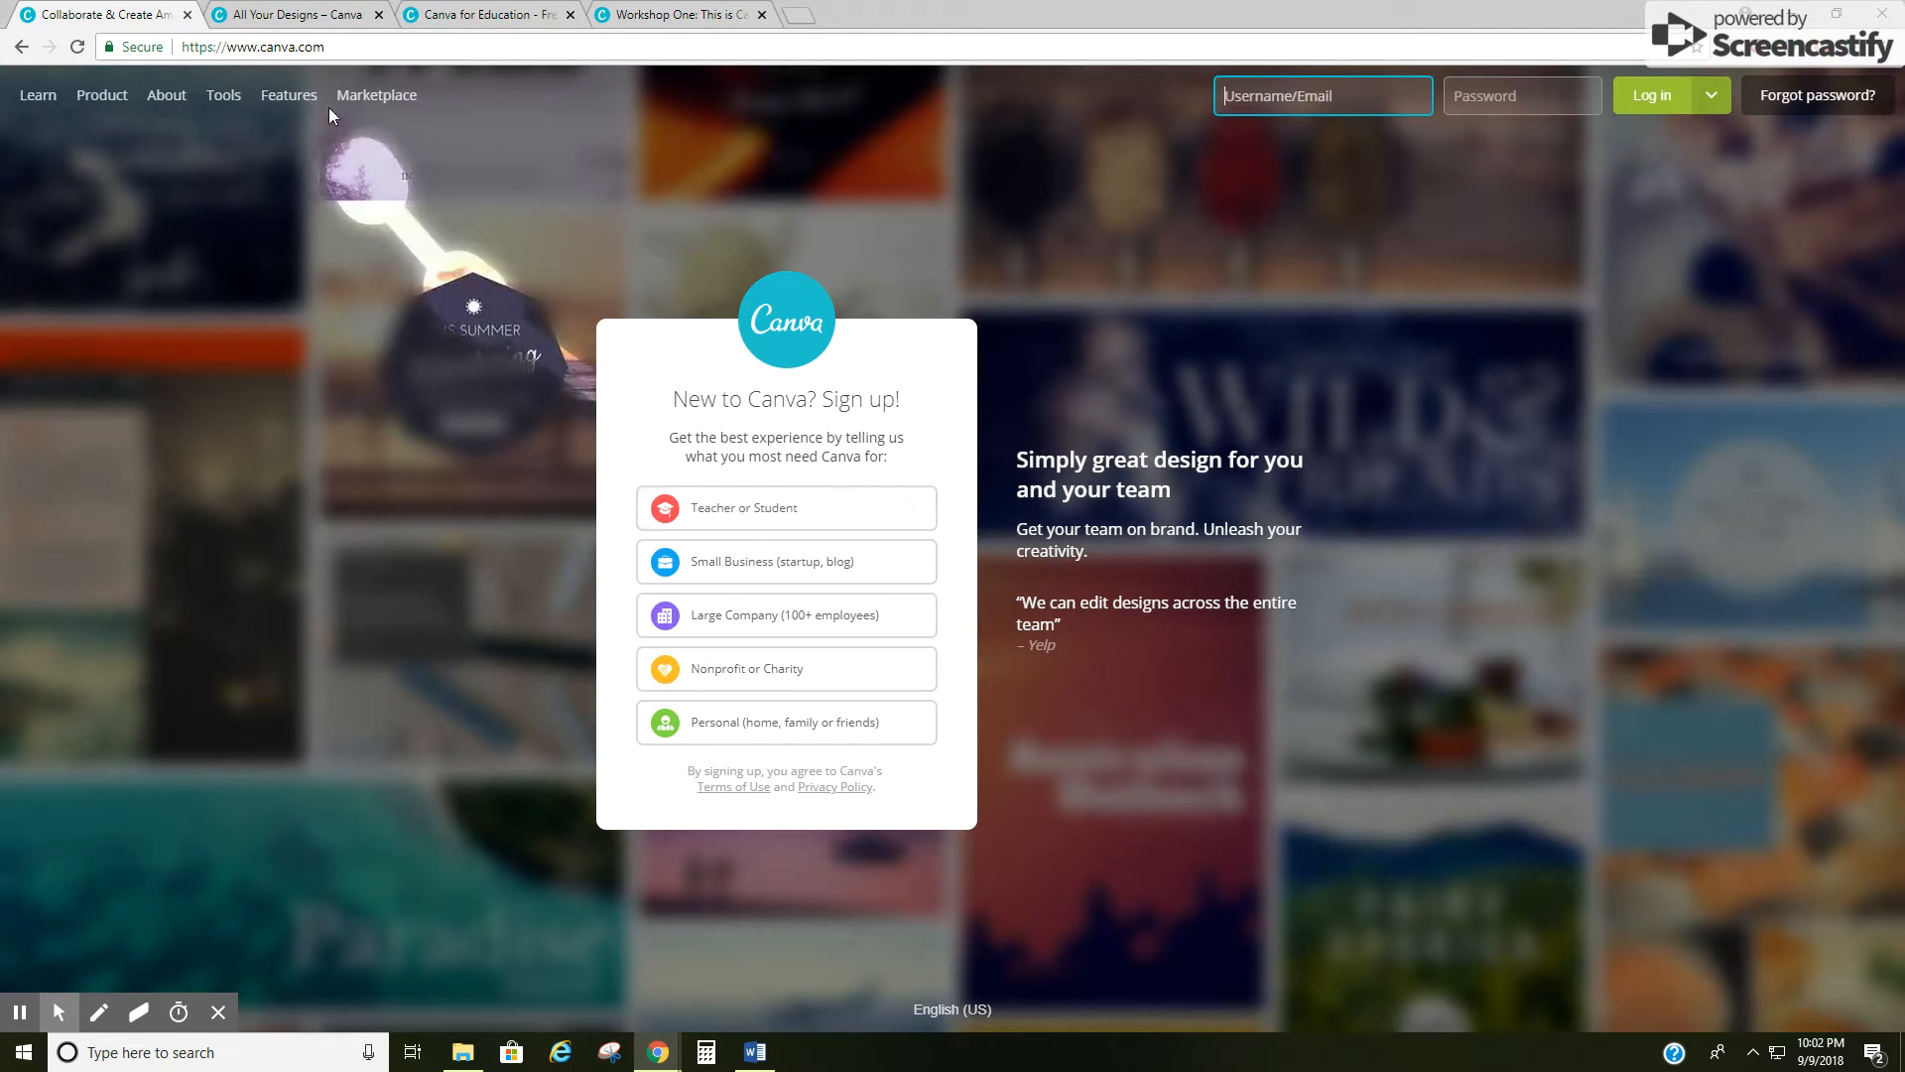
Step: Browse all saved designs and open the upper of the two Paleontologists signs
{"action": "left_click", "coordinate": [297, 18]}
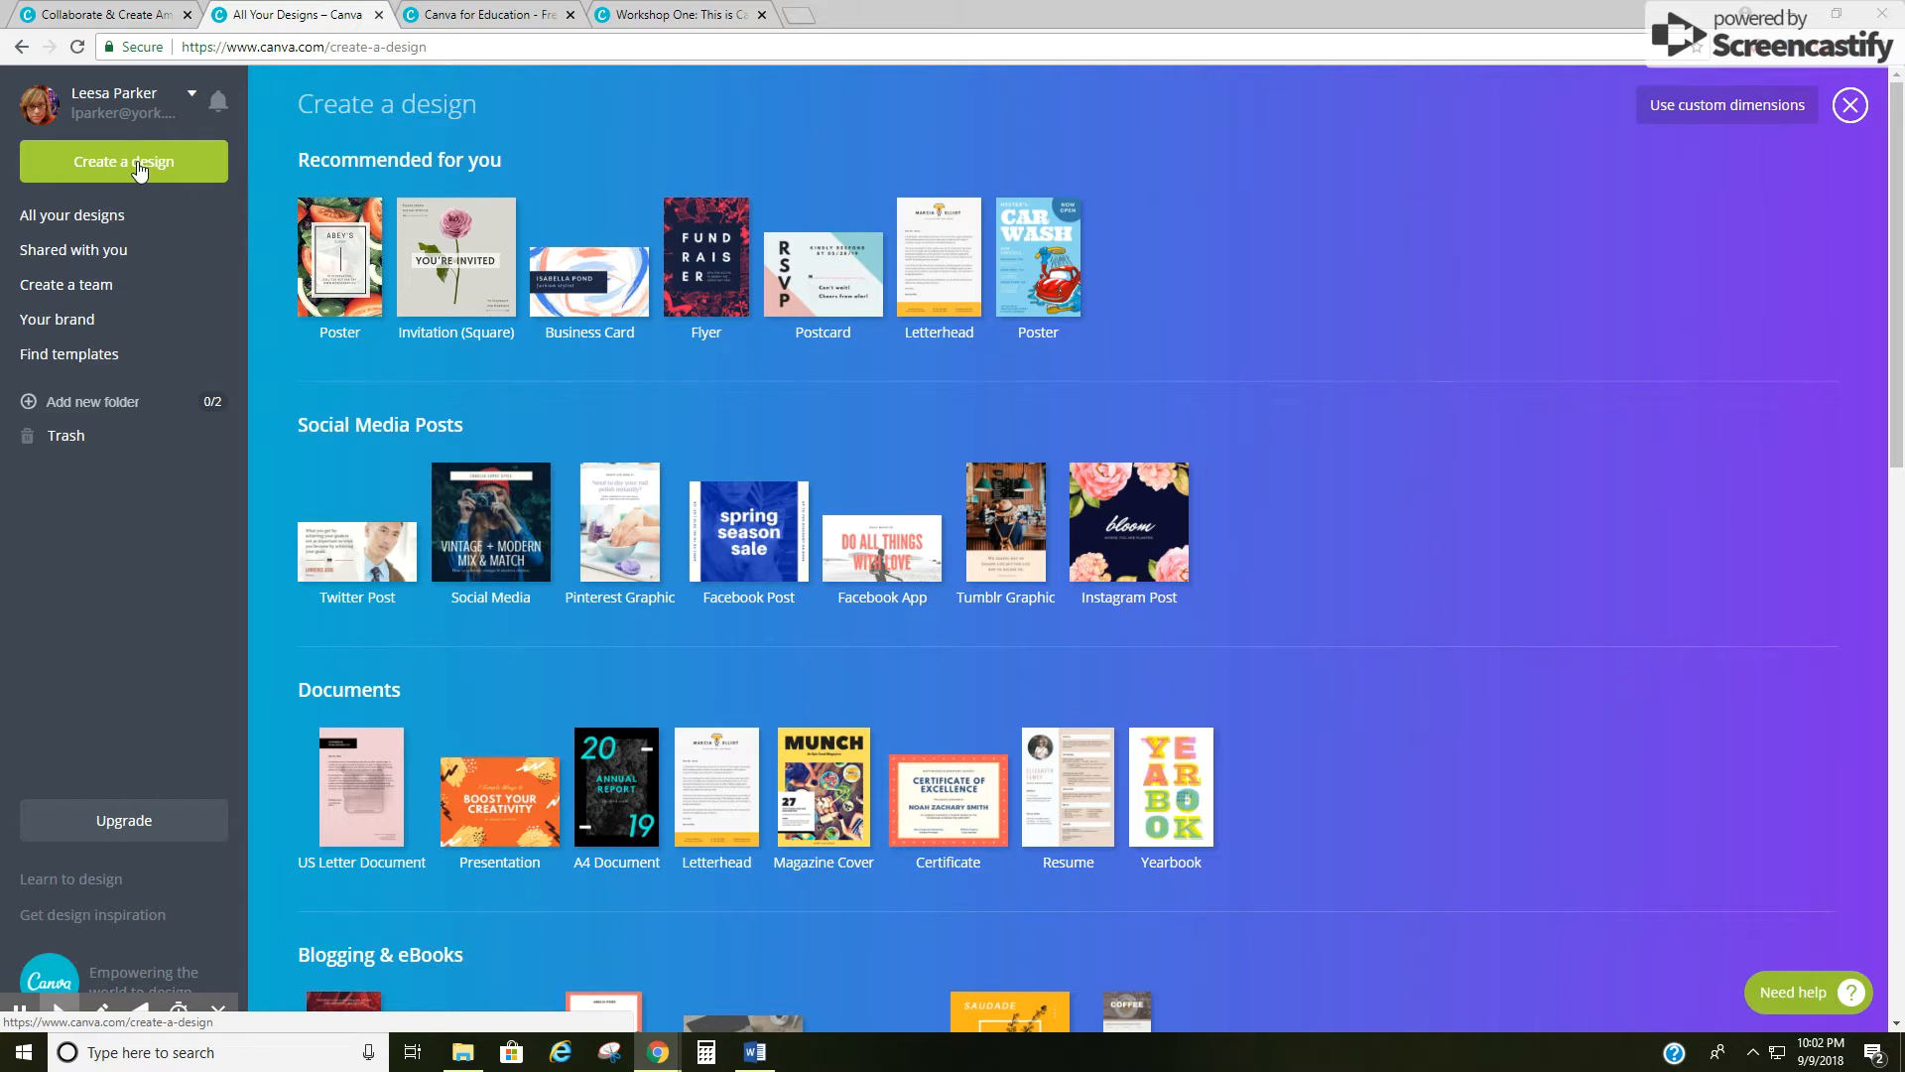
{"action": "left_click", "coordinate": [98, 224]}
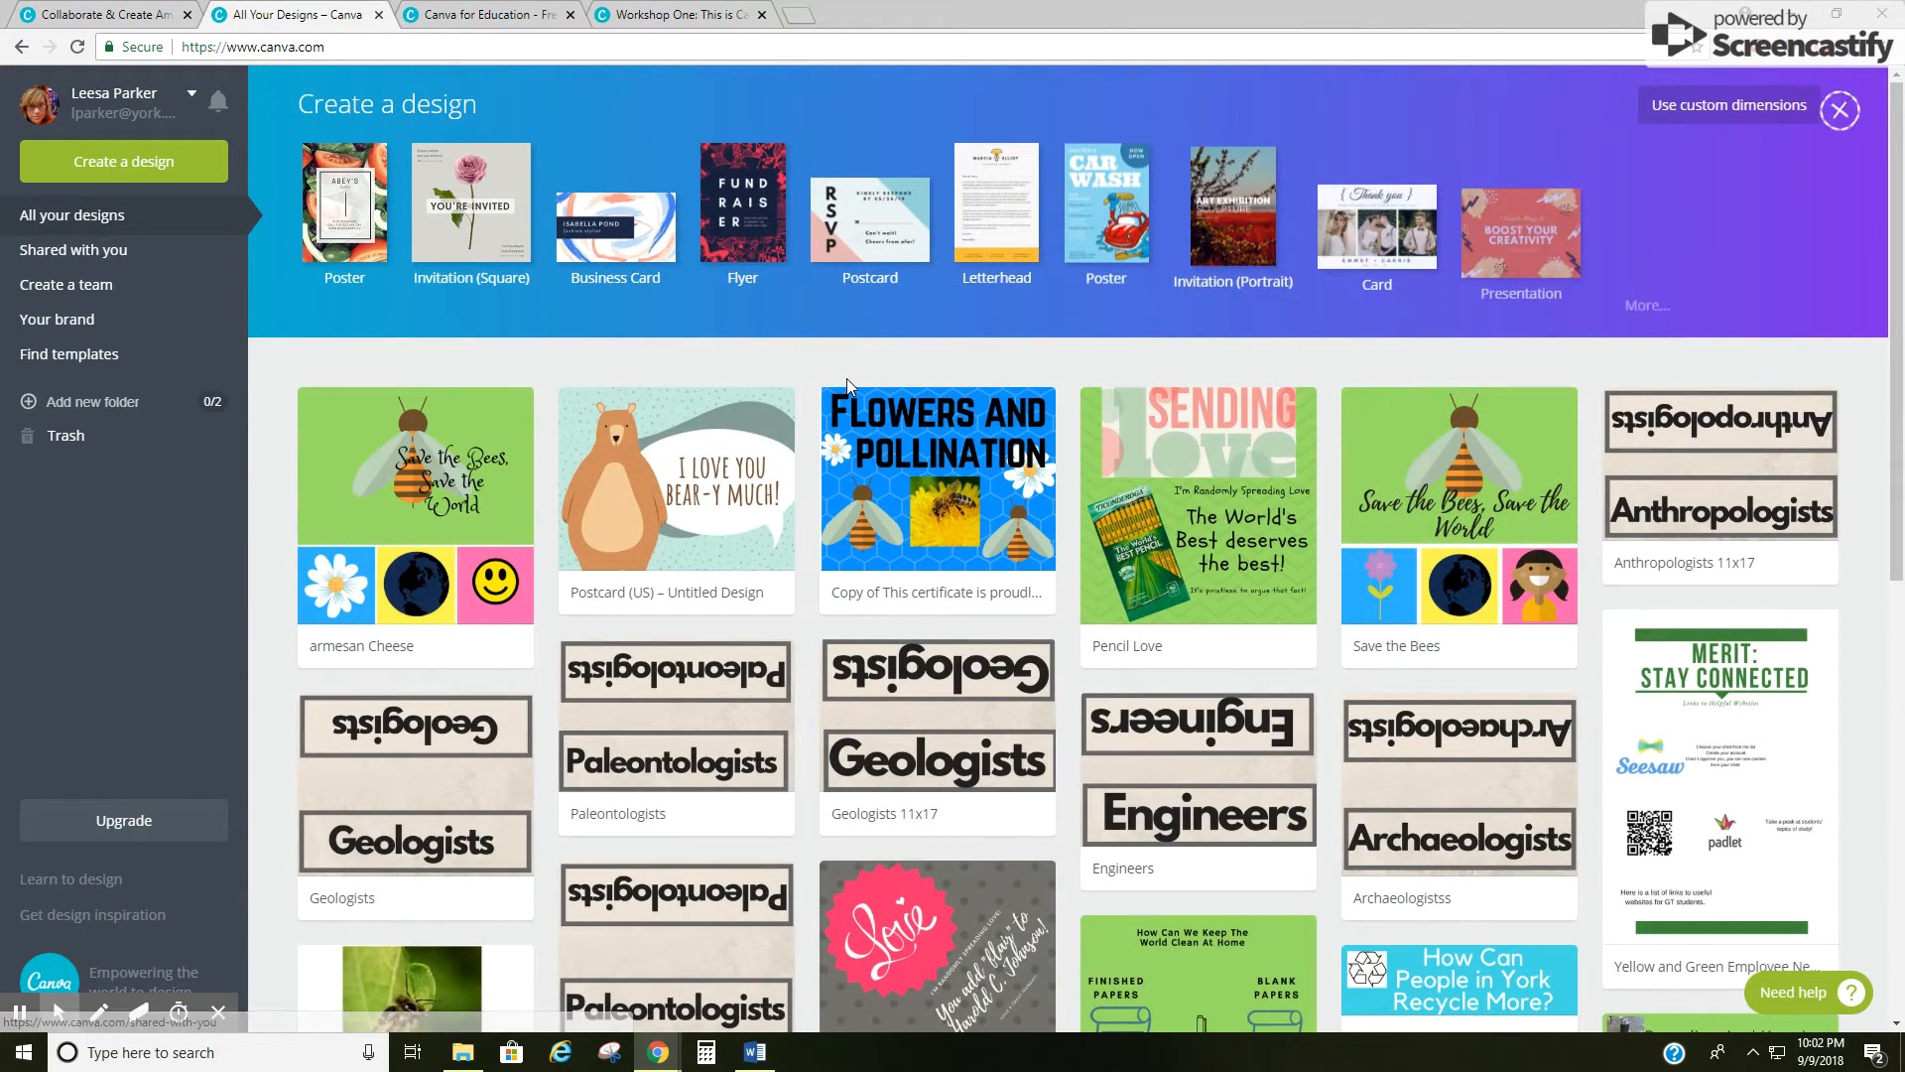
{"action": "scroll", "coordinate": [846, 385], "scroll_direction": "down", "scroll_amount": 7}
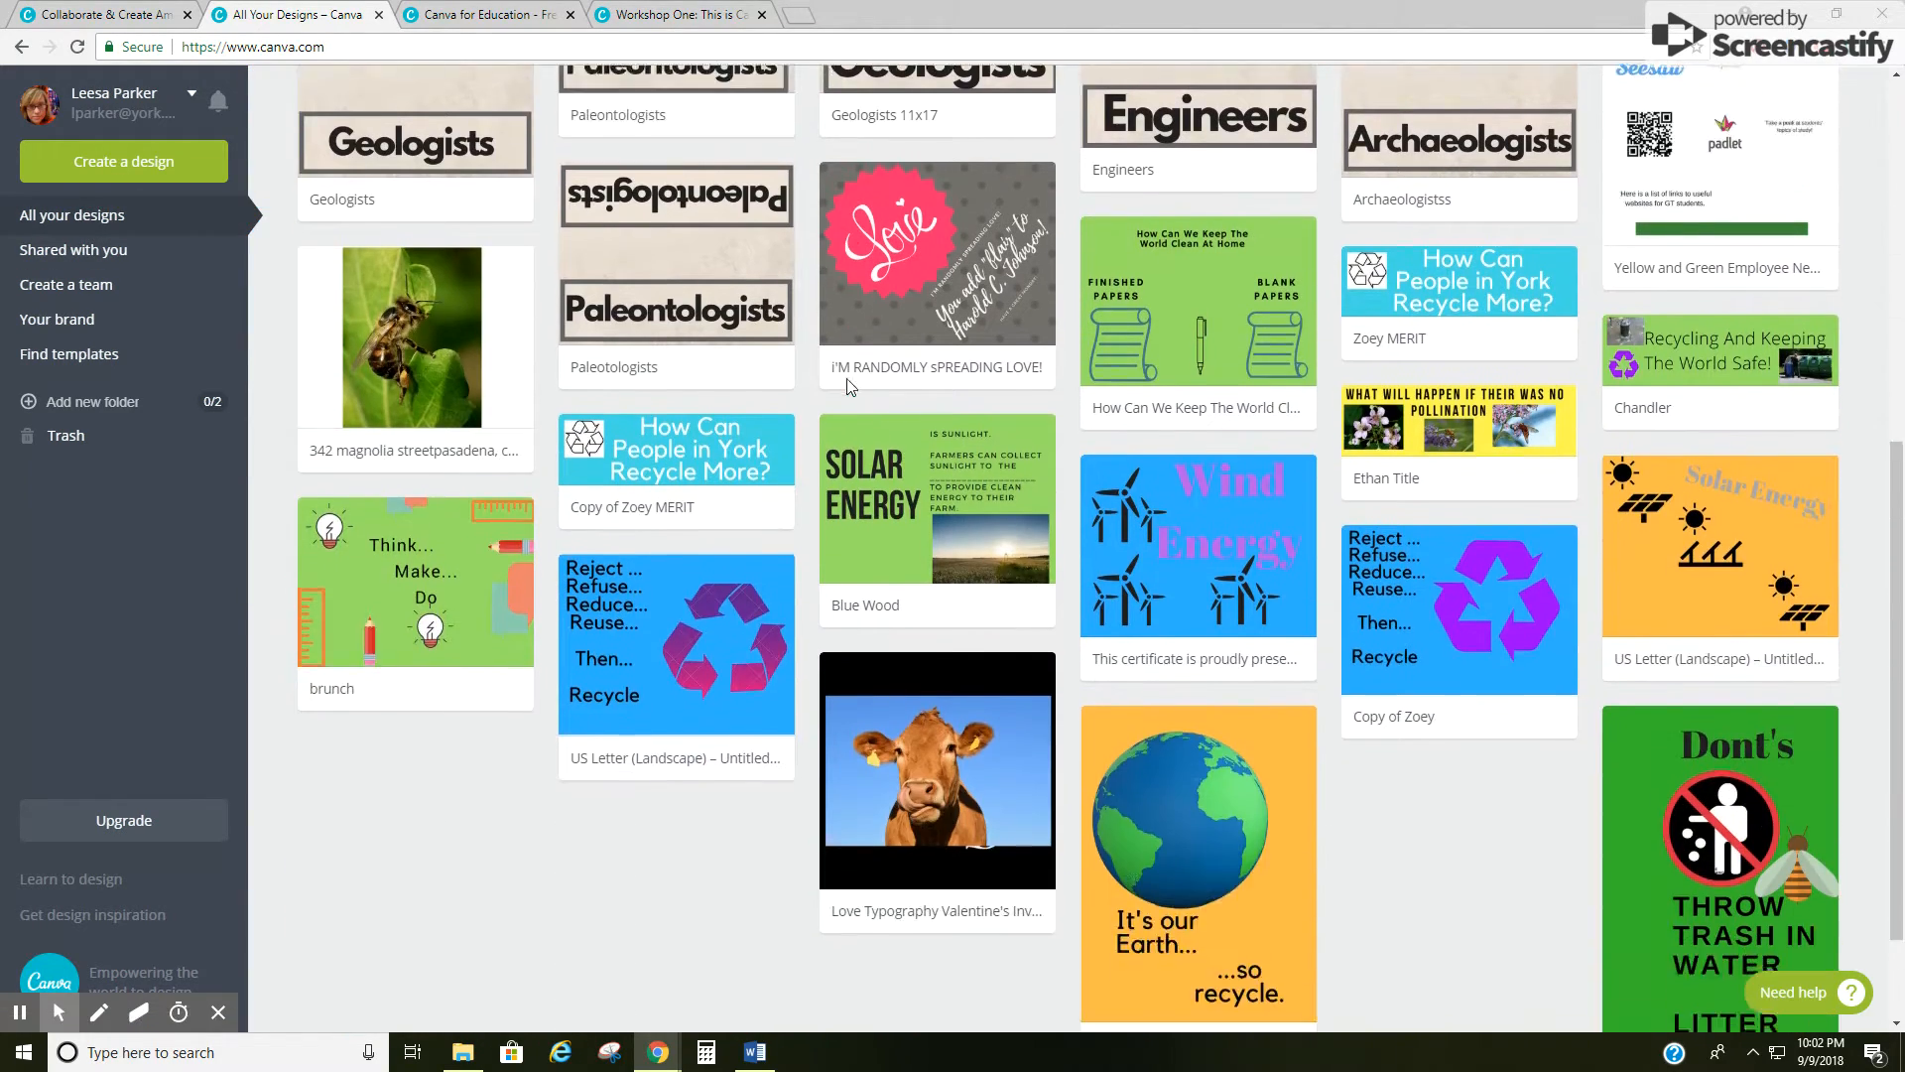
{"action": "scroll", "coordinate": [849, 386], "scroll_direction": "up", "scroll_amount": 5}
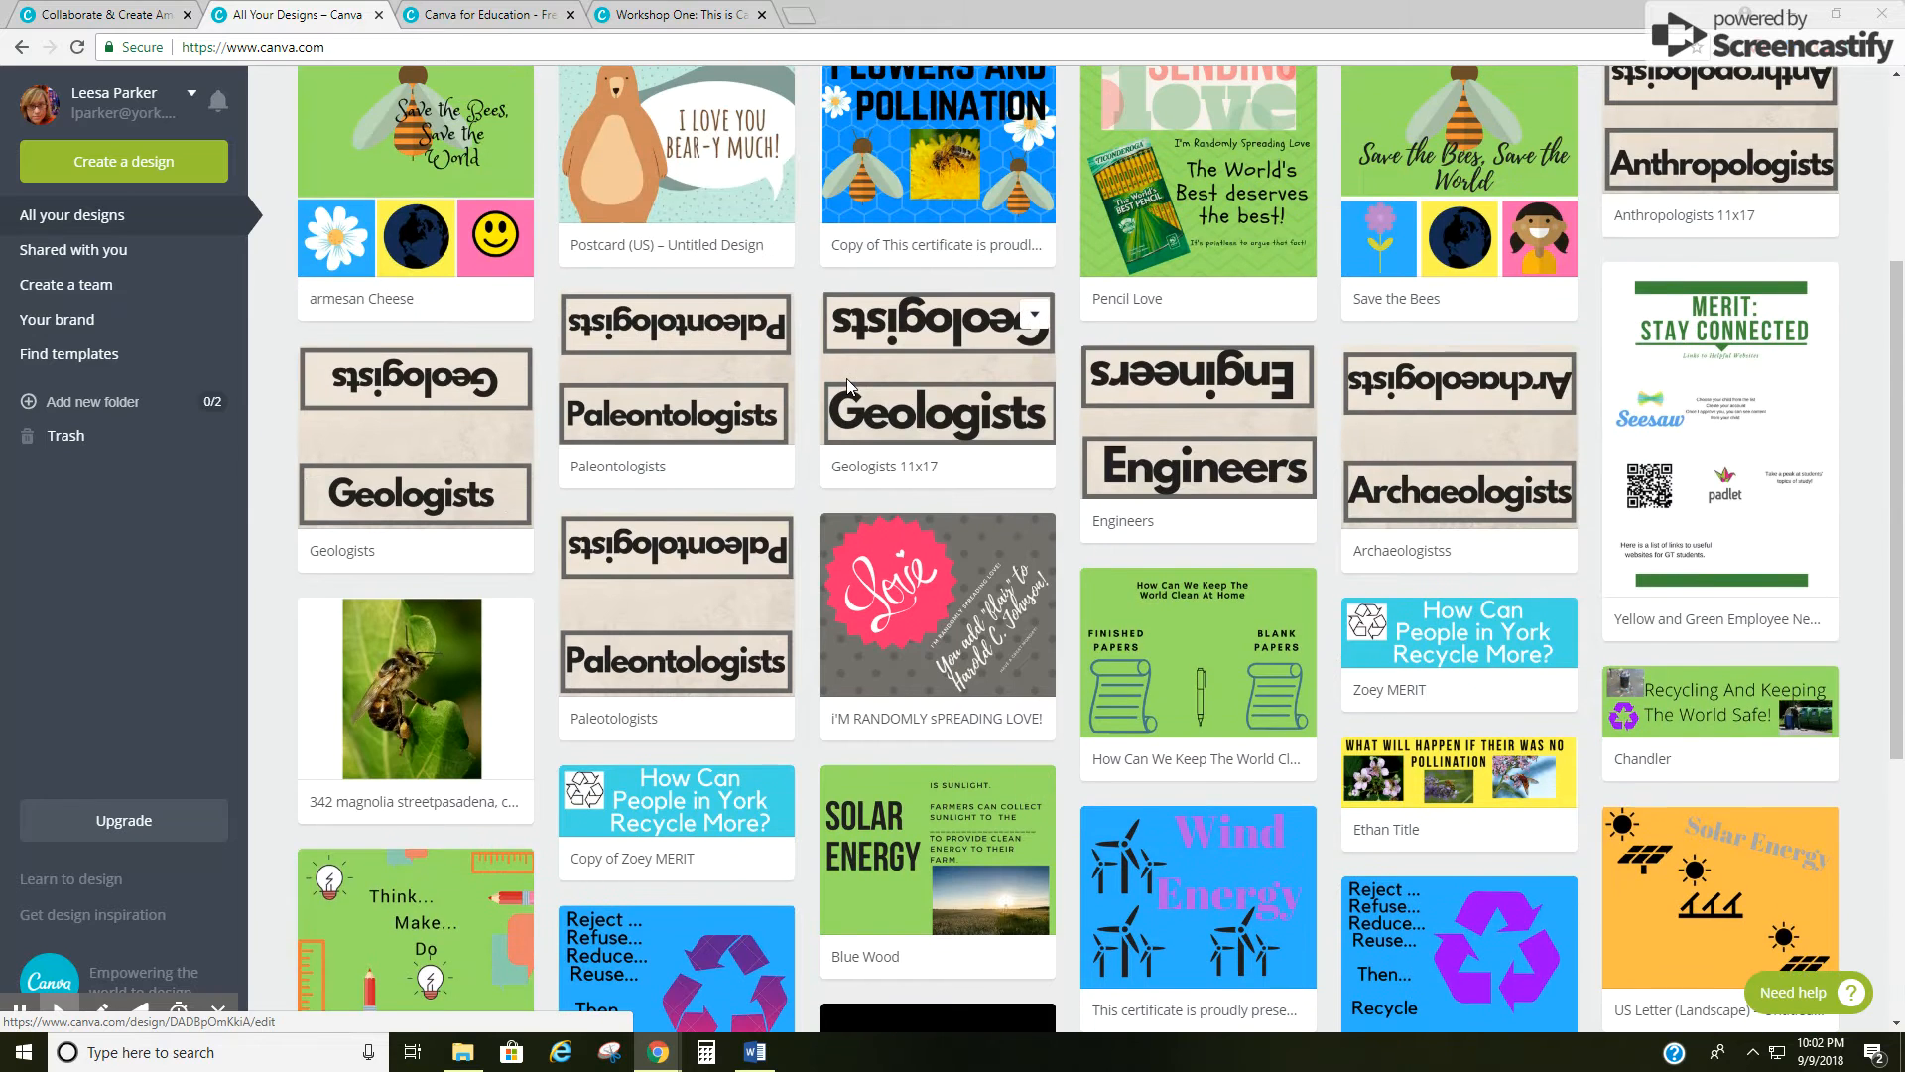
{"action": "left_click", "coordinate": [699, 367]}
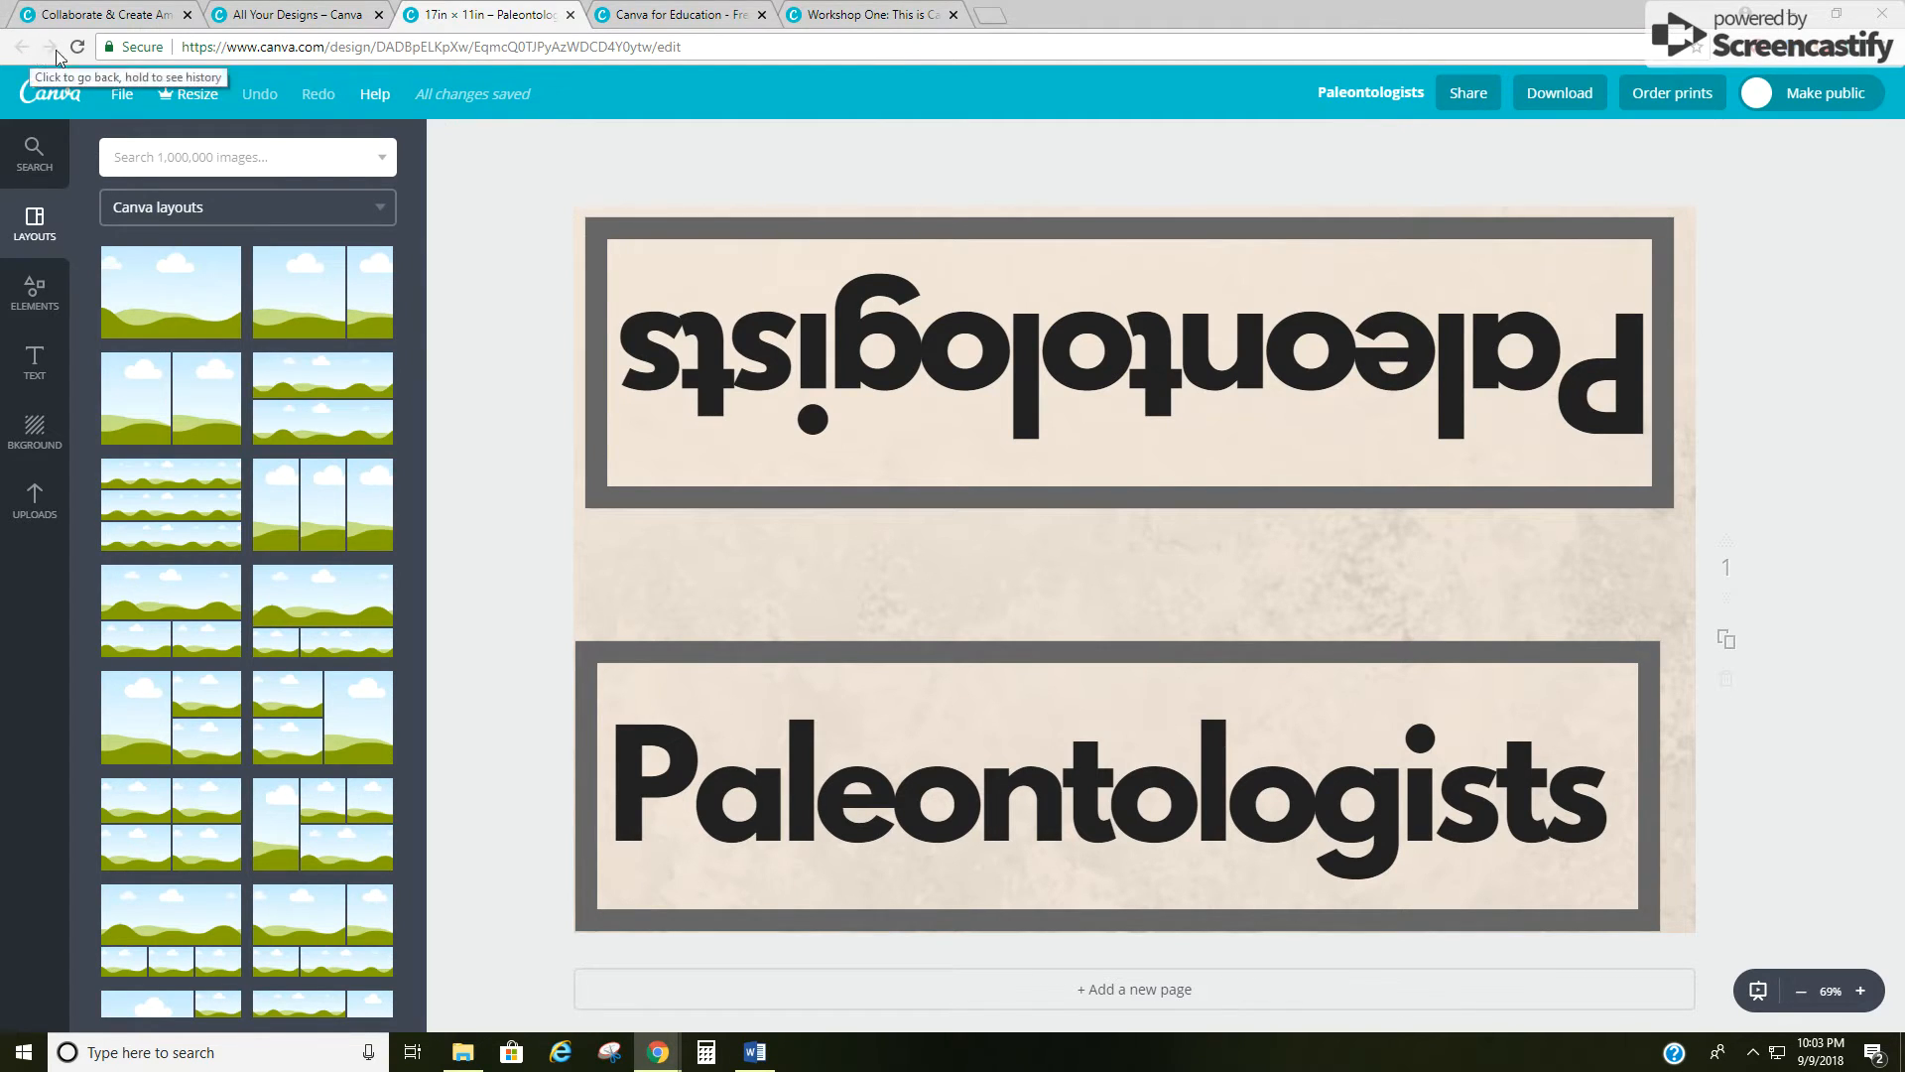
Step: Return to the saved designs and open the orange Earth recycling poster
{"action": "left_click", "coordinate": [313, 17]}
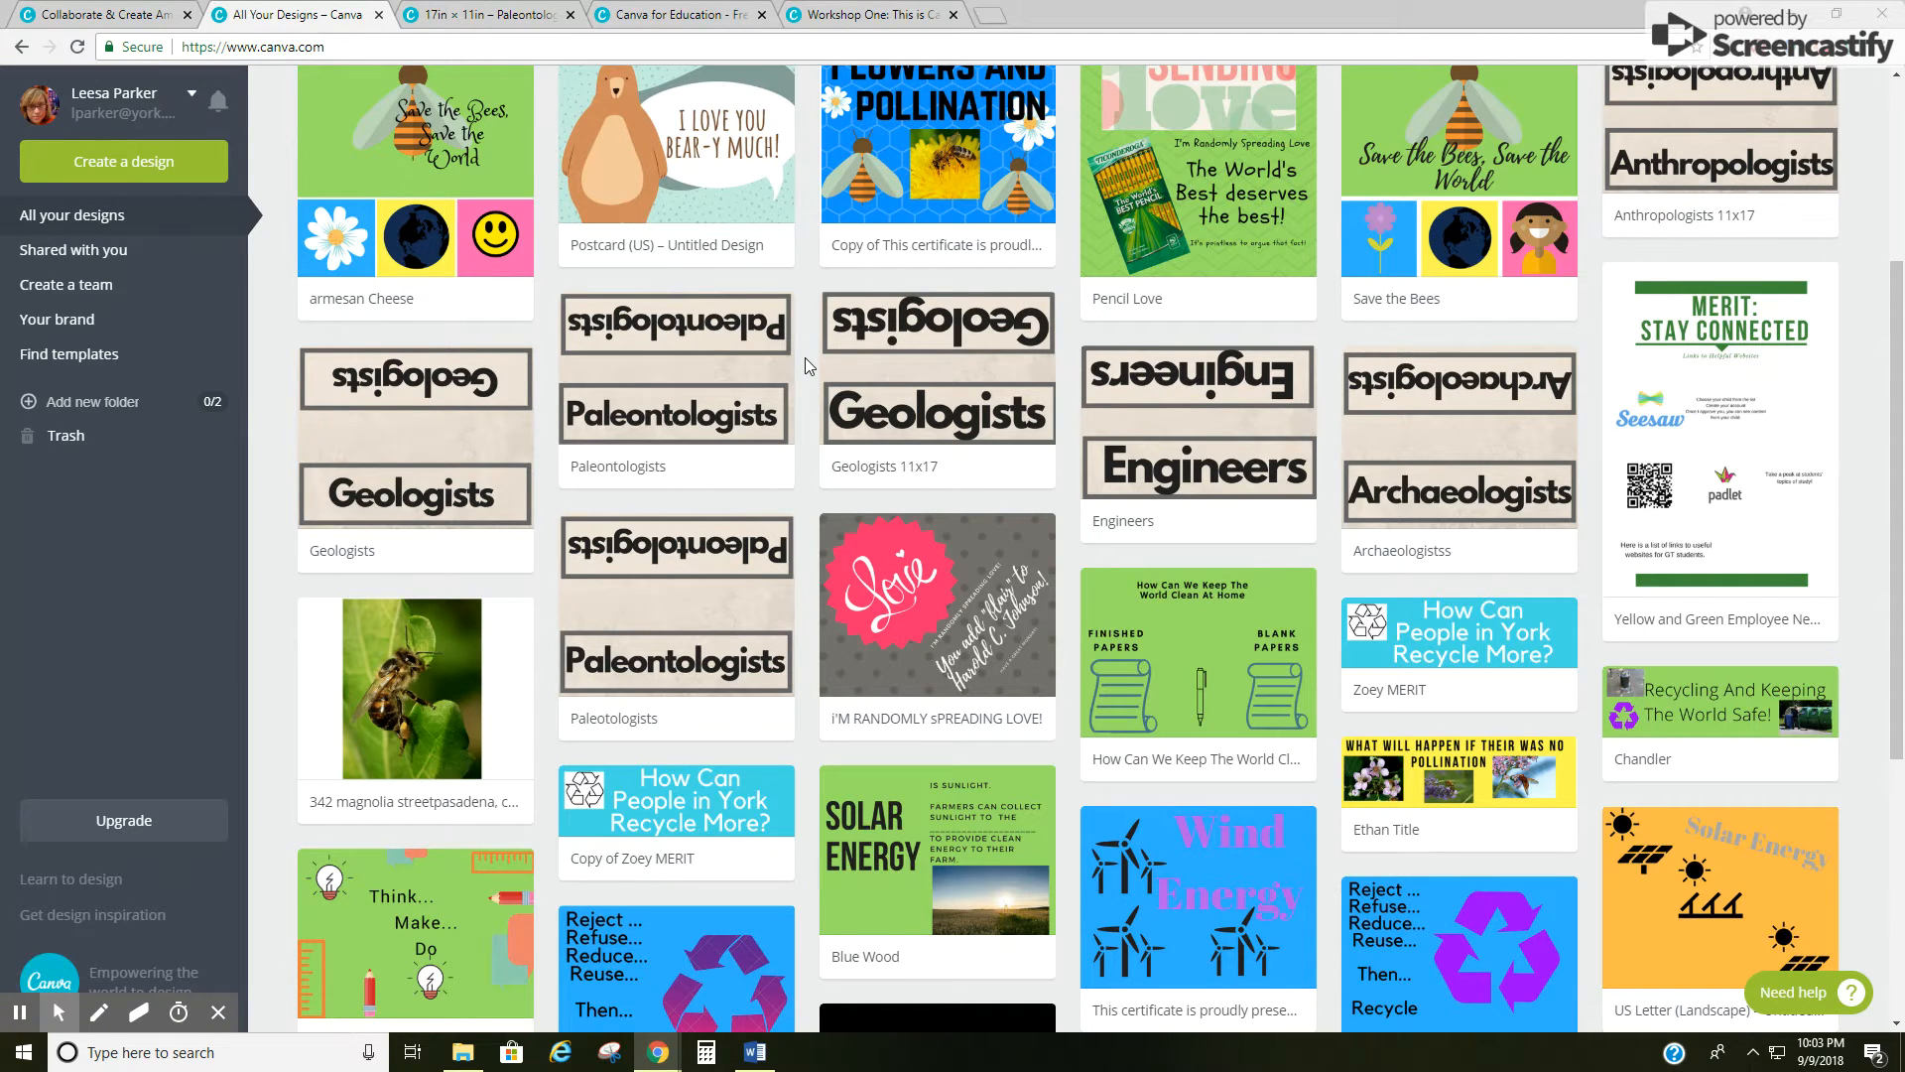
{"action": "scroll", "coordinate": [806, 365], "scroll_direction": "down", "scroll_amount": 4}
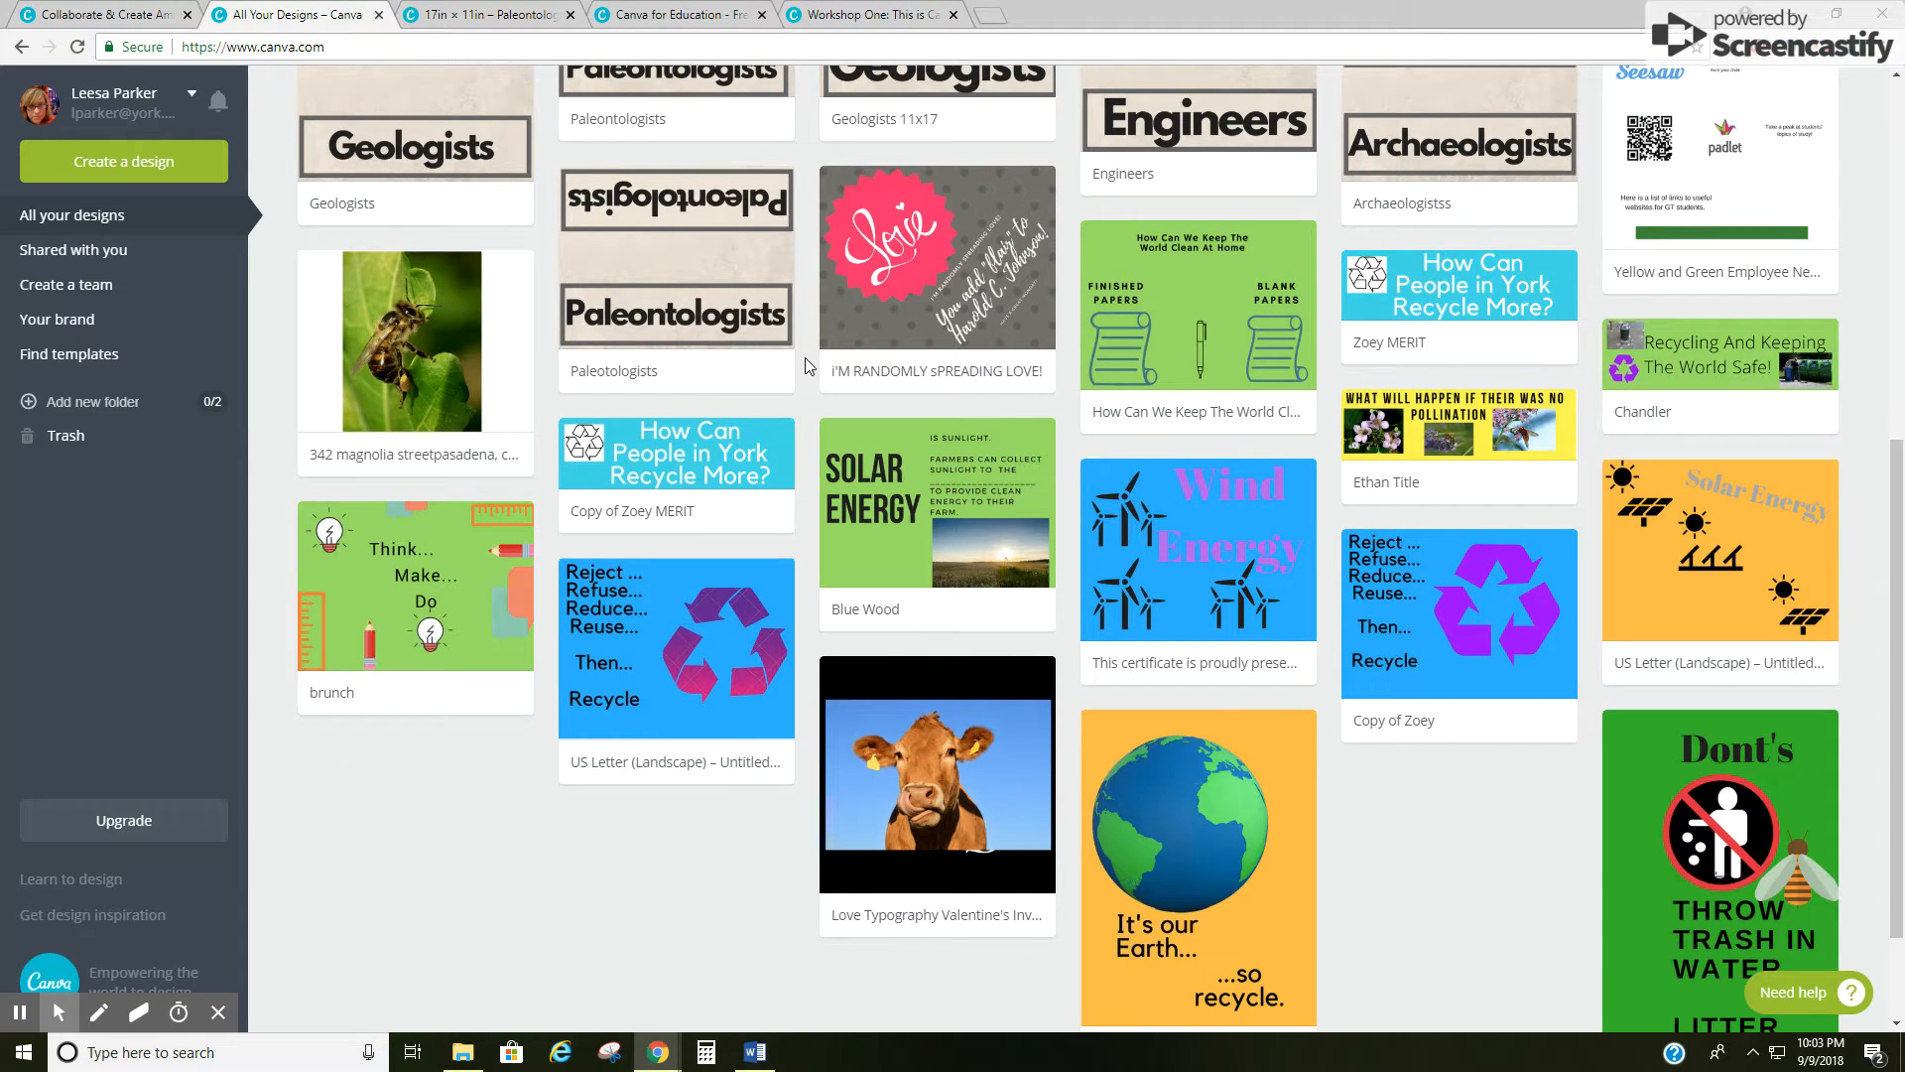
{"action": "scroll", "coordinate": [806, 365], "scroll_direction": "down", "scroll_amount": 2}
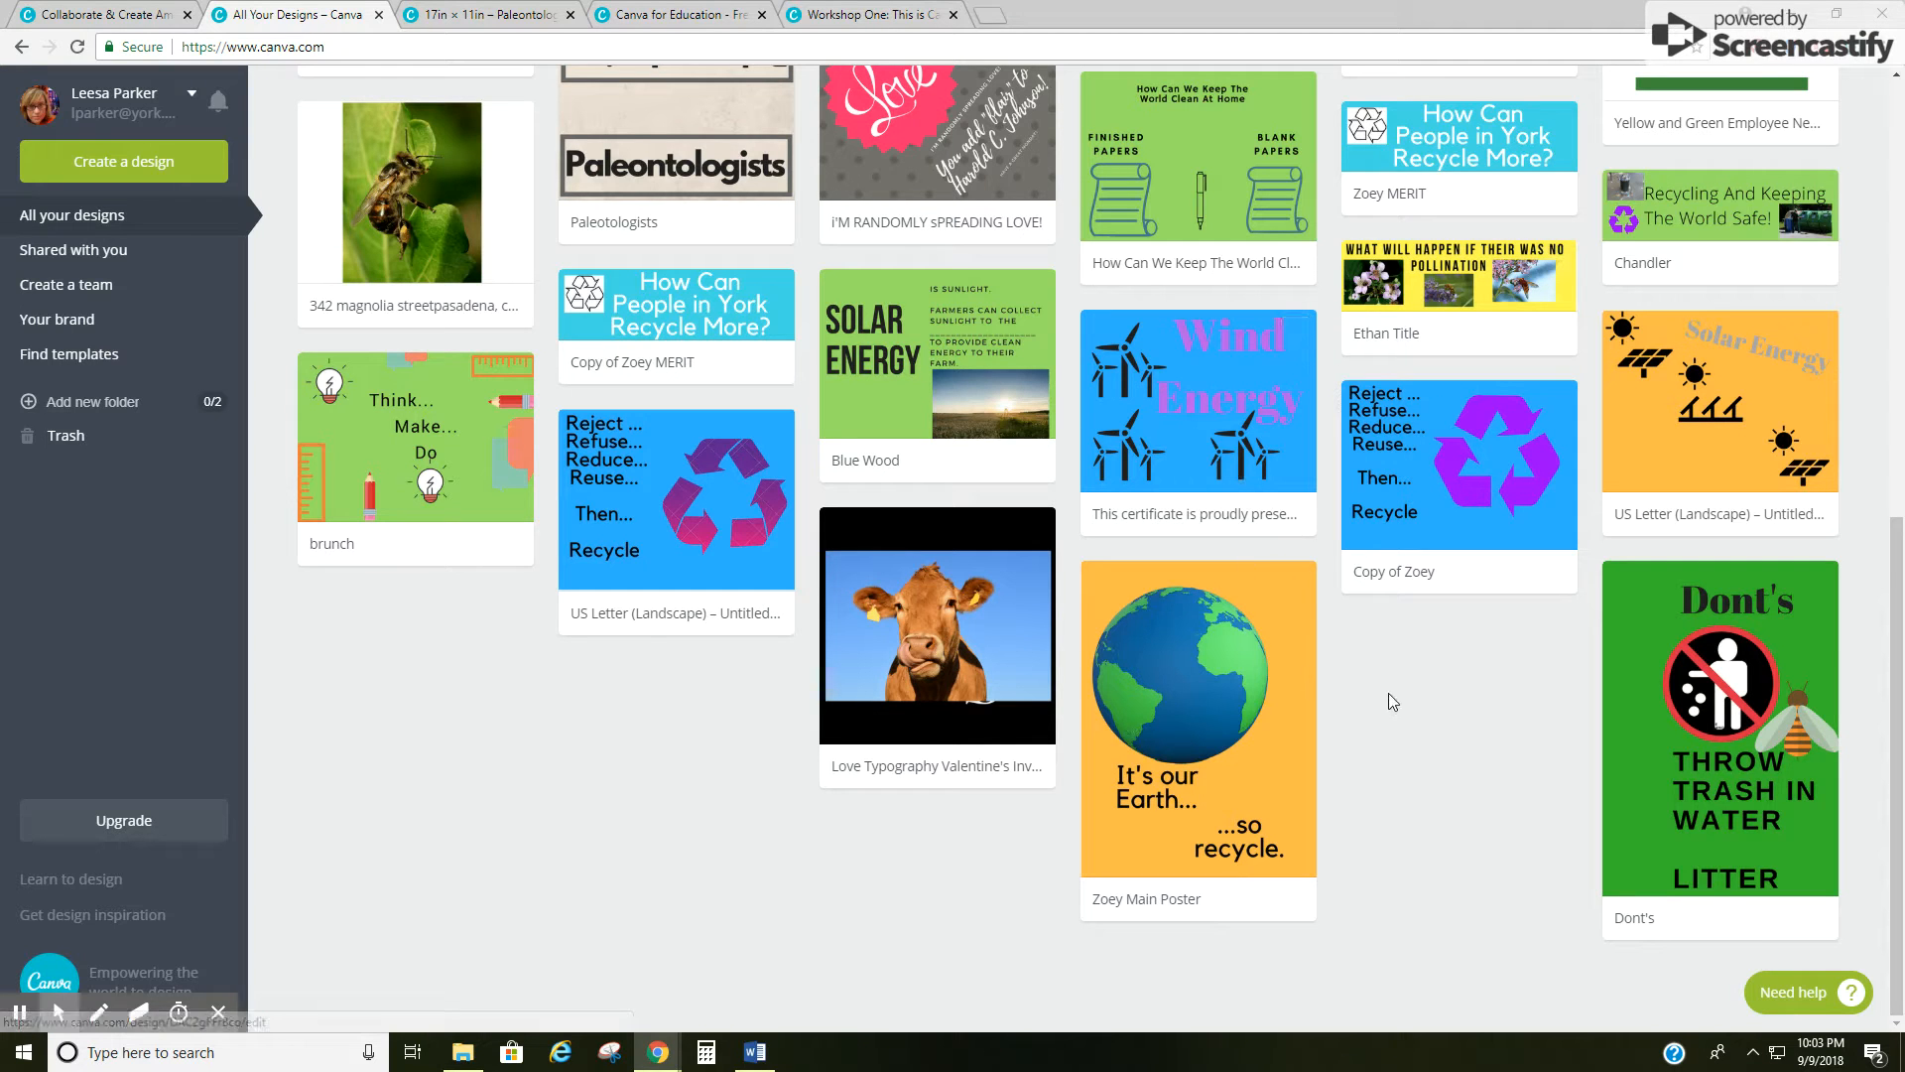
{"action": "left_click", "coordinate": [1185, 715]}
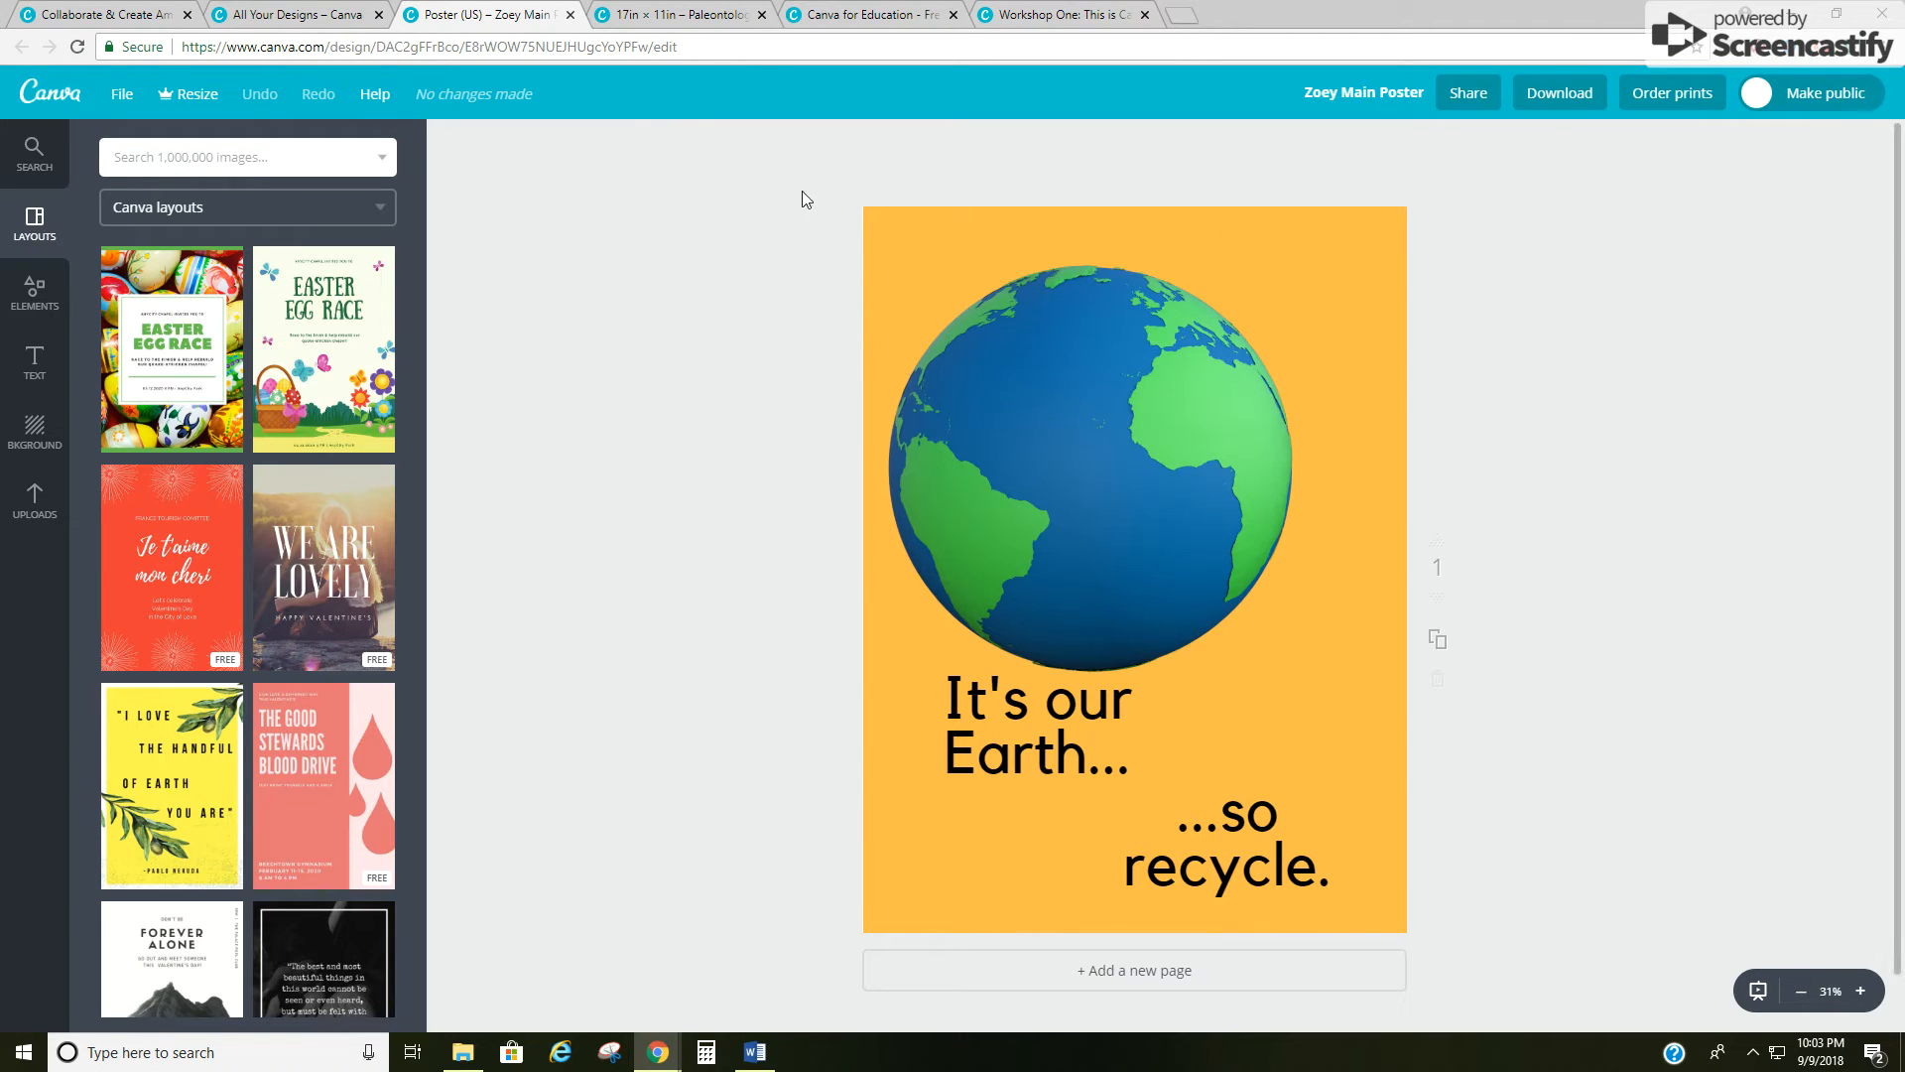
Step: Go back to the saved designs, view the Blue Wood solar energy design, and close it
{"action": "left_click", "coordinate": [311, 18]}
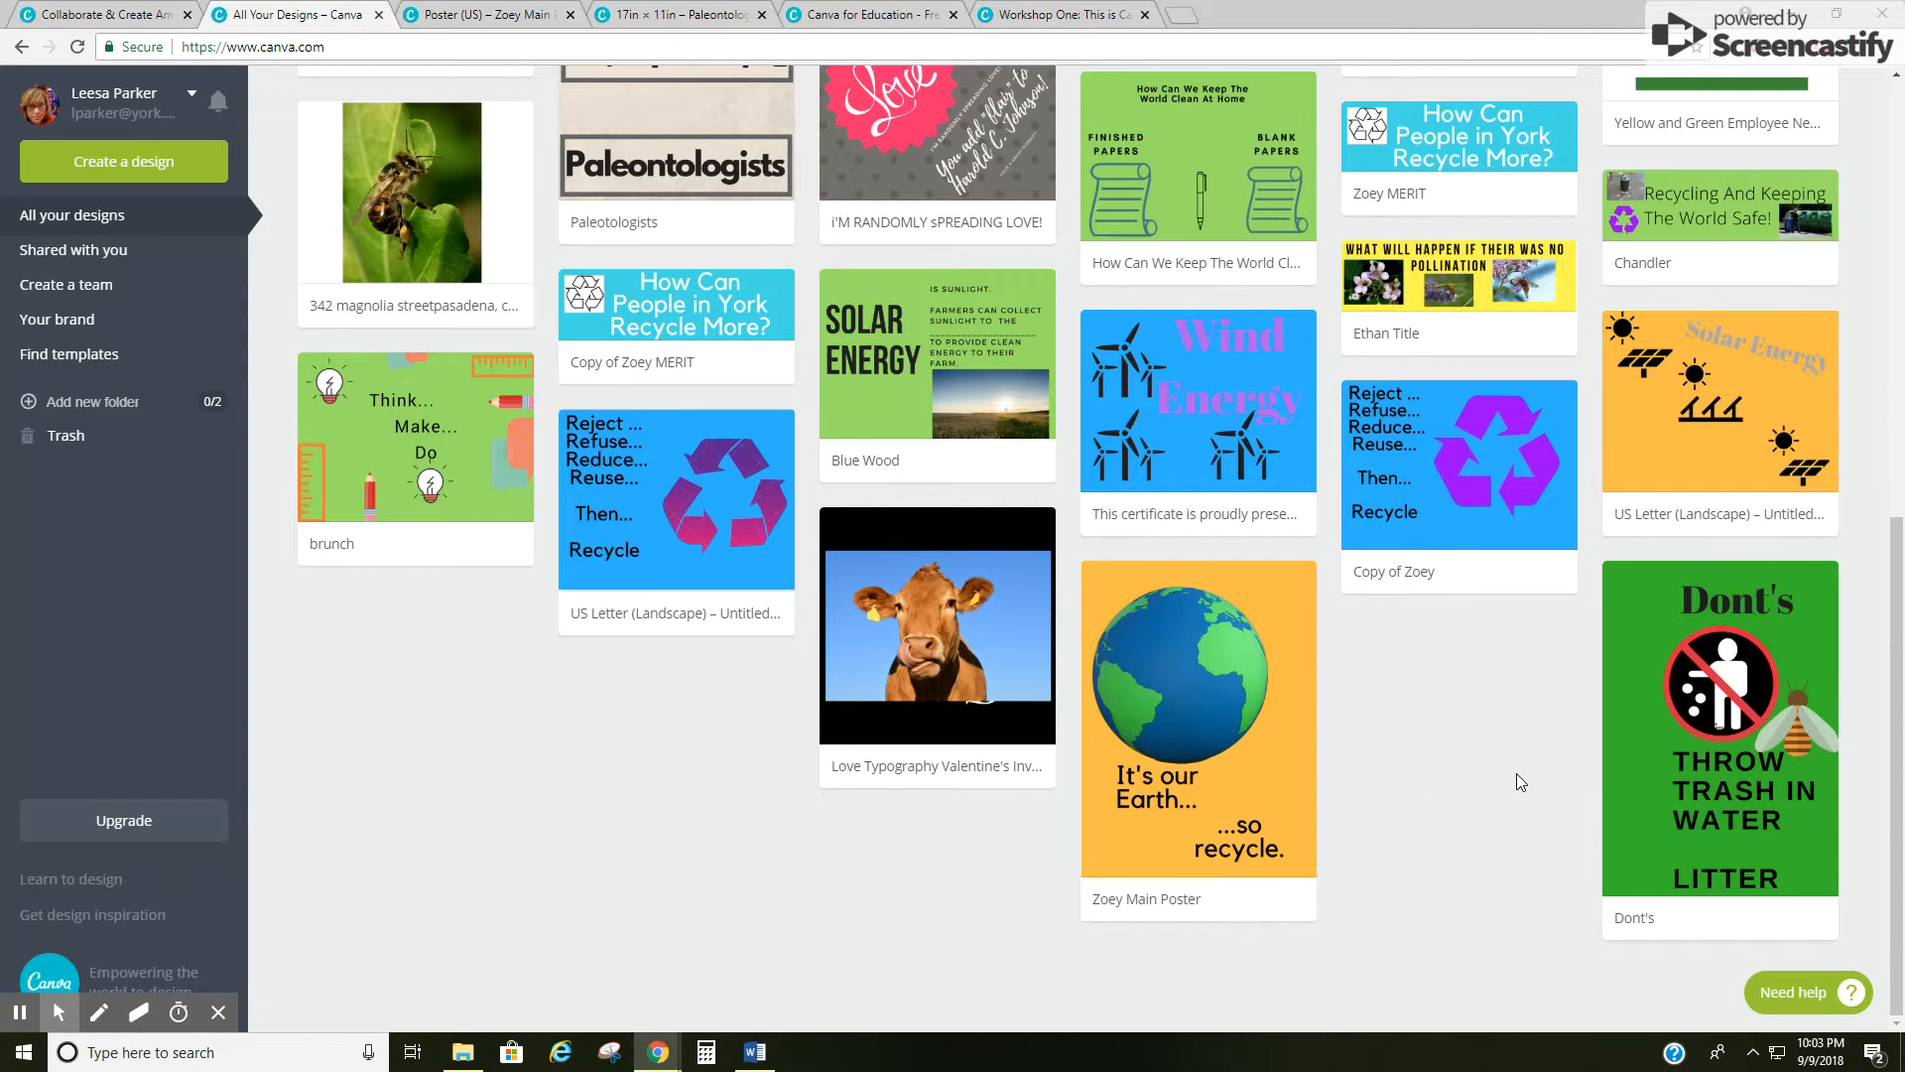
{"action": "scroll", "coordinate": [1516, 772], "scroll_direction": "up", "scroll_amount": 3}
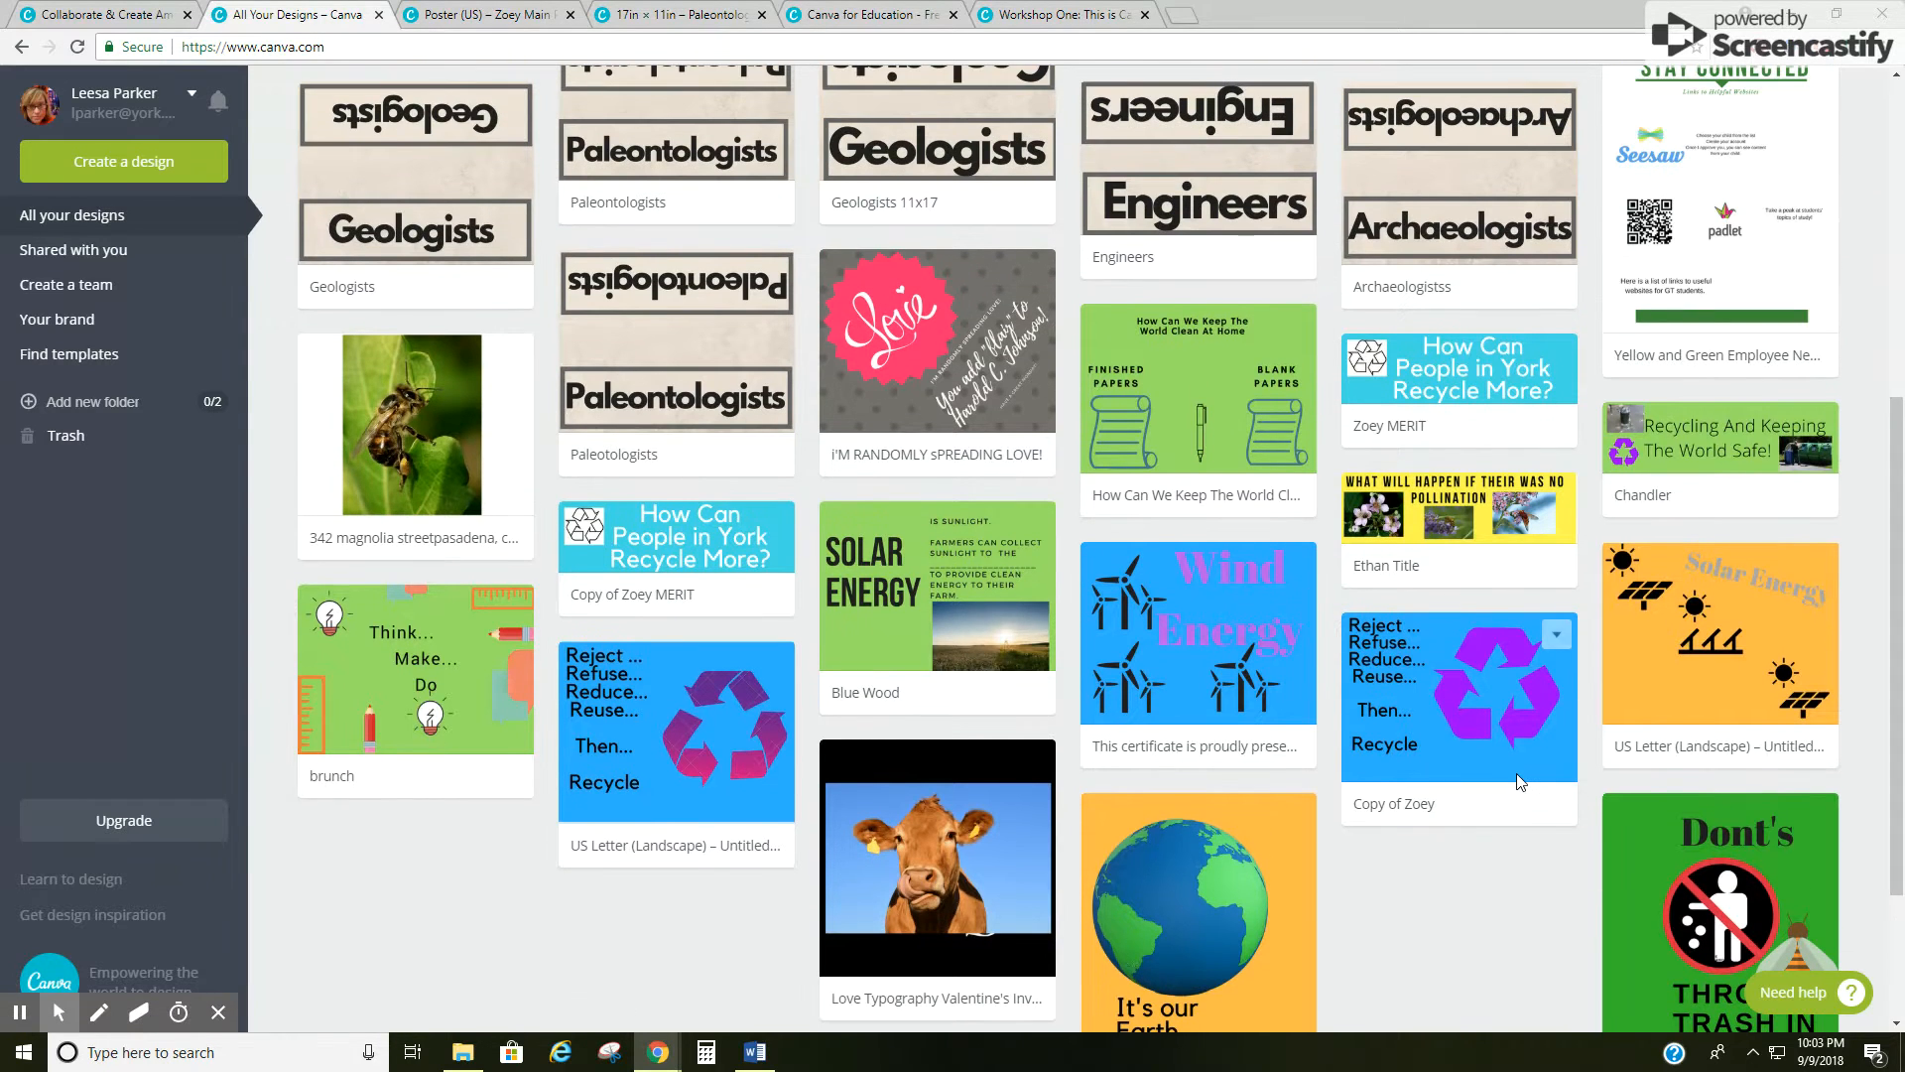
{"action": "left_click", "coordinate": [887, 633]}
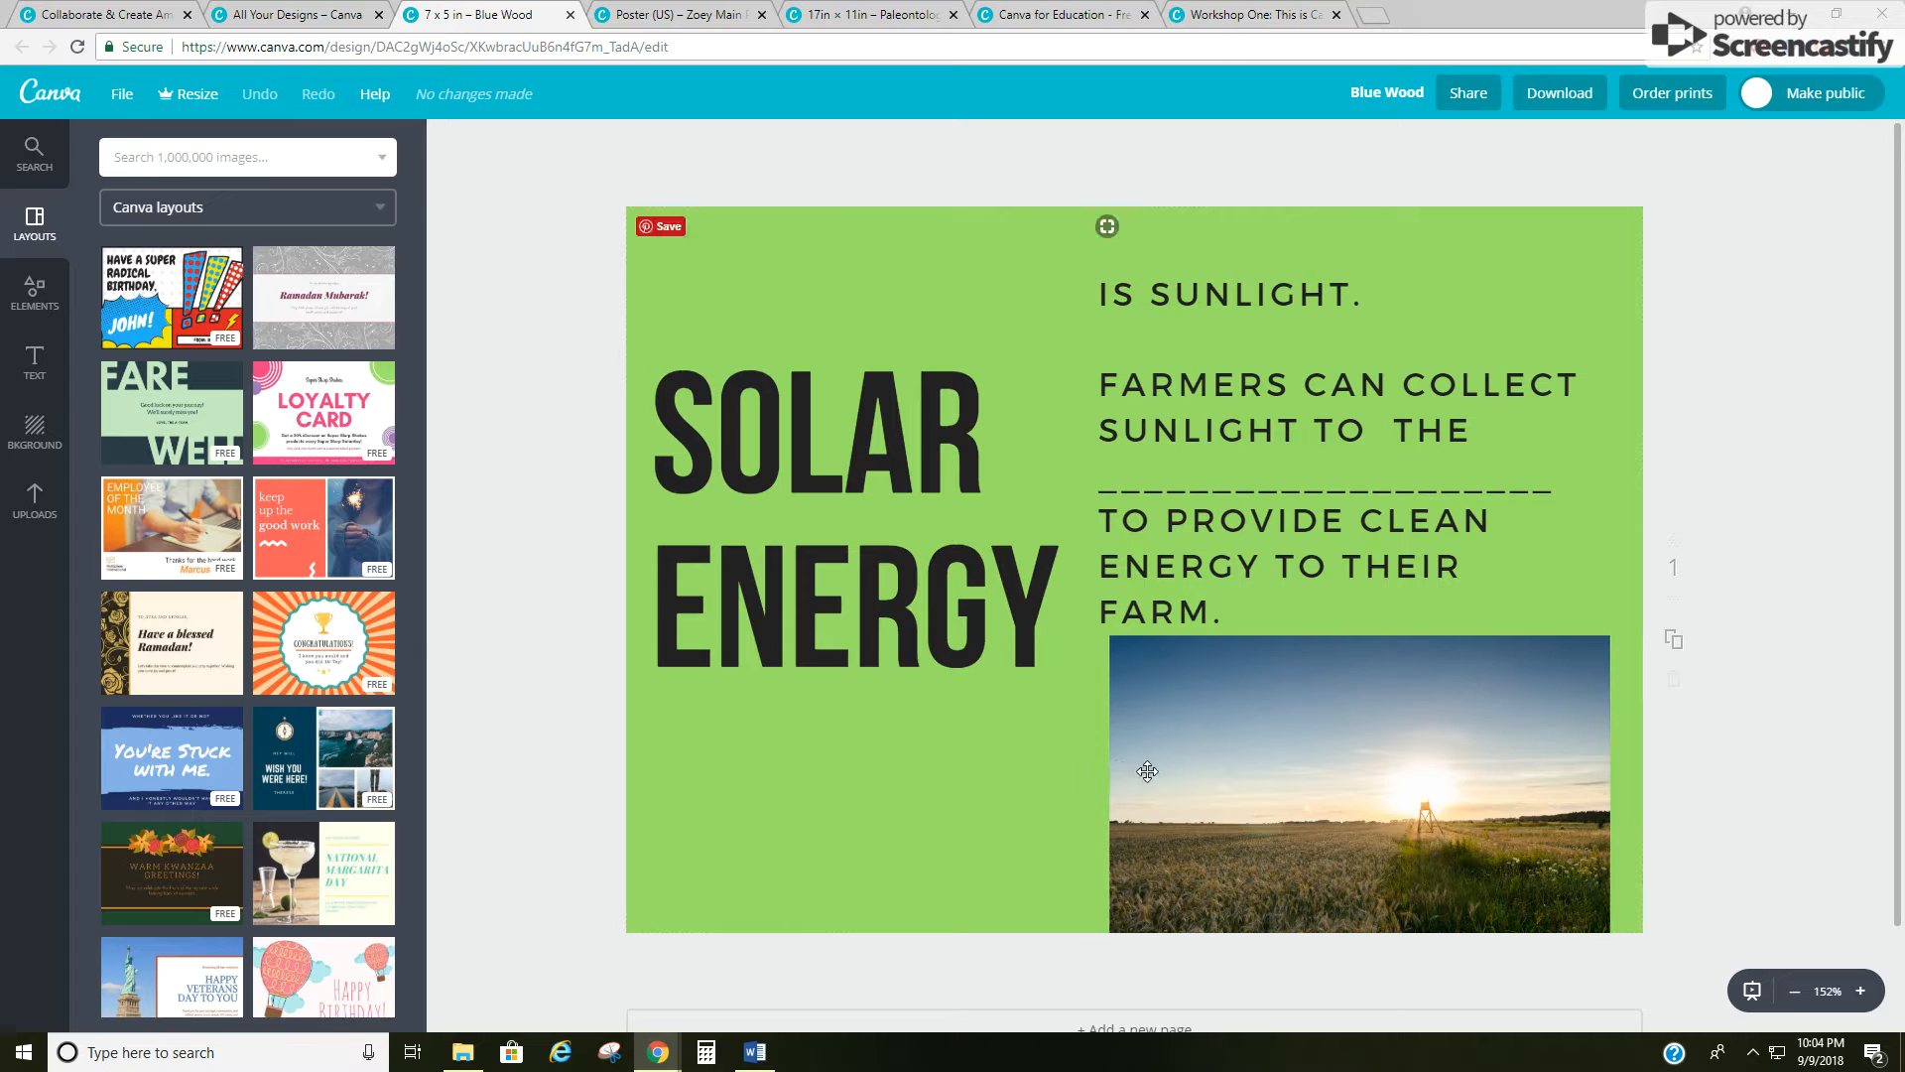
{"action": "left_click", "coordinate": [570, 15]}
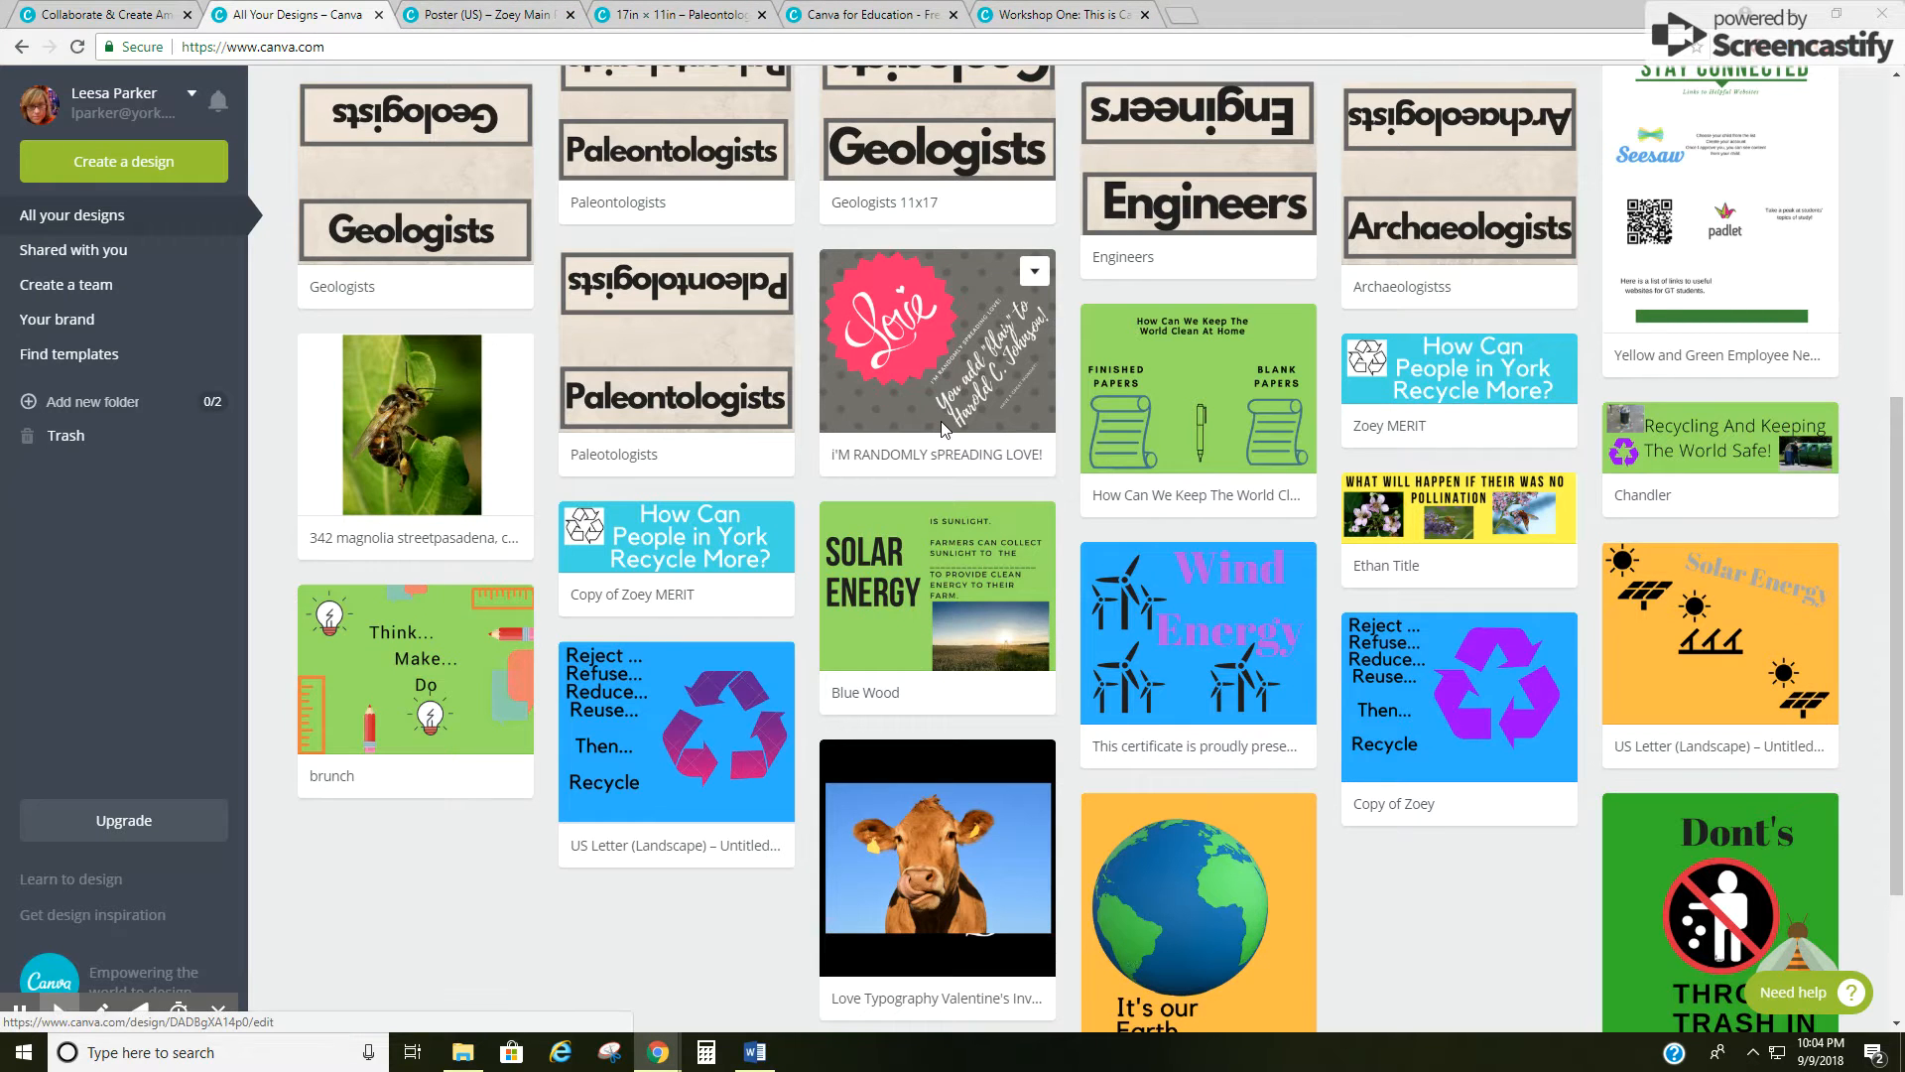
Step: Open the Save the Bees design from the saved designs as a reference
{"action": "scroll", "coordinate": [942, 429], "scroll_direction": "up", "scroll_amount": 6}
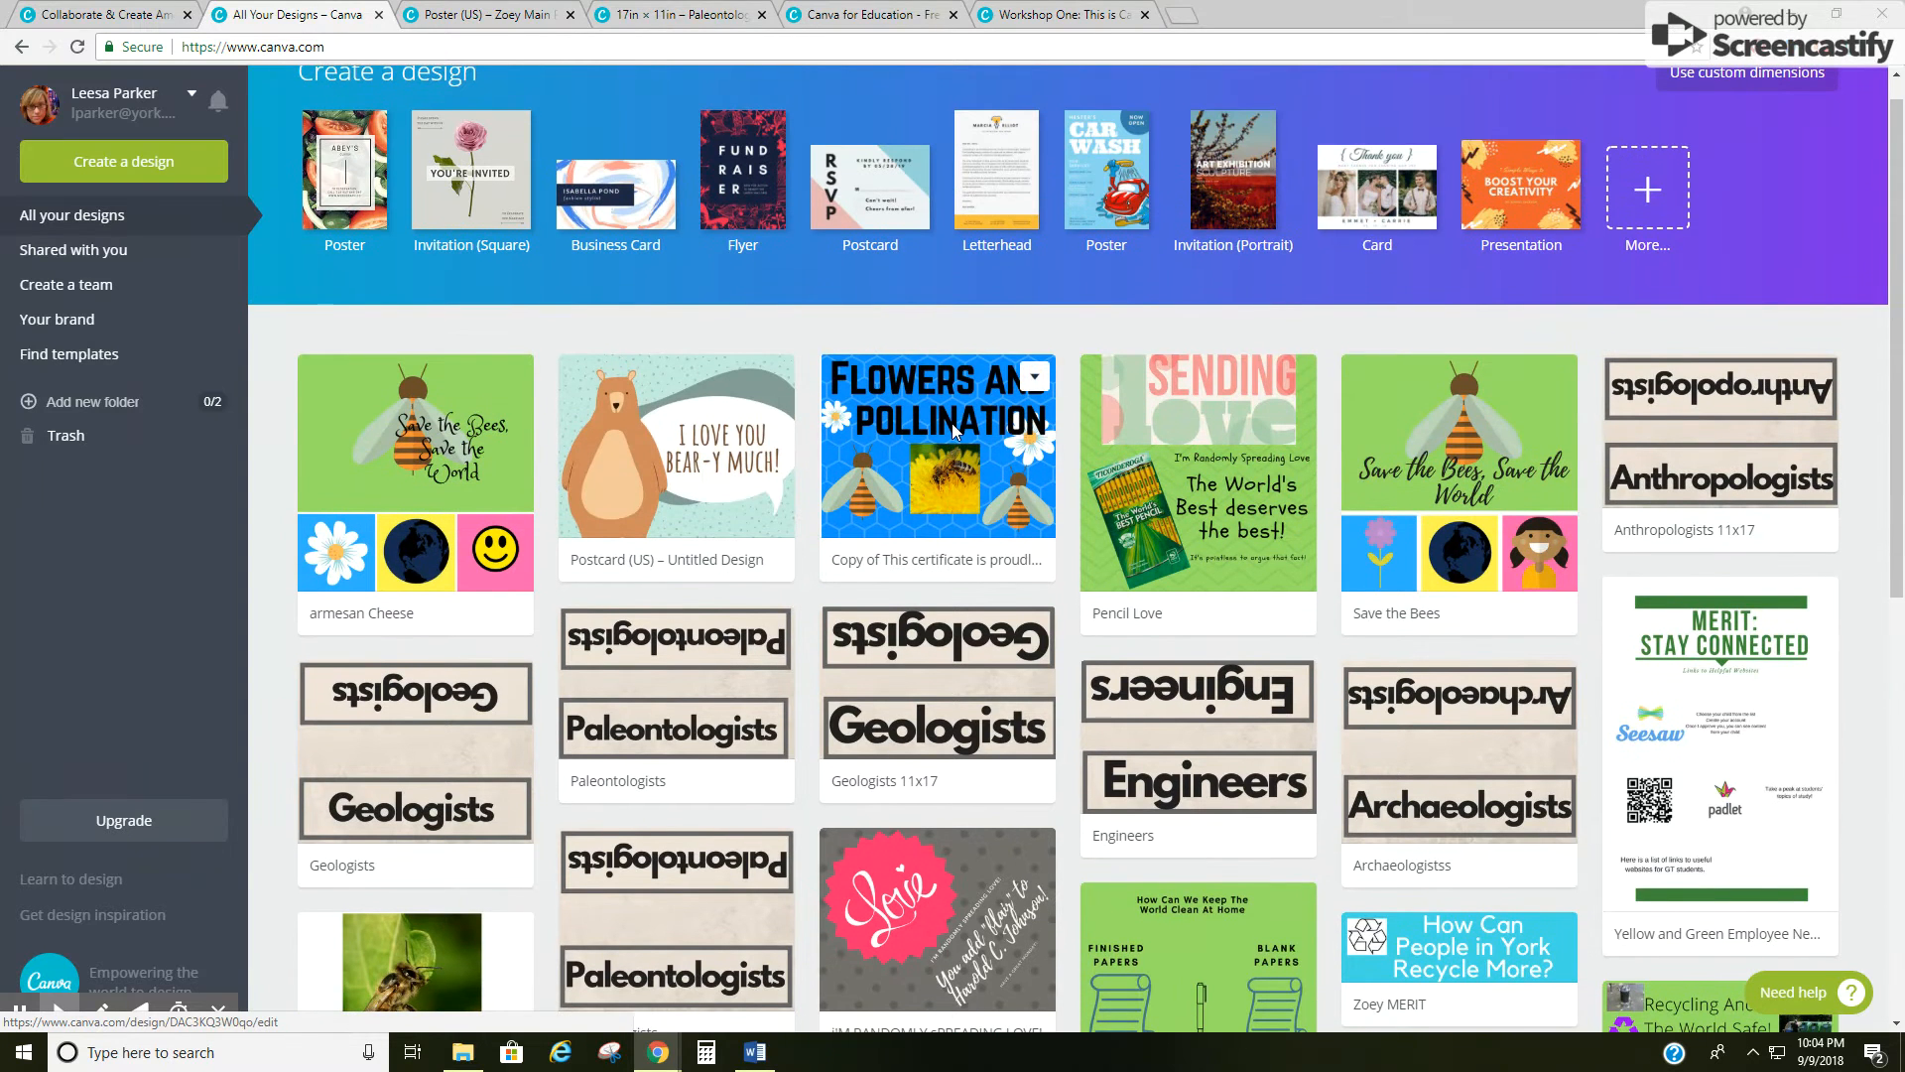
{"action": "left_click", "coordinate": [1449, 450]}
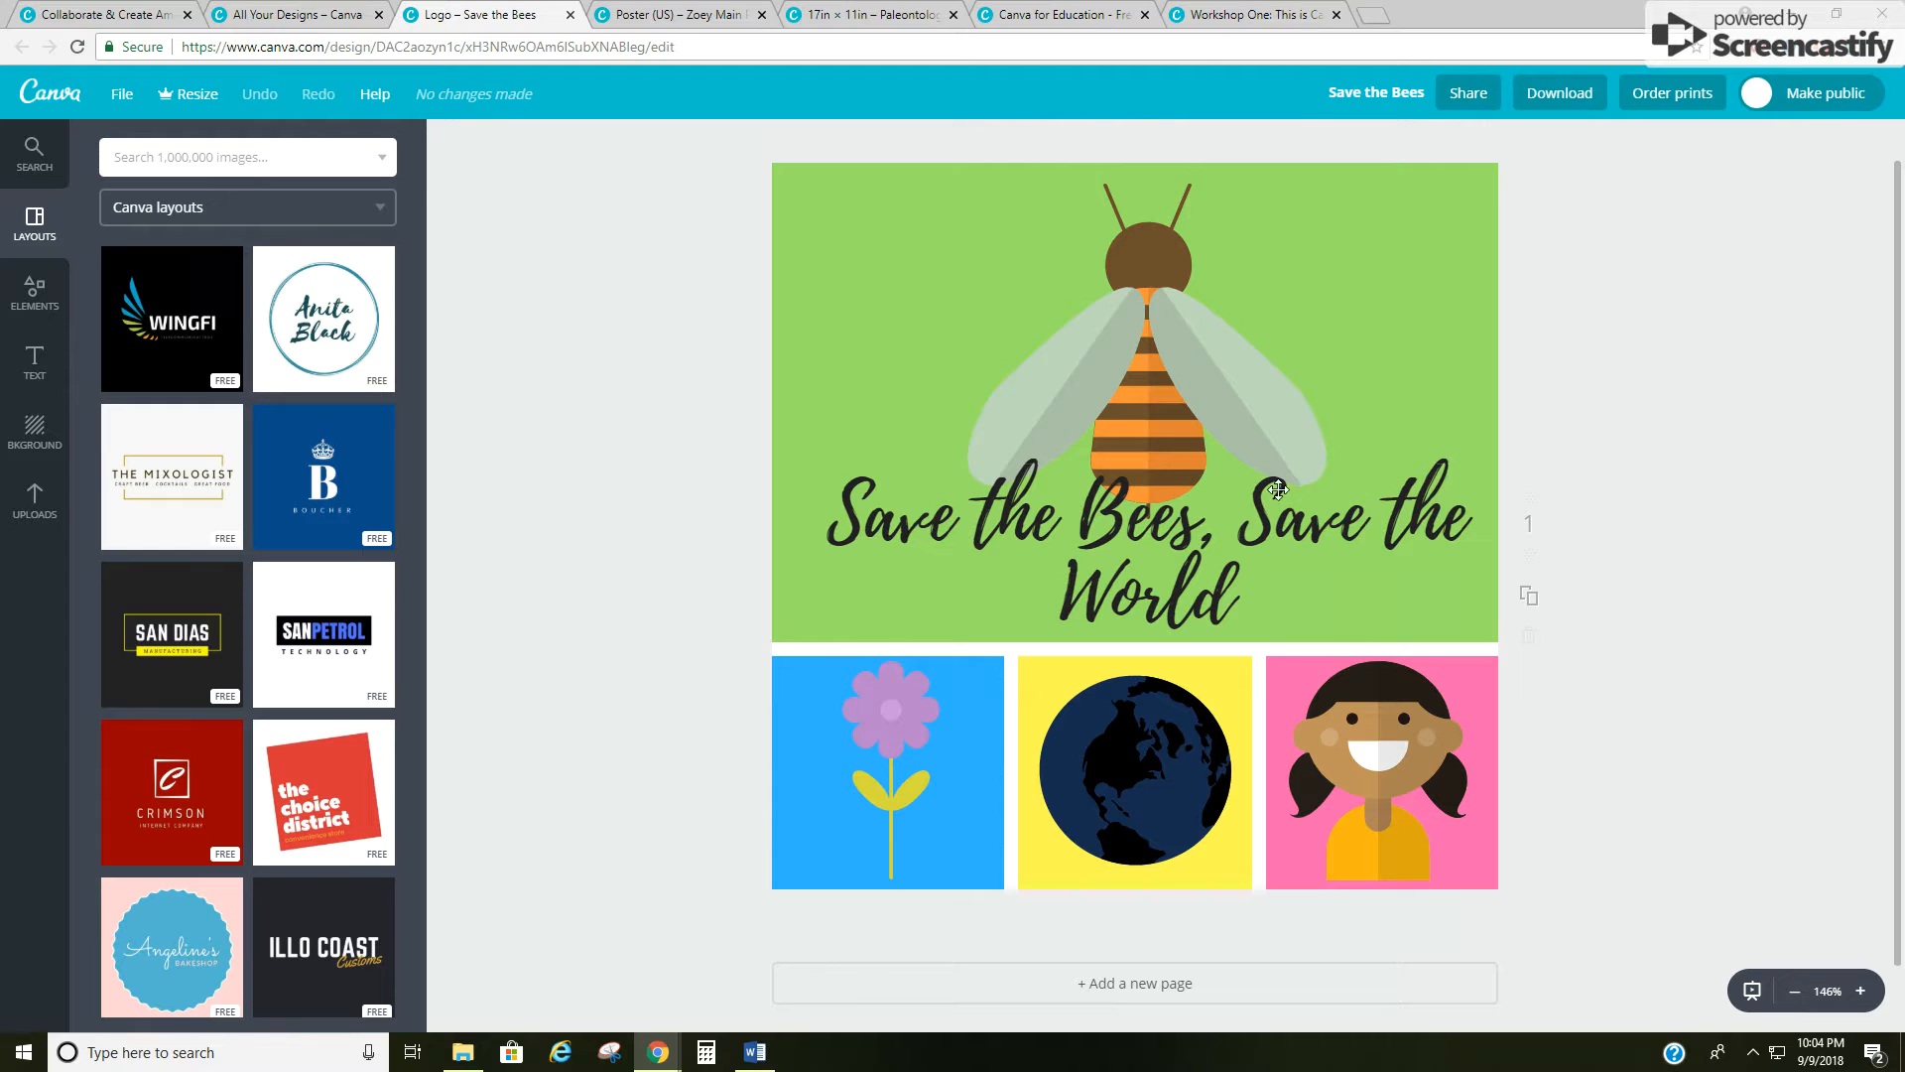
Step: Create a blank design with custom dimensions of 12 × 12 in and close the Earth recycling poster
{"action": "left_click", "coordinate": [273, 18]}
{"action": "left_click", "coordinate": [126, 151]}
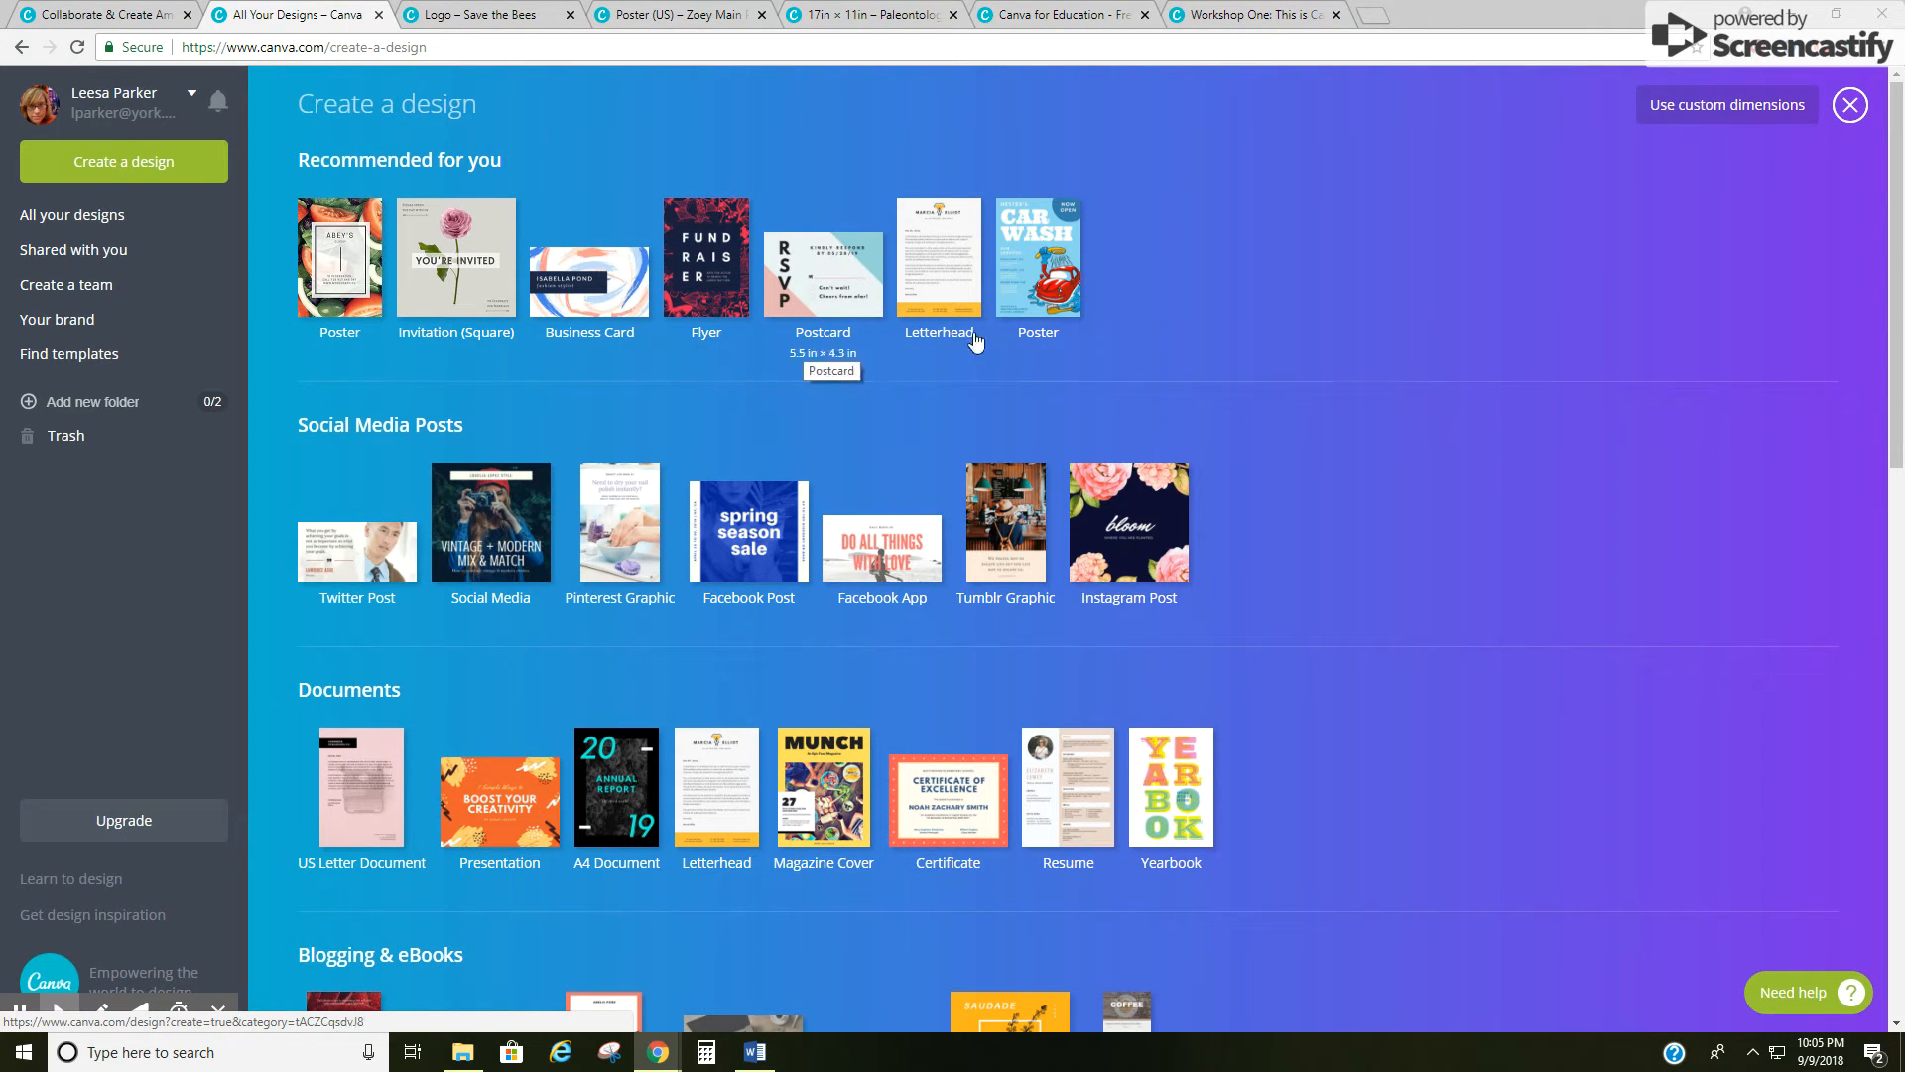
{"action": "left_click", "coordinate": [1724, 105]}
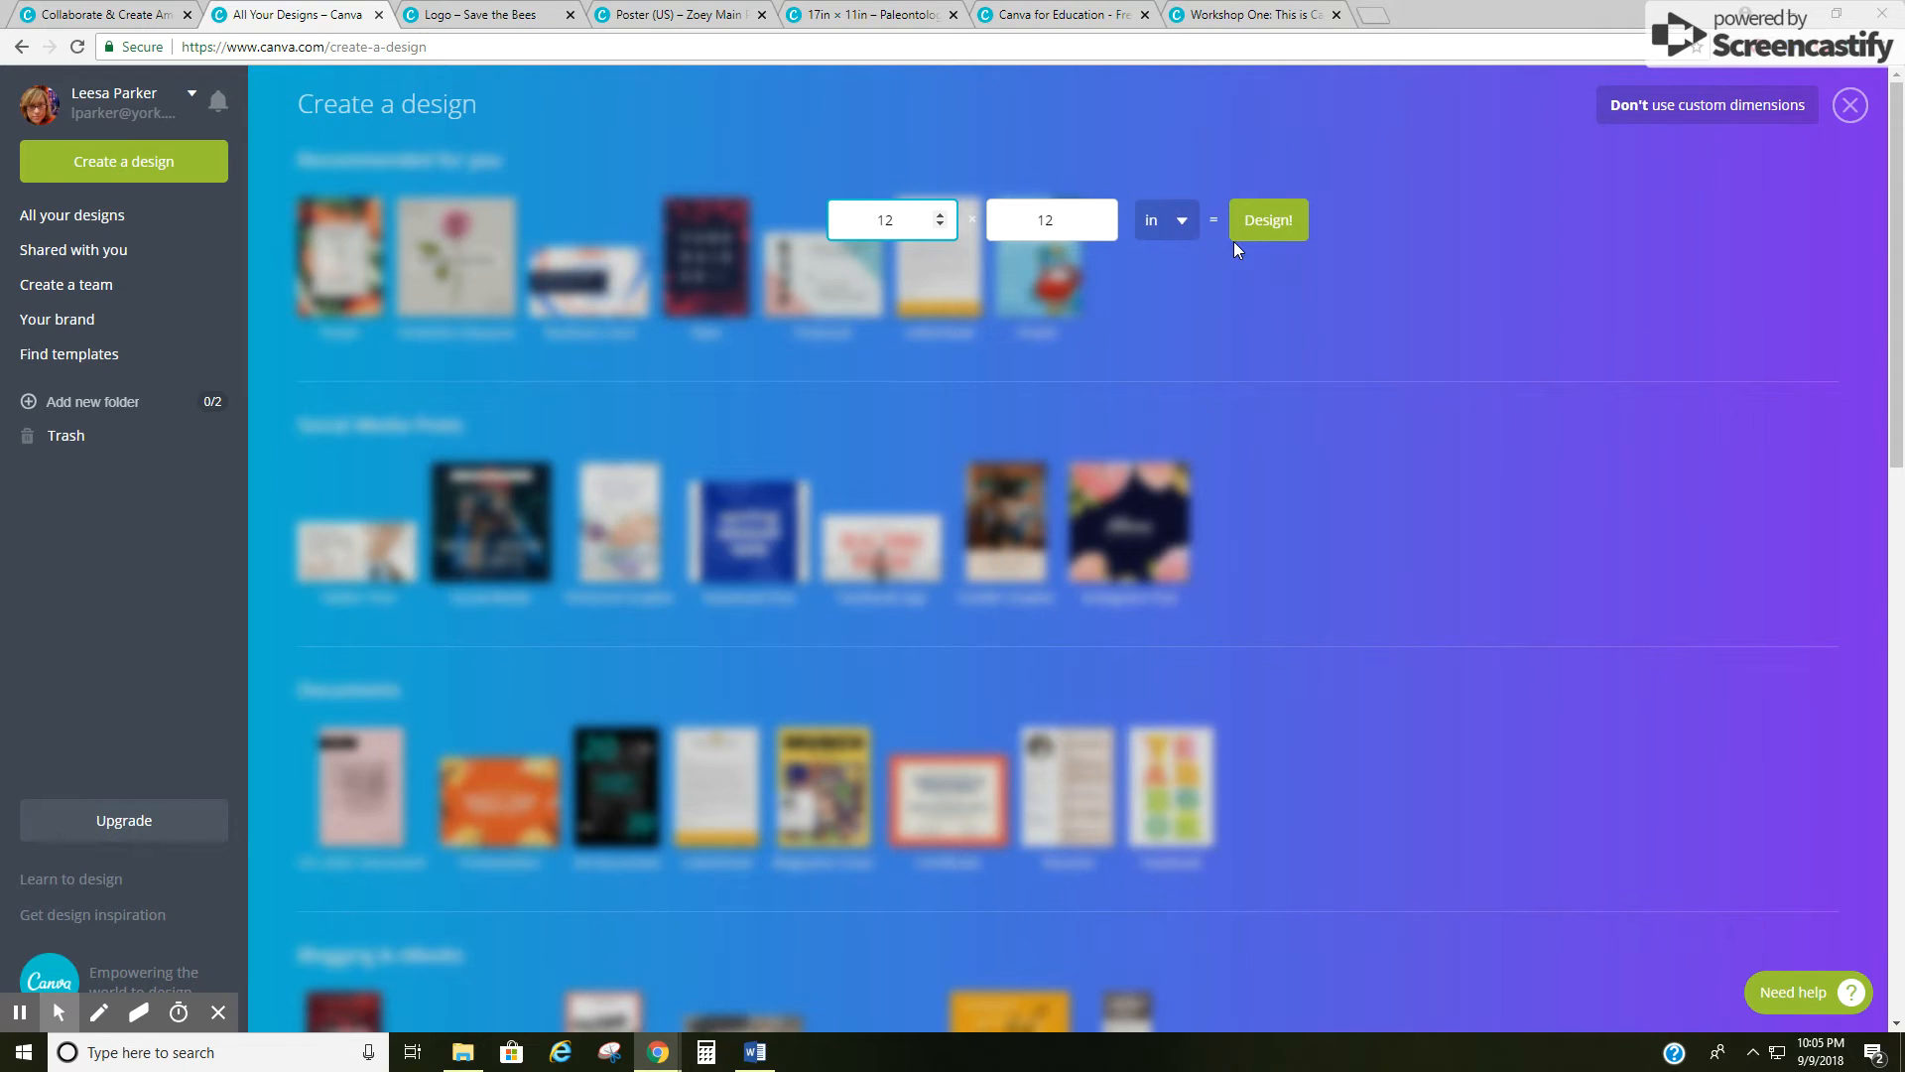
{"action": "left_click", "coordinate": [1263, 232]}
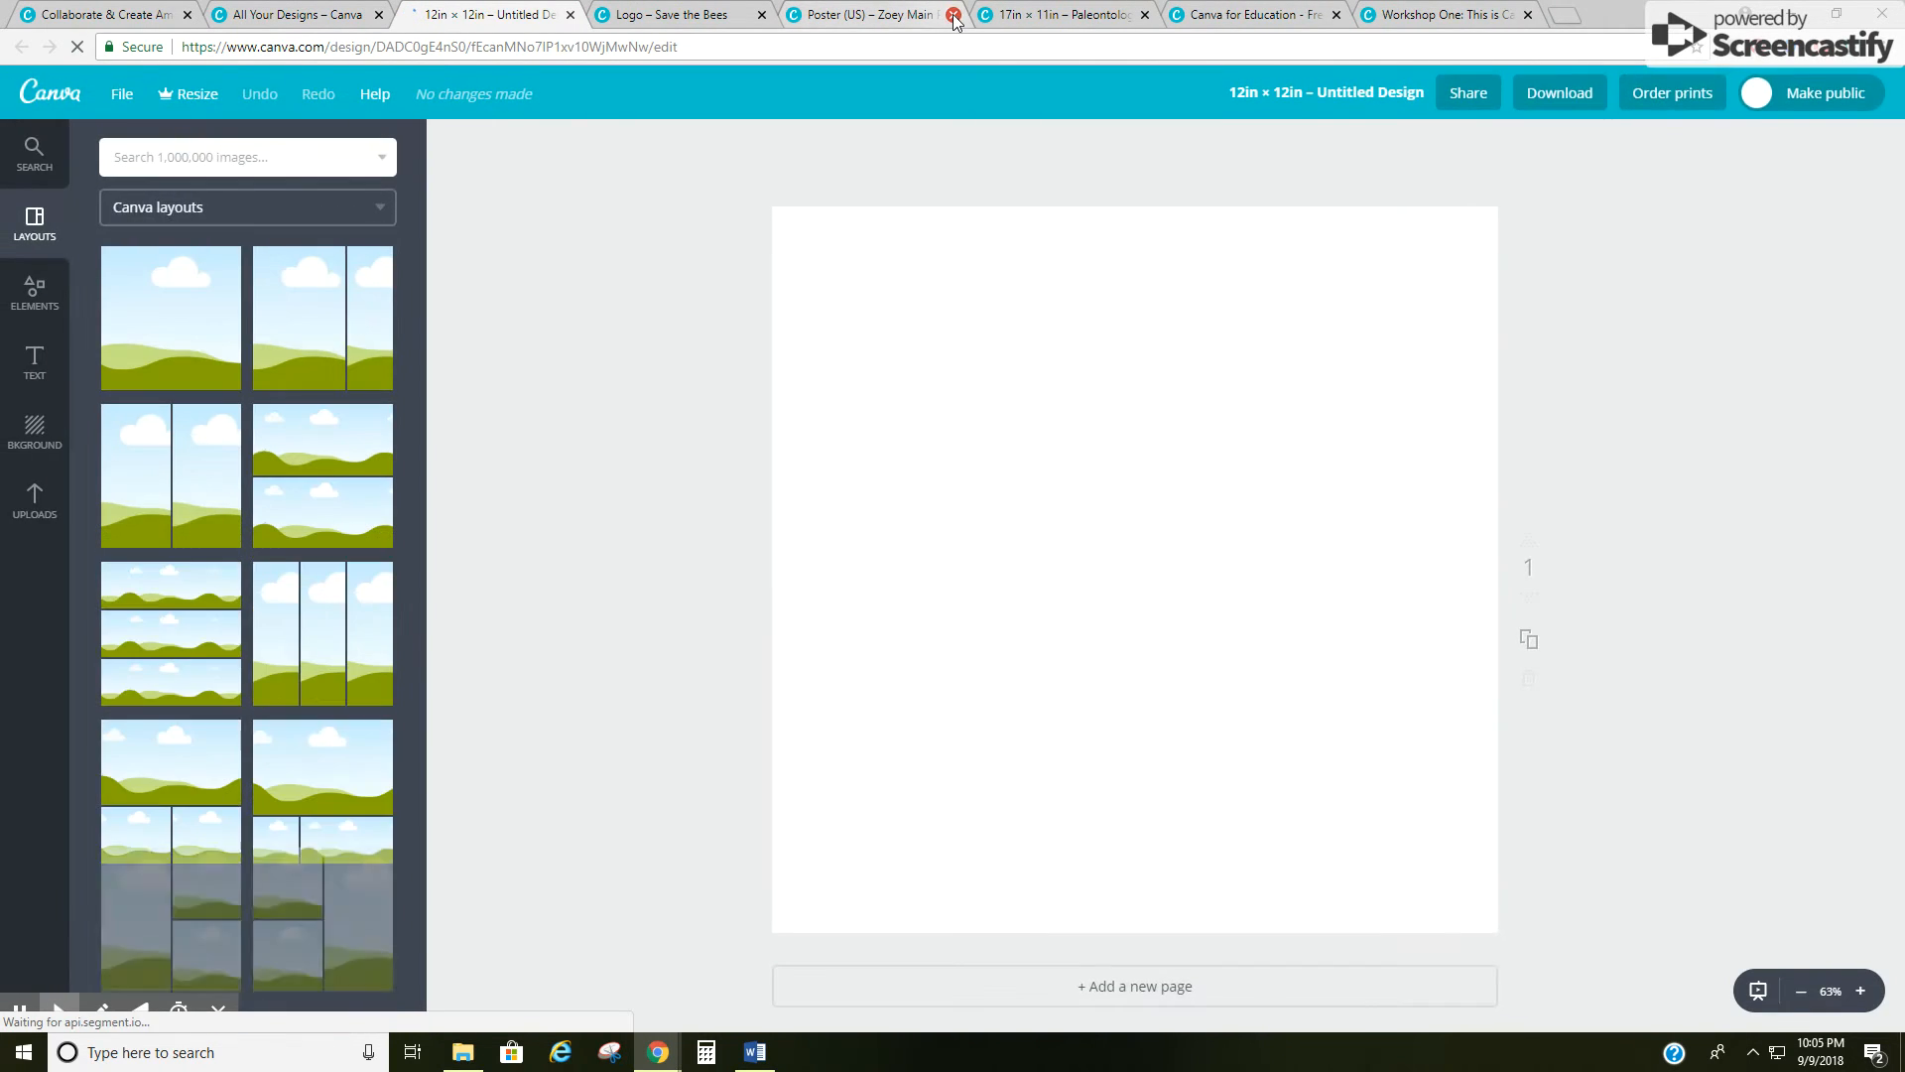
{"action": "left_click", "coordinate": [953, 16]}
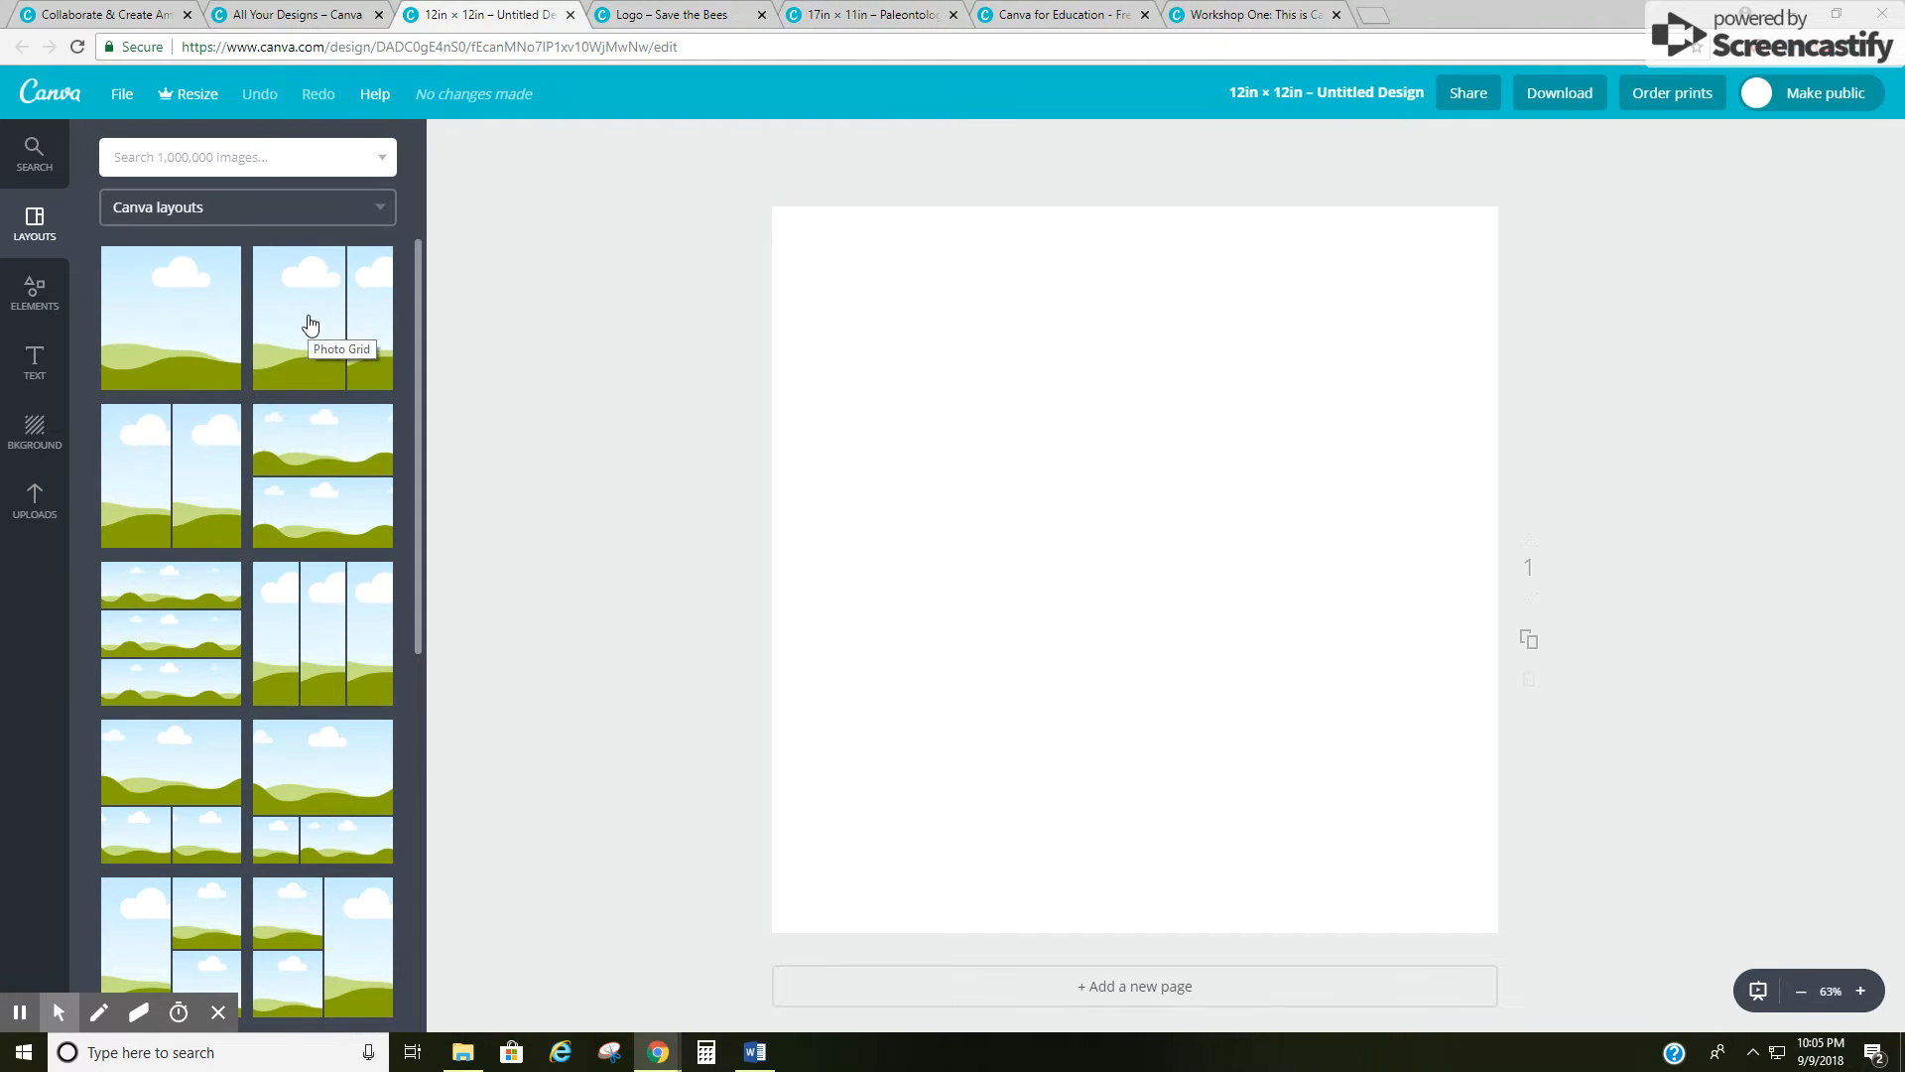
Step: Apply the layout with one large frame above three equal small frames and compare it with the Save the Bees design
{"action": "scroll", "coordinate": [311, 324], "scroll_direction": "down", "scroll_amount": 10}
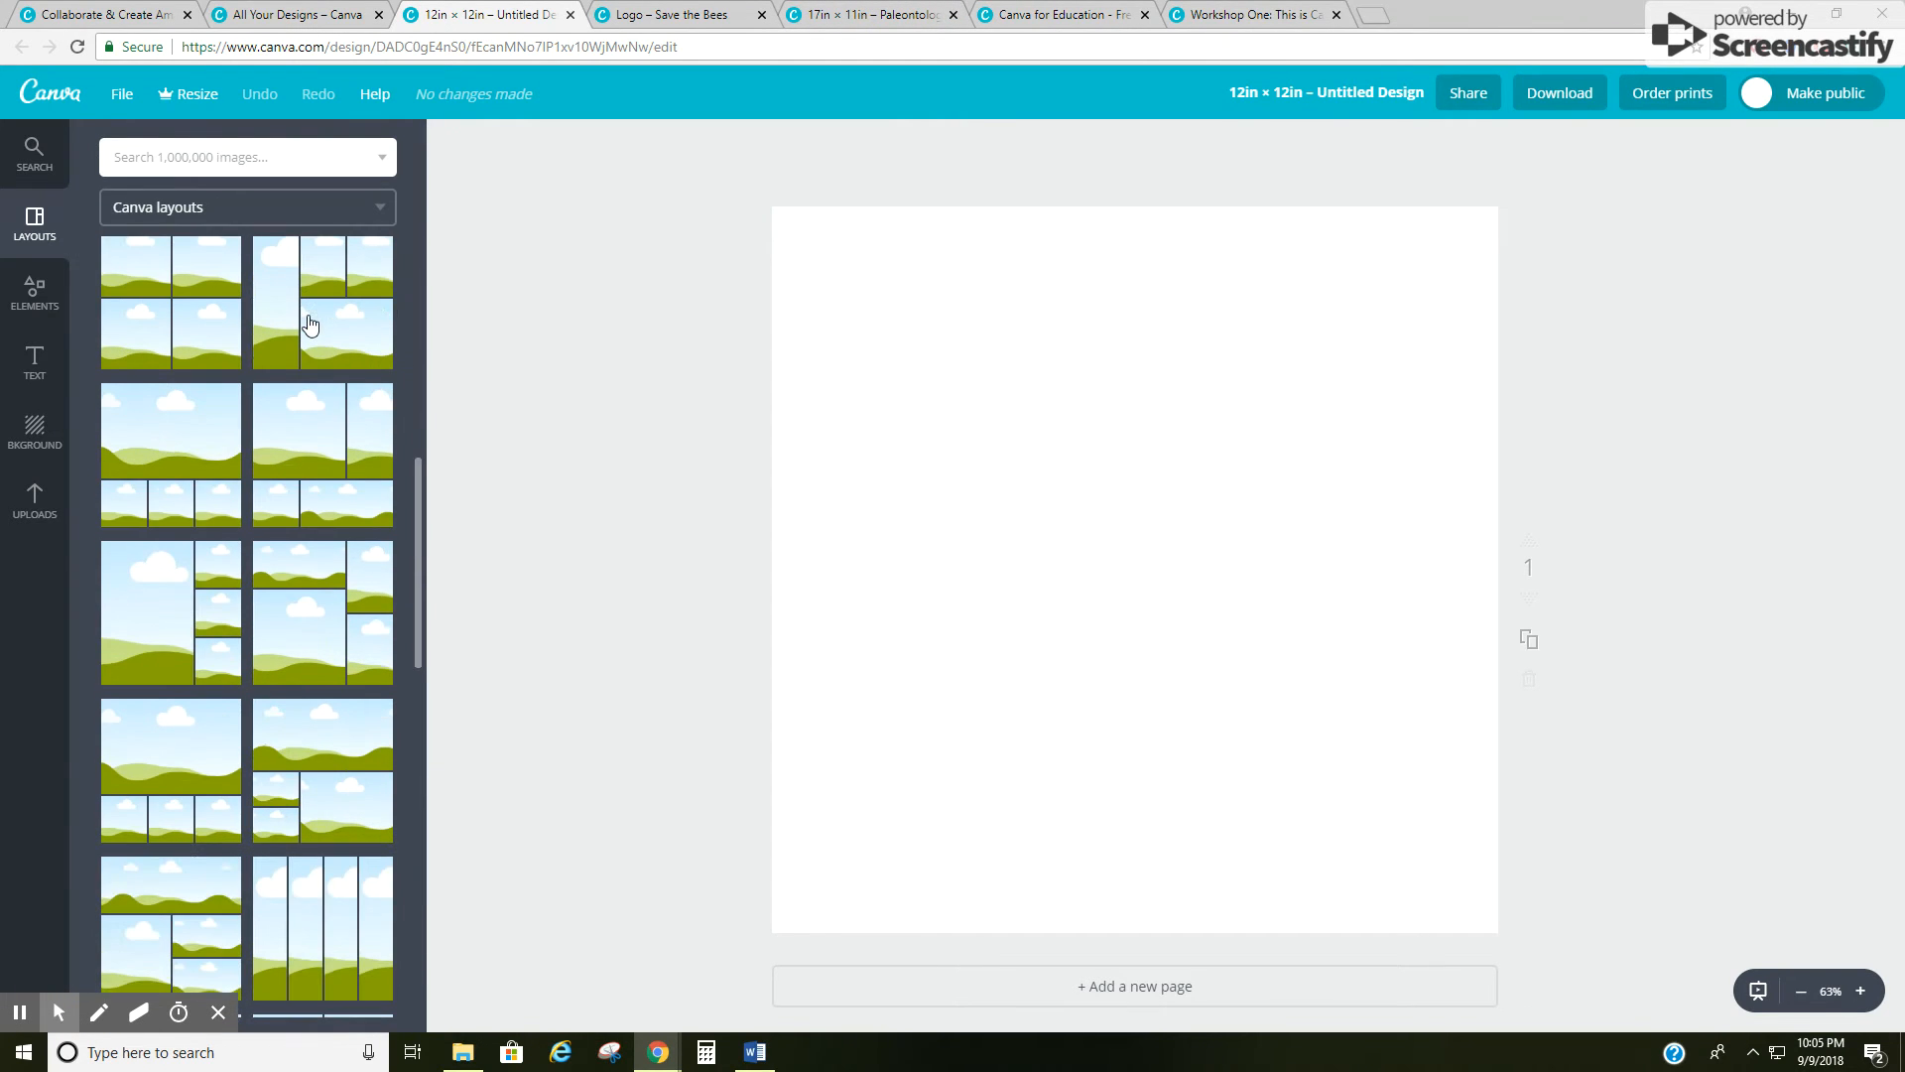
{"action": "left_click", "coordinate": [180, 437]}
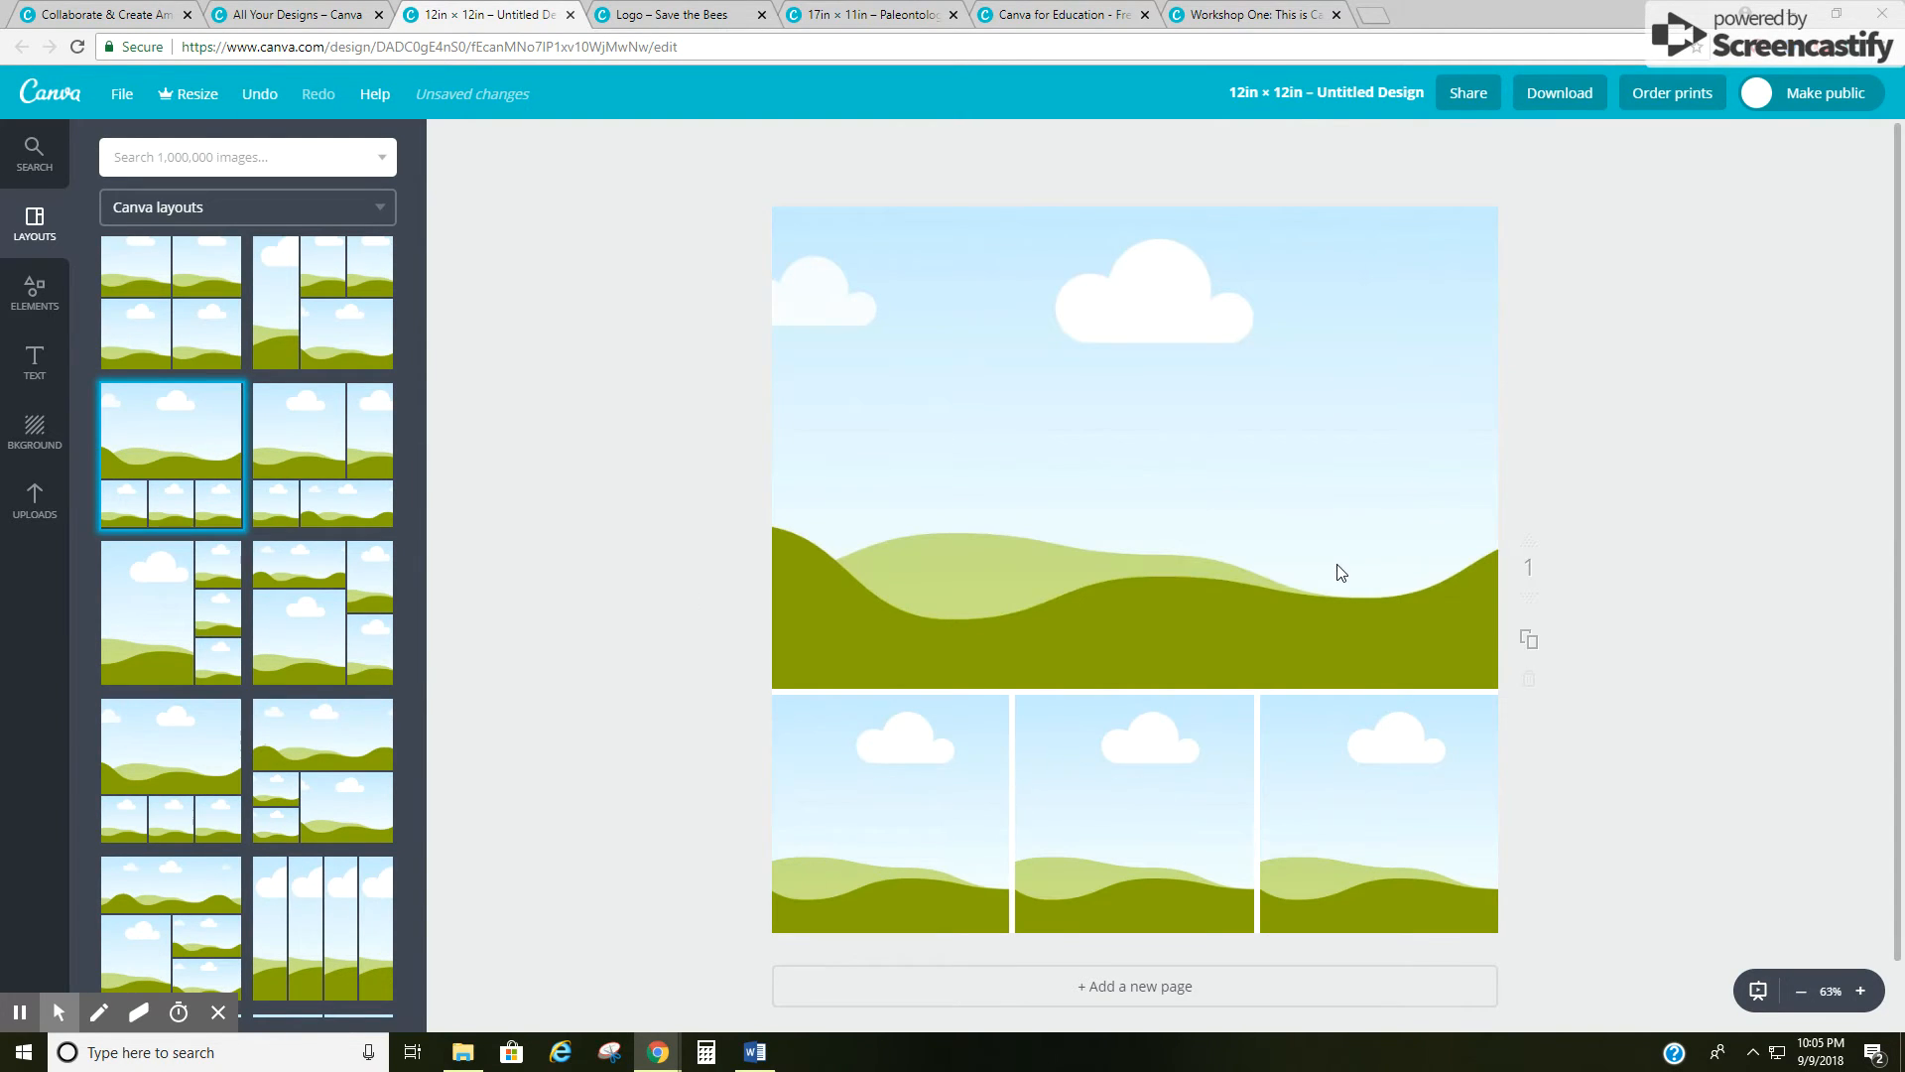
{"action": "left_click", "coordinate": [700, 18]}
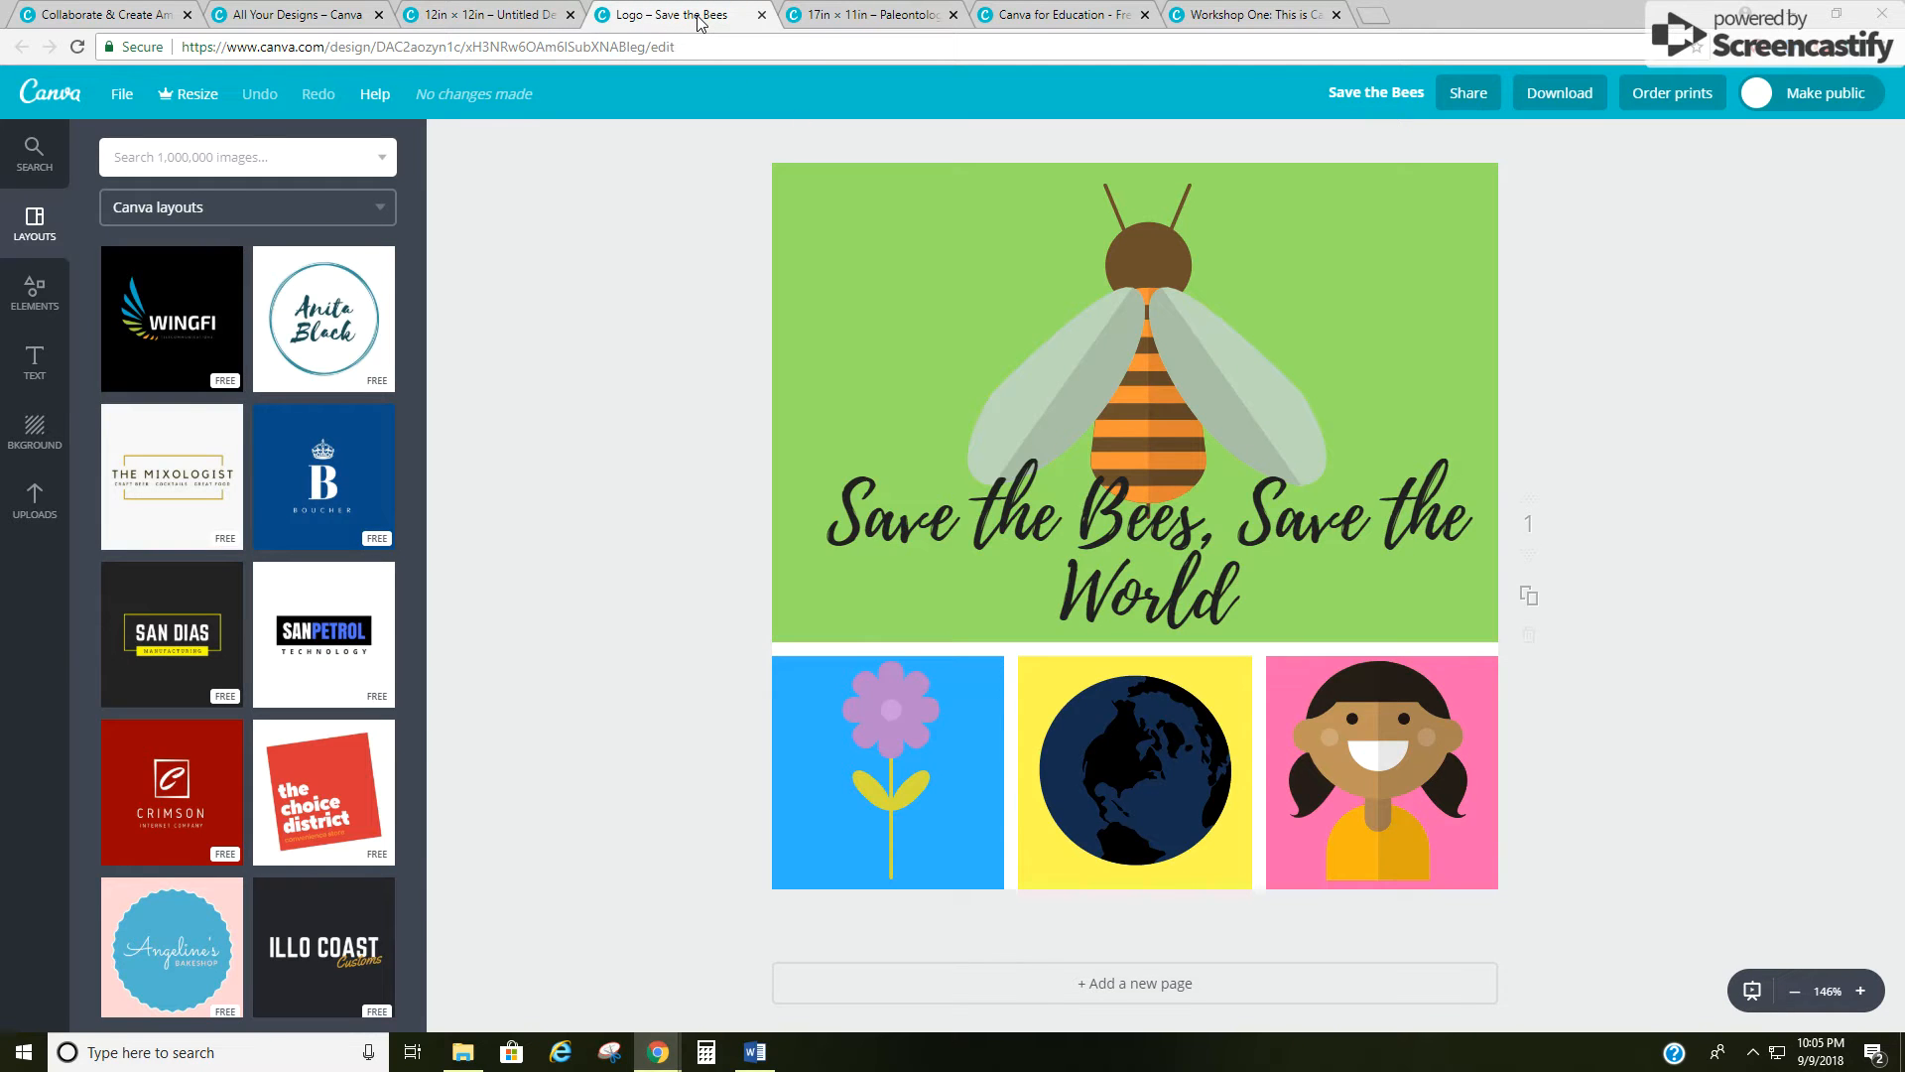
{"action": "left_click", "coordinate": [501, 18]}
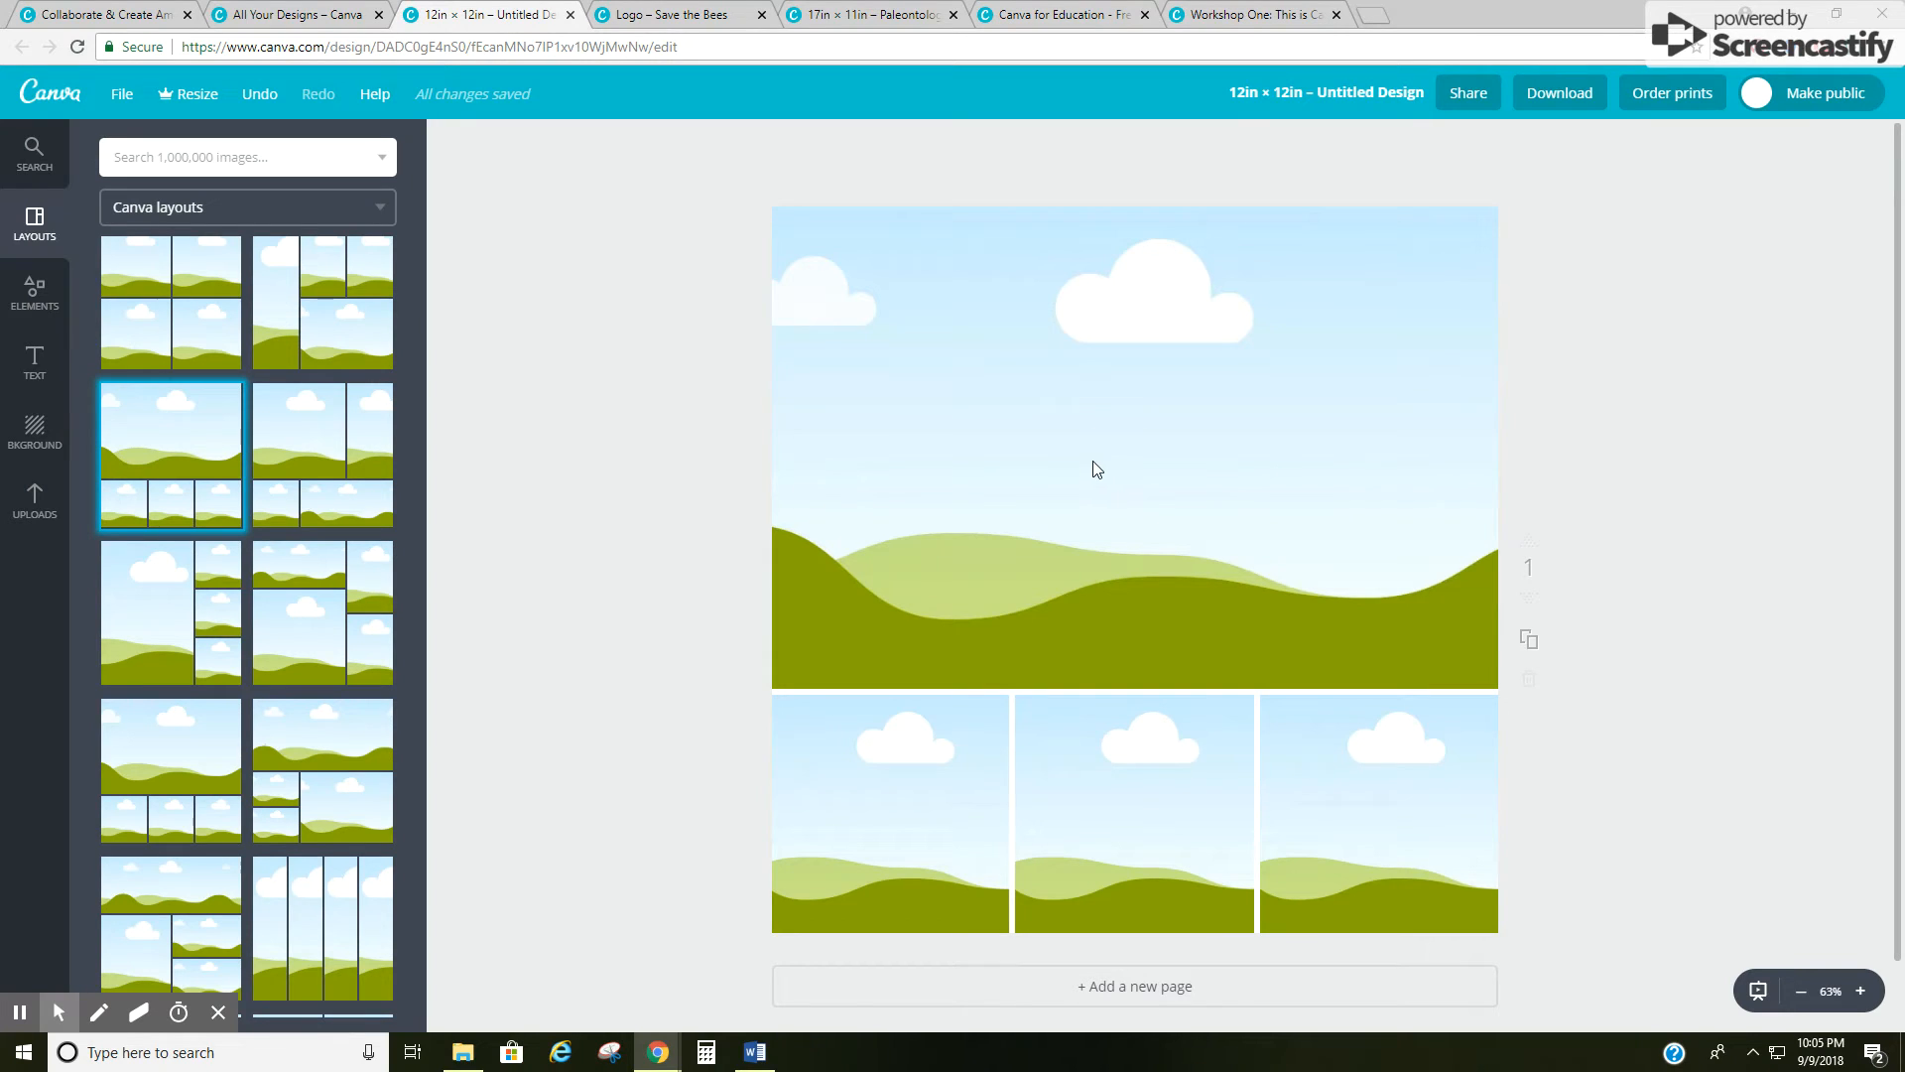
Step: Fill the layout's large upper frame with light green and the lower-left frame with pink
{"action": "left_click", "coordinate": [1103, 452]}
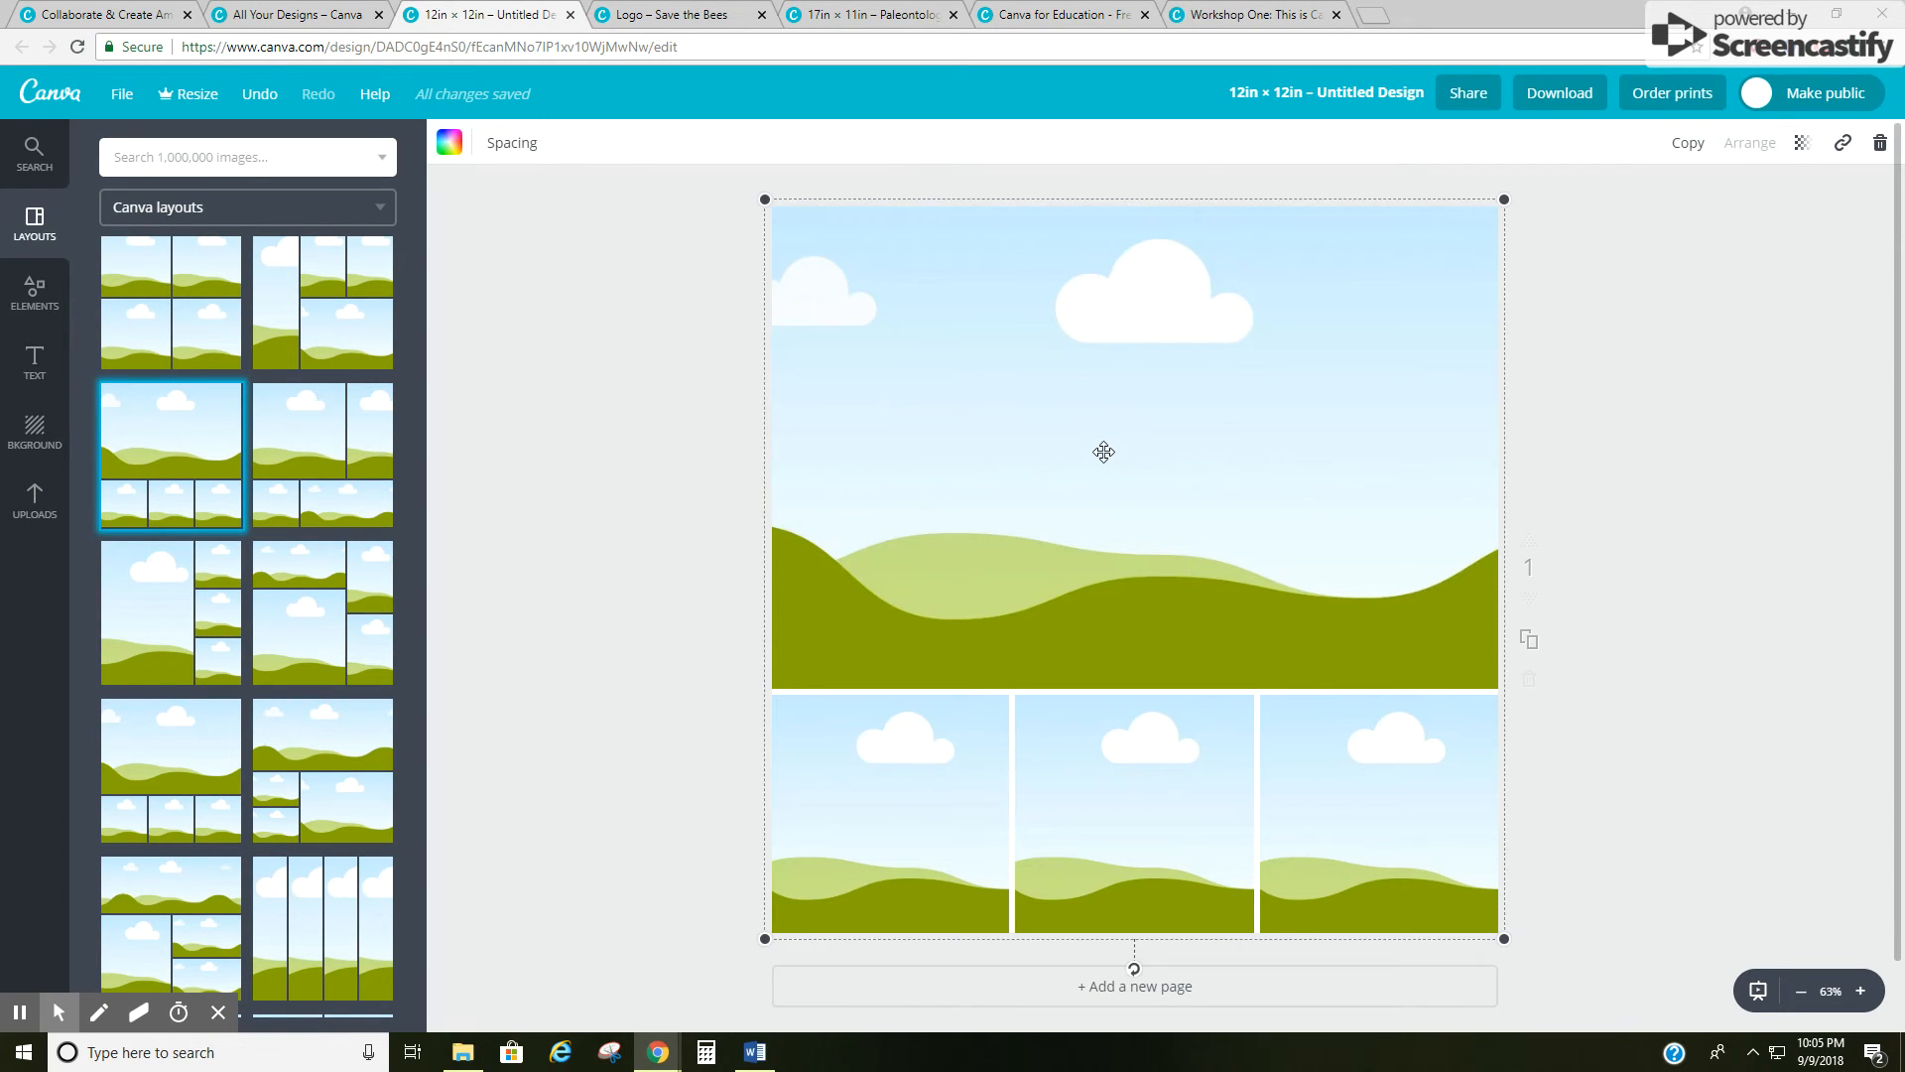
{"action": "left_click", "coordinate": [449, 142]}
{"action": "left_click", "coordinate": [584, 315]}
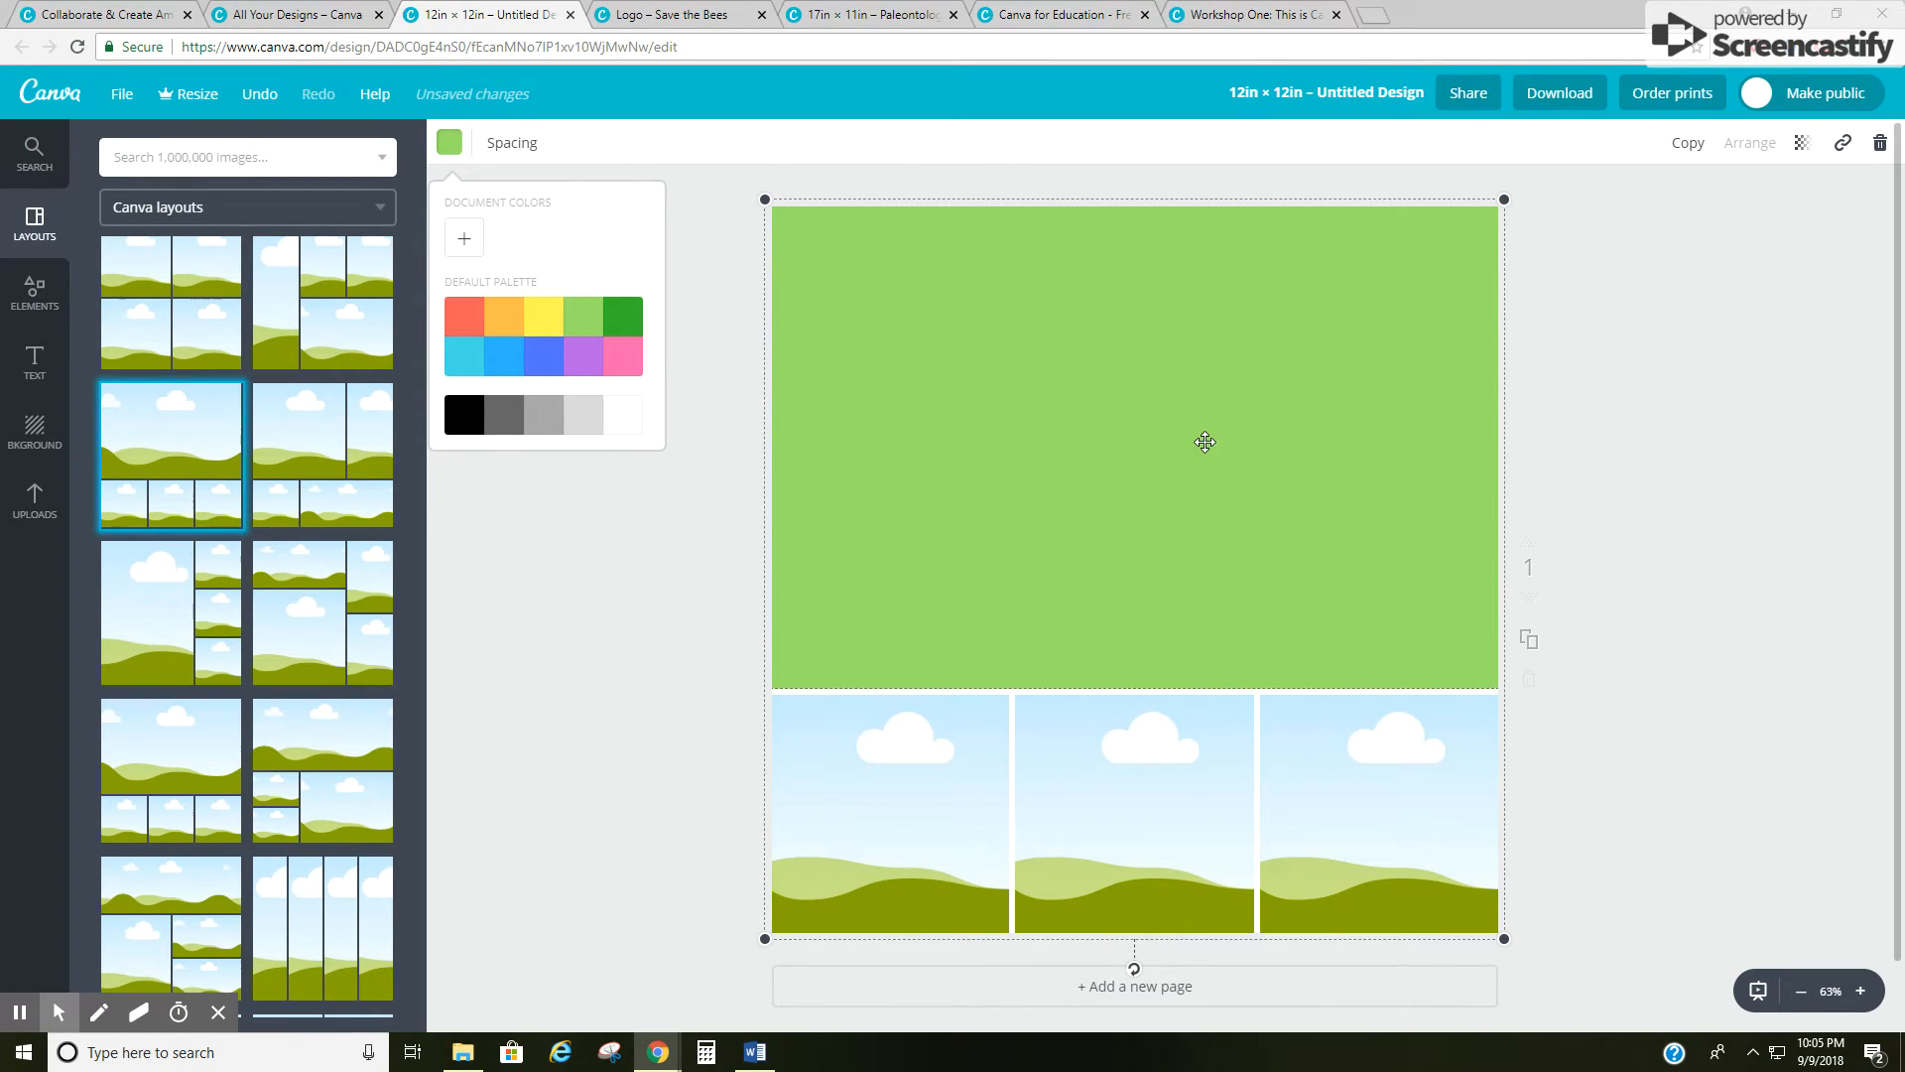
{"action": "left_click", "coordinate": [910, 790]}
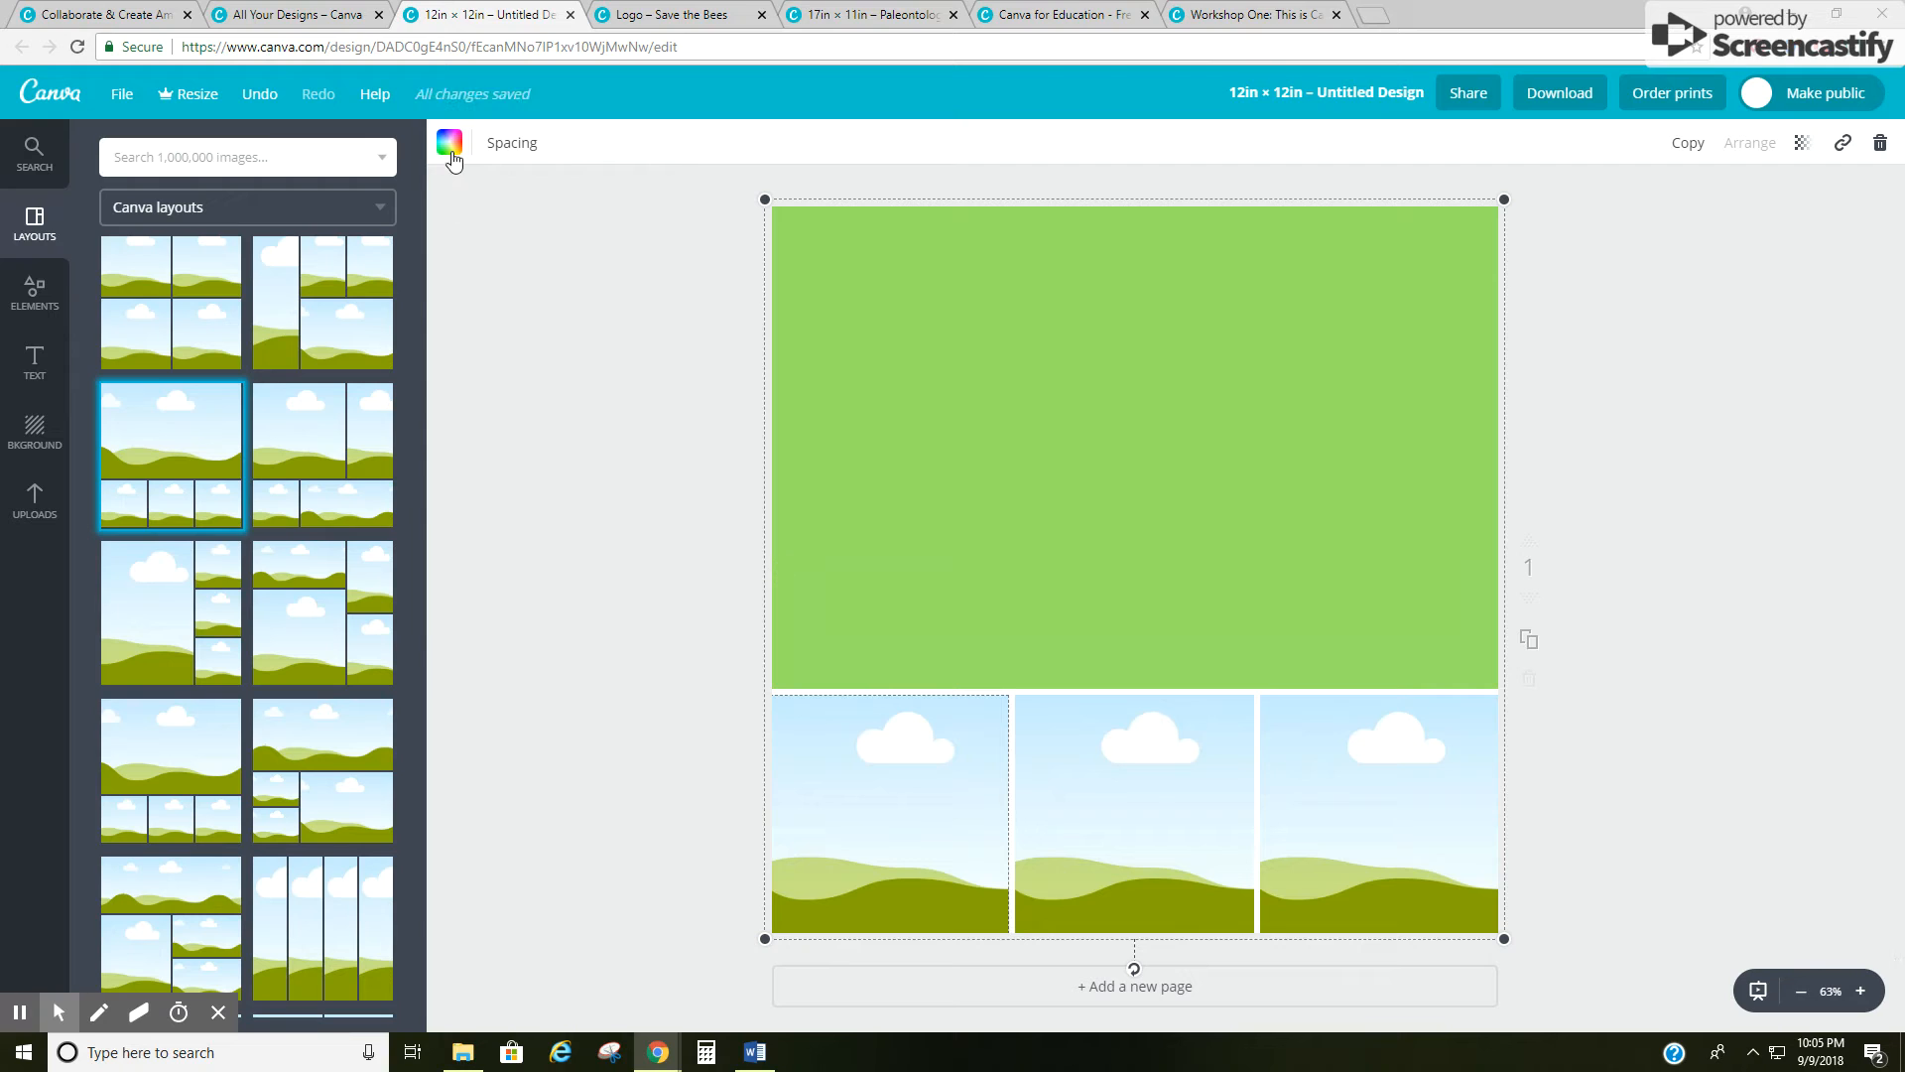
{"action": "left_click", "coordinate": [452, 149]}
{"action": "left_click", "coordinate": [617, 358]}
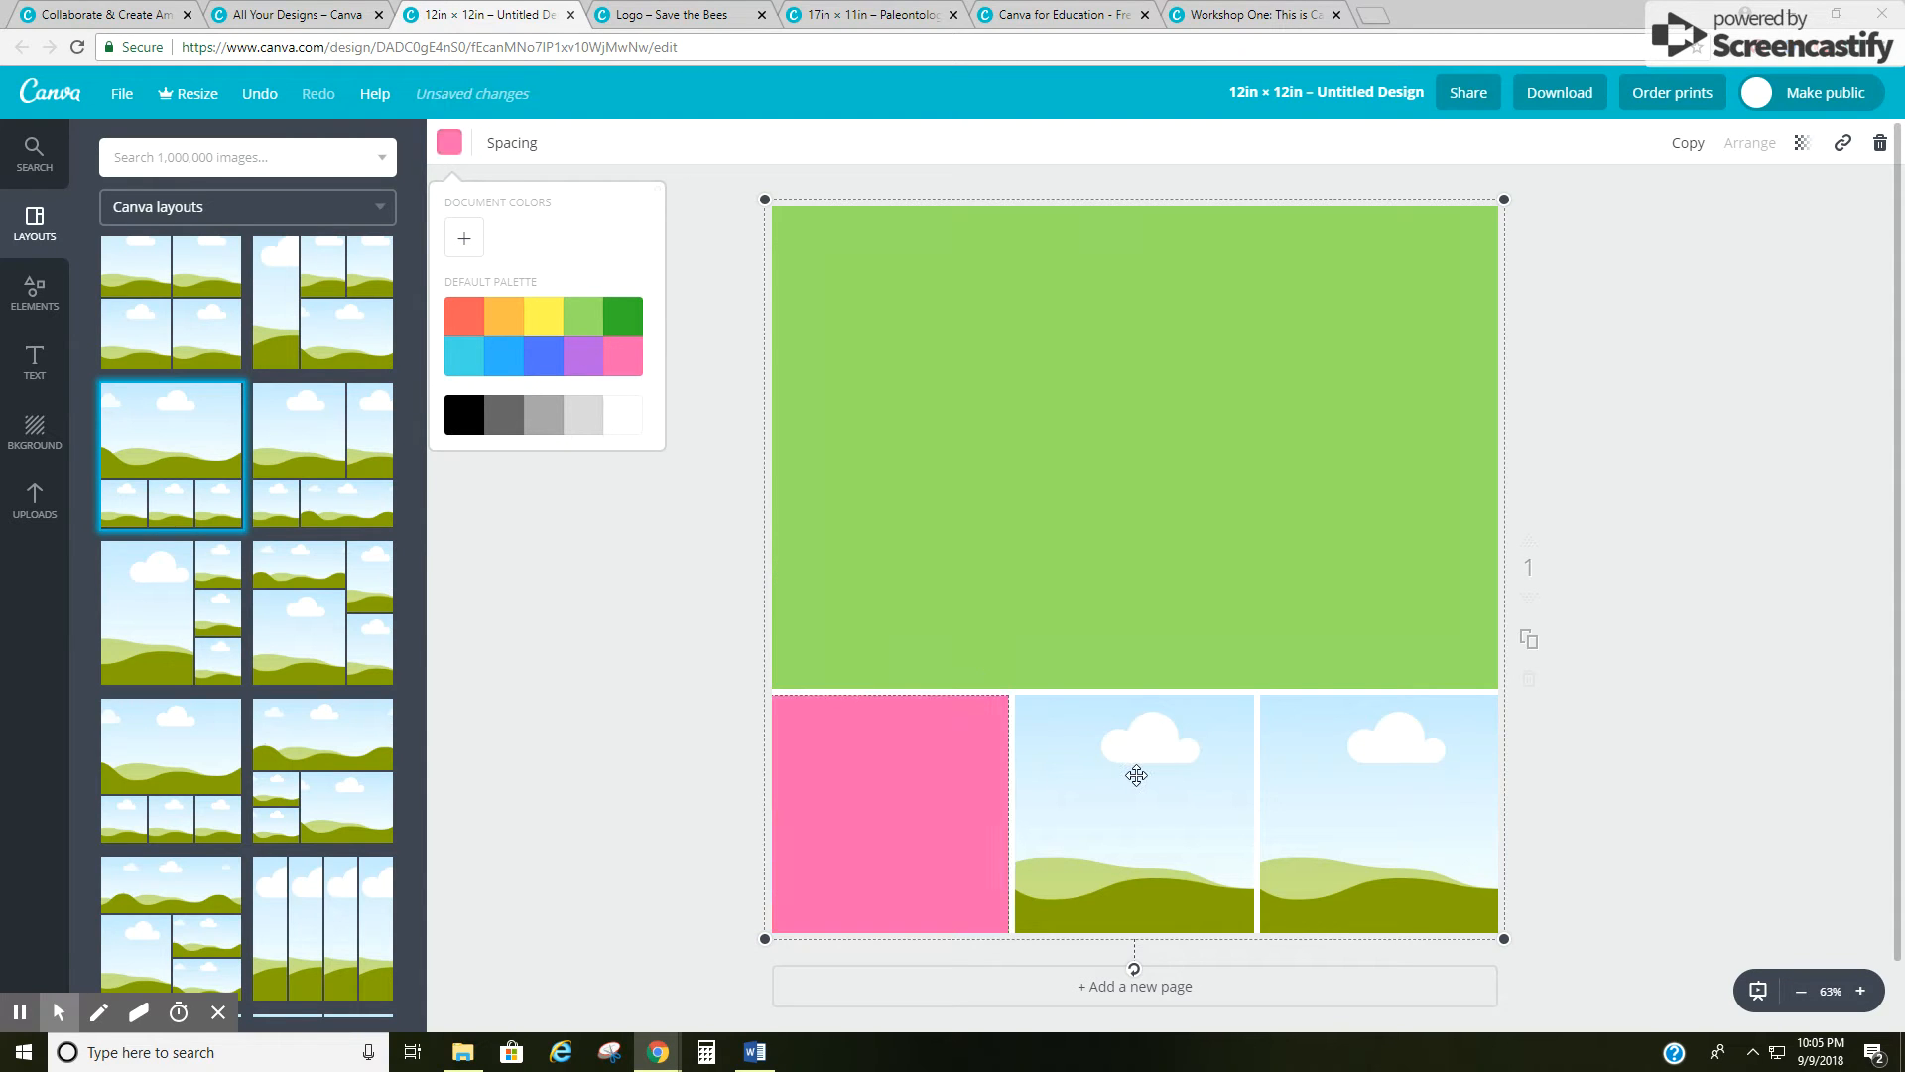
Step: Fill the lower-middle frame of the layout with yellow and the lower-right frame with blue
{"action": "left_click", "coordinate": [1135, 772]}
{"action": "left_click", "coordinate": [450, 142]}
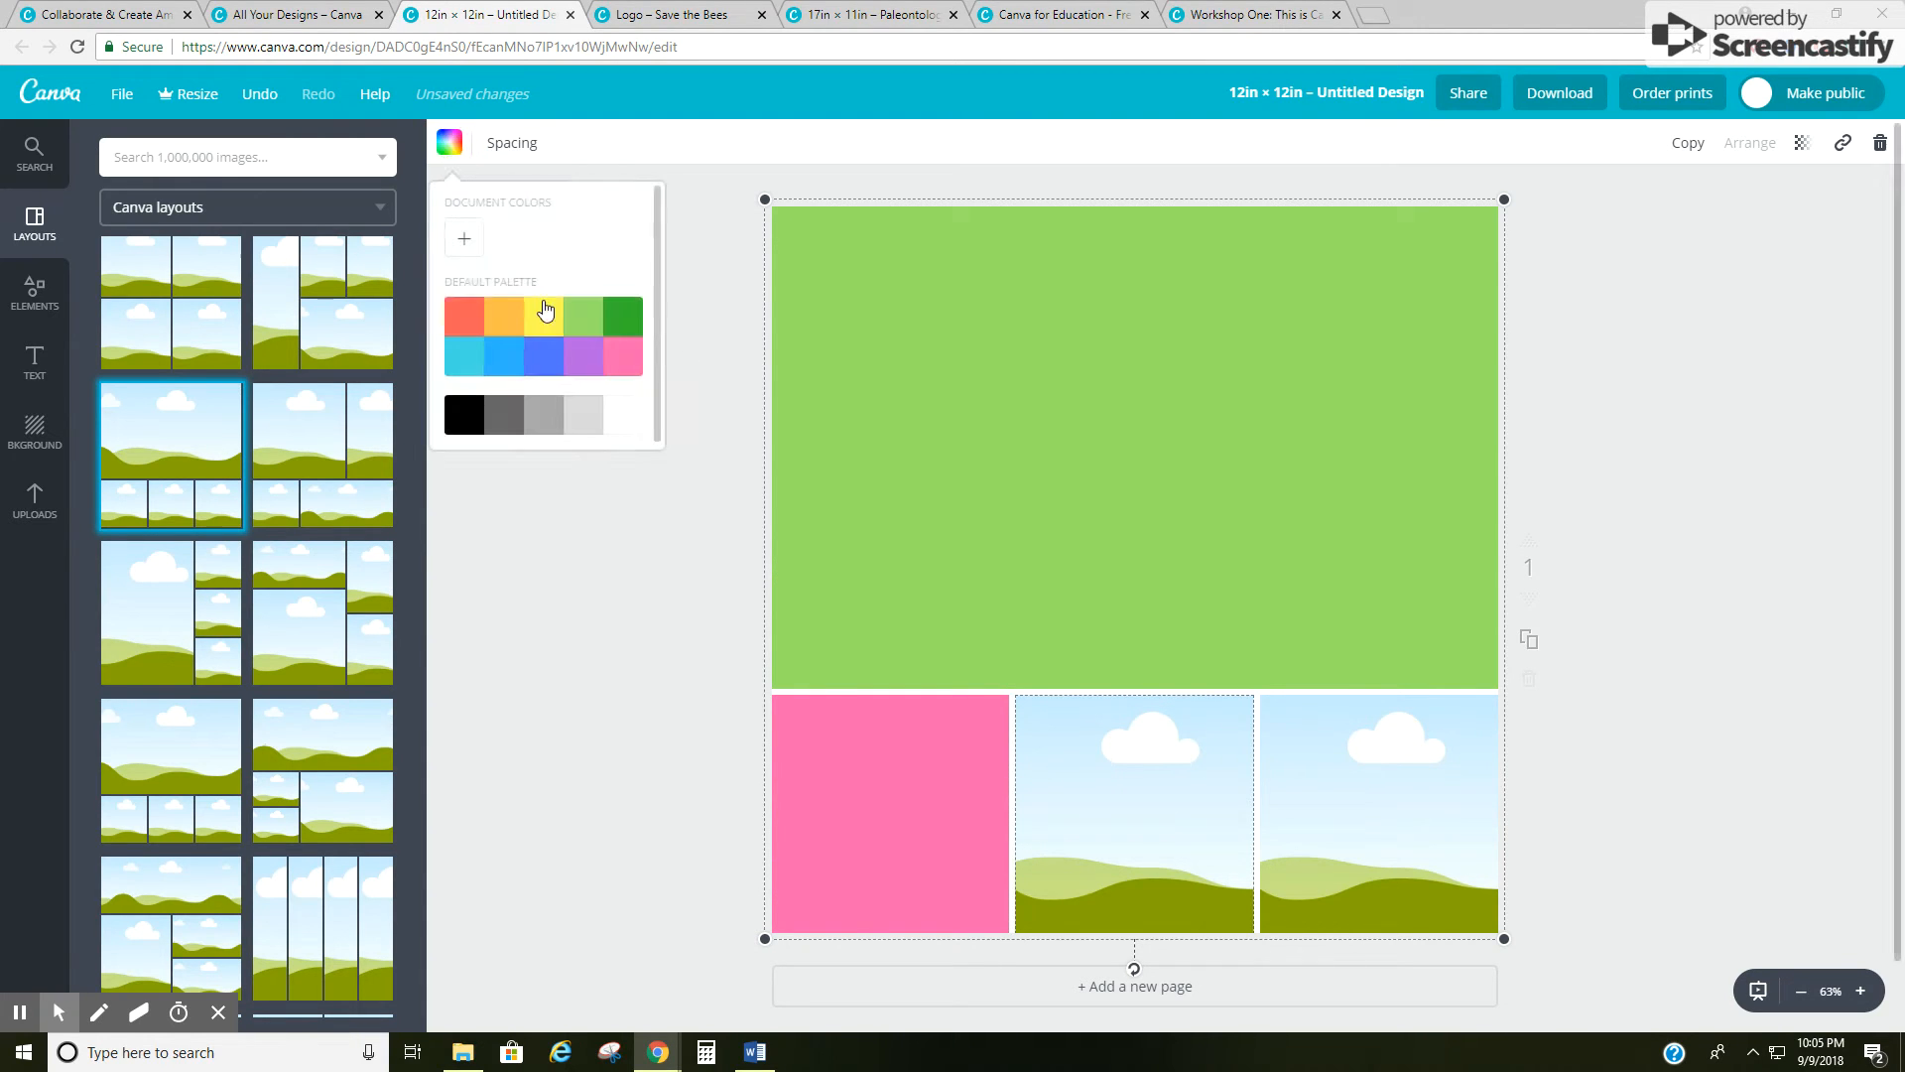
{"action": "left_click", "coordinate": [544, 315]}
{"action": "left_click", "coordinate": [1348, 766]}
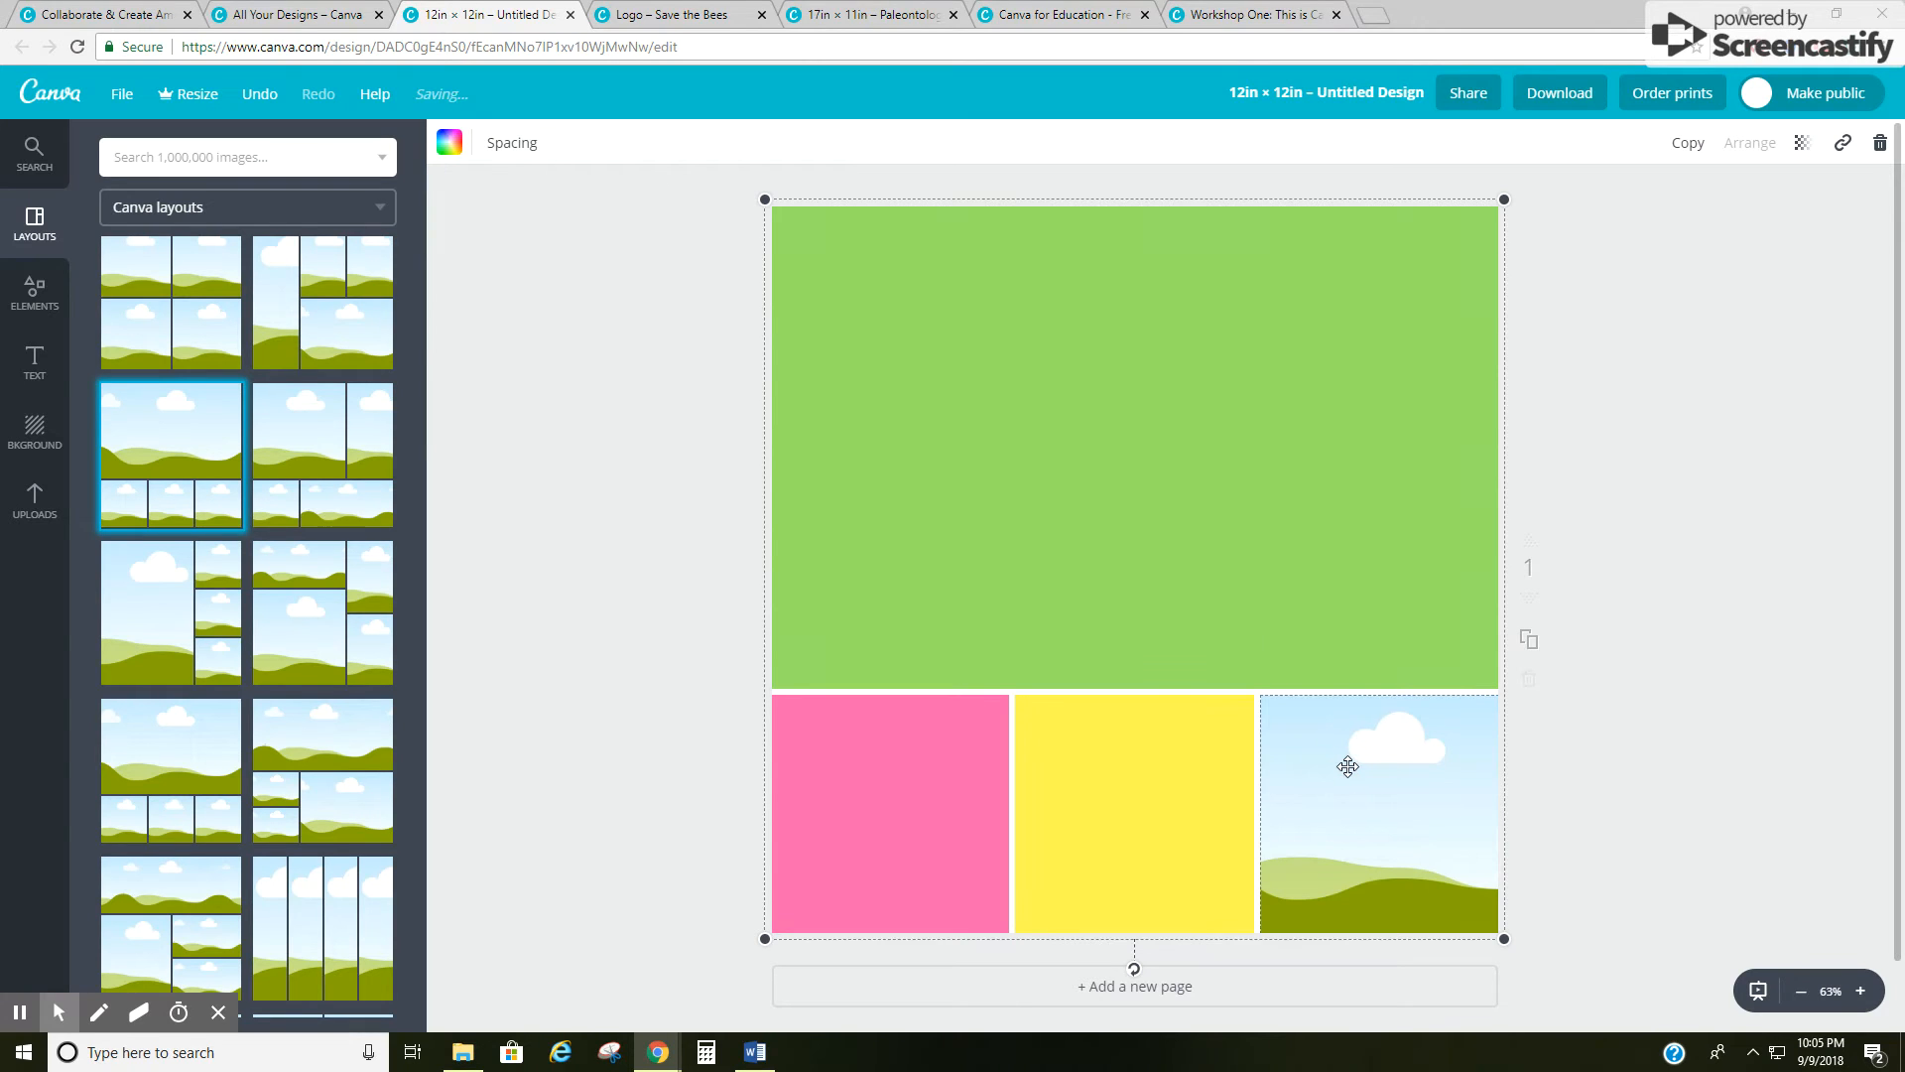
{"action": "left_click", "coordinate": [449, 149]}
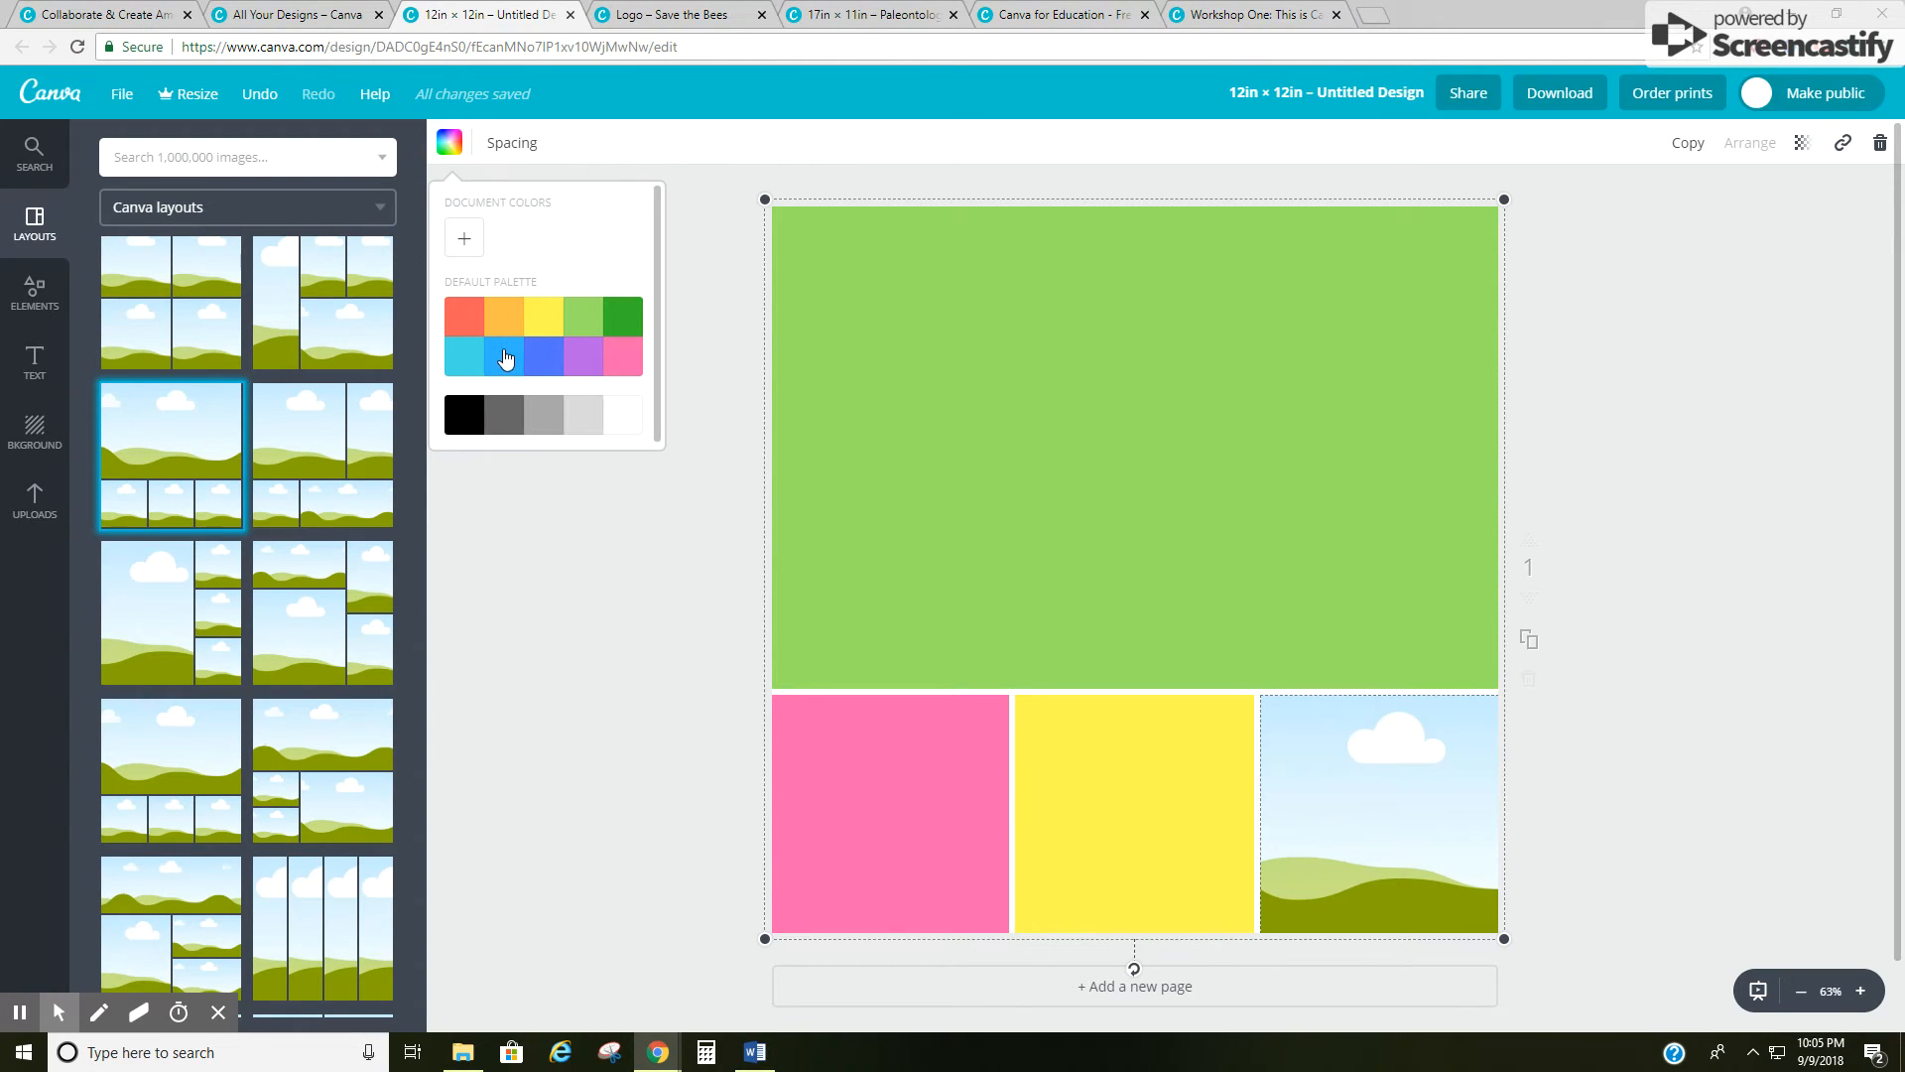
{"action": "left_click", "coordinate": [504, 355]}
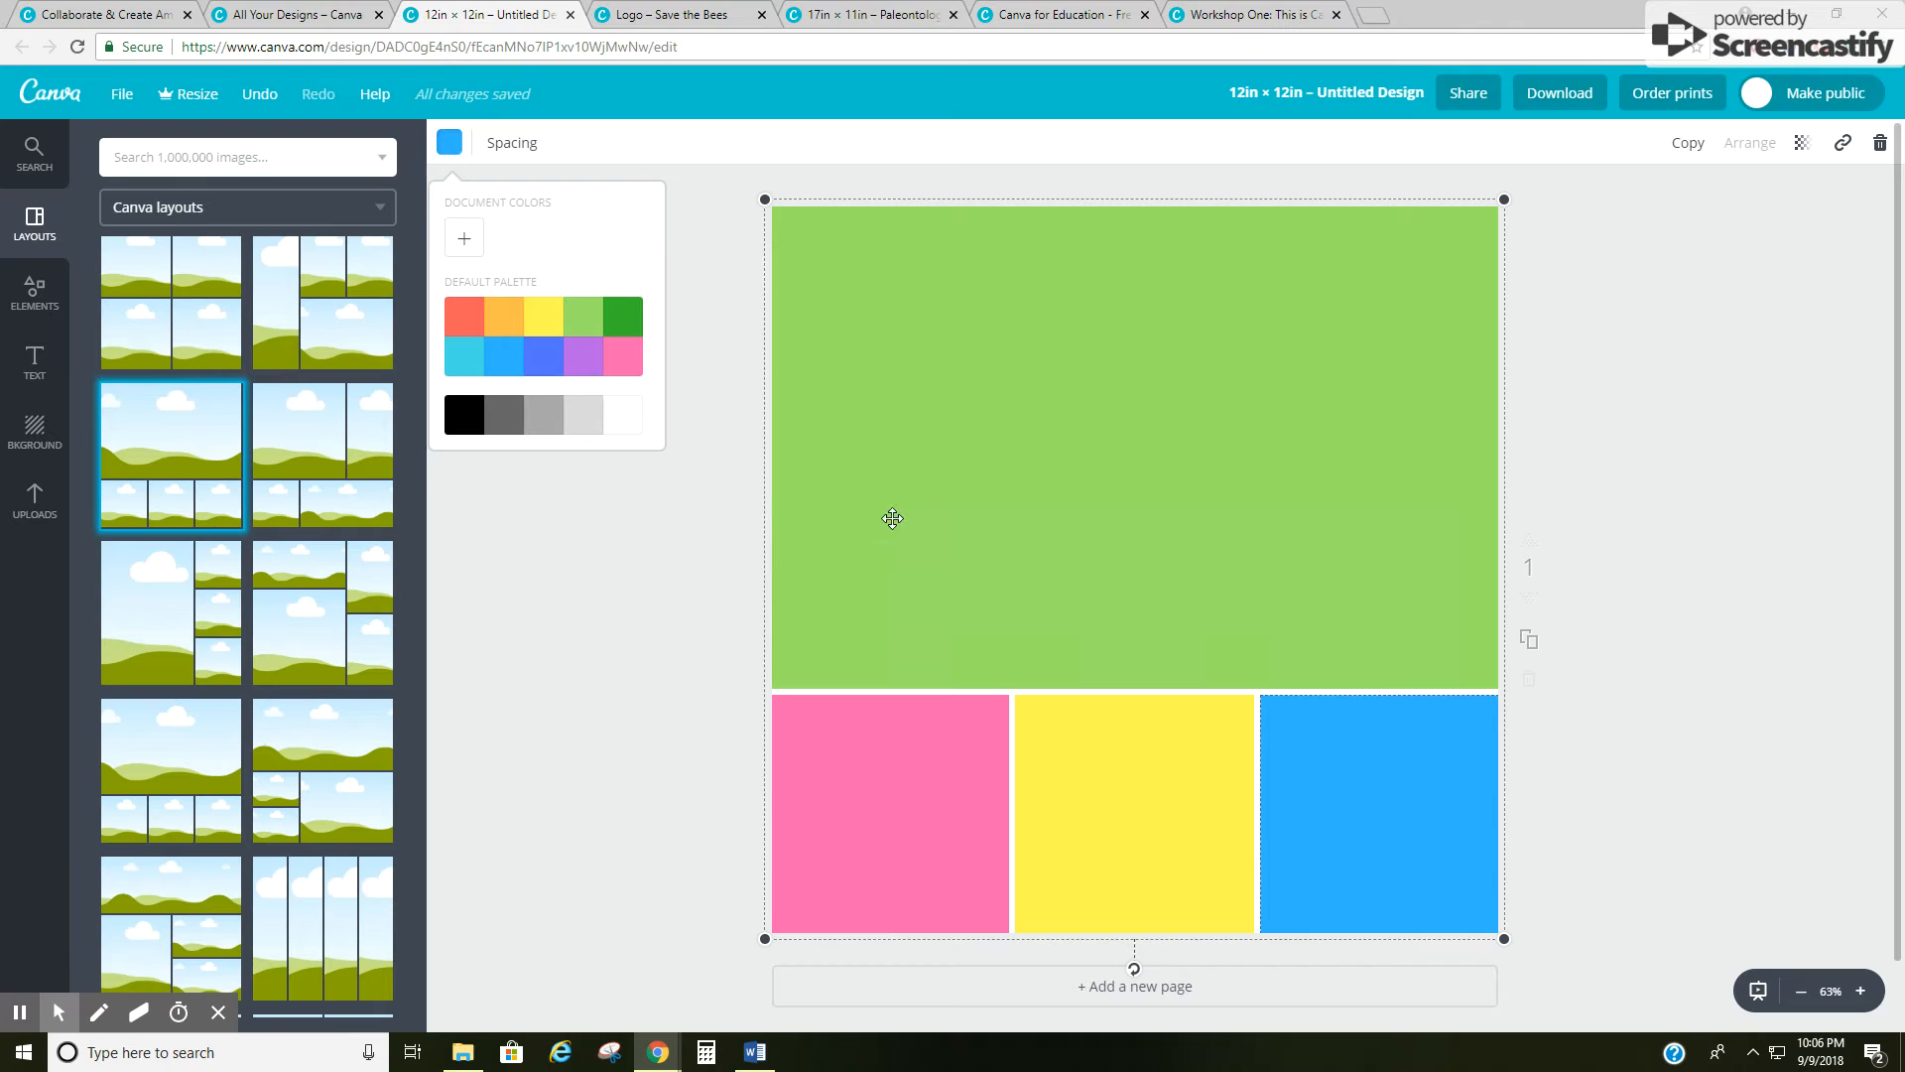
Step: Search the image library for "bee" and add the free orange-striped bee with pale green wings to the design
{"action": "left_click", "coordinate": [304, 167]}
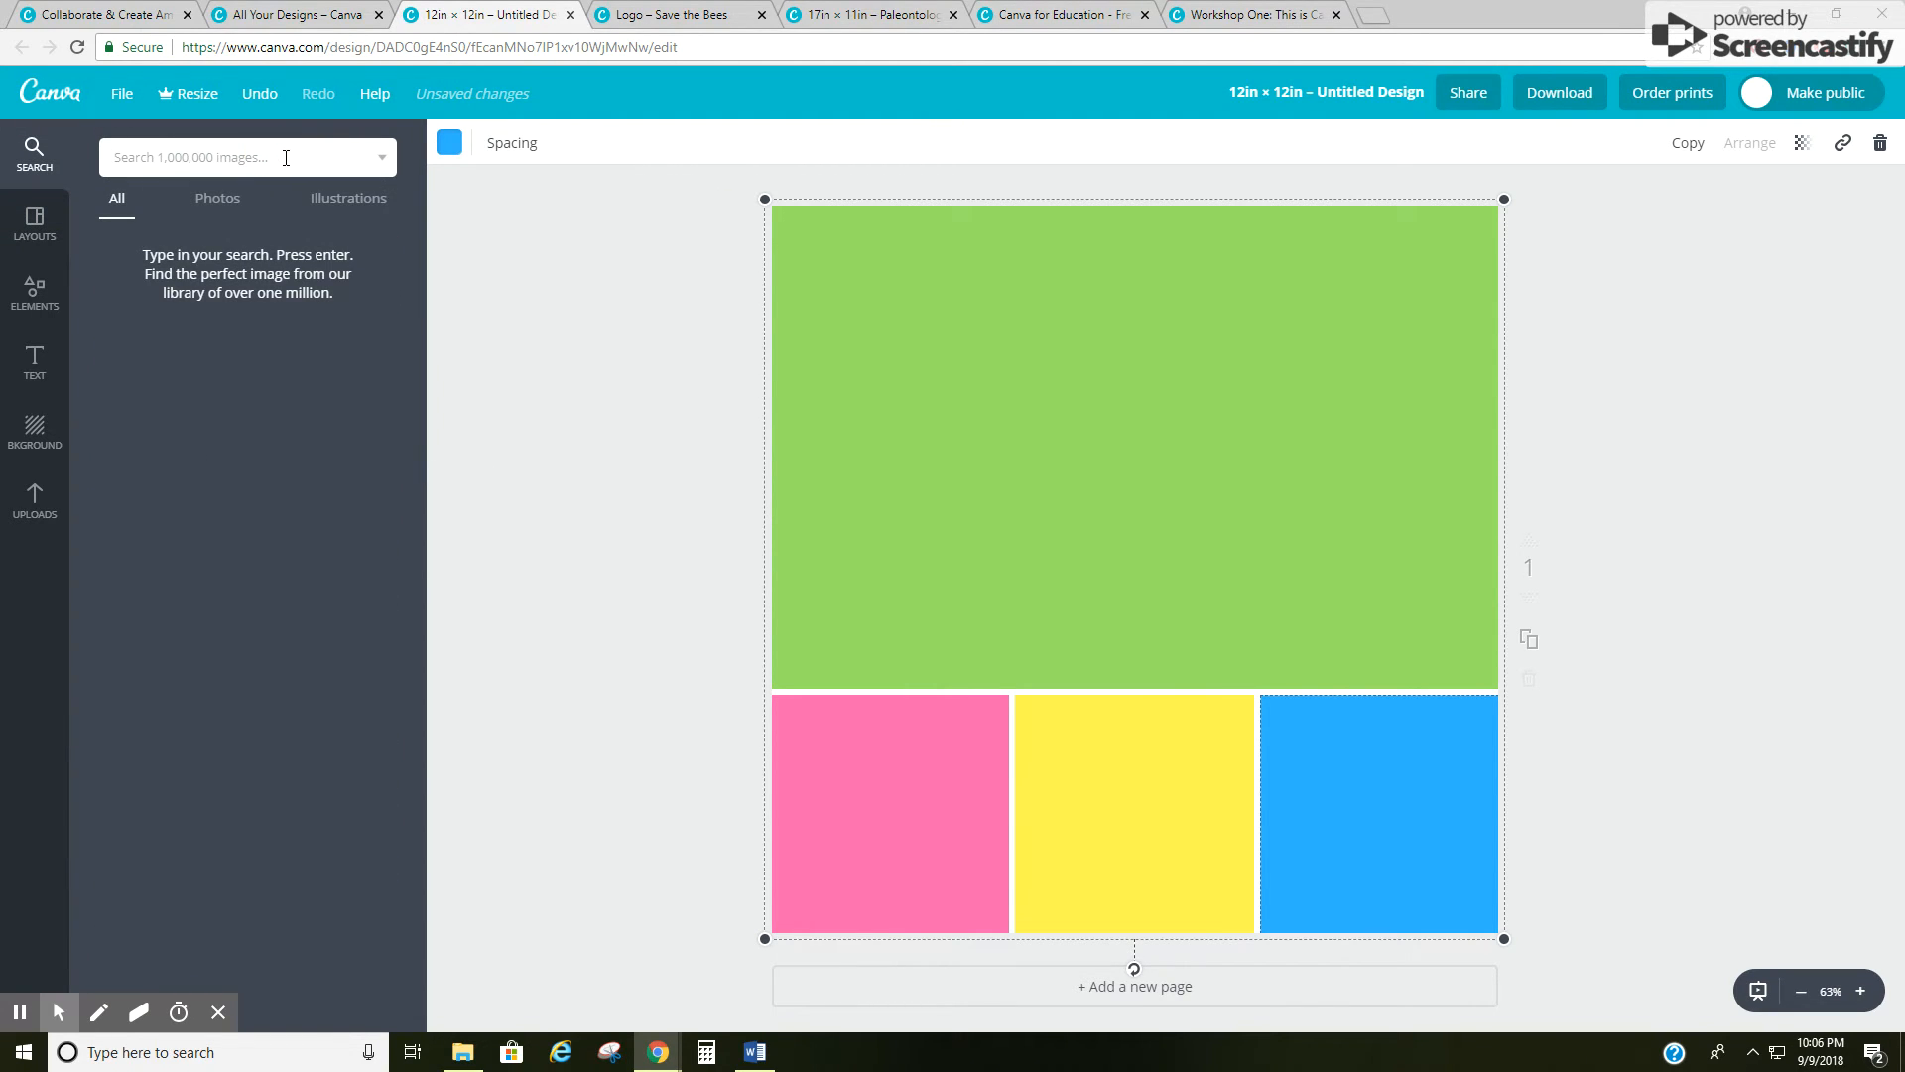
{"action": "type", "text": "bee"}
{"action": "key", "text": "Return"}
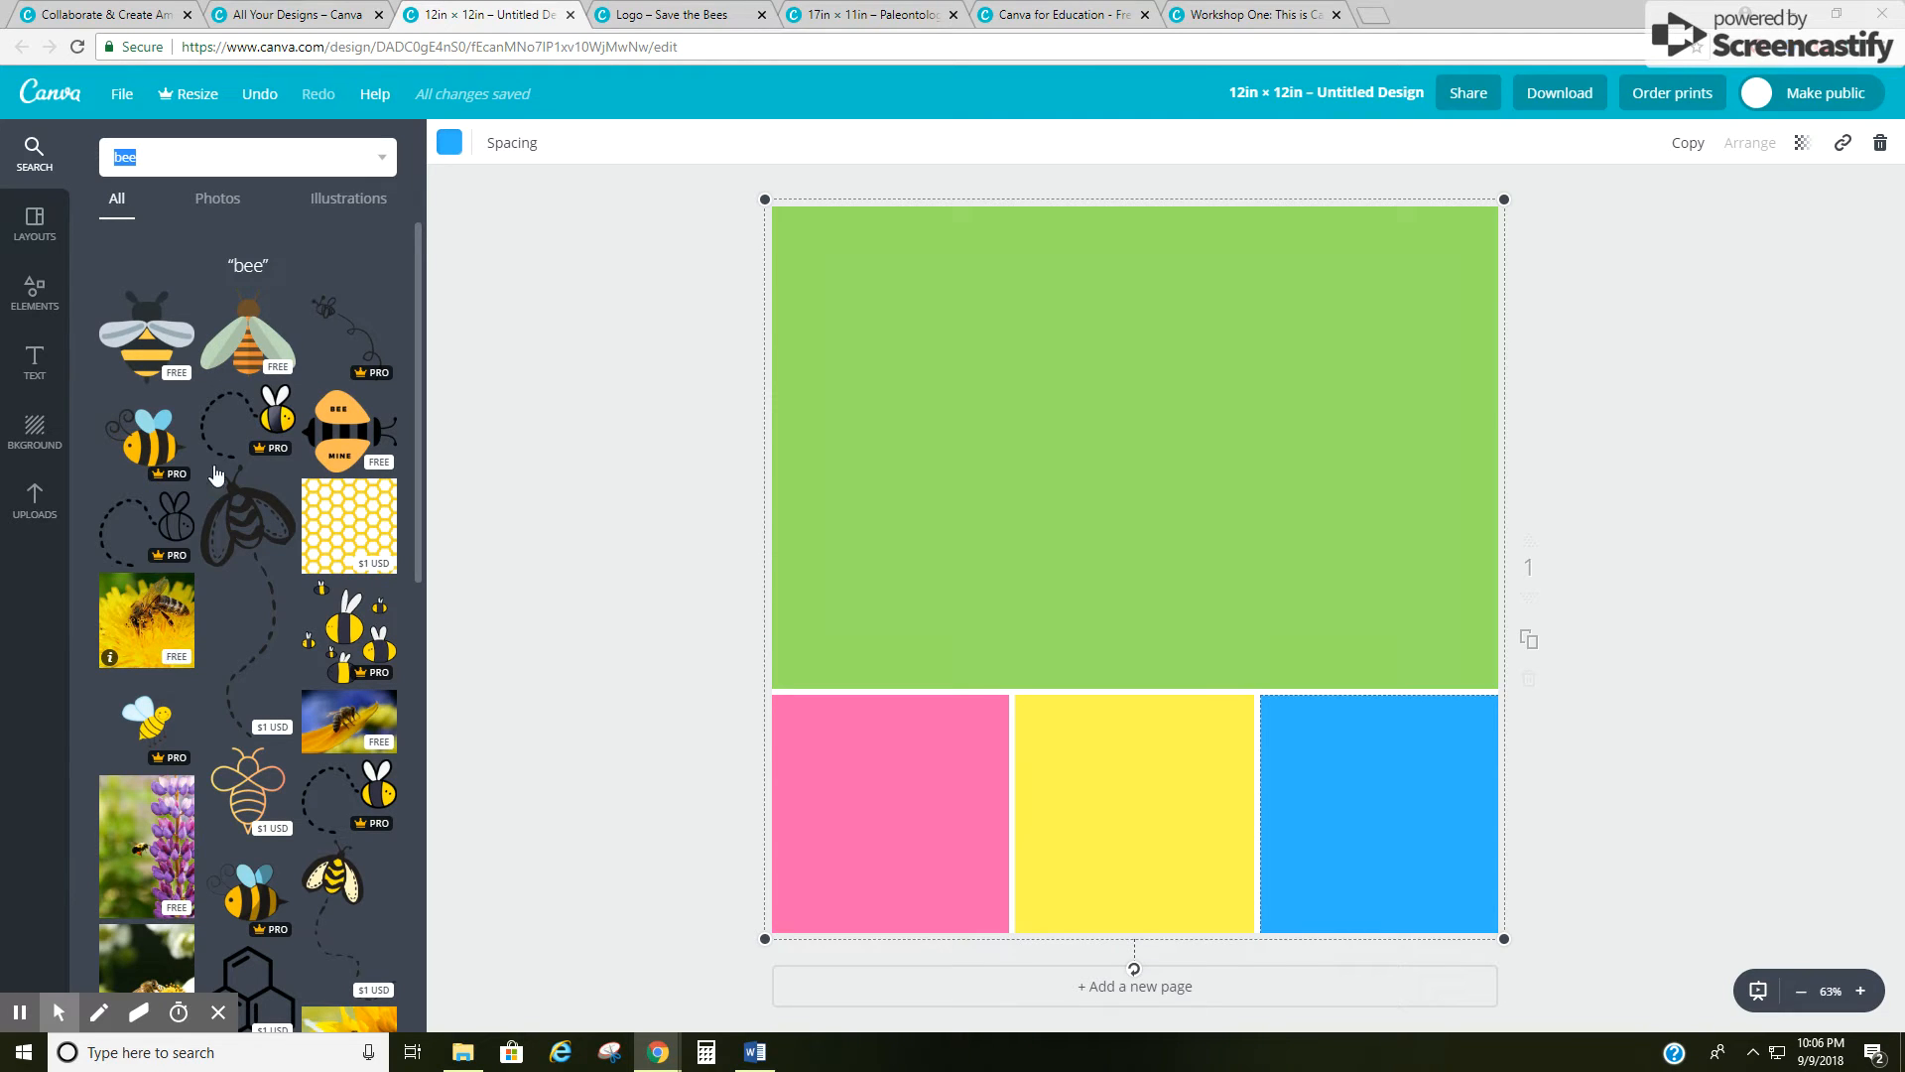
{"action": "left_click", "coordinate": [248, 335]}
Step: Resize the bee to fit within the green frame, center it there, and deselect it
{"action": "left_click_drag", "start_coordinate": [1159, 628], "coordinate": [1164, 523]}
{"action": "left_click_drag", "start_coordinate": [1402, 217], "coordinate": [1330, 287]}
{"action": "left_click_drag", "start_coordinate": [1175, 473], "coordinate": [1209, 428]}
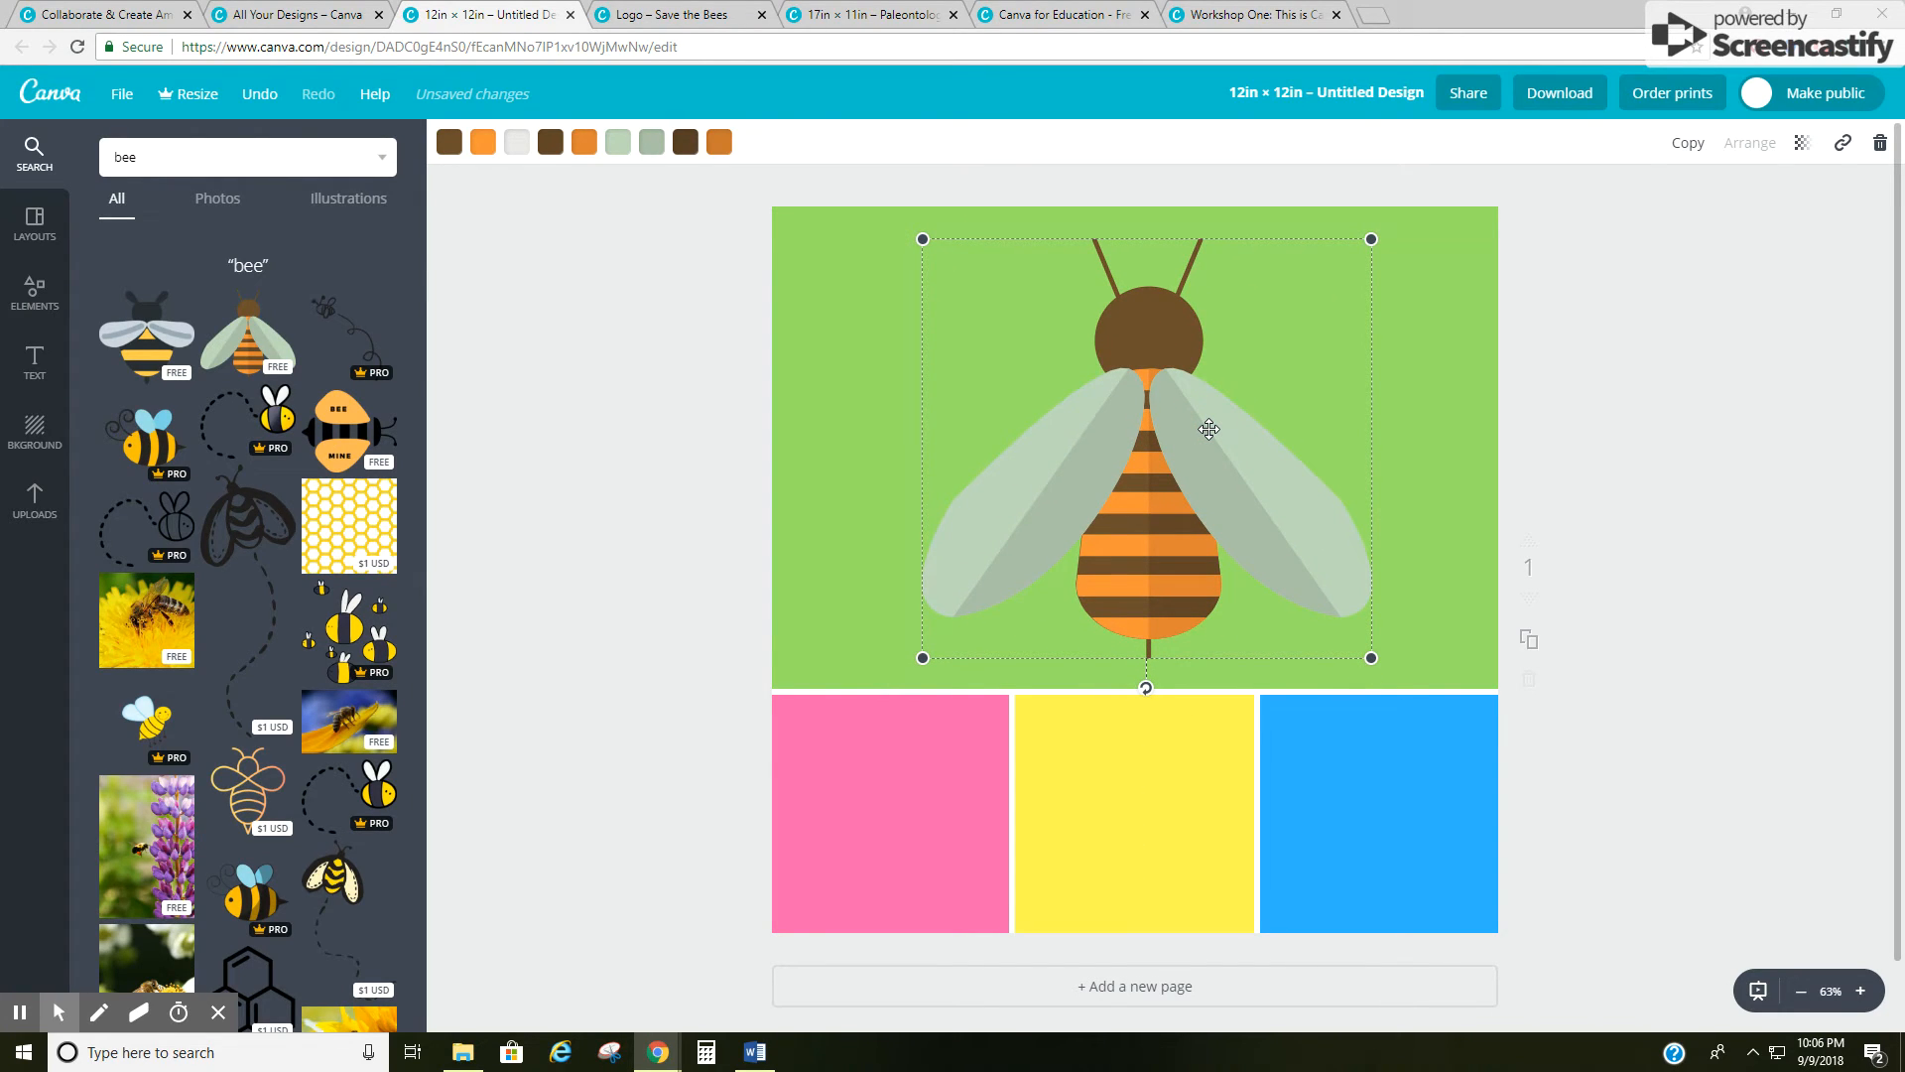
{"action": "left_click", "coordinate": [1441, 372]}
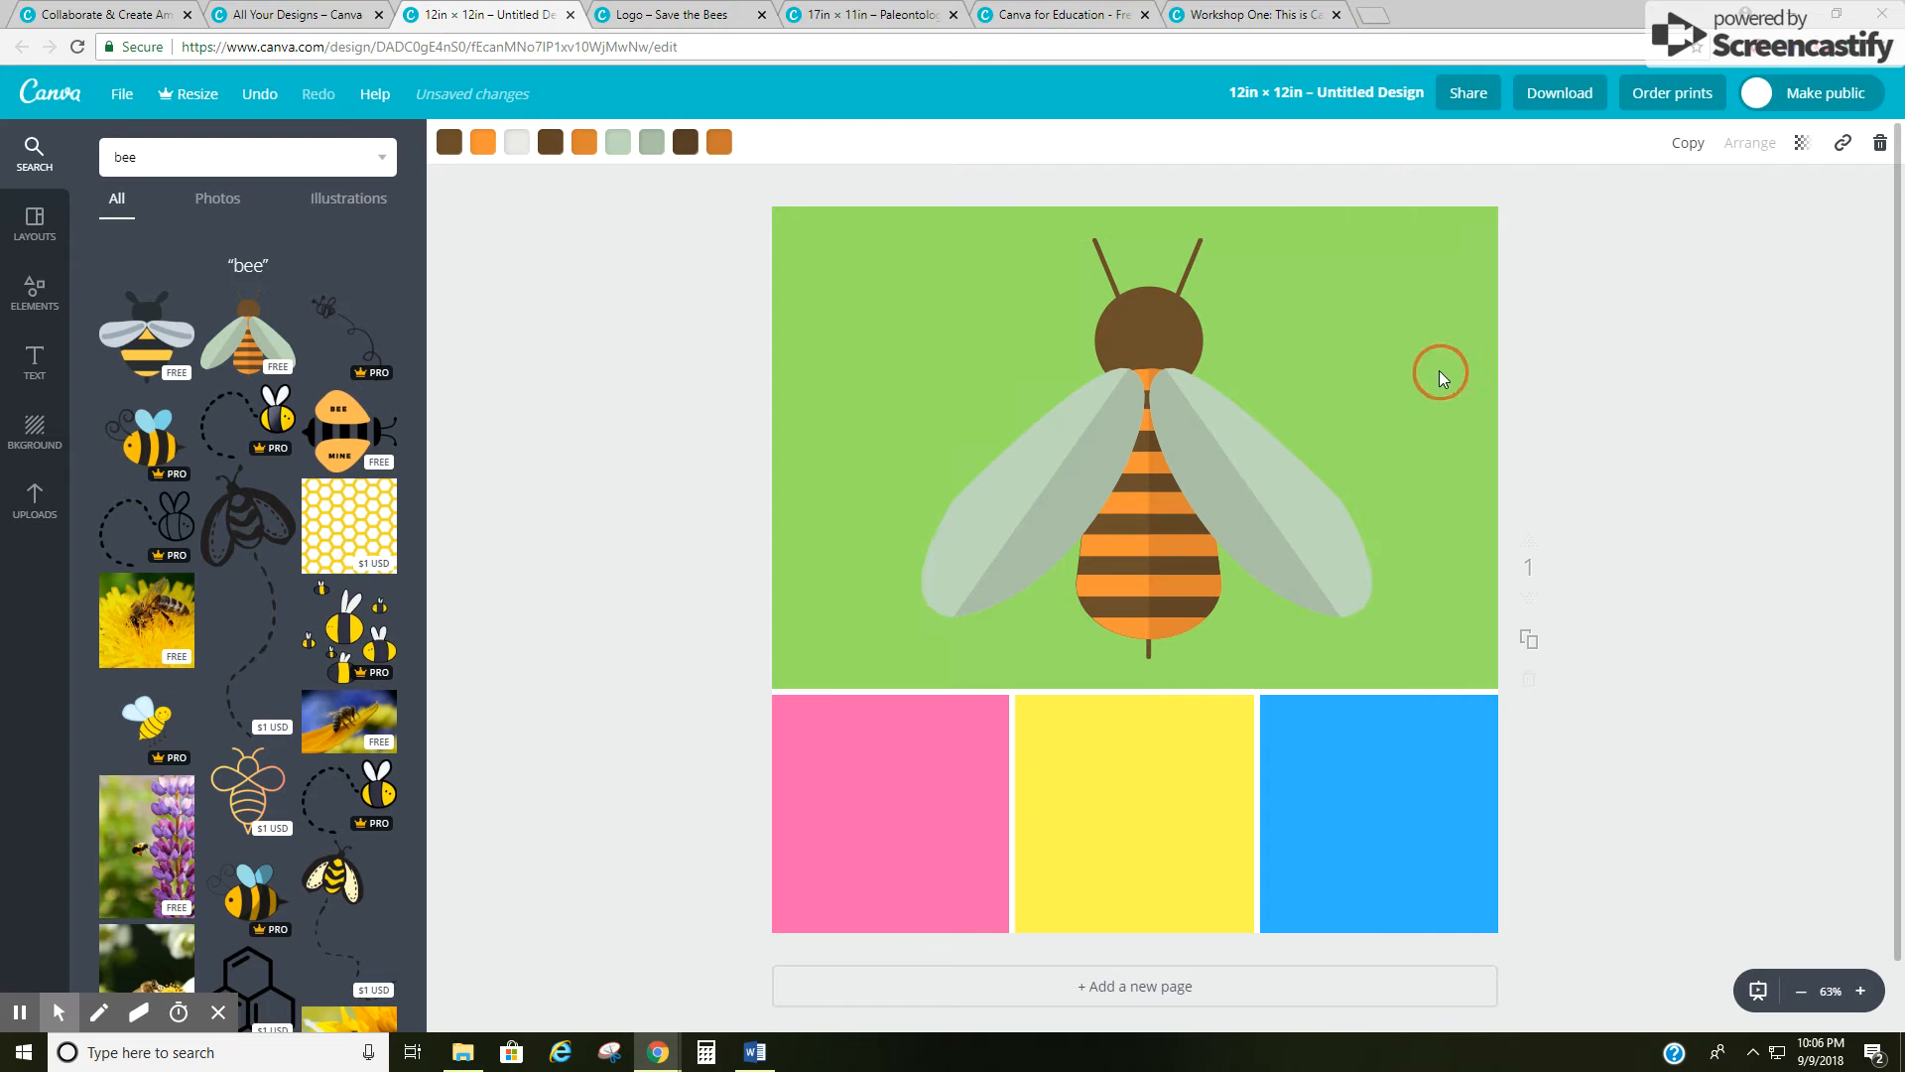
Step: Recolor the bee's second dark brown color, second from the end of its palette, with pale green from the document colors
{"action": "left_click", "coordinate": [1156, 319]}
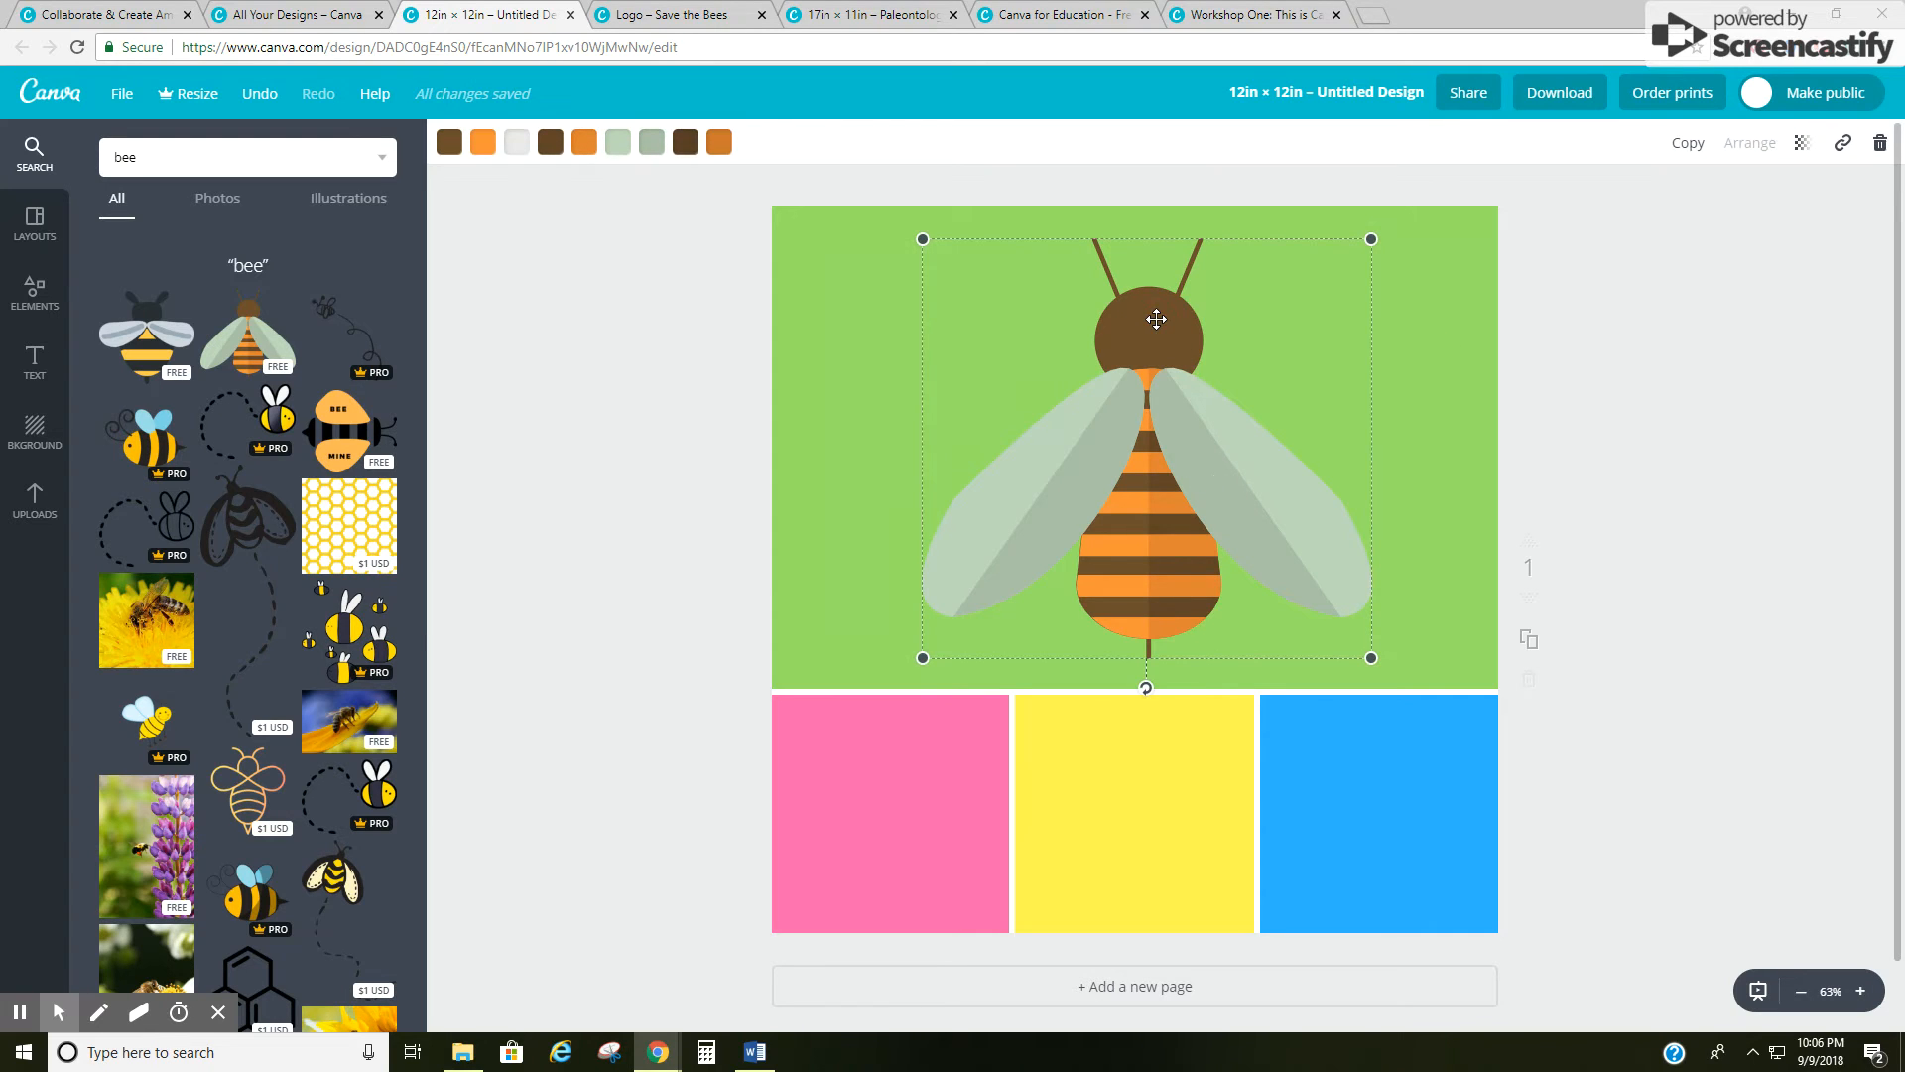
{"action": "left_click", "coordinate": [685, 142]}
{"action": "left_click", "coordinate": [769, 242]}
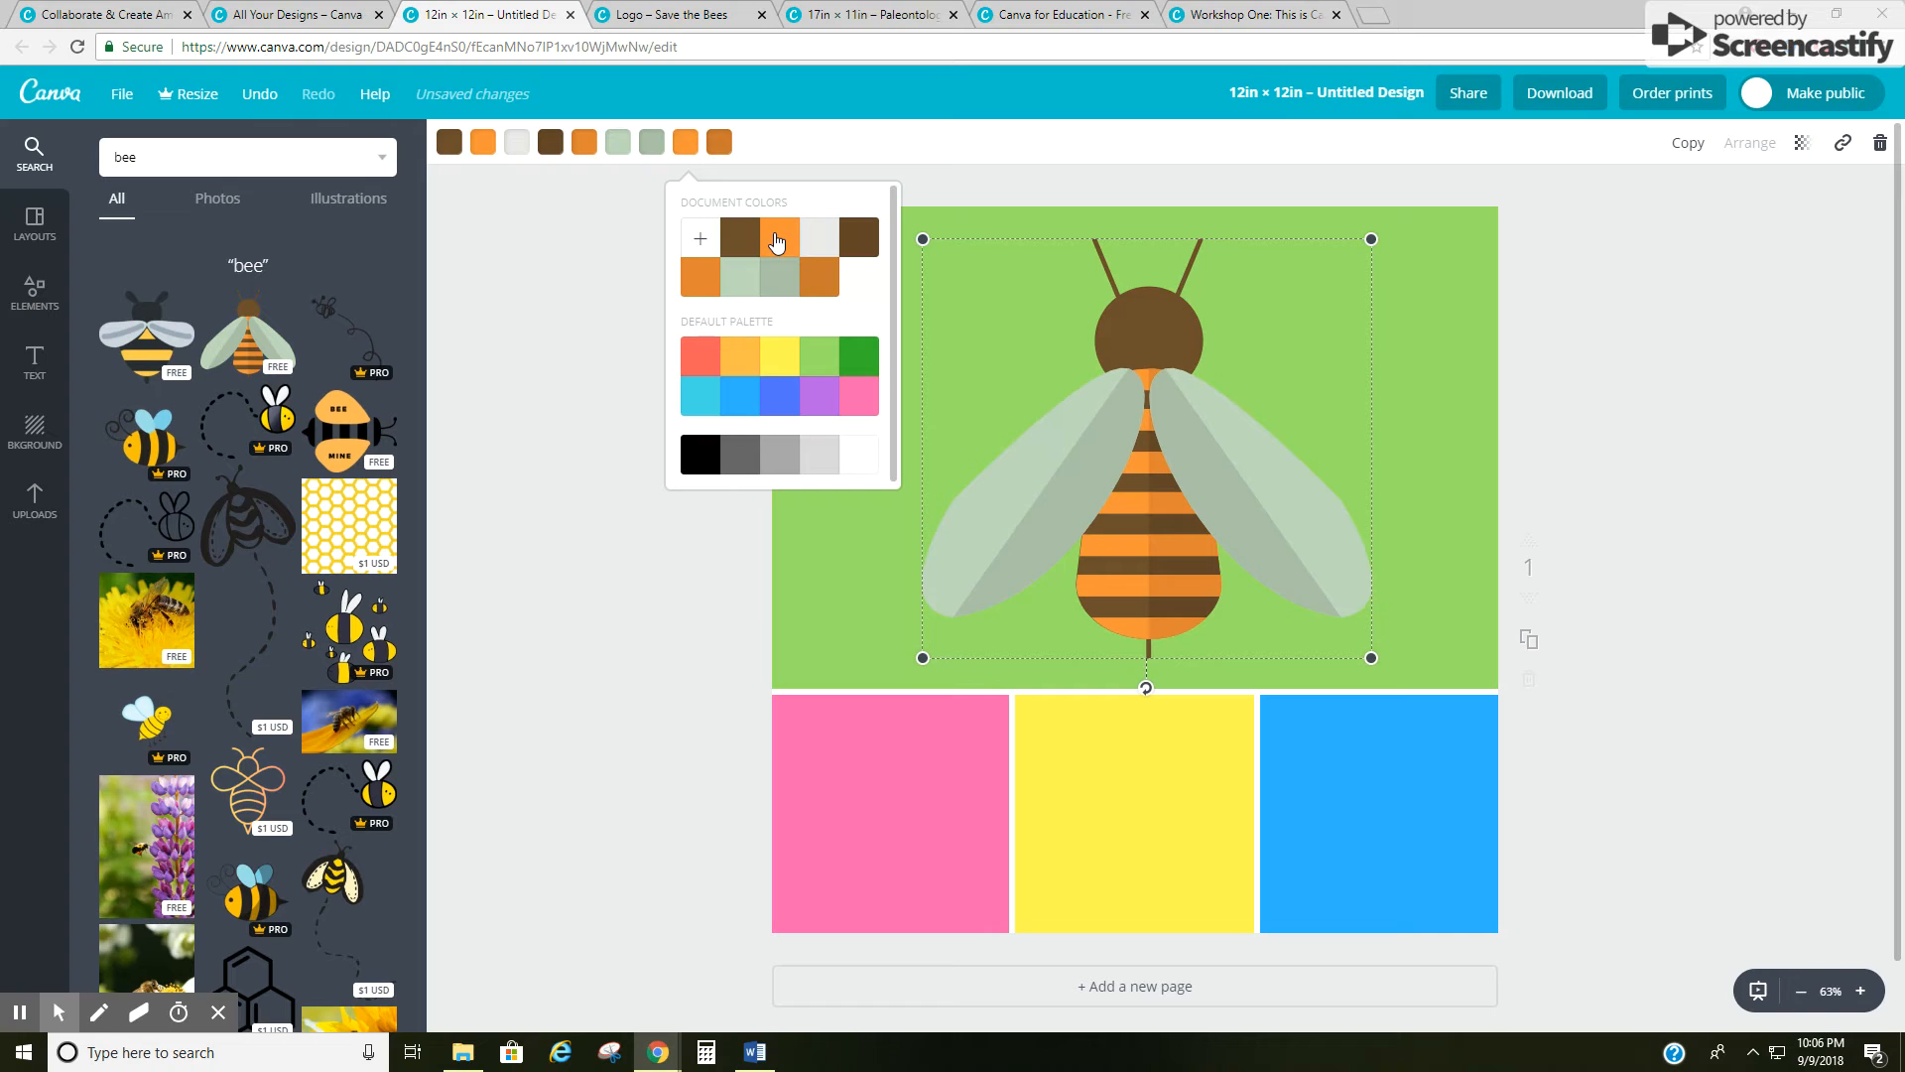
{"action": "left_click", "coordinate": [740, 278]}
{"action": "left_click", "coordinate": [1161, 562]}
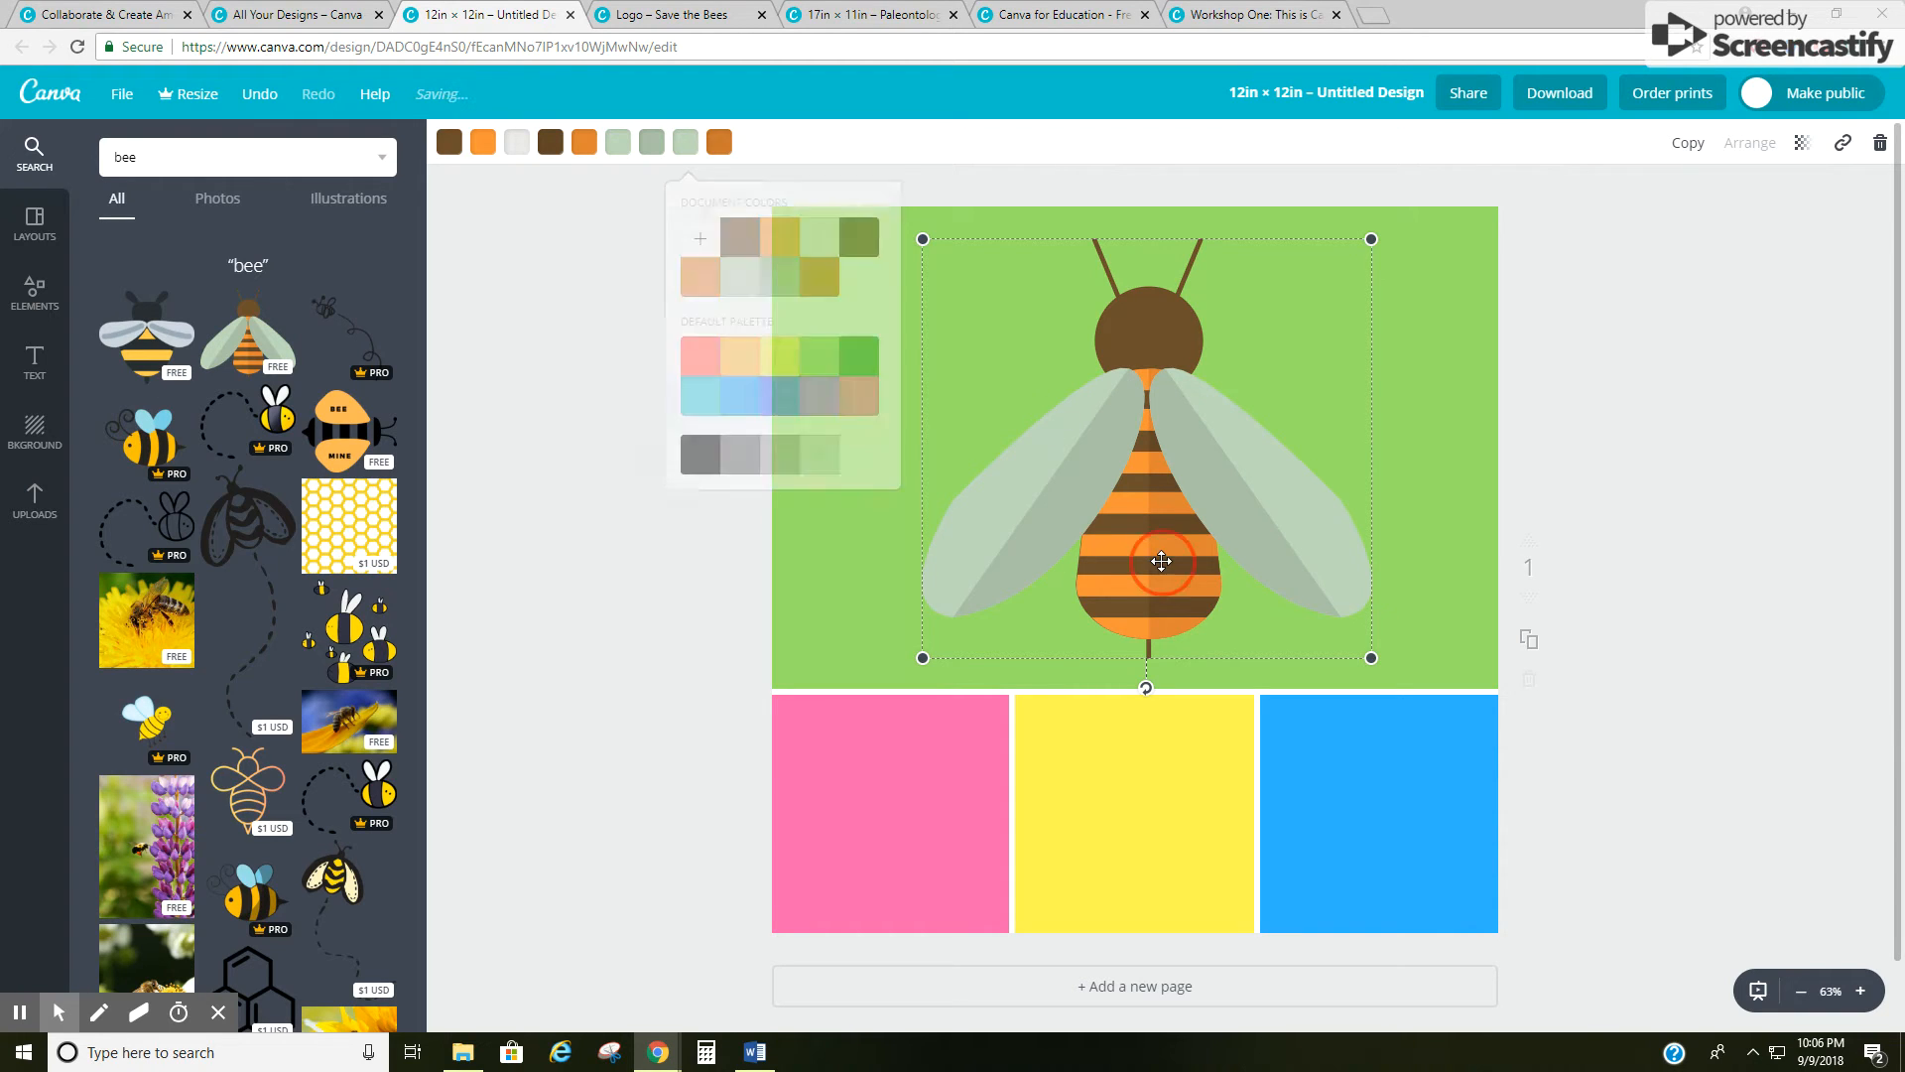
Step: Try dark orange for the outer parts of the bee's wings and undo the color change
{"action": "left_click", "coordinate": [620, 144]}
{"action": "left_click", "coordinate": [752, 281]}
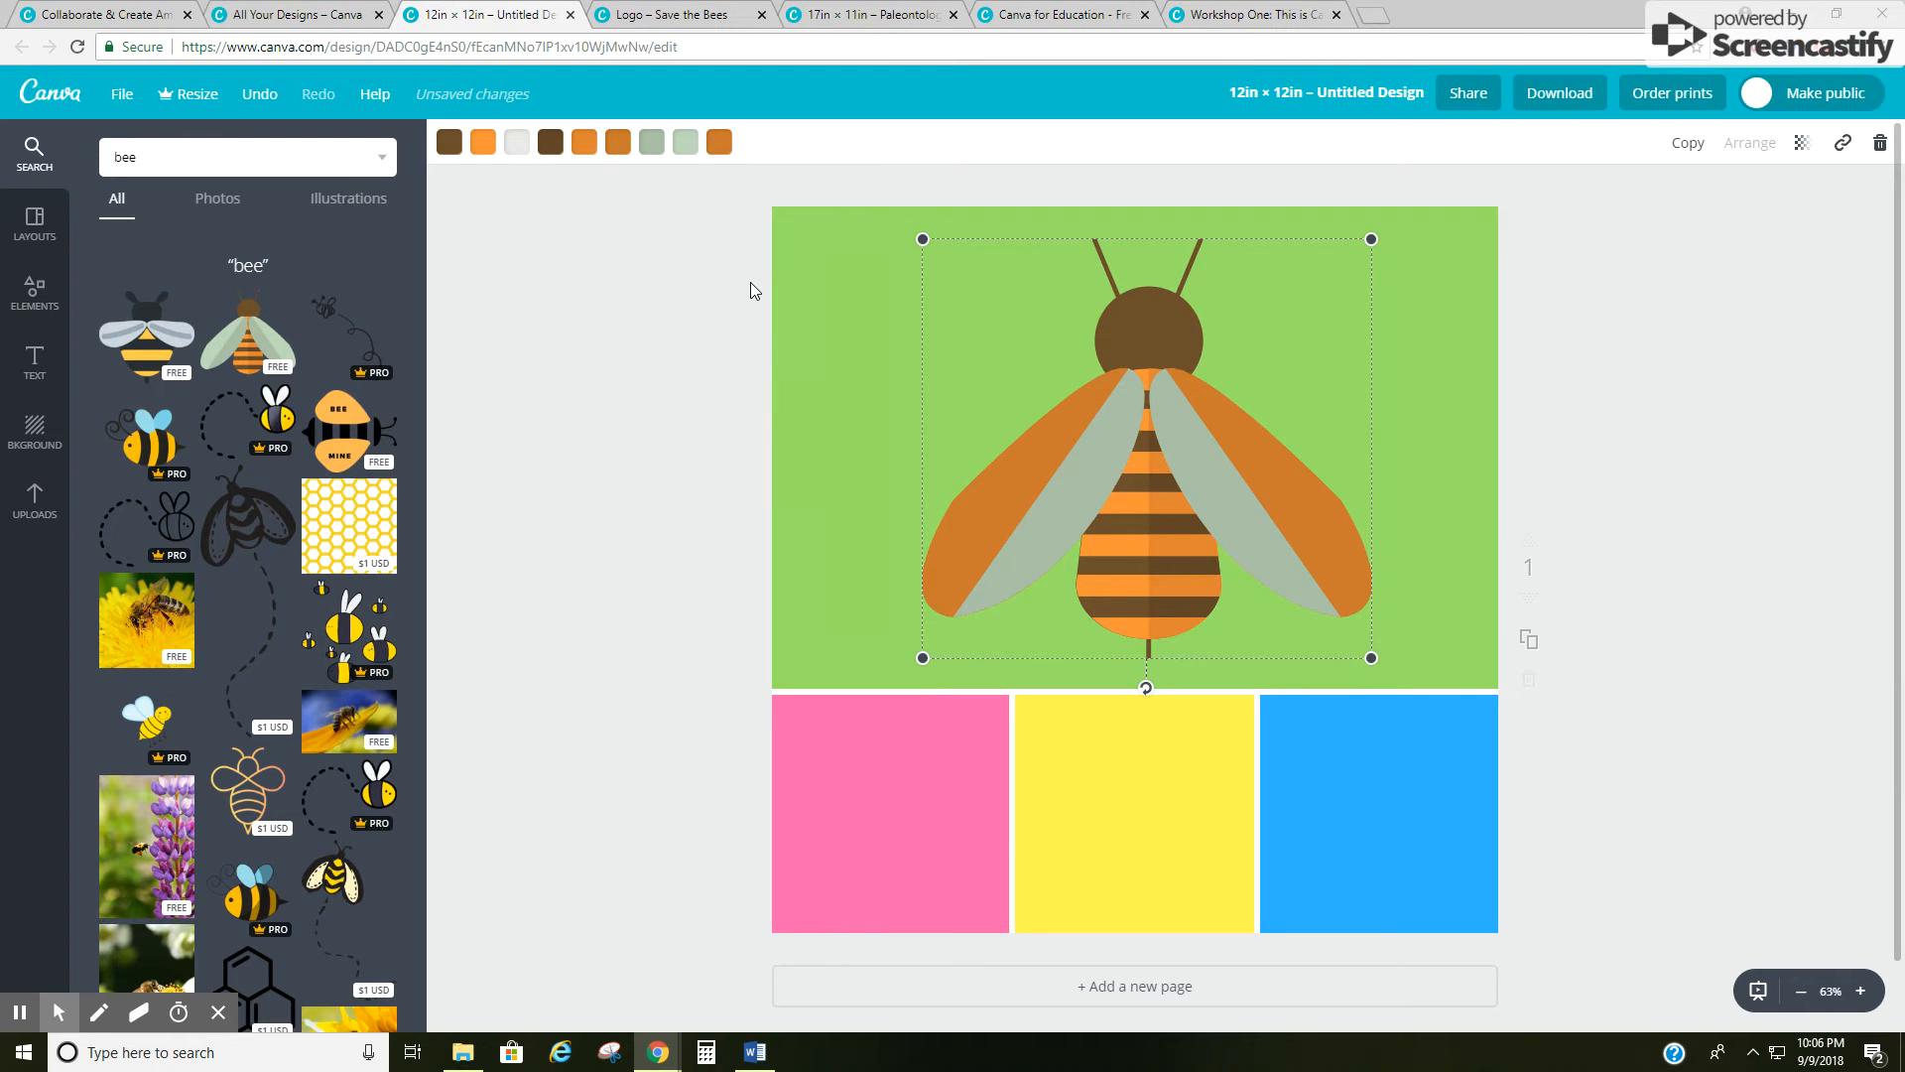
{"action": "key", "text": "ctrl+z"}
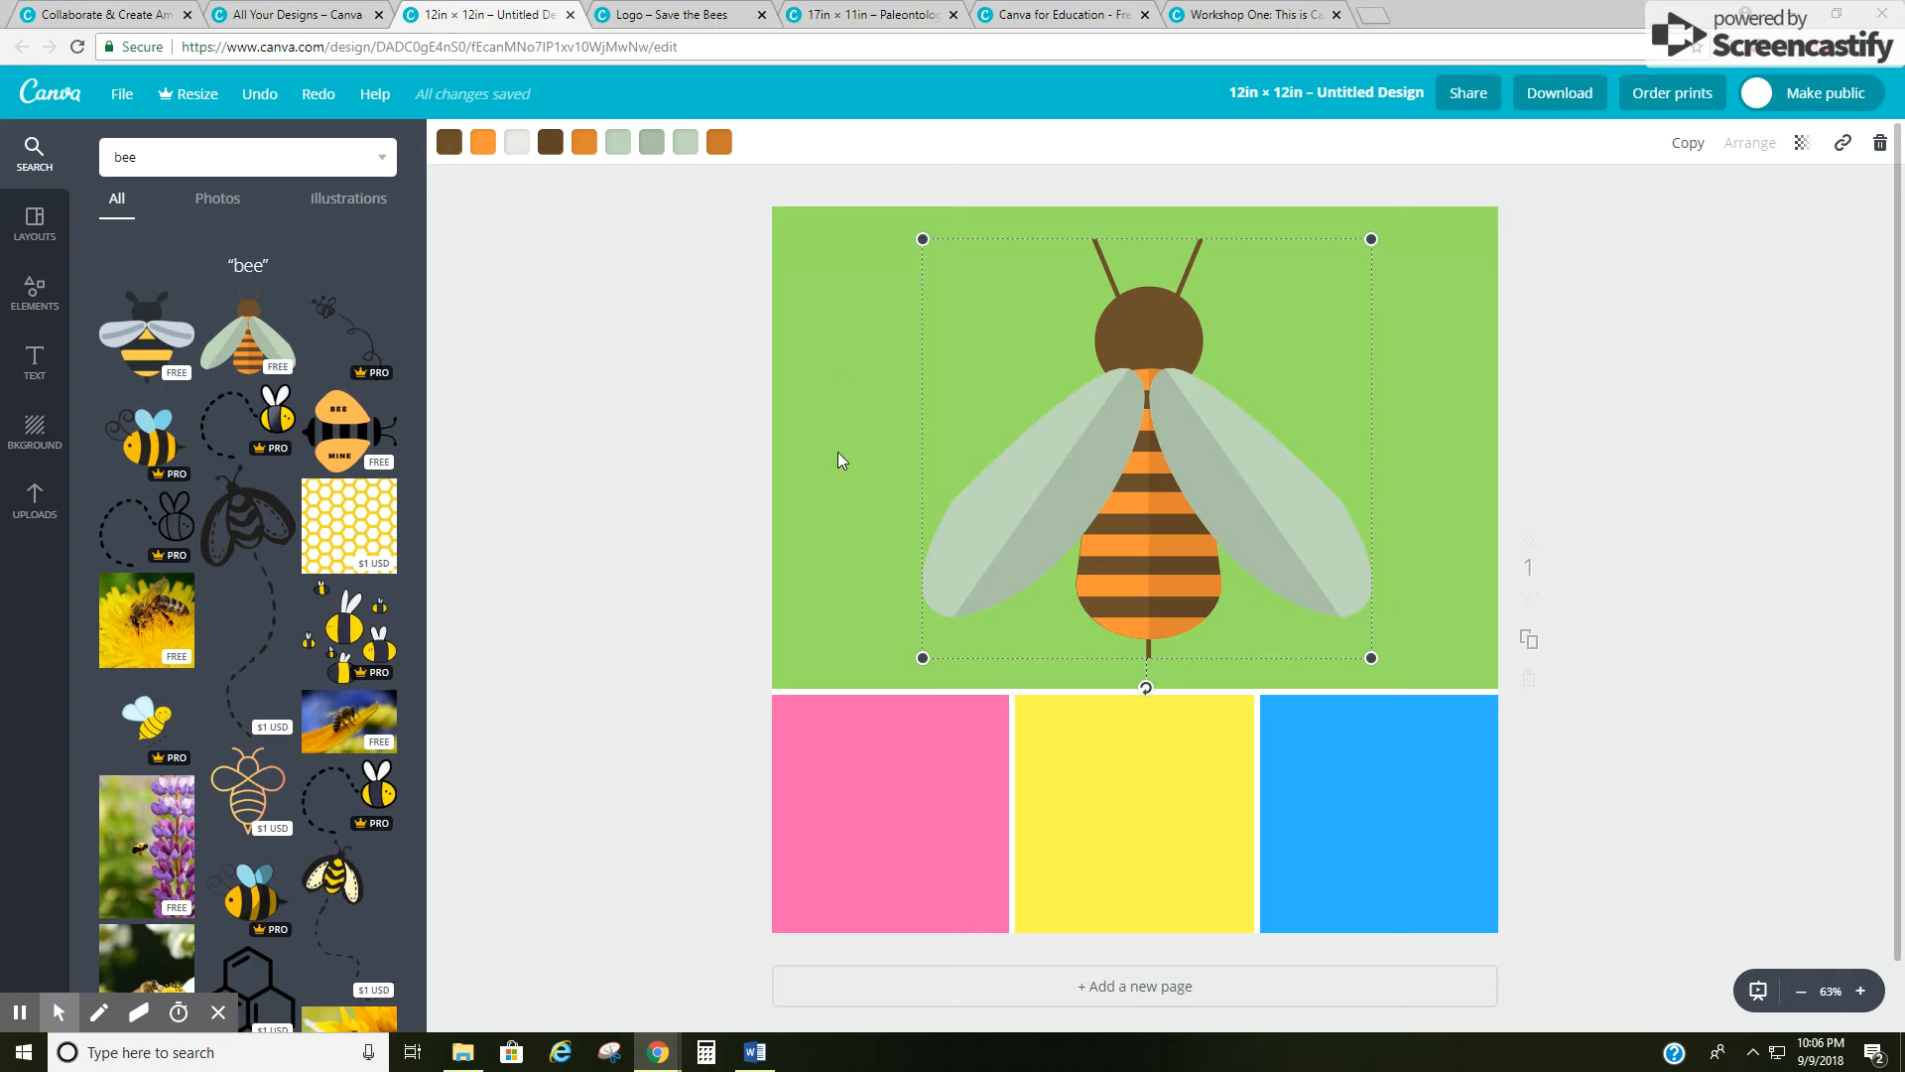
Step: Search the image library for "flower" and place the free white daisy in the pink frame, shrunk to fit and centered
{"action": "double_click", "coordinate": [243, 162]}
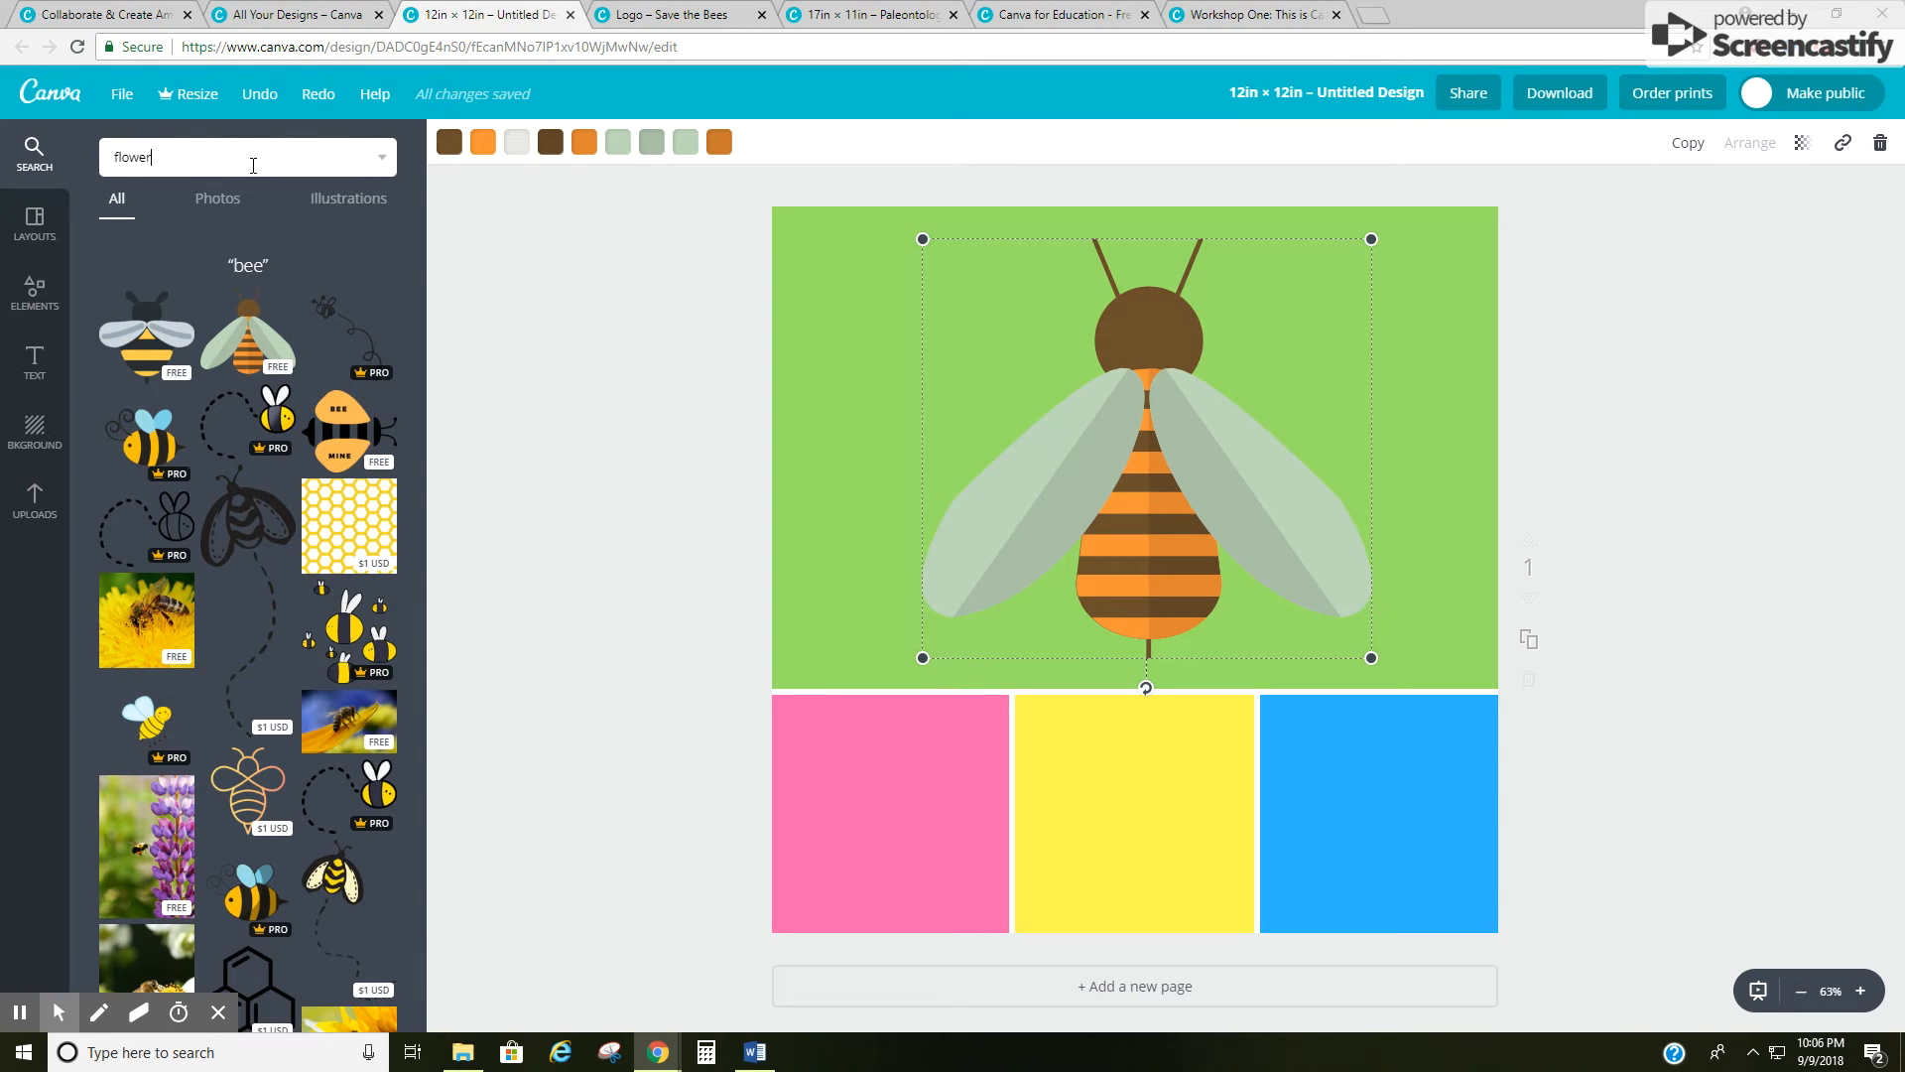
{"action": "key", "text": "Return"}
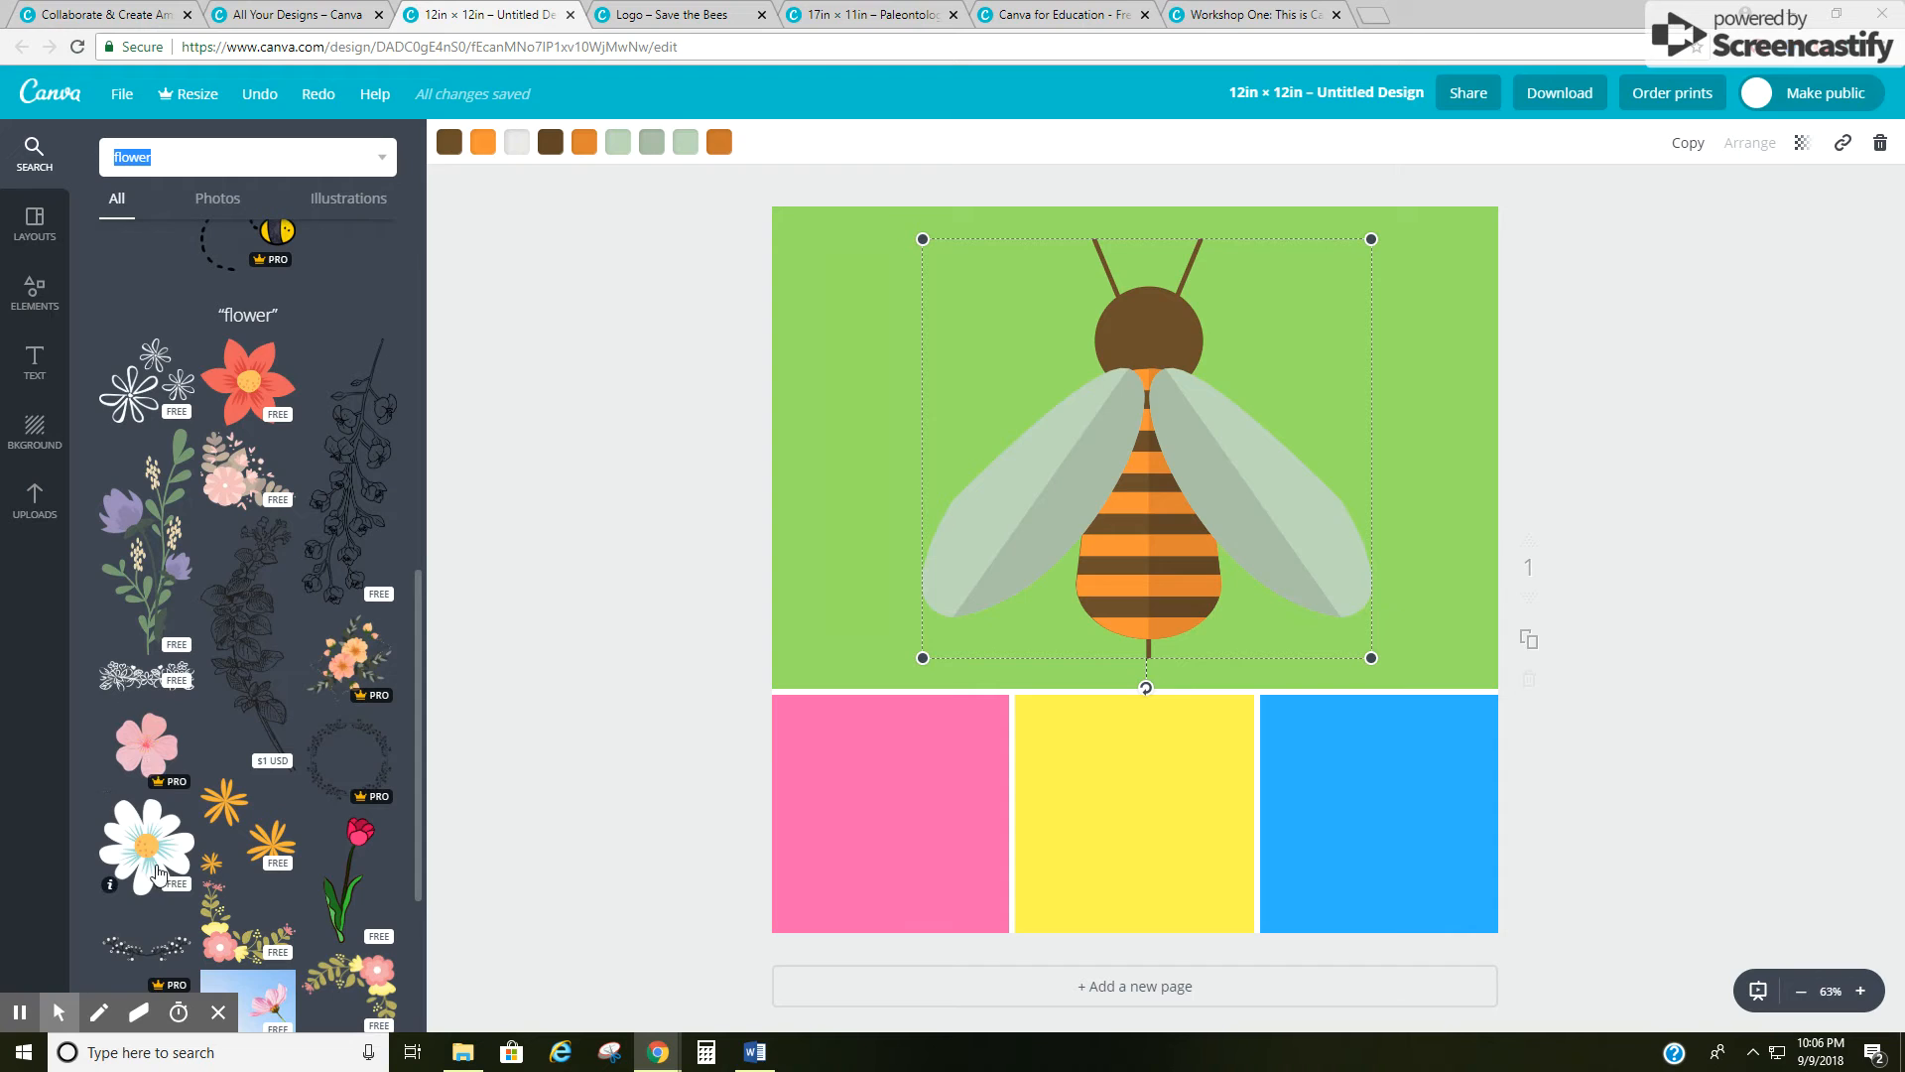
{"action": "left_click_drag", "start_coordinate": [145, 874], "coordinate": [855, 865]}
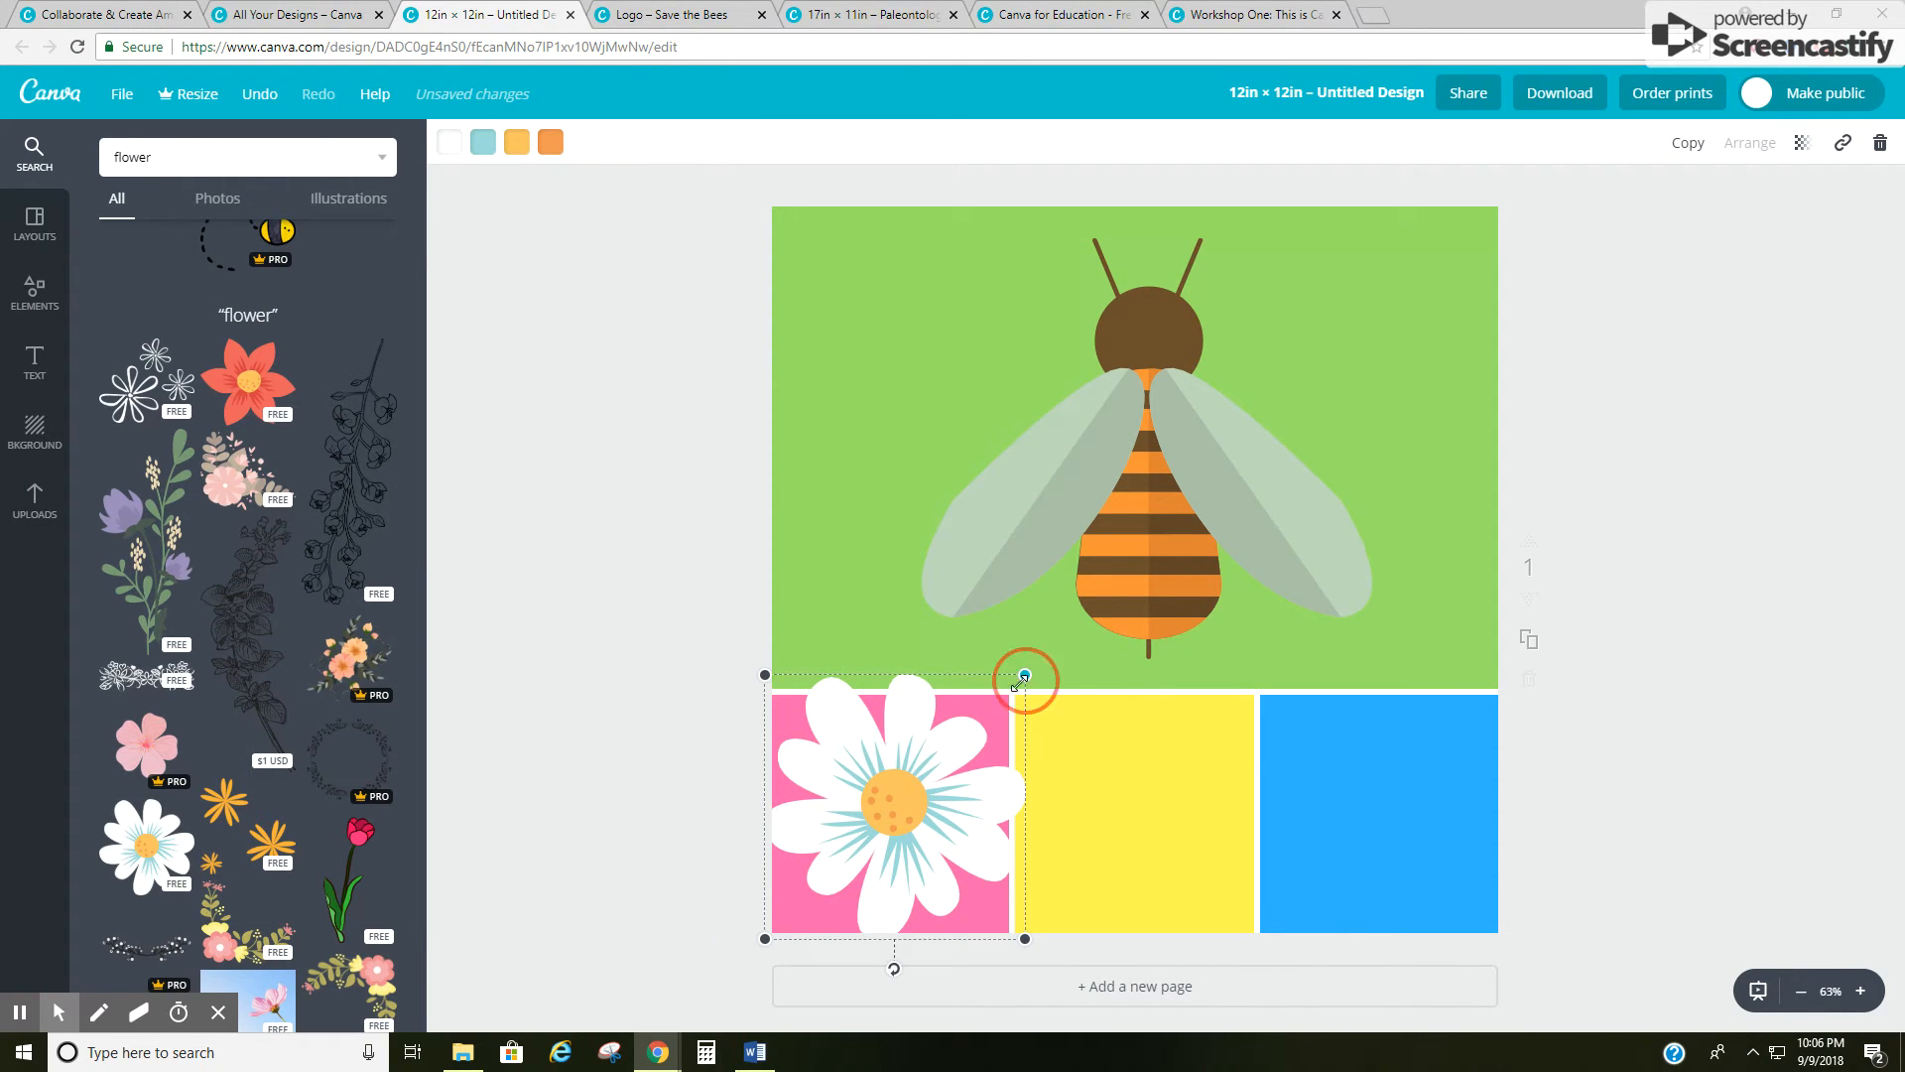
{"action": "left_click_drag", "start_coordinate": [1025, 678], "coordinate": [969, 731]}
{"action": "left_click_drag", "start_coordinate": [858, 847], "coordinate": [878, 824]}
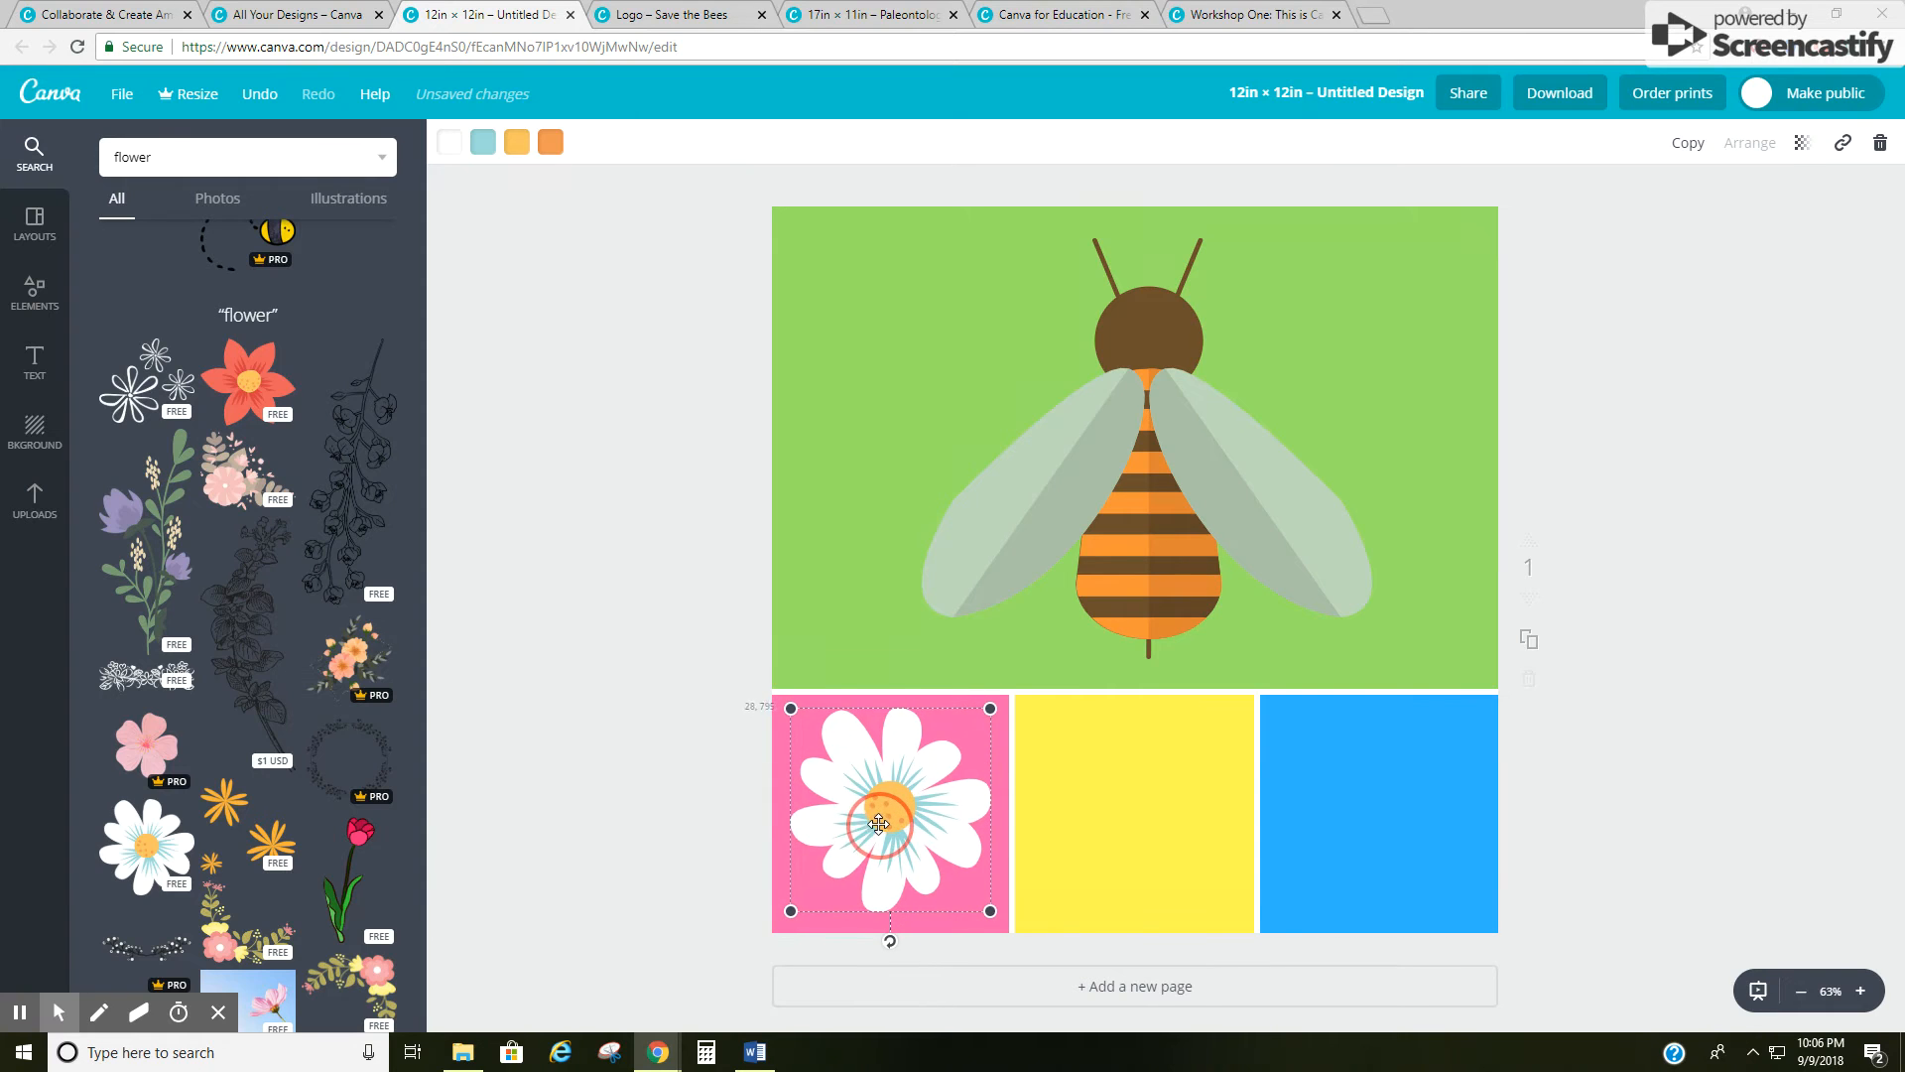
{"action": "scroll", "coordinate": [183, 730], "scroll_direction": "down", "scroll_amount": 3}
{"action": "scroll", "coordinate": [183, 731], "scroll_direction": "down", "scroll_amount": 6}
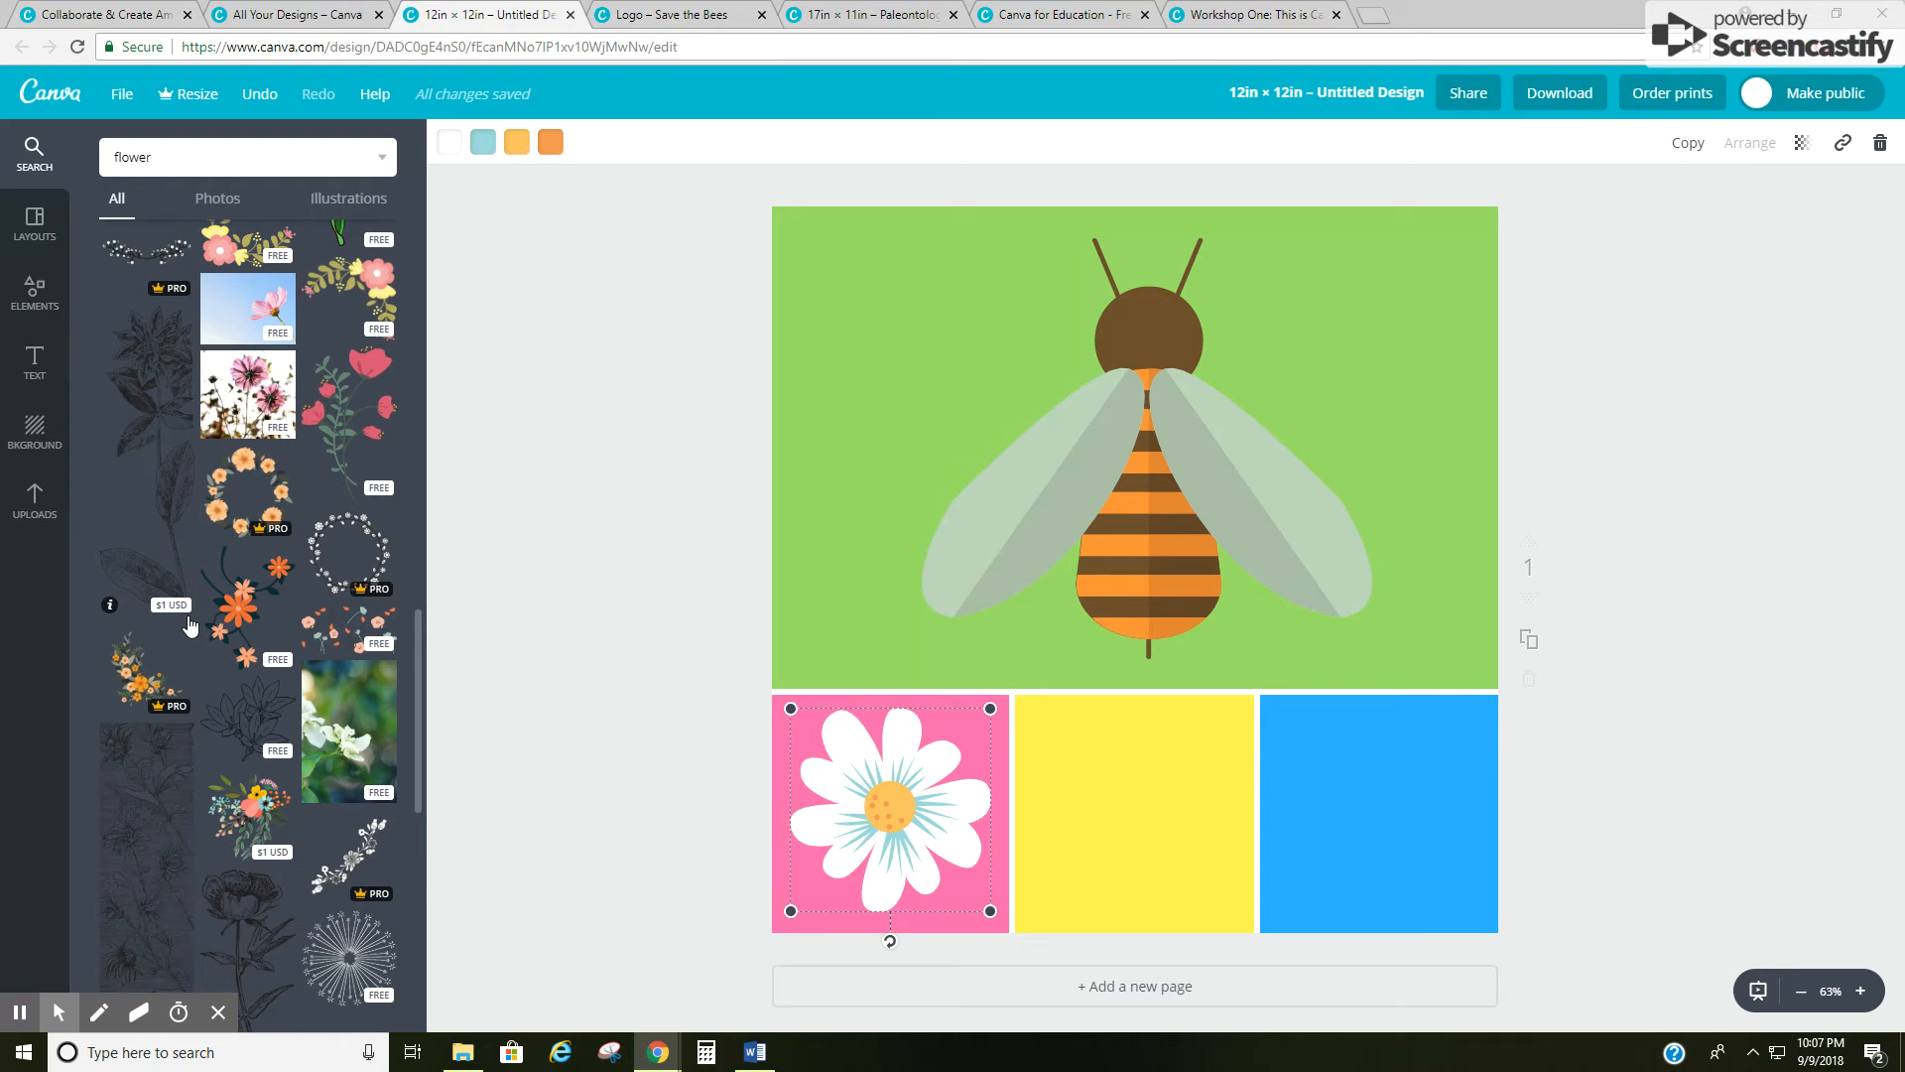
{"action": "scroll", "coordinate": [190, 623], "scroll_direction": "down", "scroll_amount": 4}
{"action": "scroll", "coordinate": [190, 623], "scroll_direction": "down", "scroll_amount": 10}
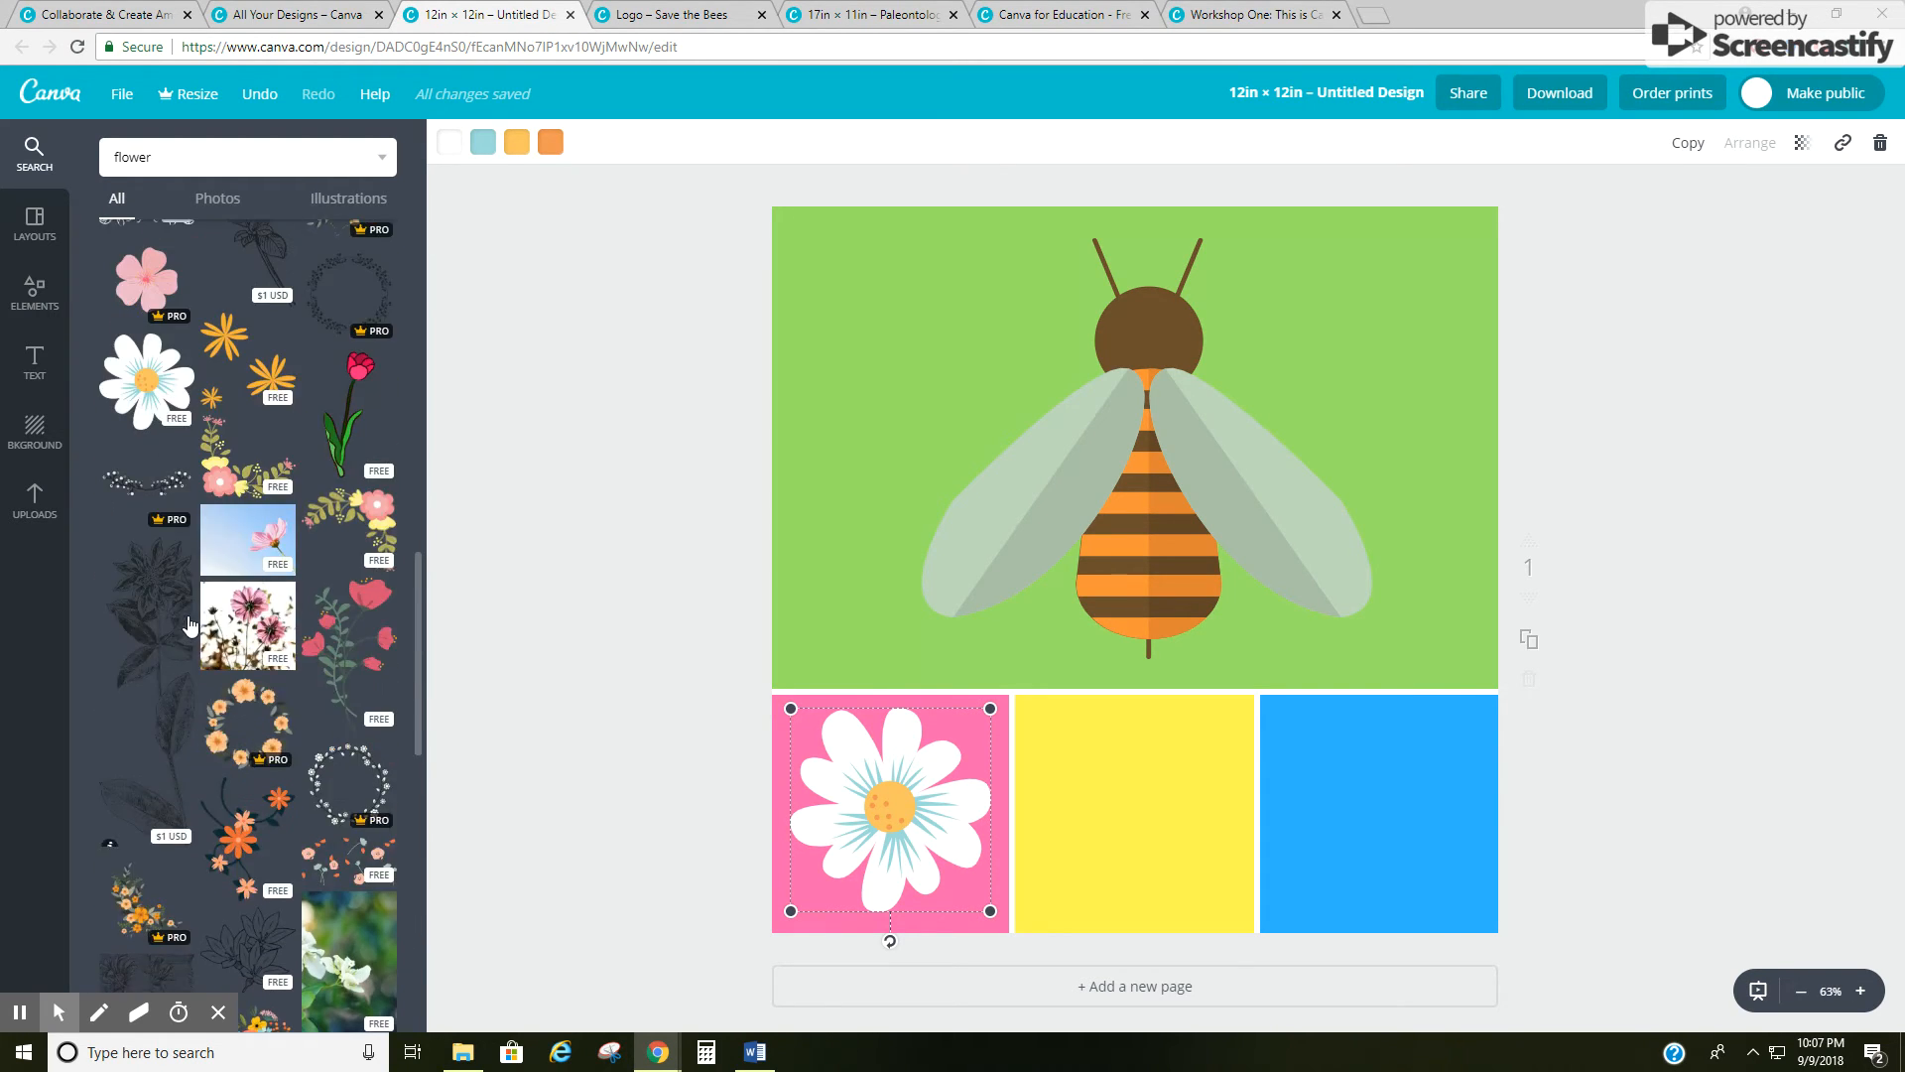
Step: Search the image library for "earth" and add the free navy and green globe, resized to fit inside the yellow frame
{"action": "double_click", "coordinate": [163, 152]}
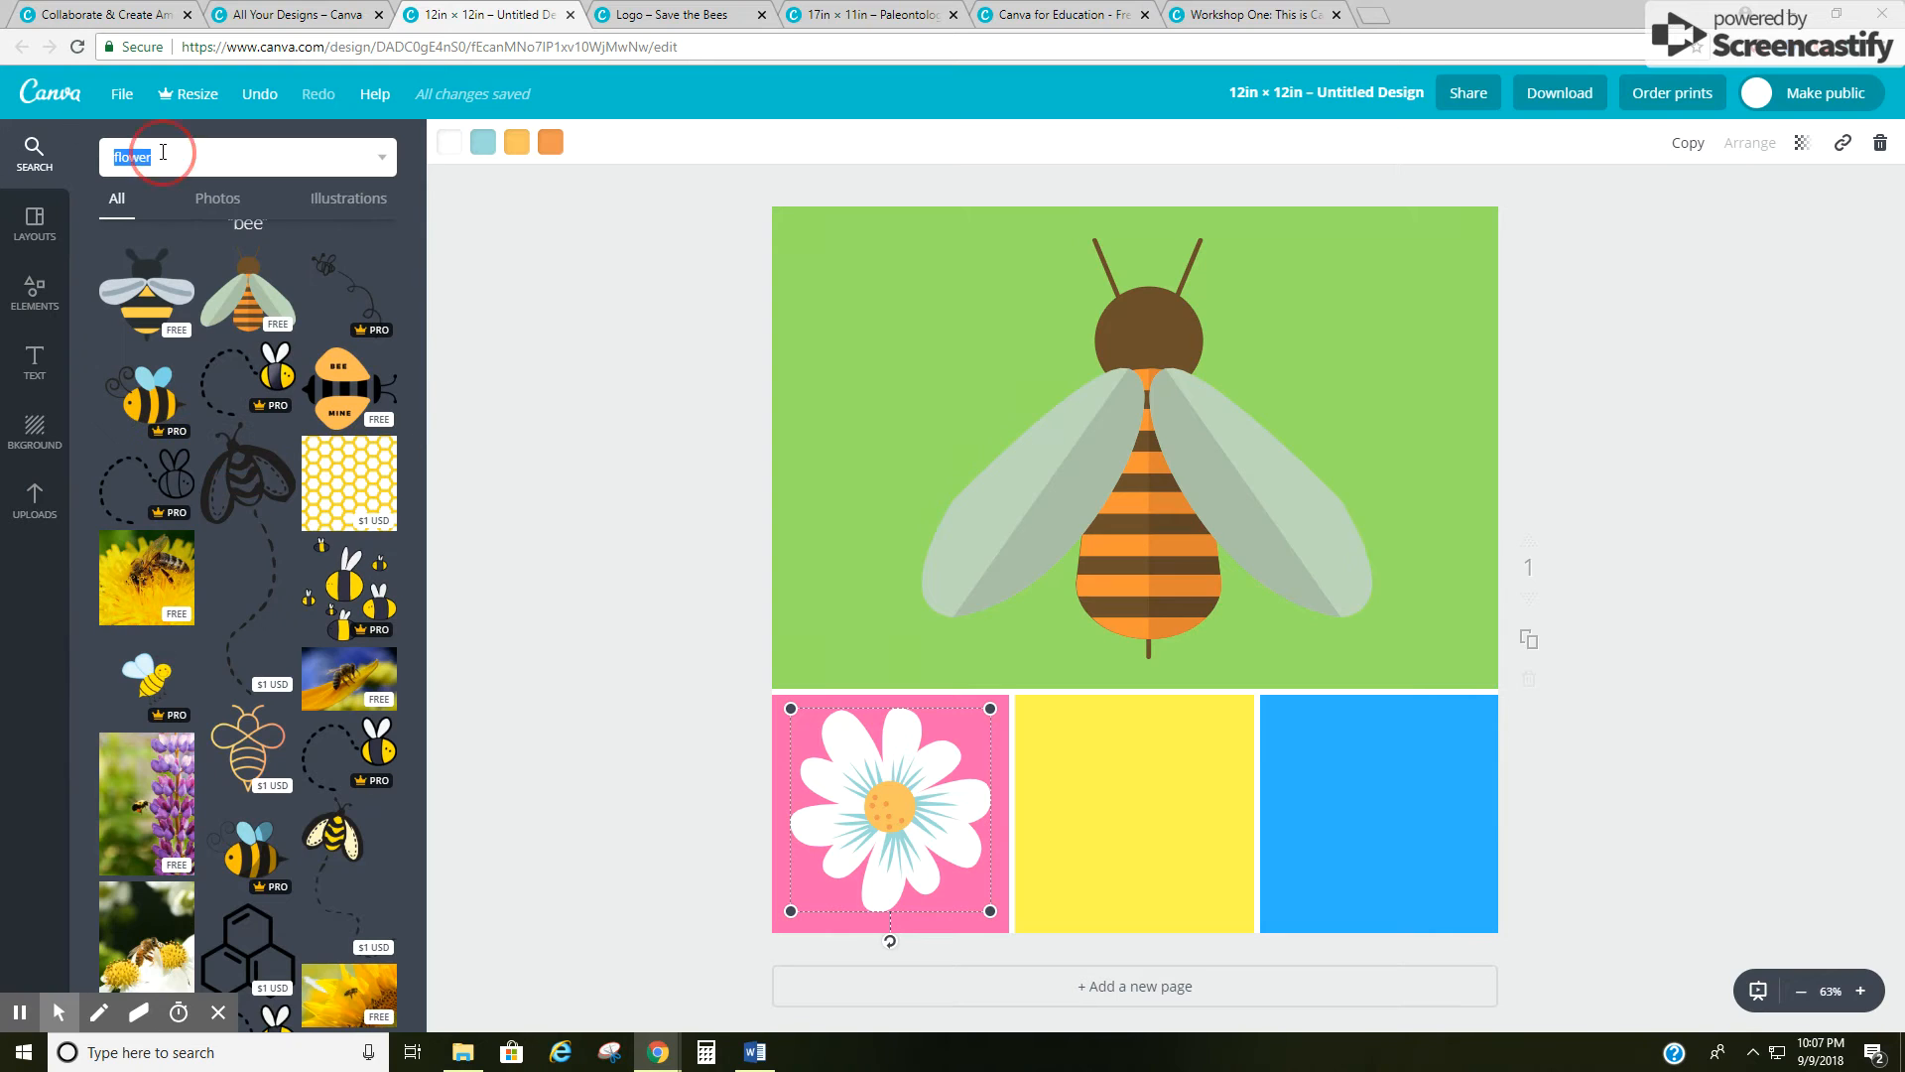
{"action": "type", "text": "earth"}
{"action": "key", "text": "Return"}
{"action": "left_click", "coordinate": [254, 377]}
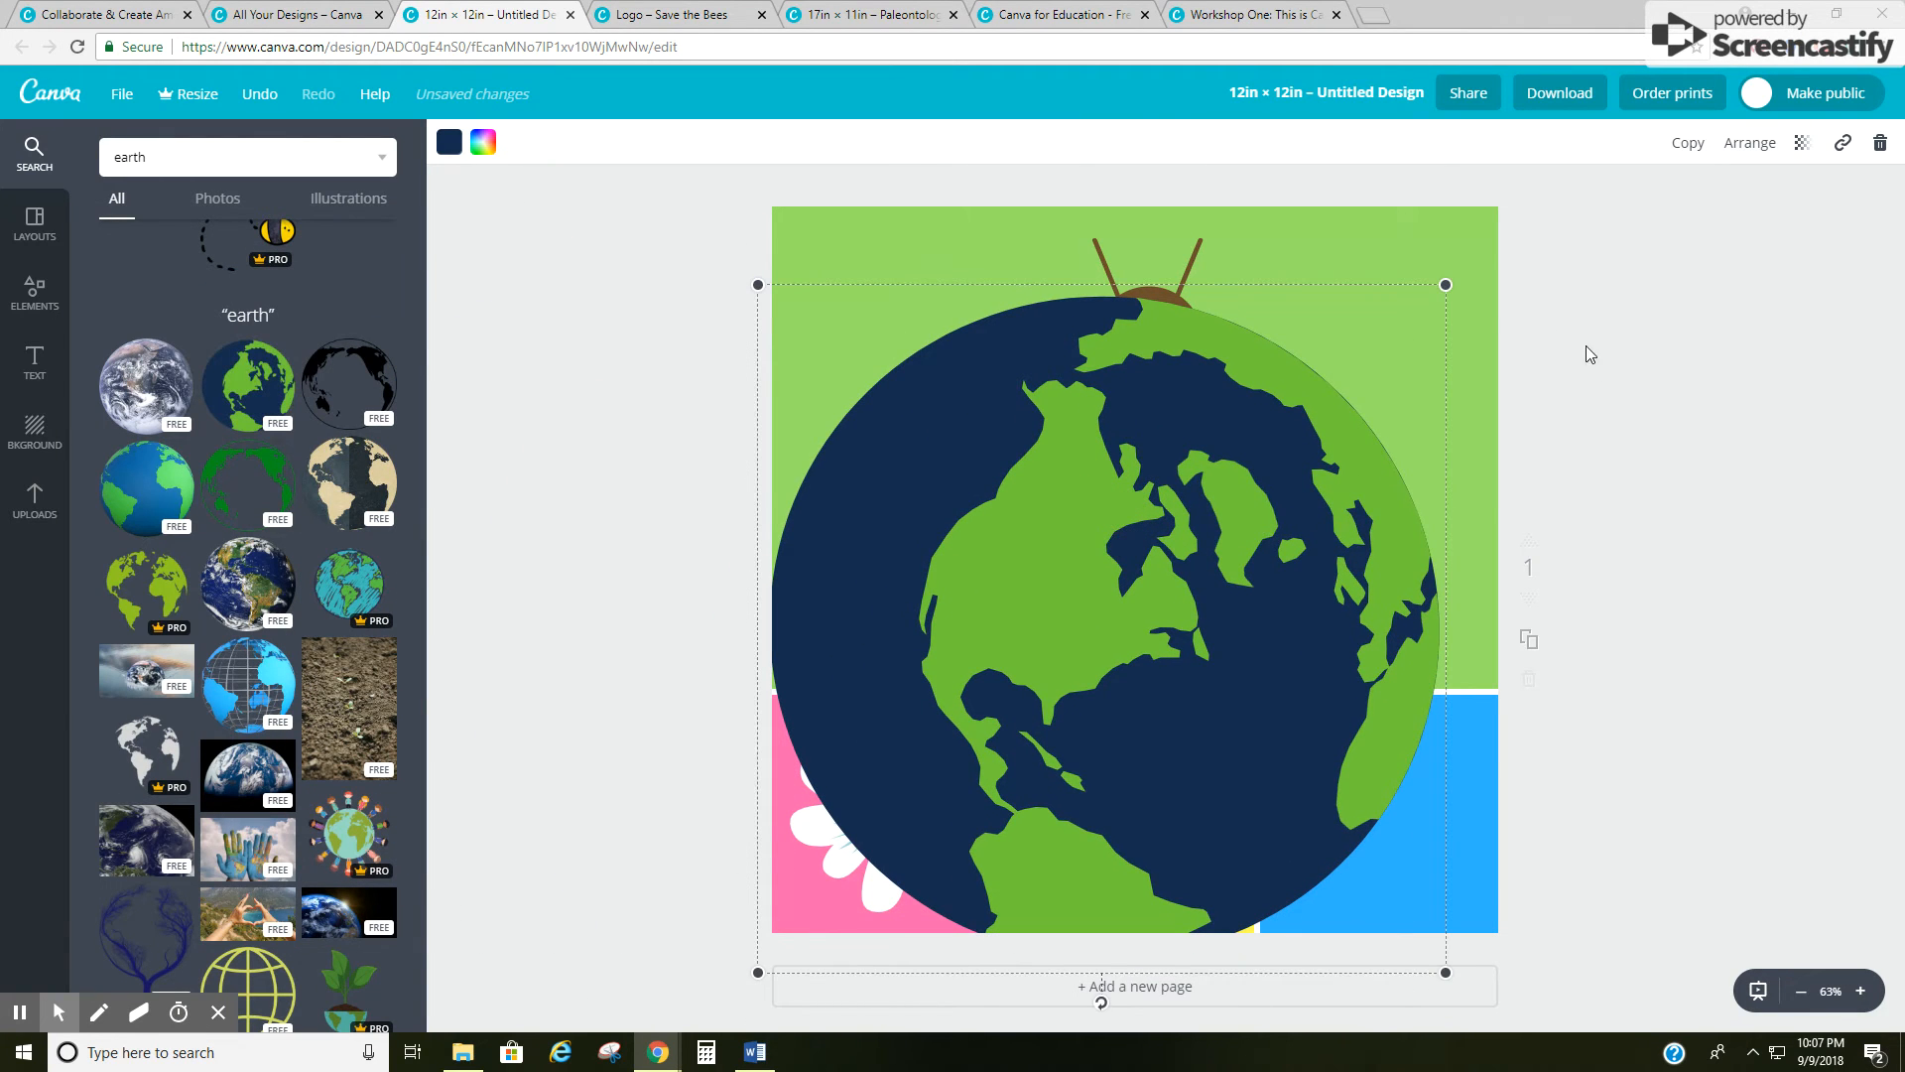
{"action": "left_click_drag", "start_coordinate": [1446, 286], "coordinate": [1176, 799]}
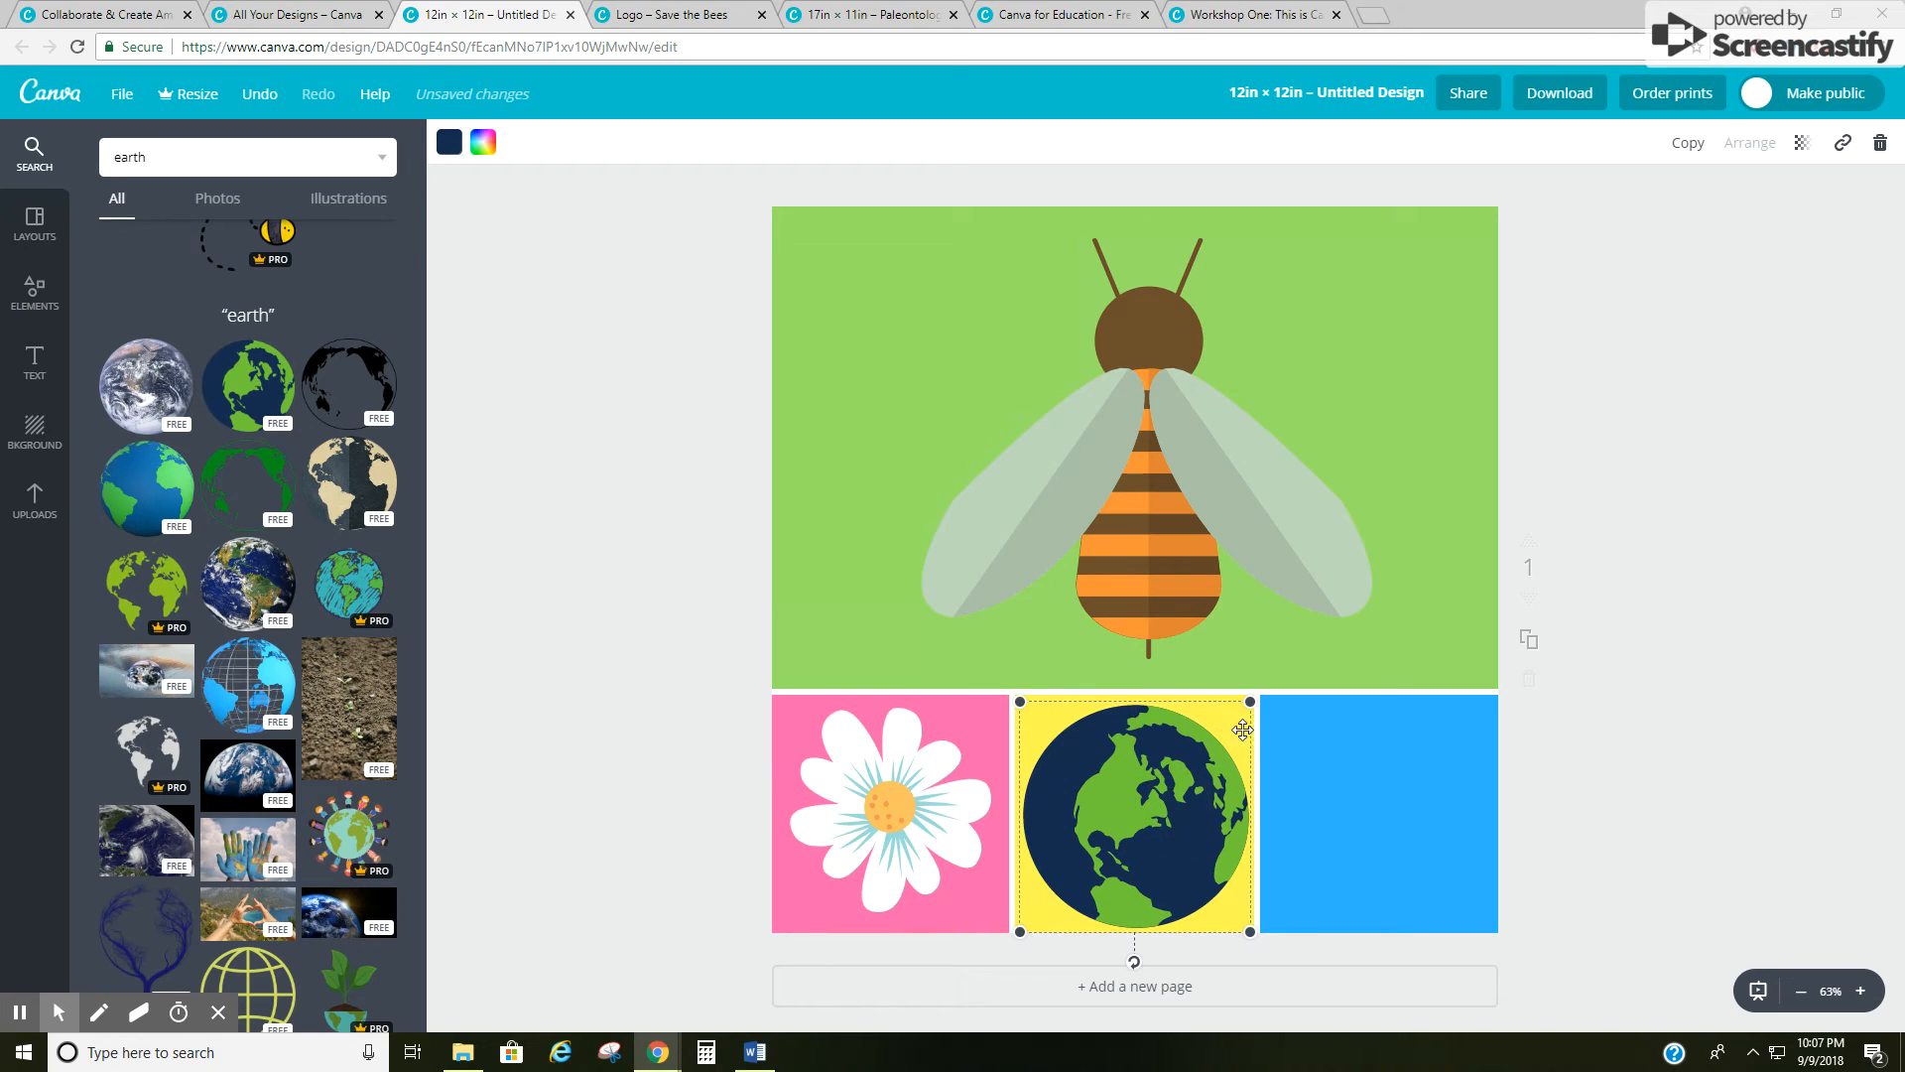
{"action": "left_click_drag", "start_coordinate": [1249, 708], "coordinate": [1243, 709]}
Step: Search the image library for "girl" and check the finished Save the Bees design for reference
{"action": "left_click", "coordinate": [240, 155]}
{"action": "type", "text": "gir"}
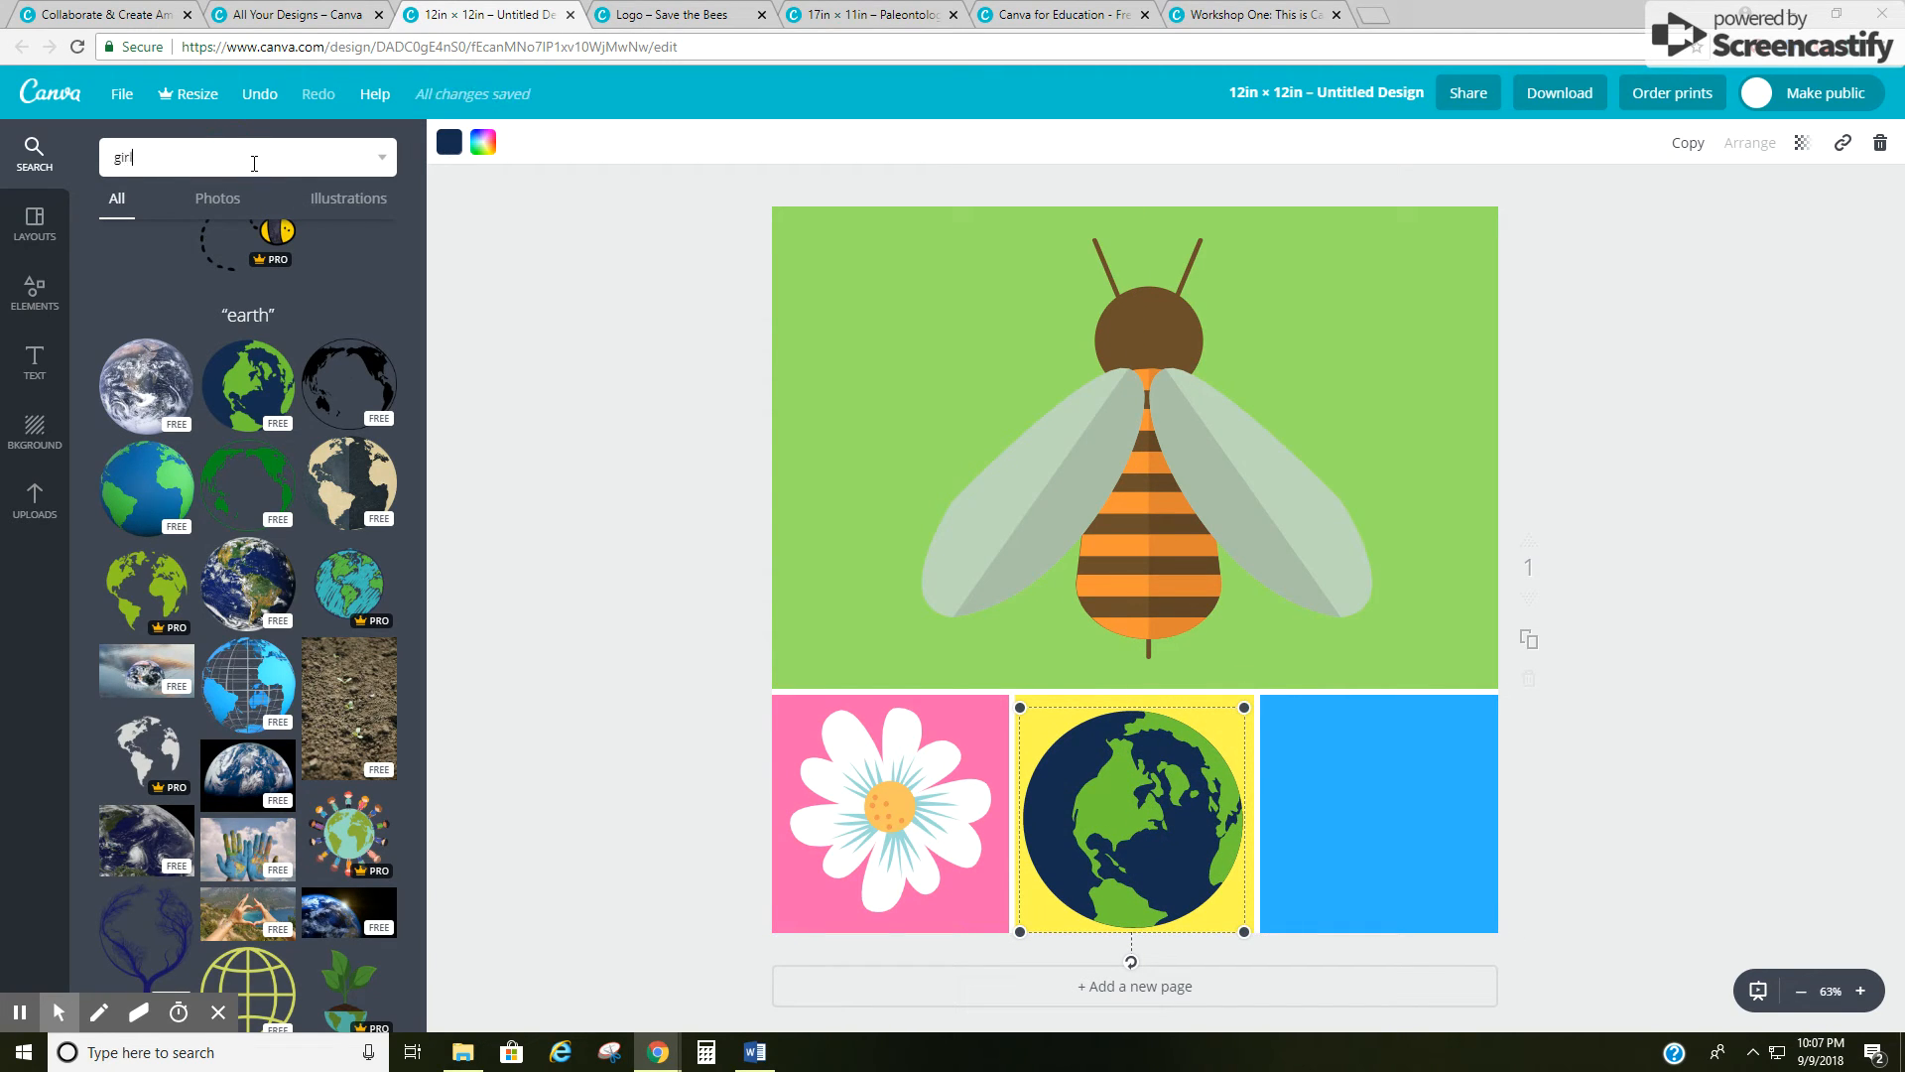
{"action": "key", "text": "Return"}
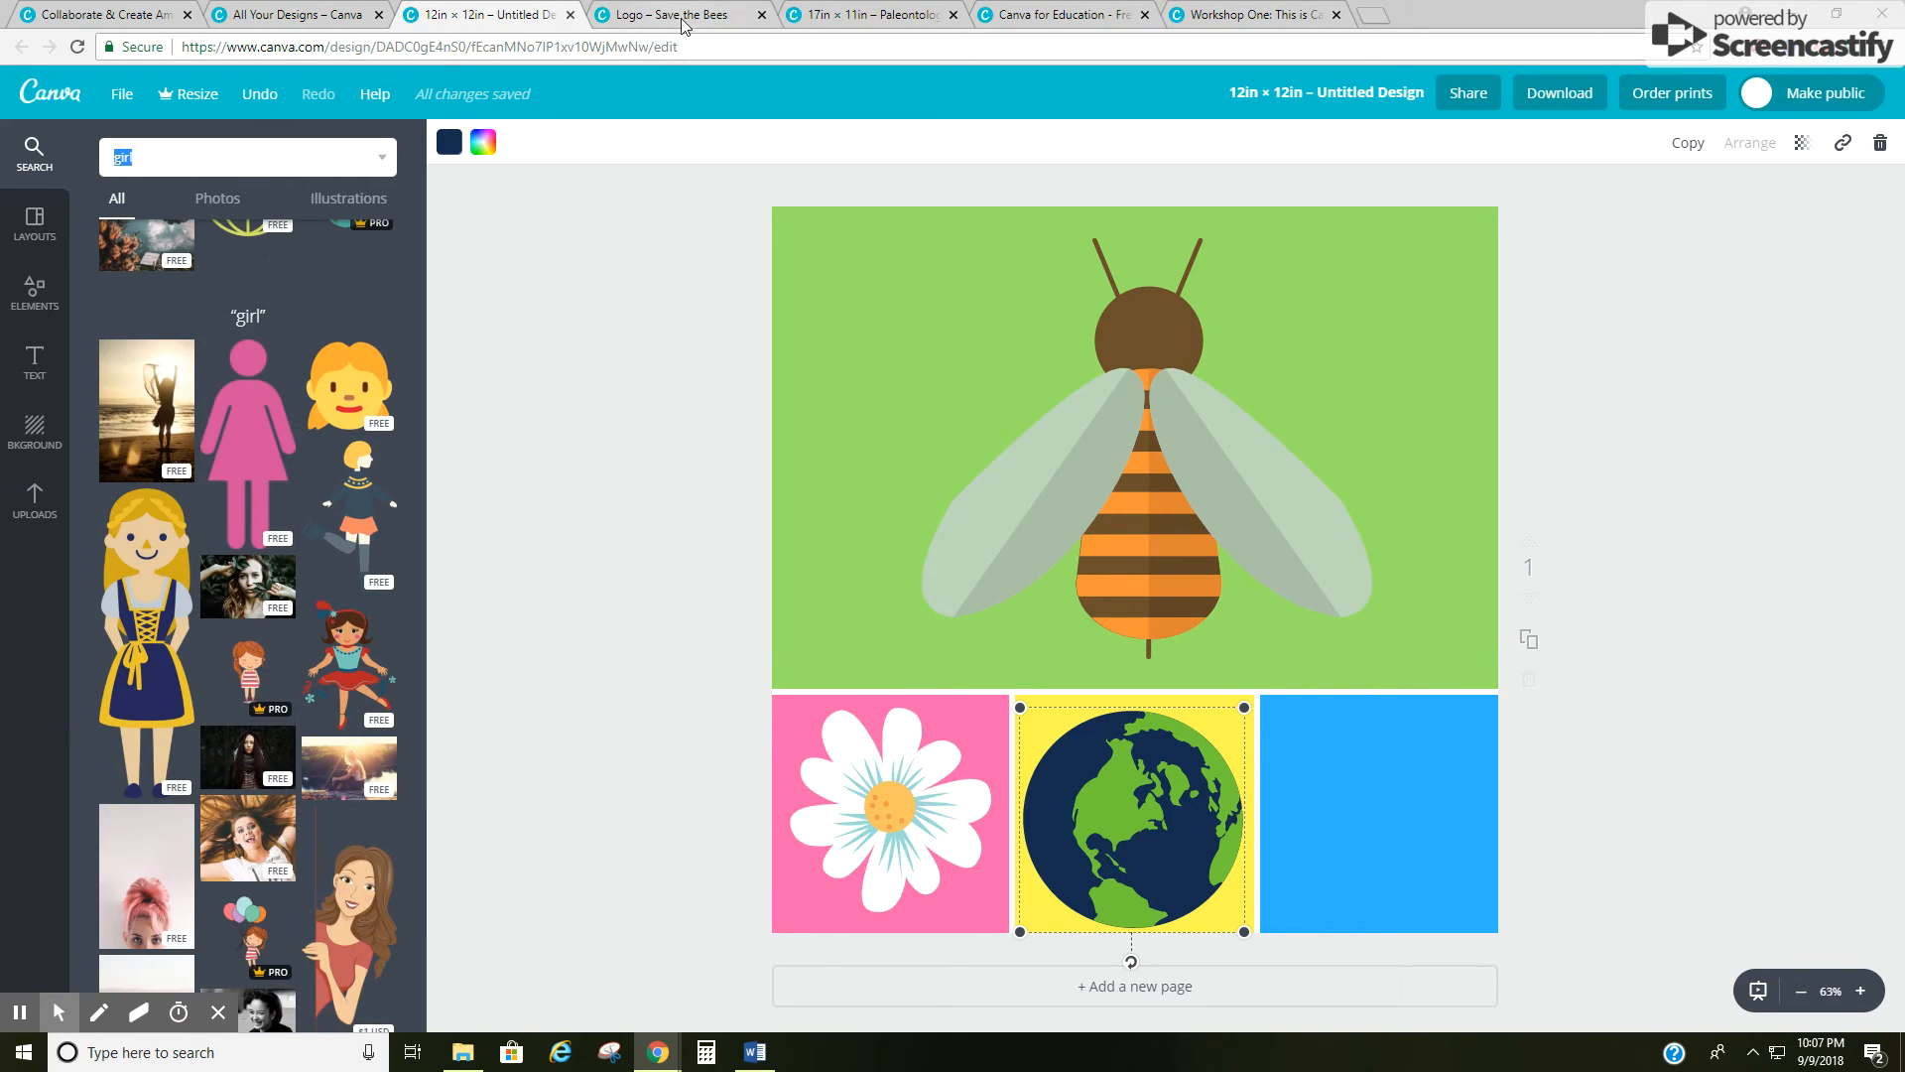
{"action": "key", "text": "ctrl+Tab"}
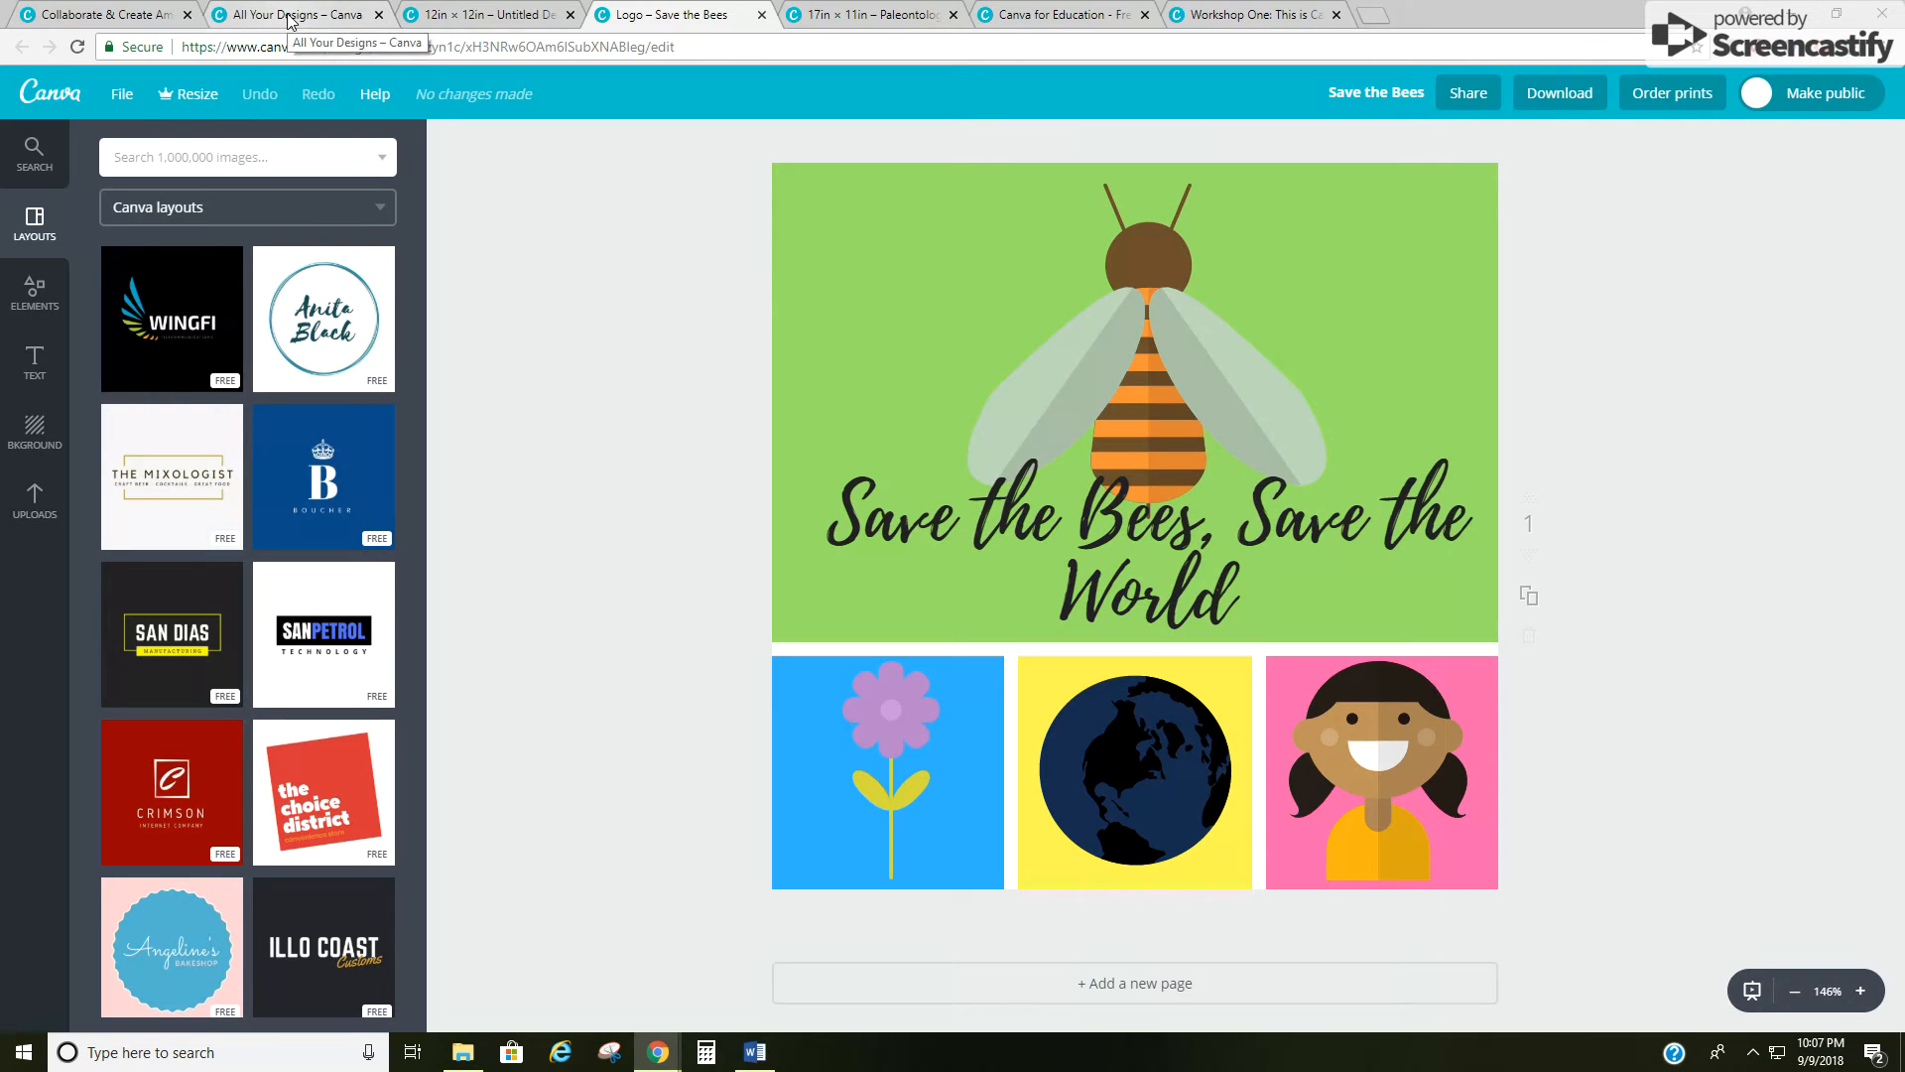
{"action": "left_click", "coordinate": [465, 13]}
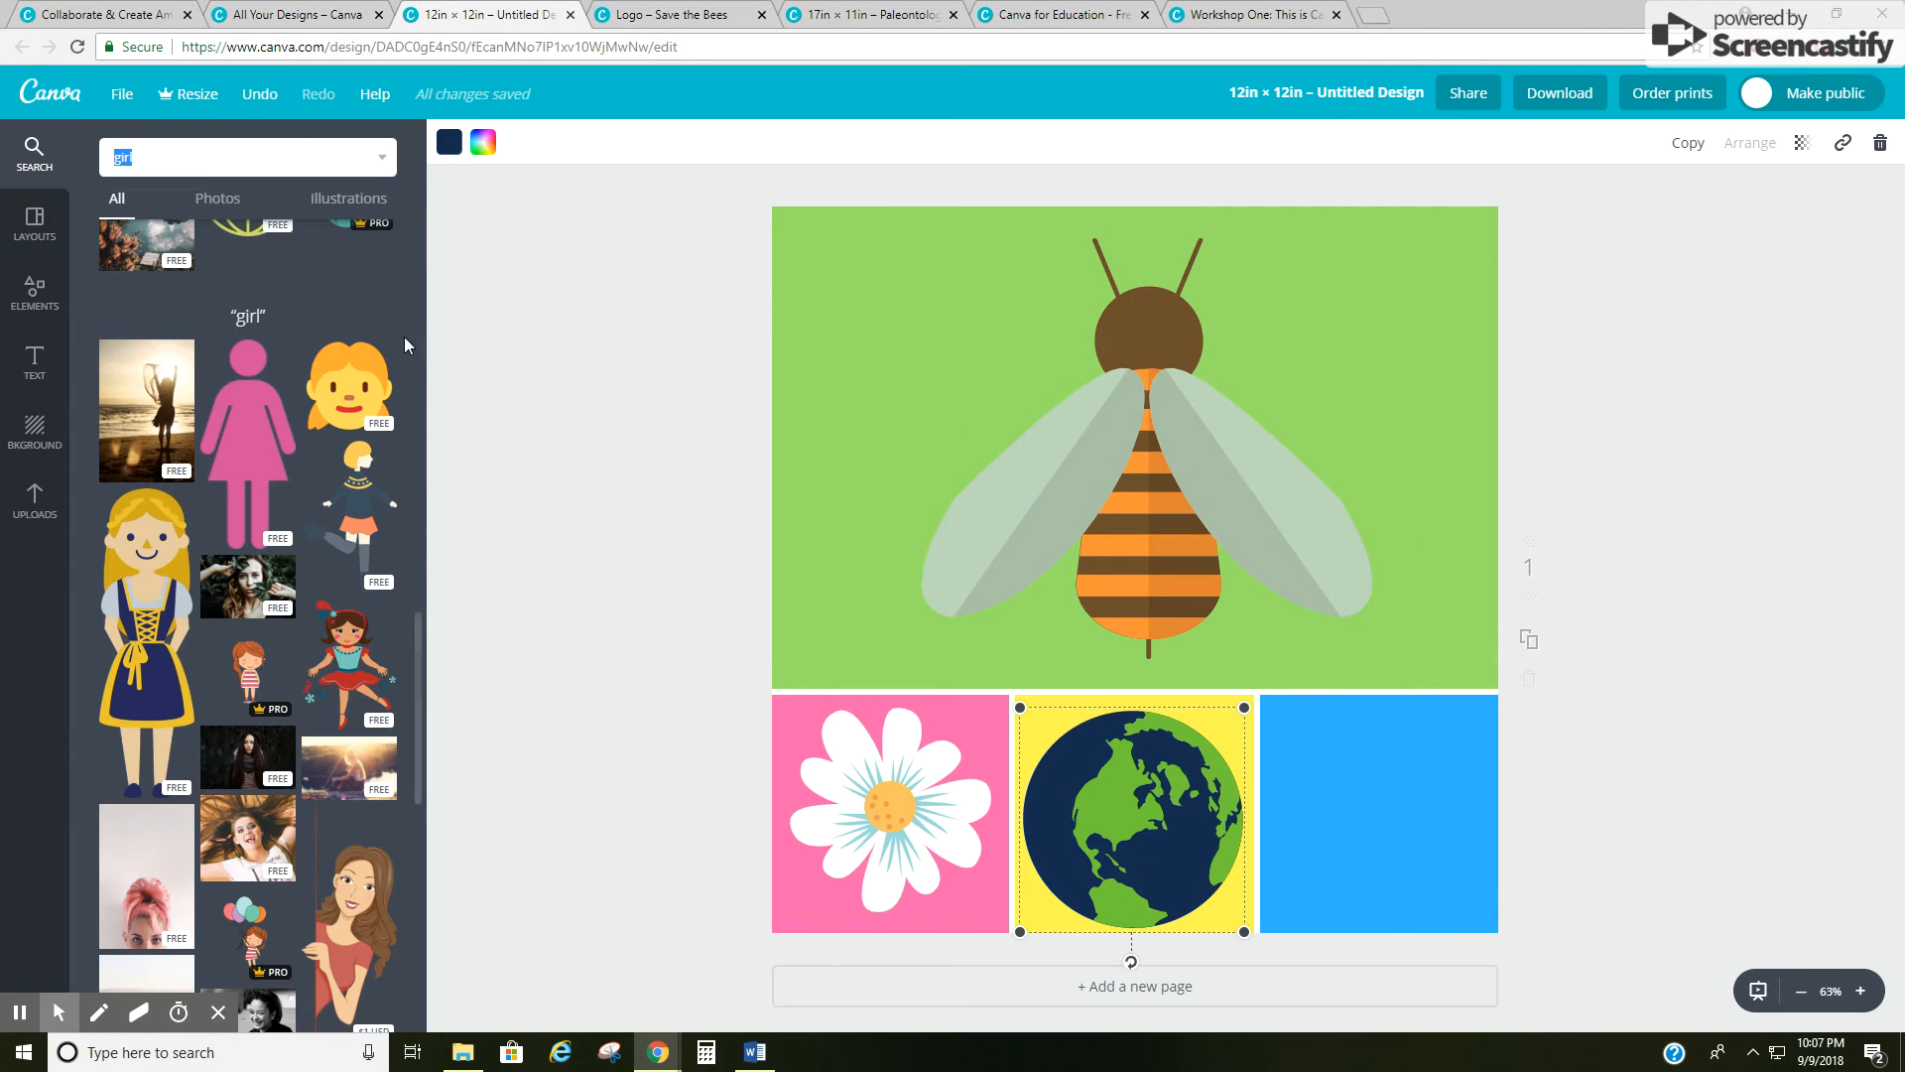
Step: Browse the girl images, try the free blonde girl's face in the blue frame, and delete it
{"action": "scroll", "coordinate": [313, 451], "scroll_direction": "down", "scroll_amount": 1}
{"action": "scroll", "coordinate": [314, 451], "scroll_direction": "down", "scroll_amount": 4}
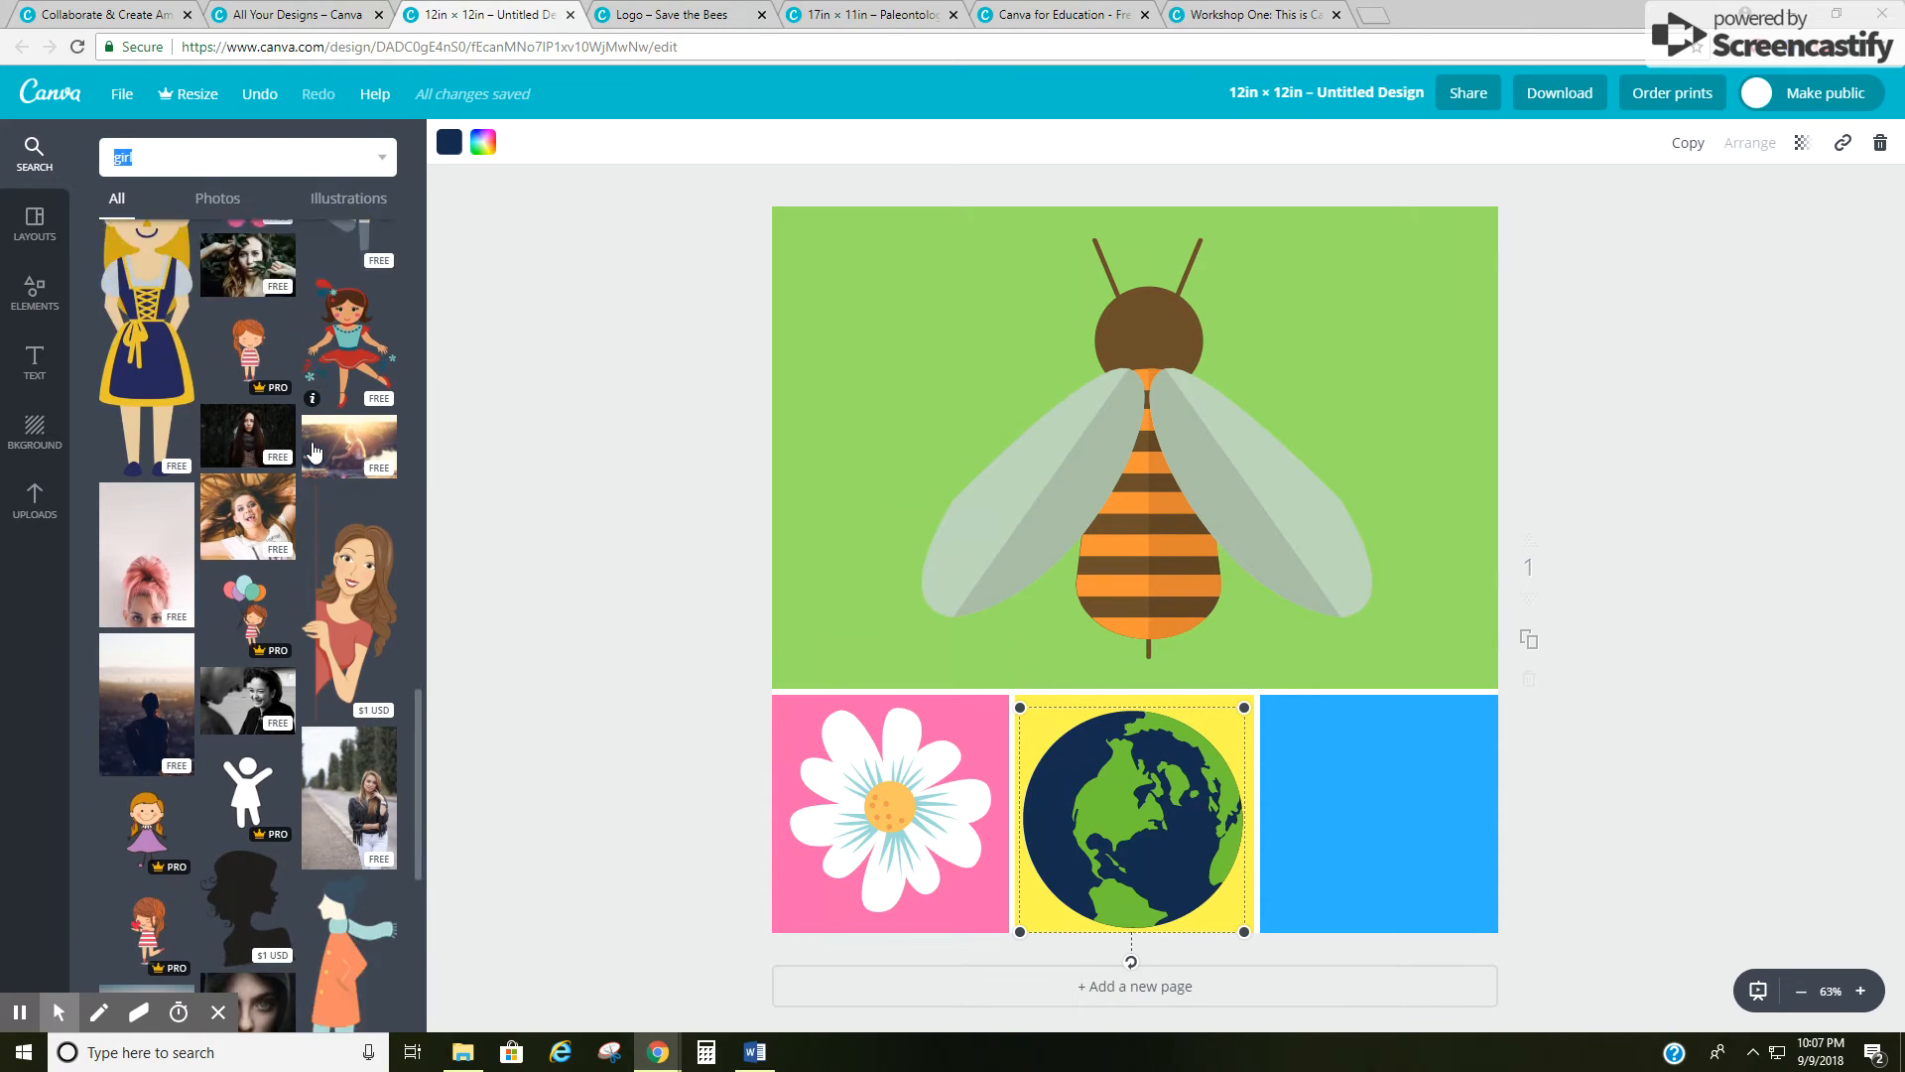
{"action": "scroll", "coordinate": [313, 451], "scroll_direction": "down", "scroll_amount": 6}
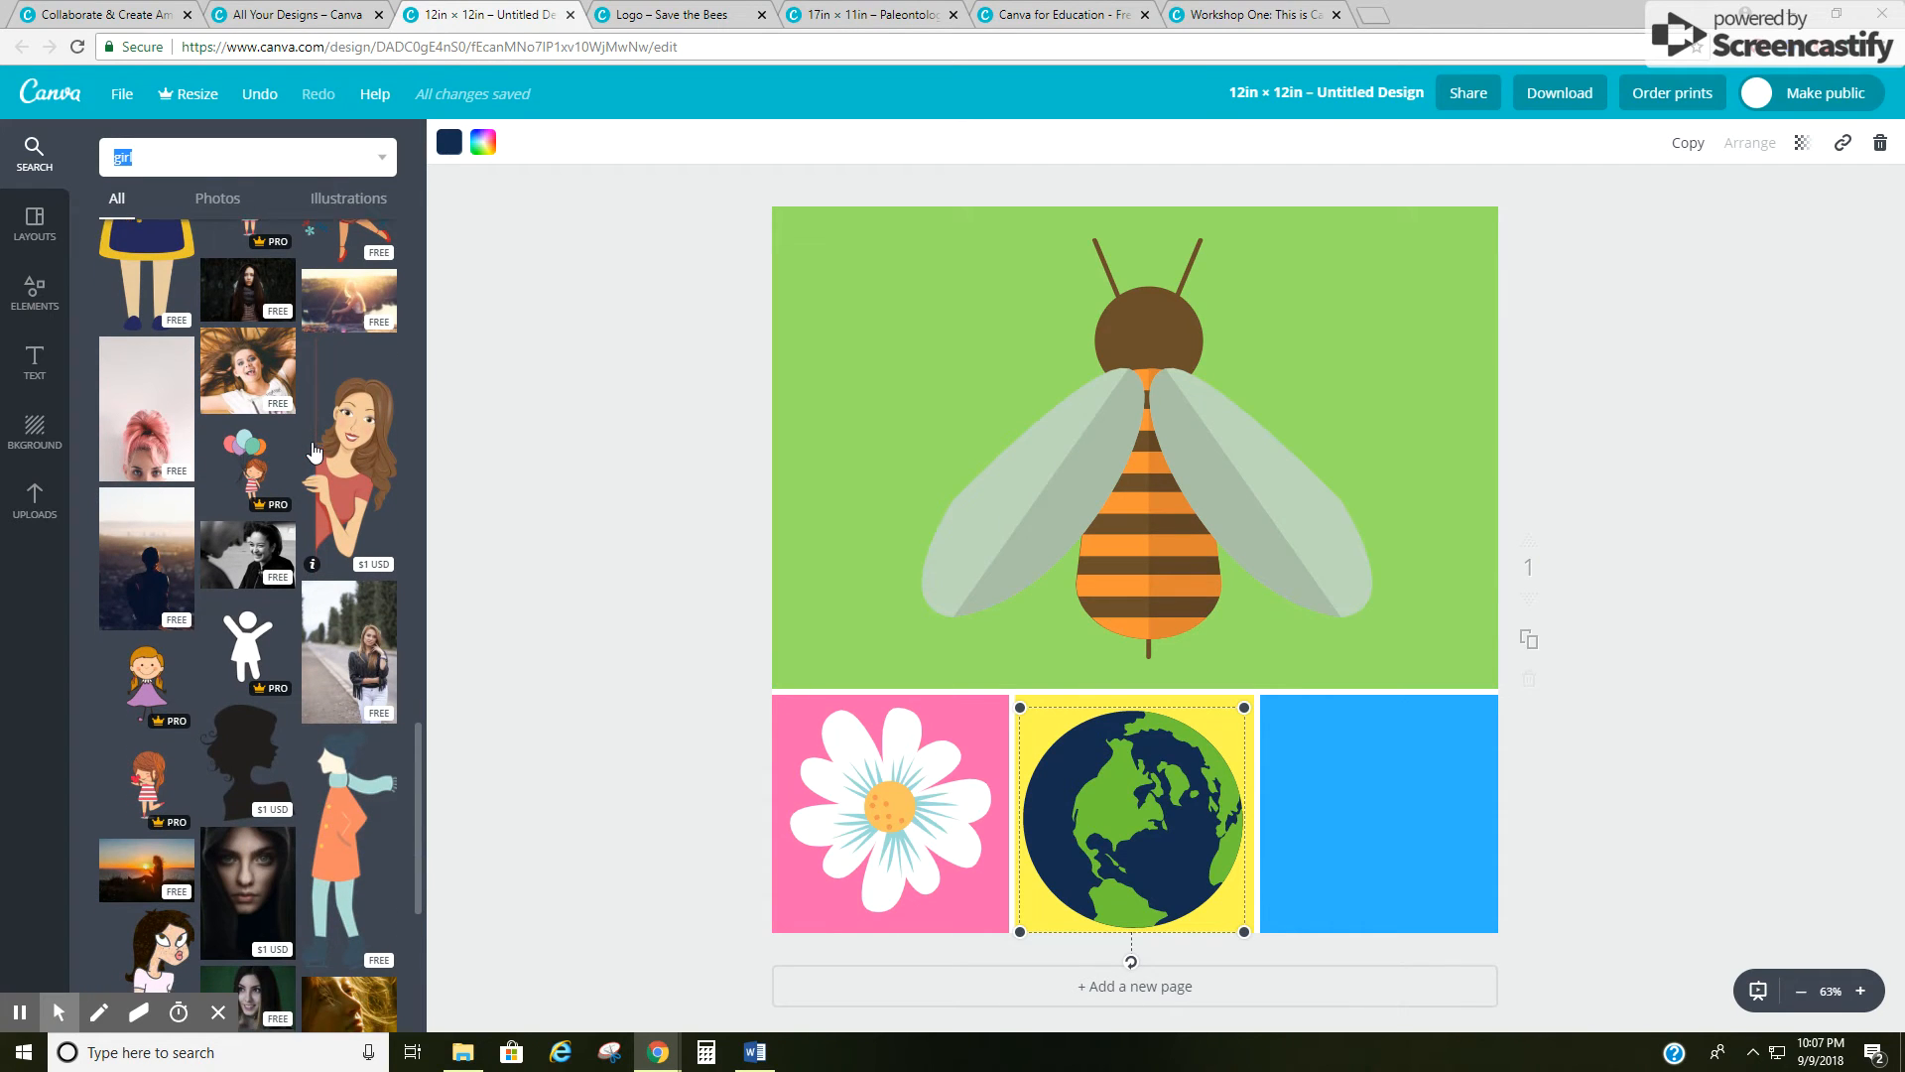
{"action": "scroll", "coordinate": [313, 453], "scroll_direction": "down", "scroll_amount": 5}
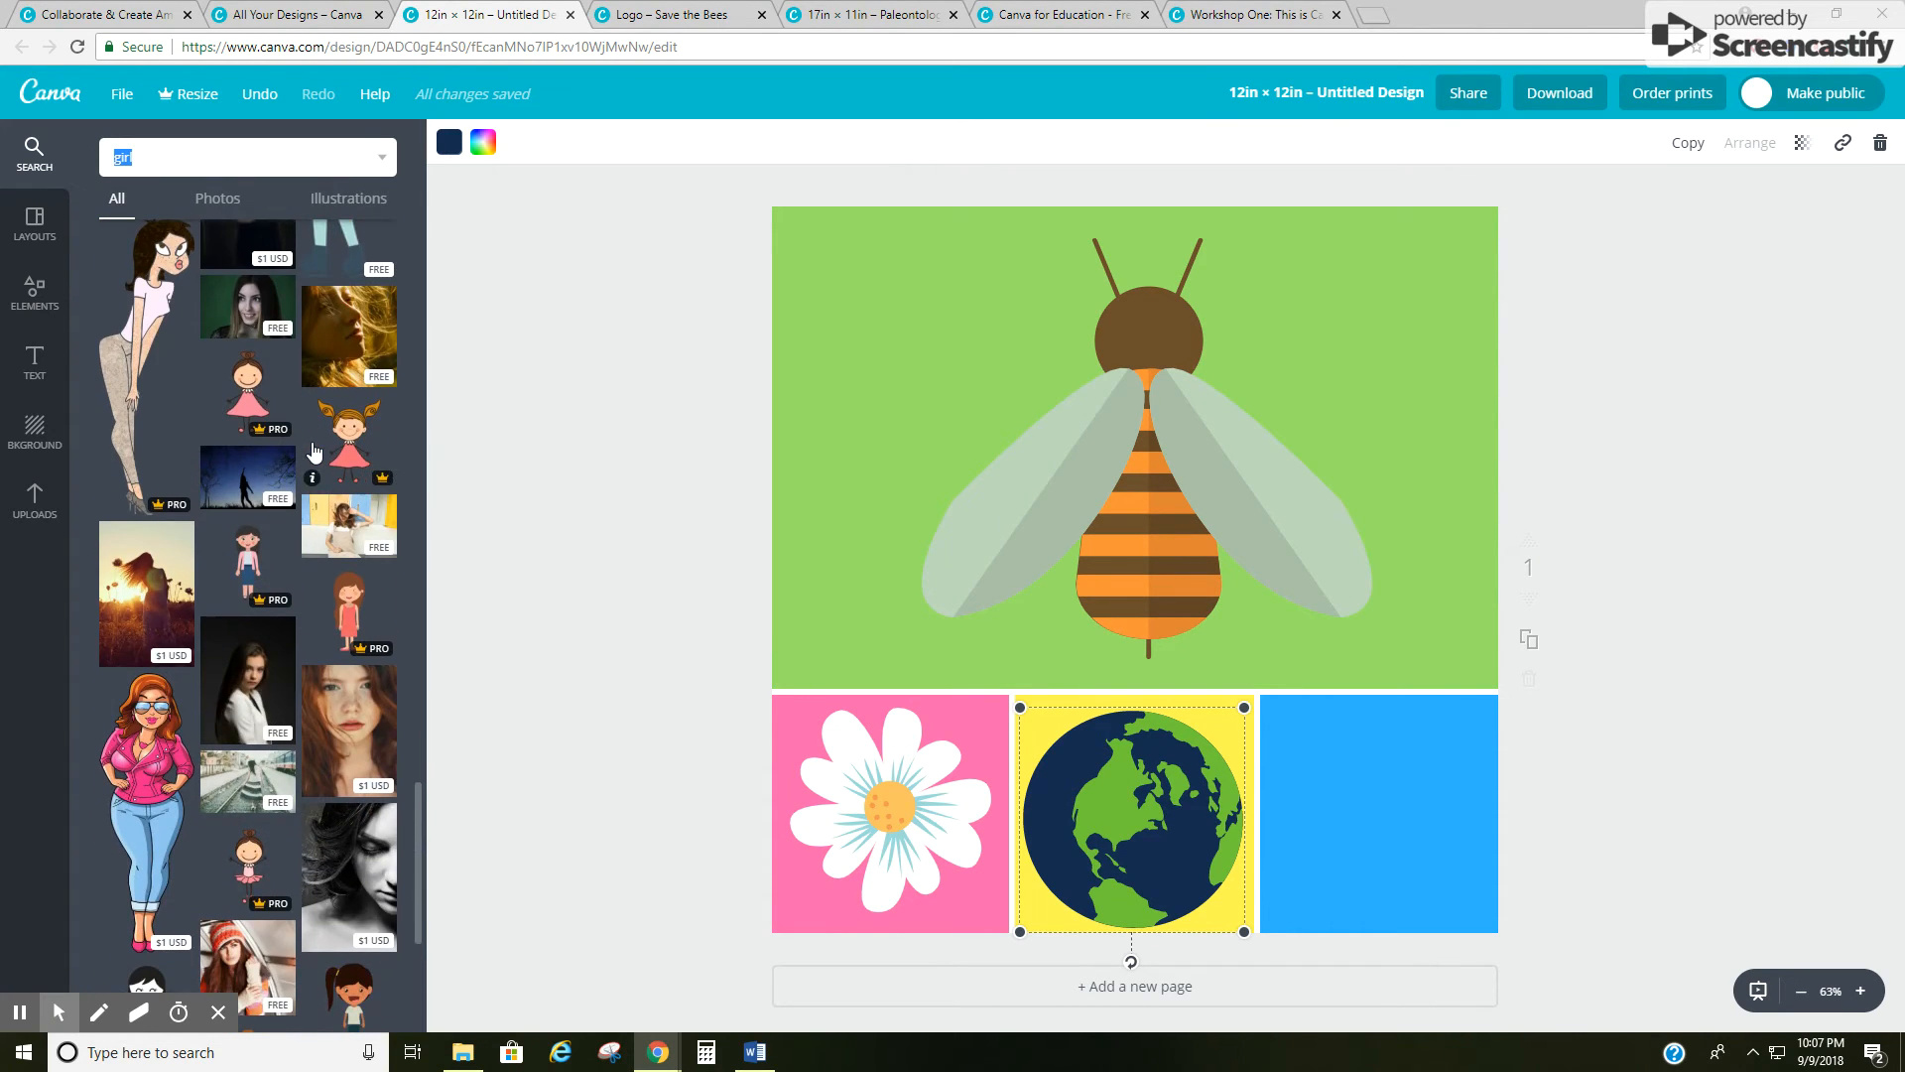
{"action": "scroll", "coordinate": [314, 453], "scroll_direction": "up", "scroll_amount": 6}
{"action": "scroll", "coordinate": [313, 453], "scroll_direction": "up", "scroll_amount": 8}
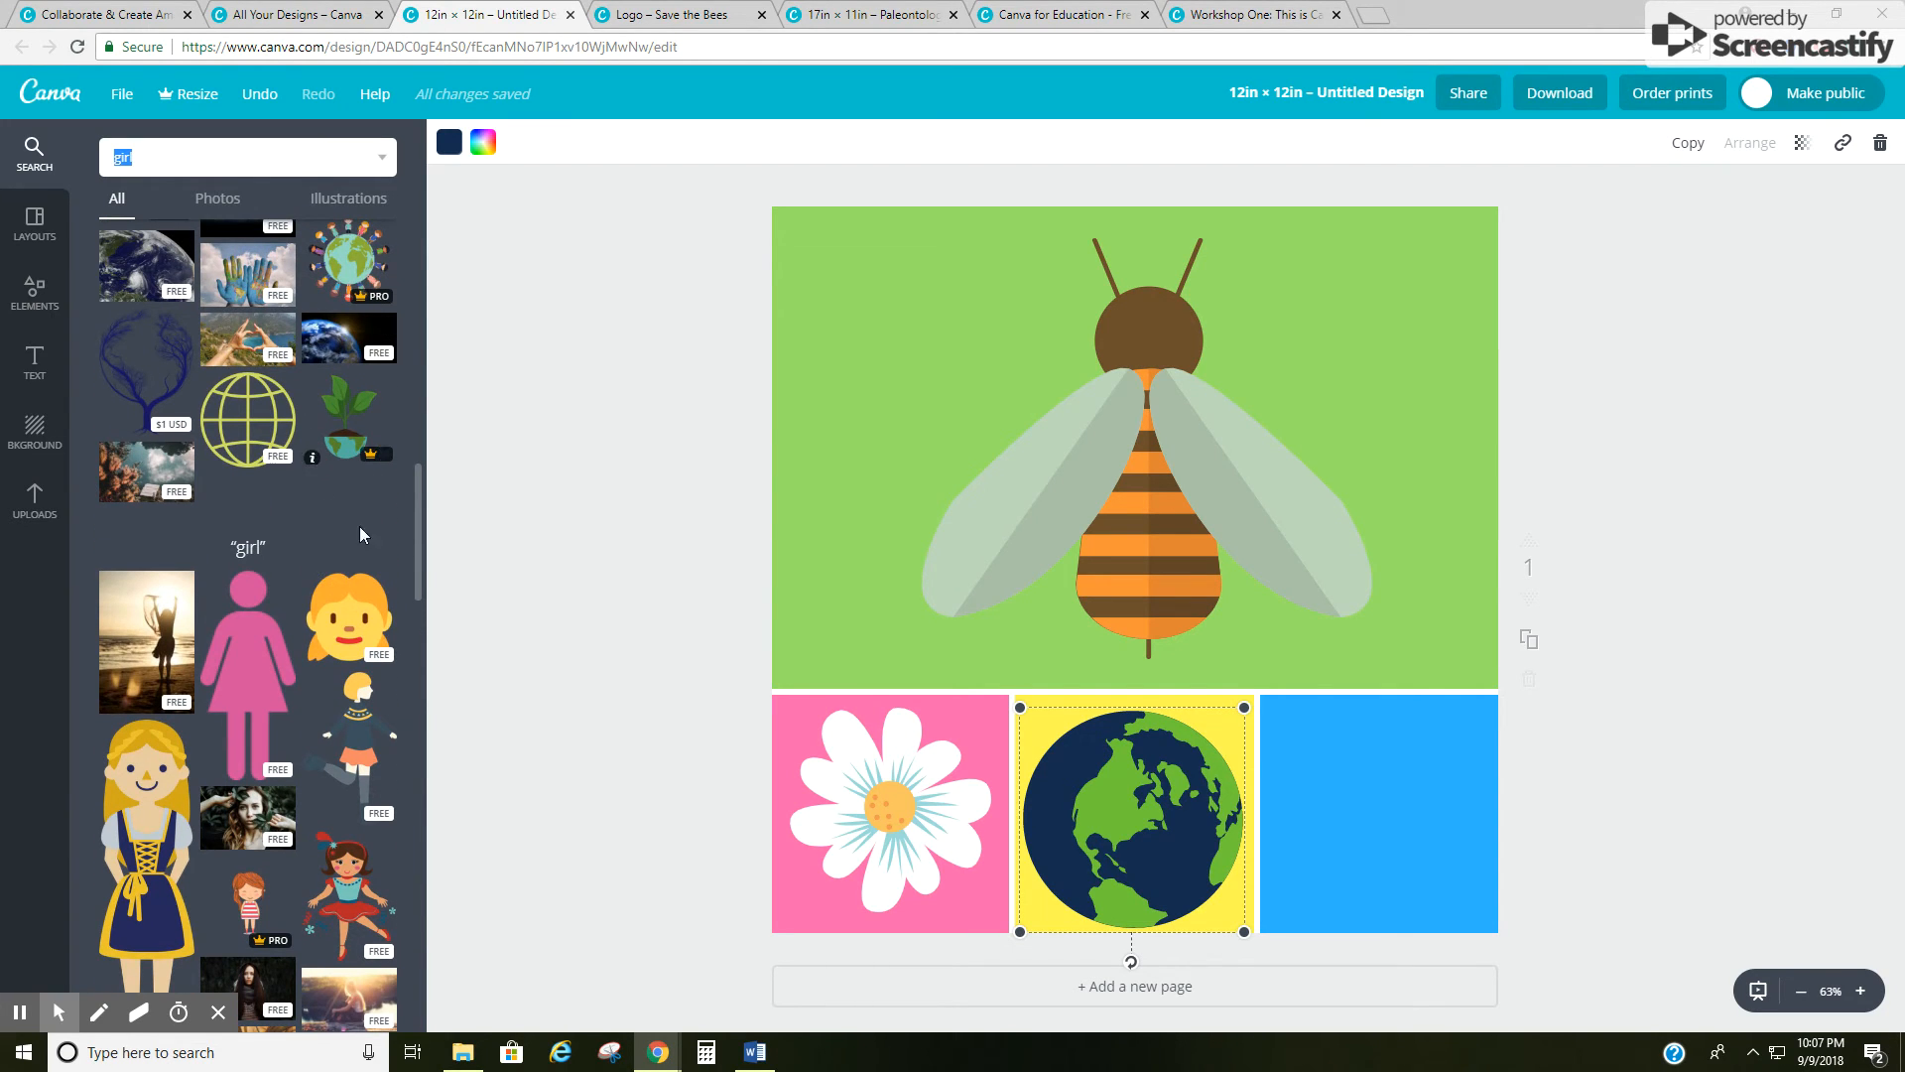
{"action": "left_click_drag", "start_coordinate": [347, 615], "coordinate": [1407, 779]}
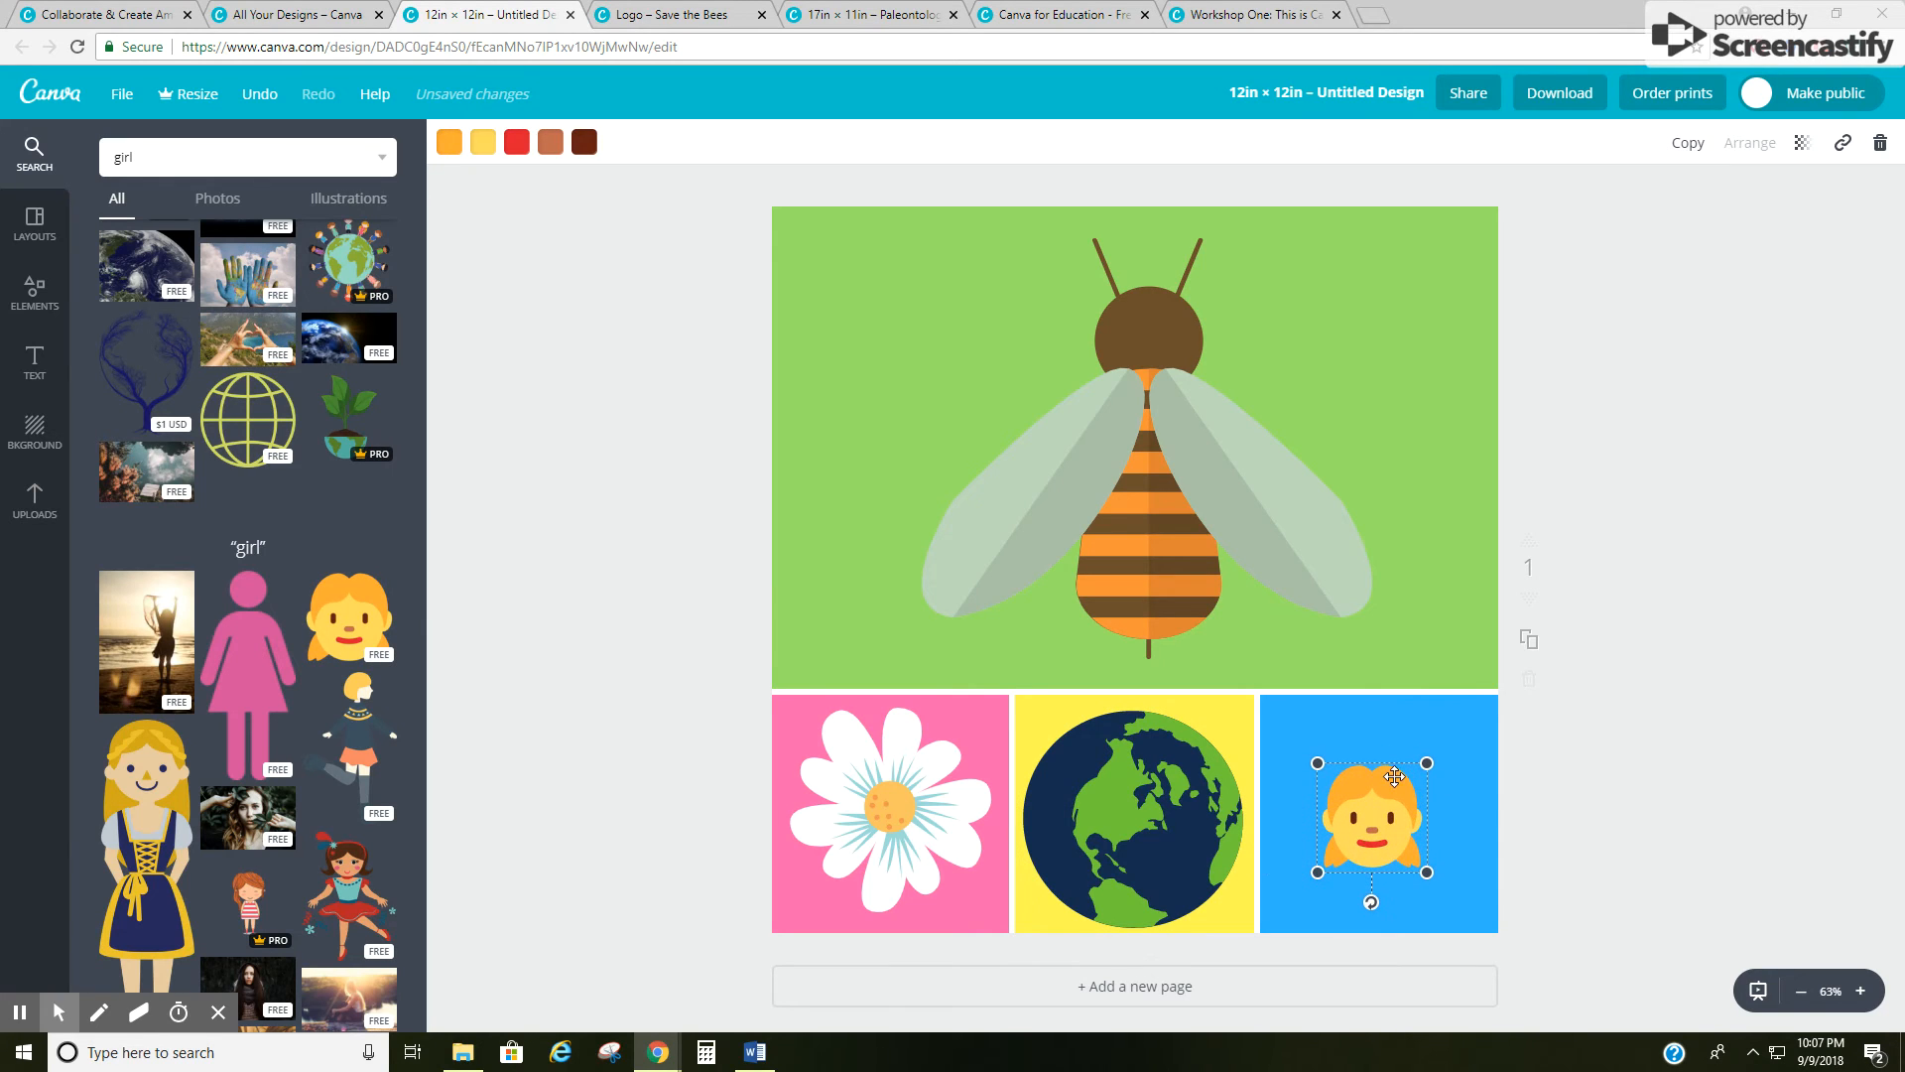
{"action": "key", "text": "Delete"}
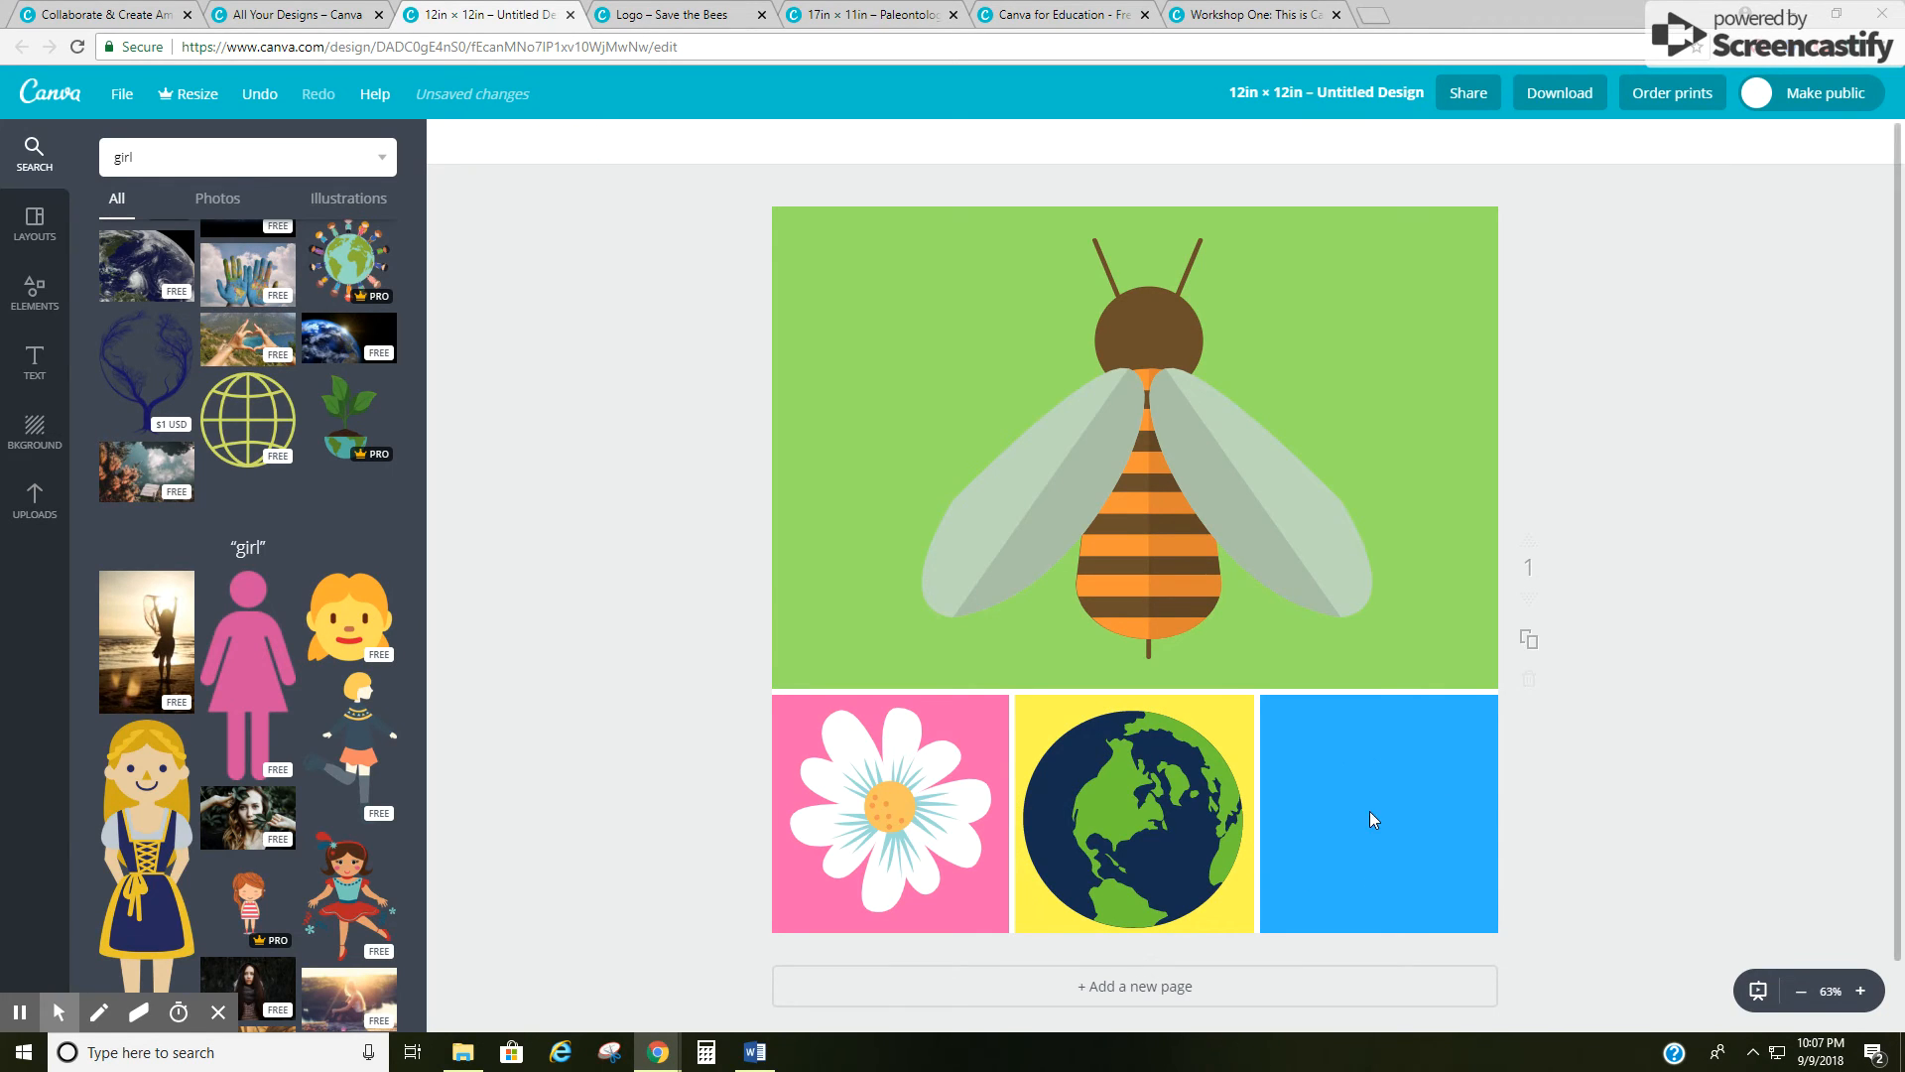
Step: Search the image library for "happy" and place the free black-outlined yellow smiley in the blue frame, enlarged and centered
{"action": "left_click", "coordinate": [178, 162]}
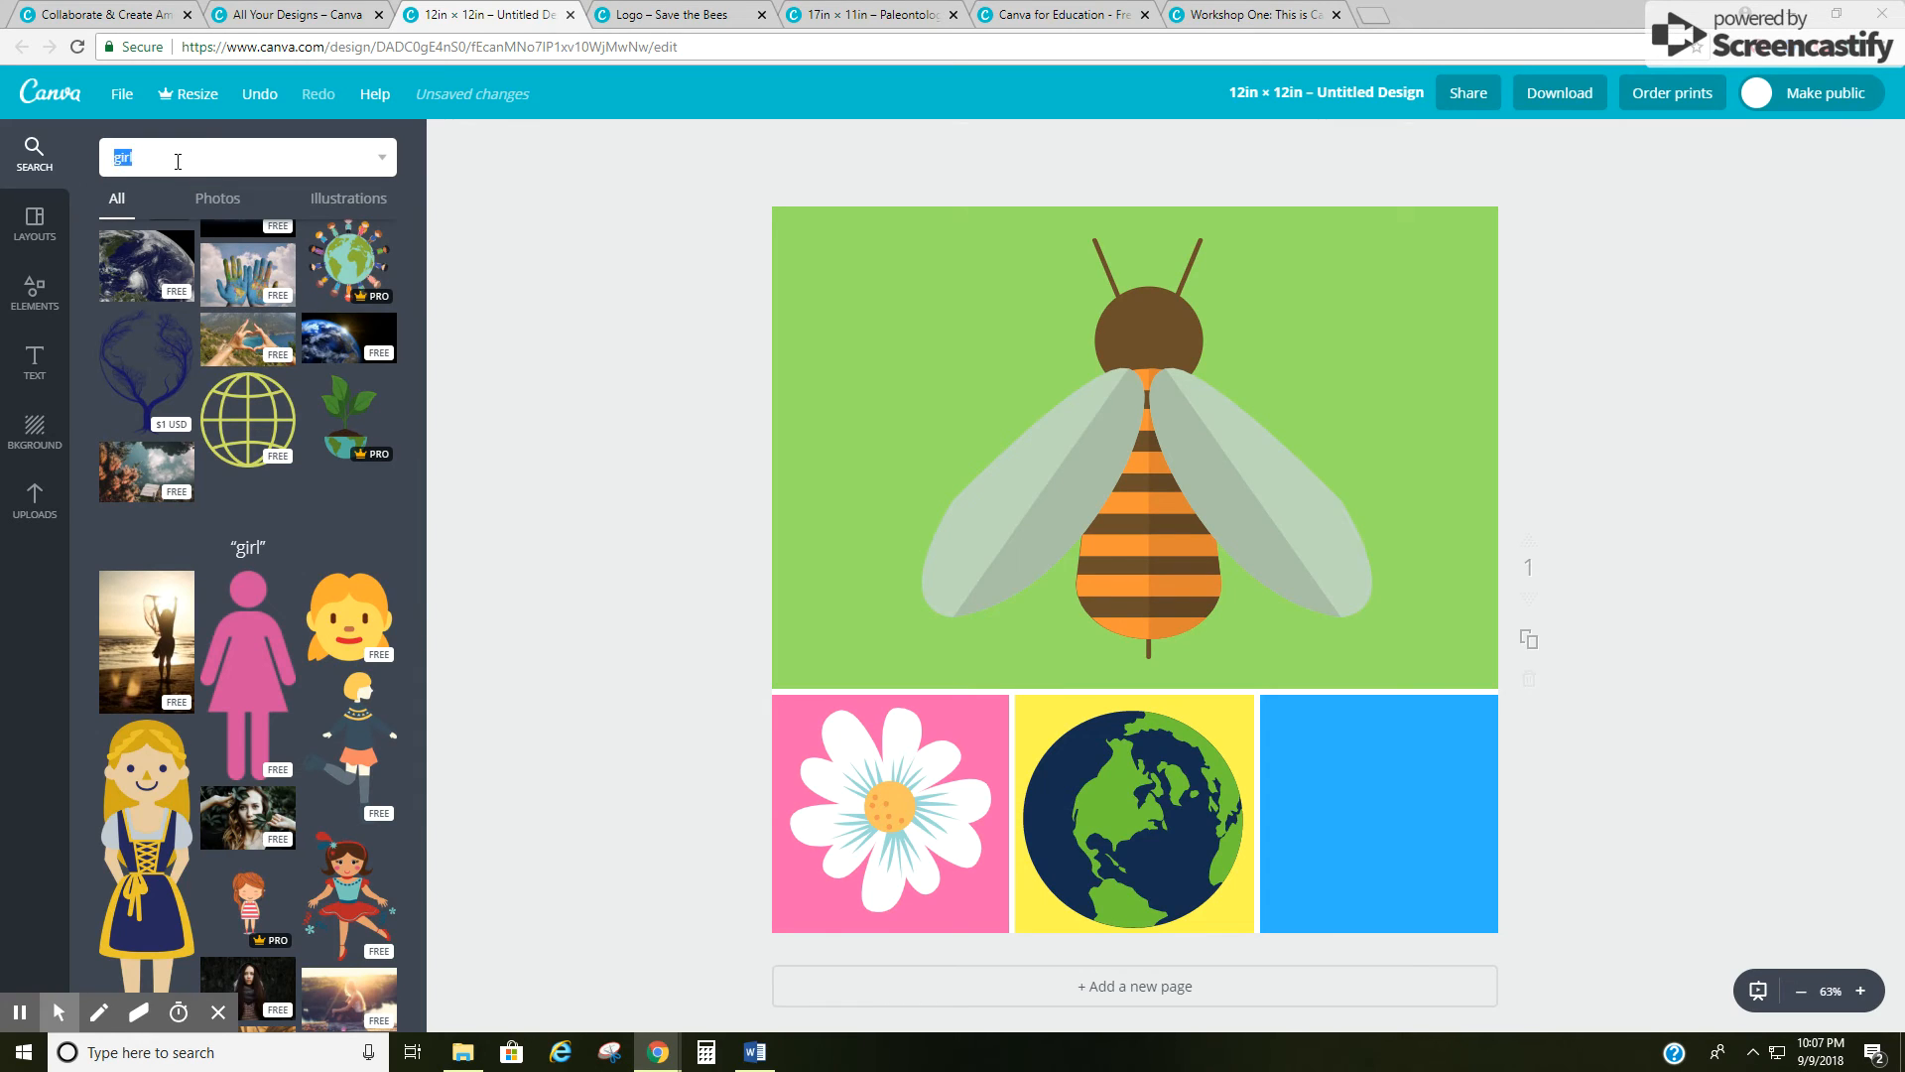
{"action": "type", "text": "happy"}
{"action": "key", "text": "Return"}
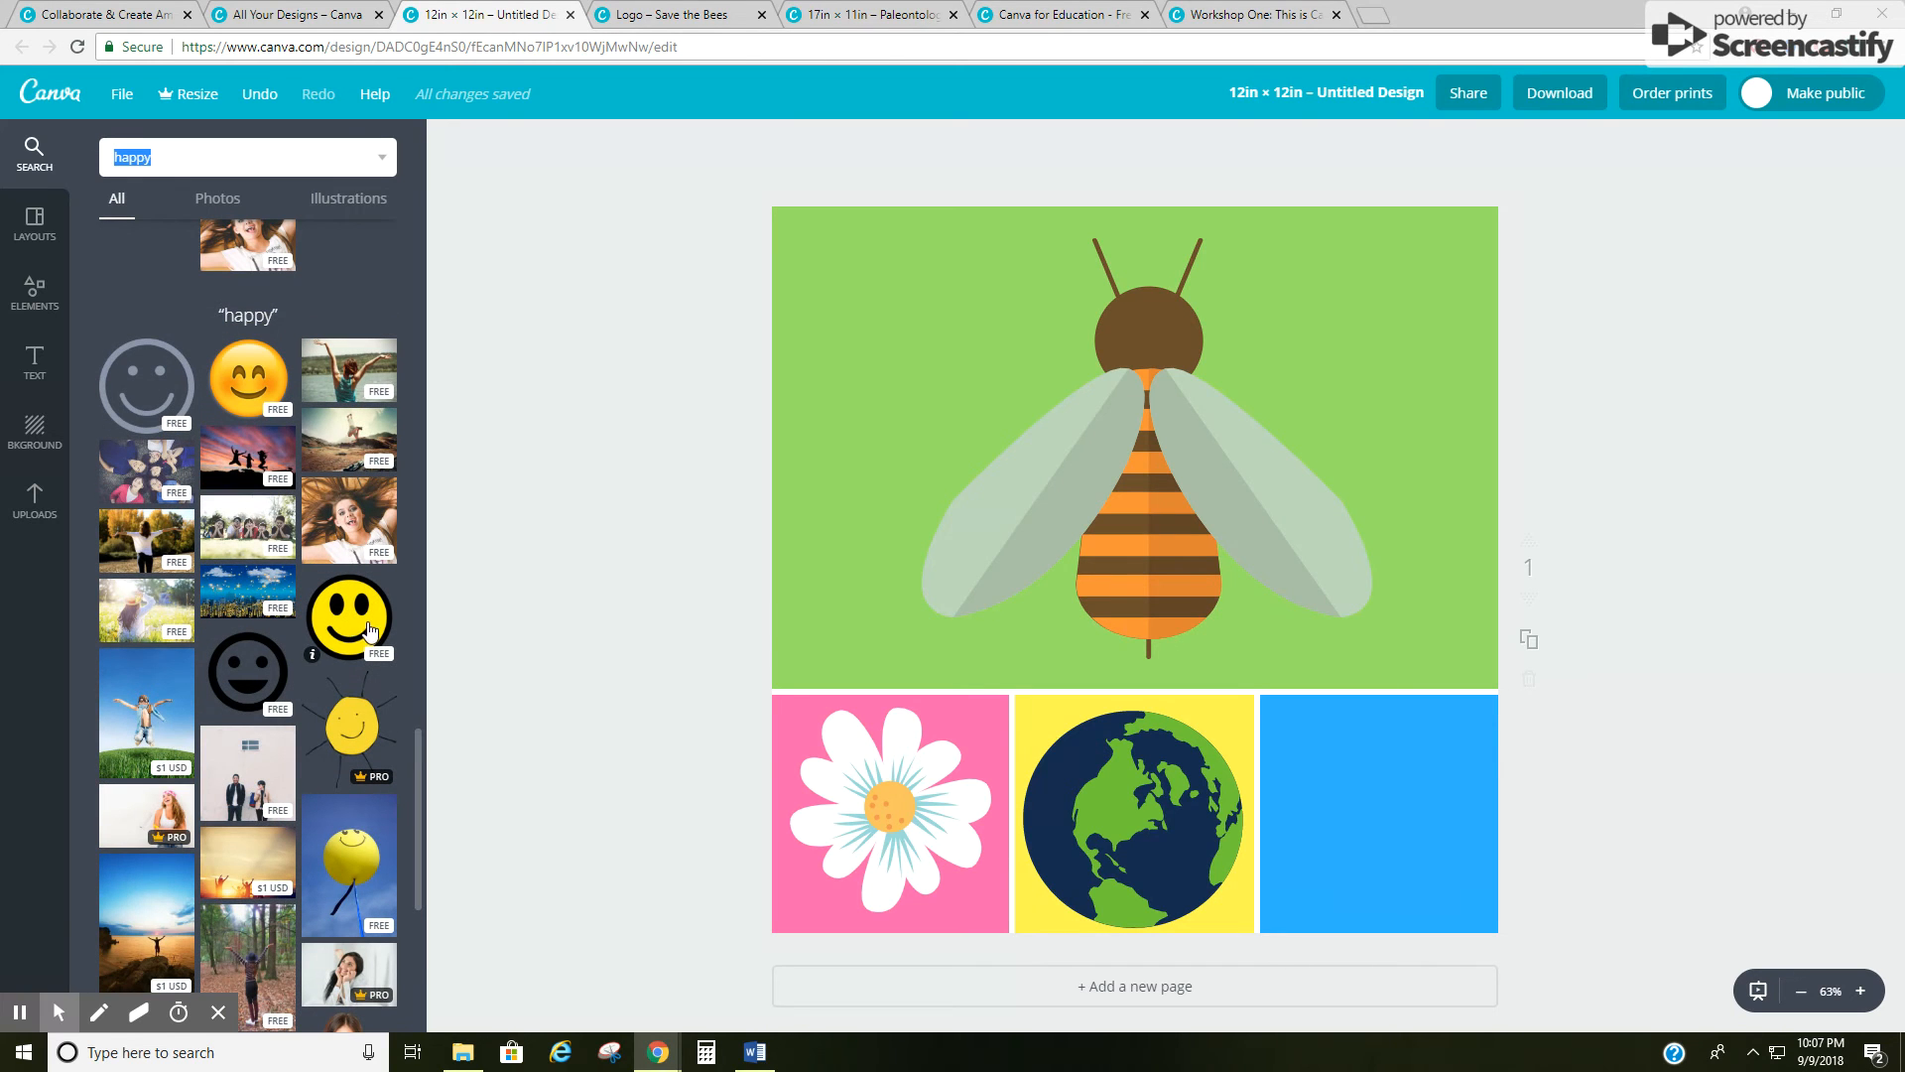
{"action": "left_click_drag", "start_coordinate": [368, 631], "coordinate": [1288, 901]}
{"action": "left_click_drag", "start_coordinate": [1370, 832], "coordinate": [1378, 817]}
{"action": "left_click_drag", "start_coordinate": [1449, 736], "coordinate": [1466, 716]}
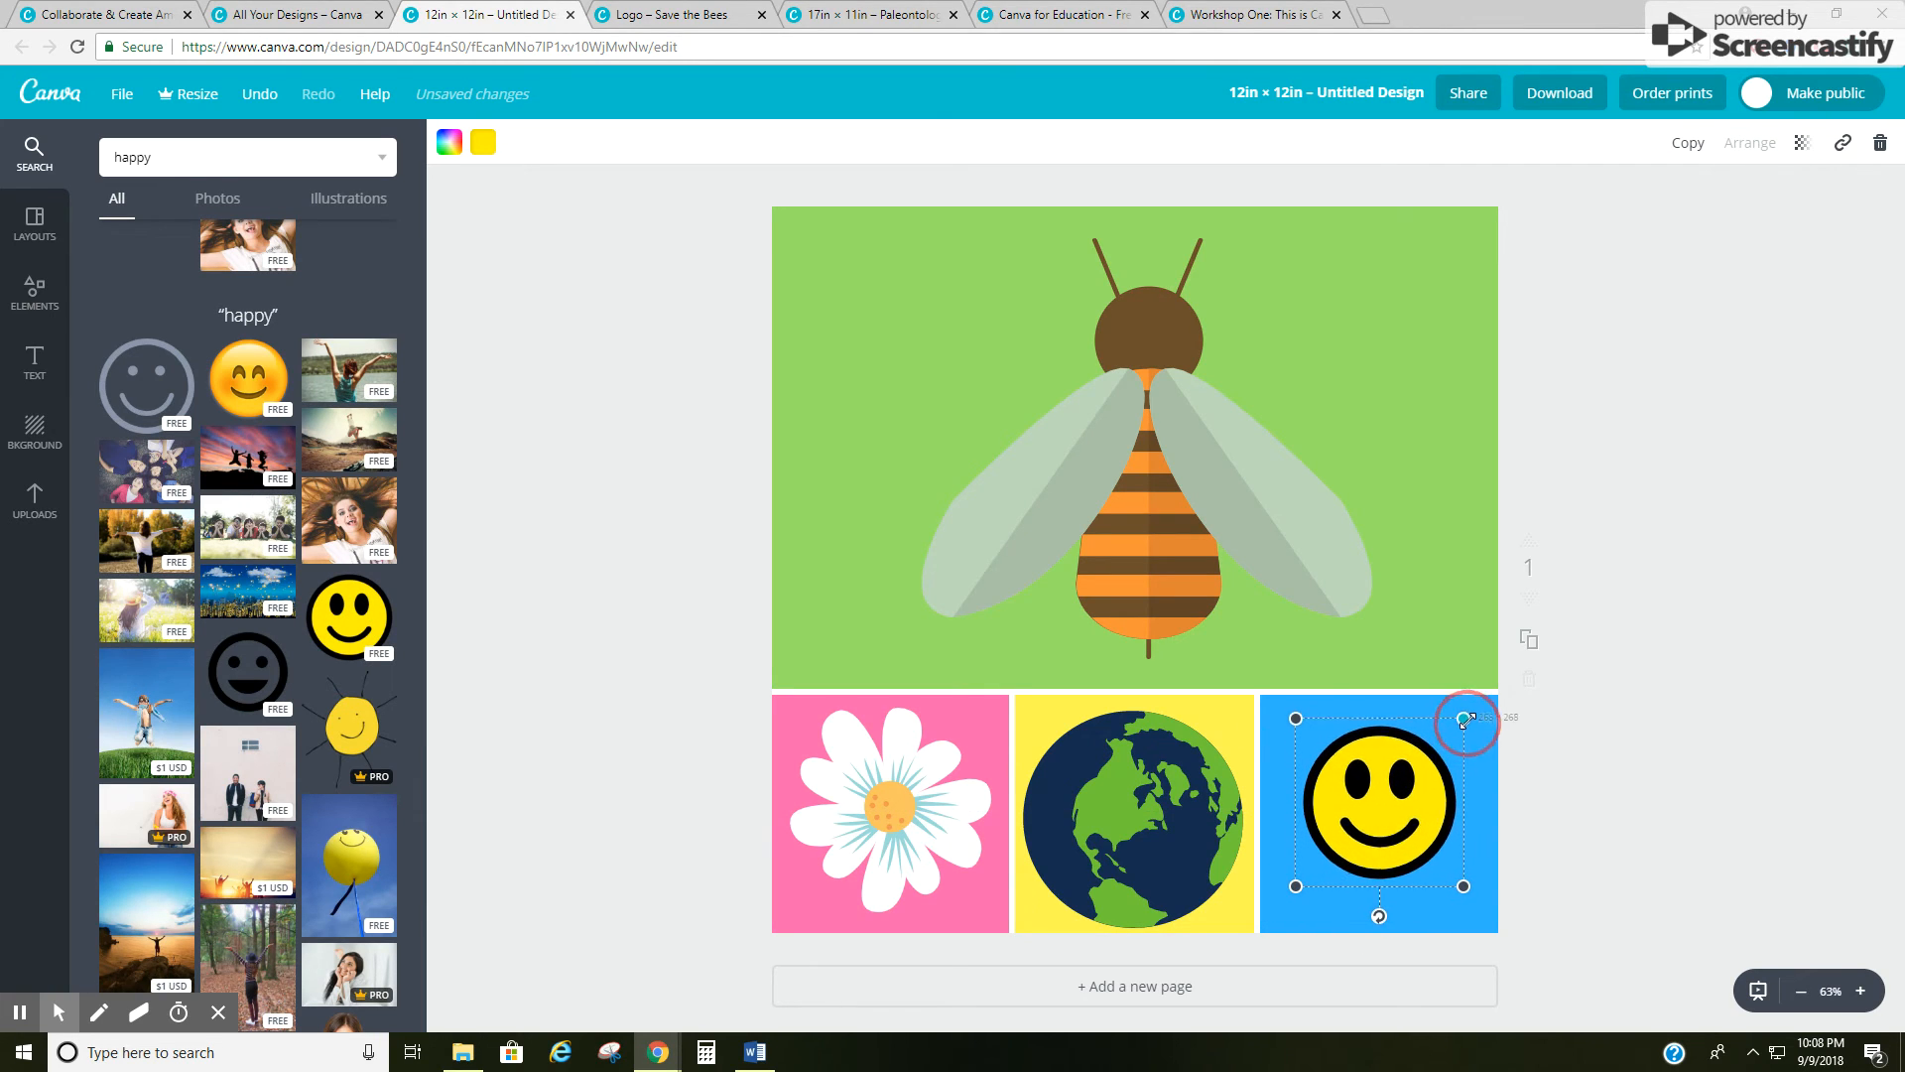
{"action": "left_click_drag", "start_coordinate": [1402, 788], "coordinate": [1400, 796]}
Step: Add the free "Ice Cream Party" text template over the bee's lower body and enlarge it to about the bee's width
{"action": "left_click", "coordinate": [34, 363]}
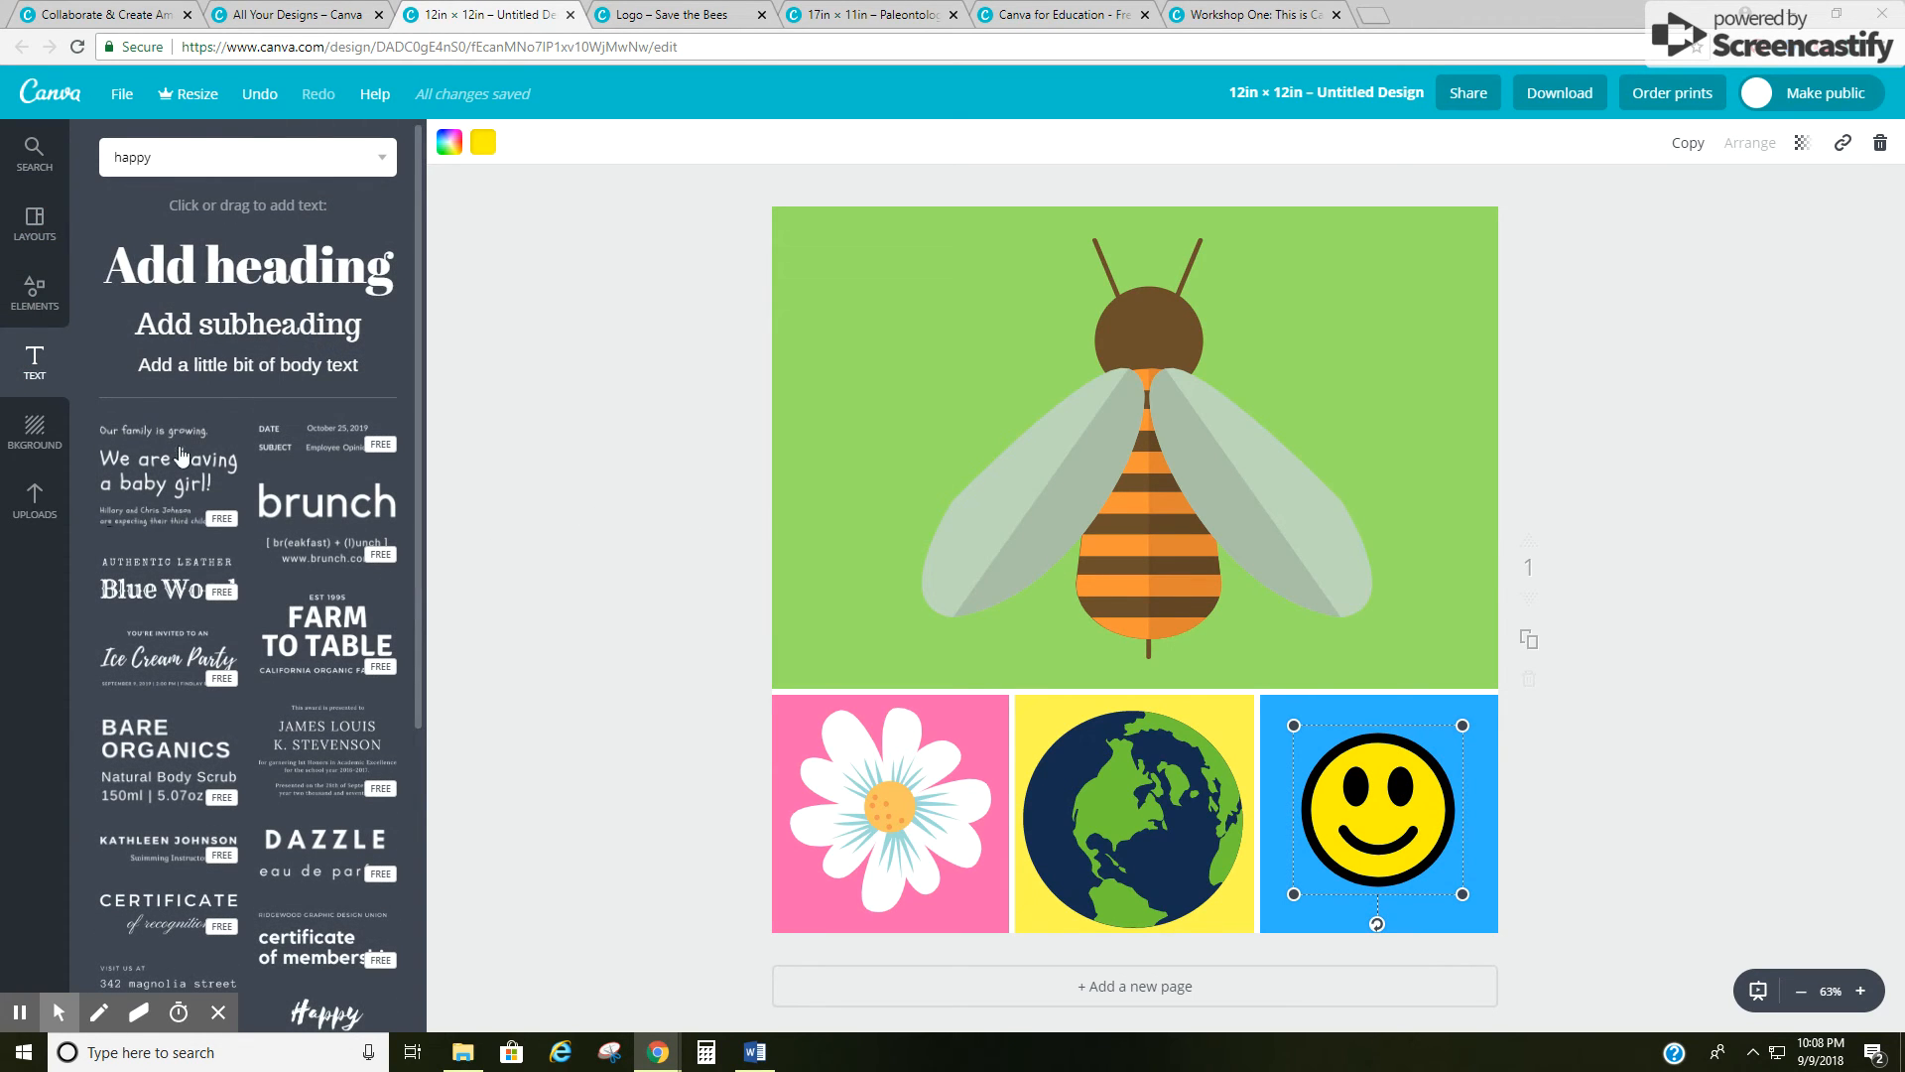
{"action": "scroll", "coordinate": [183, 597], "scroll_direction": "down", "scroll_amount": 3}
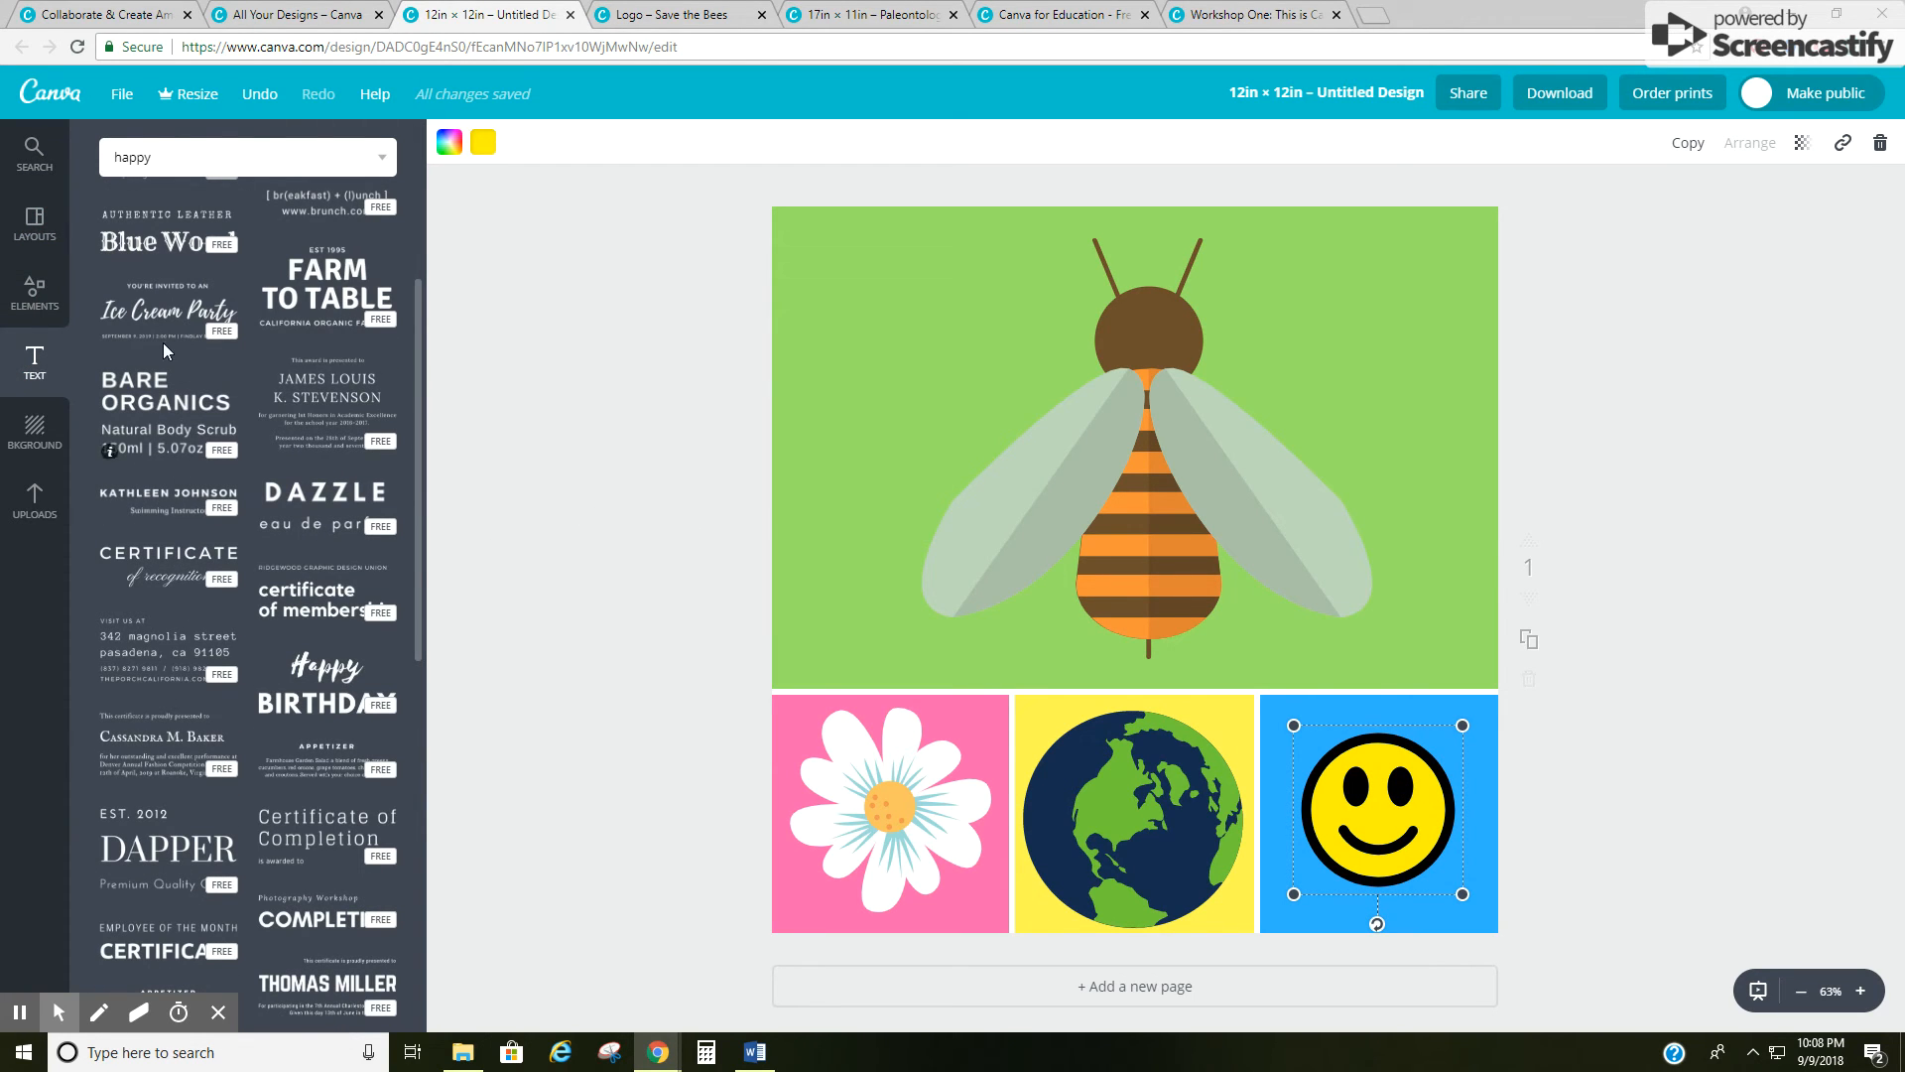
{"action": "left_click", "coordinate": [170, 313]}
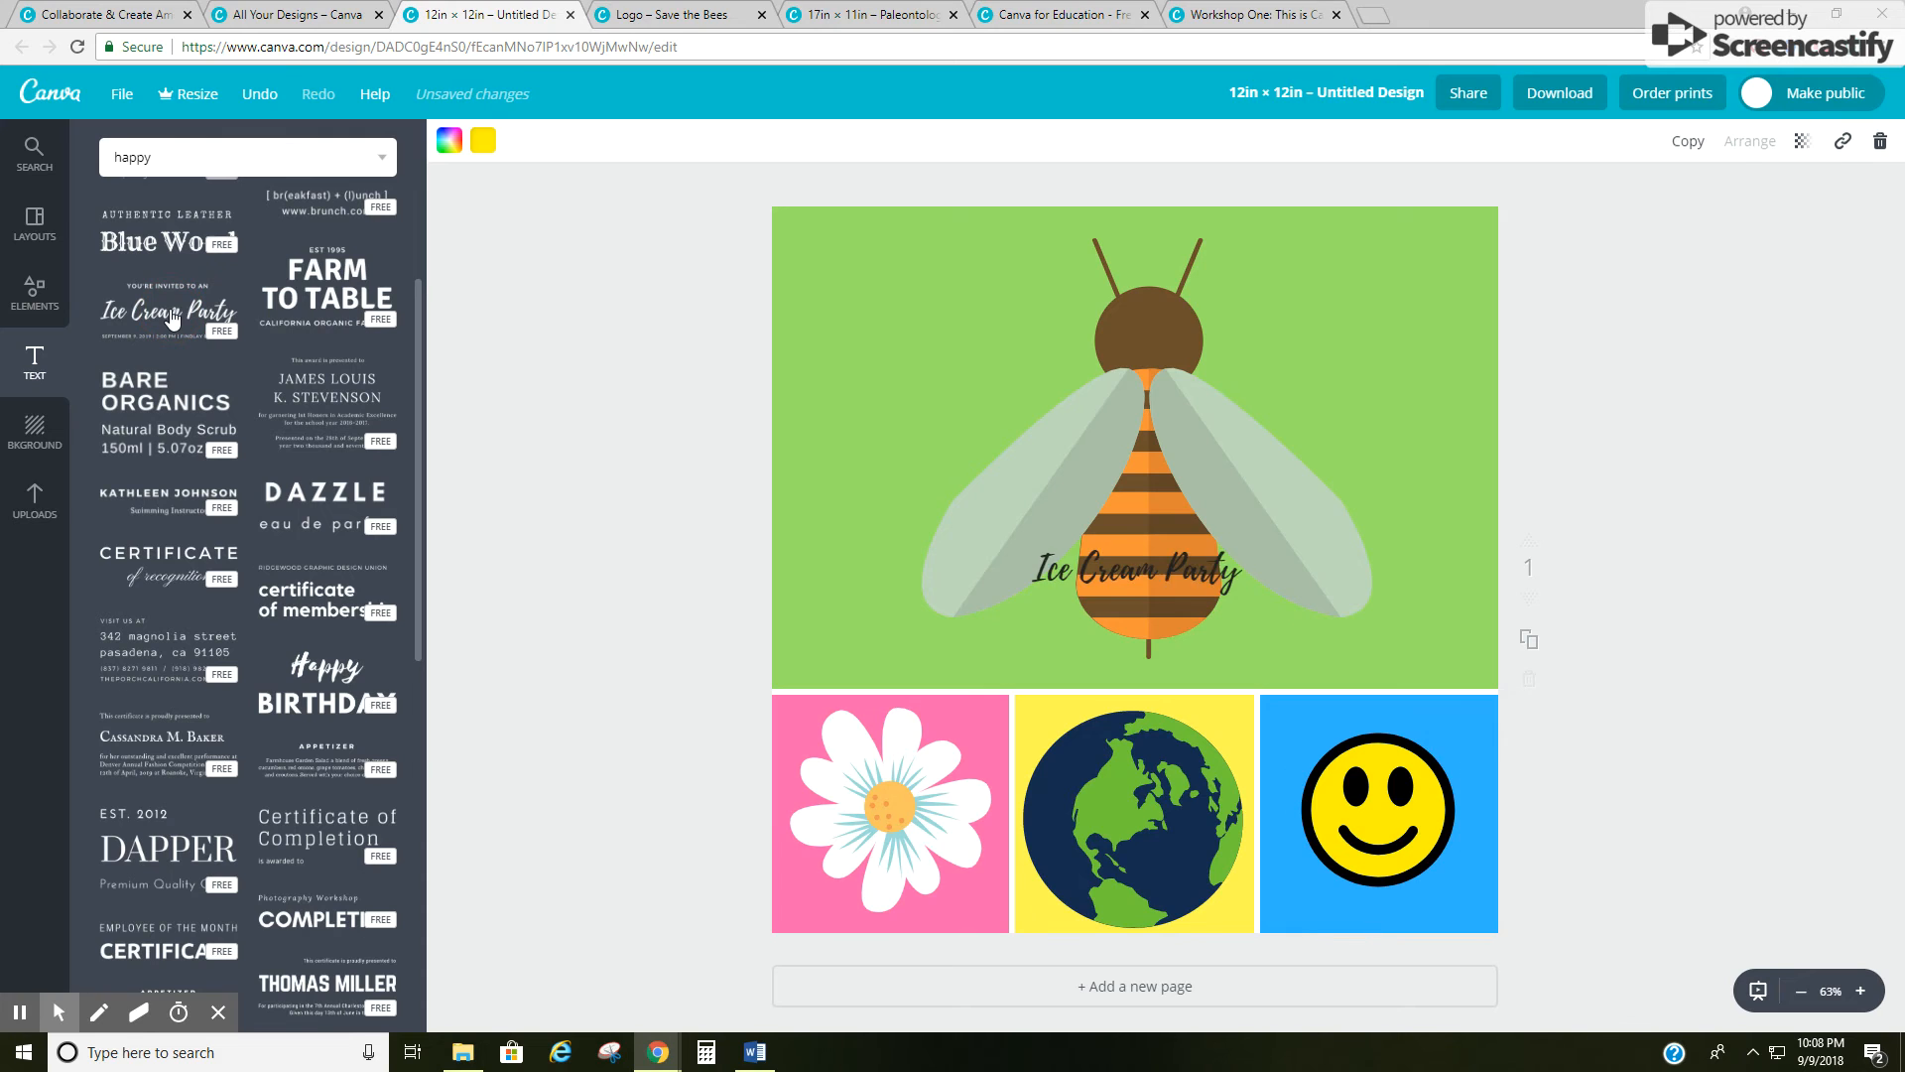
{"action": "left_click", "coordinate": [1085, 565]}
{"action": "left_click_drag", "start_coordinate": [977, 527], "coordinate": [910, 468]}
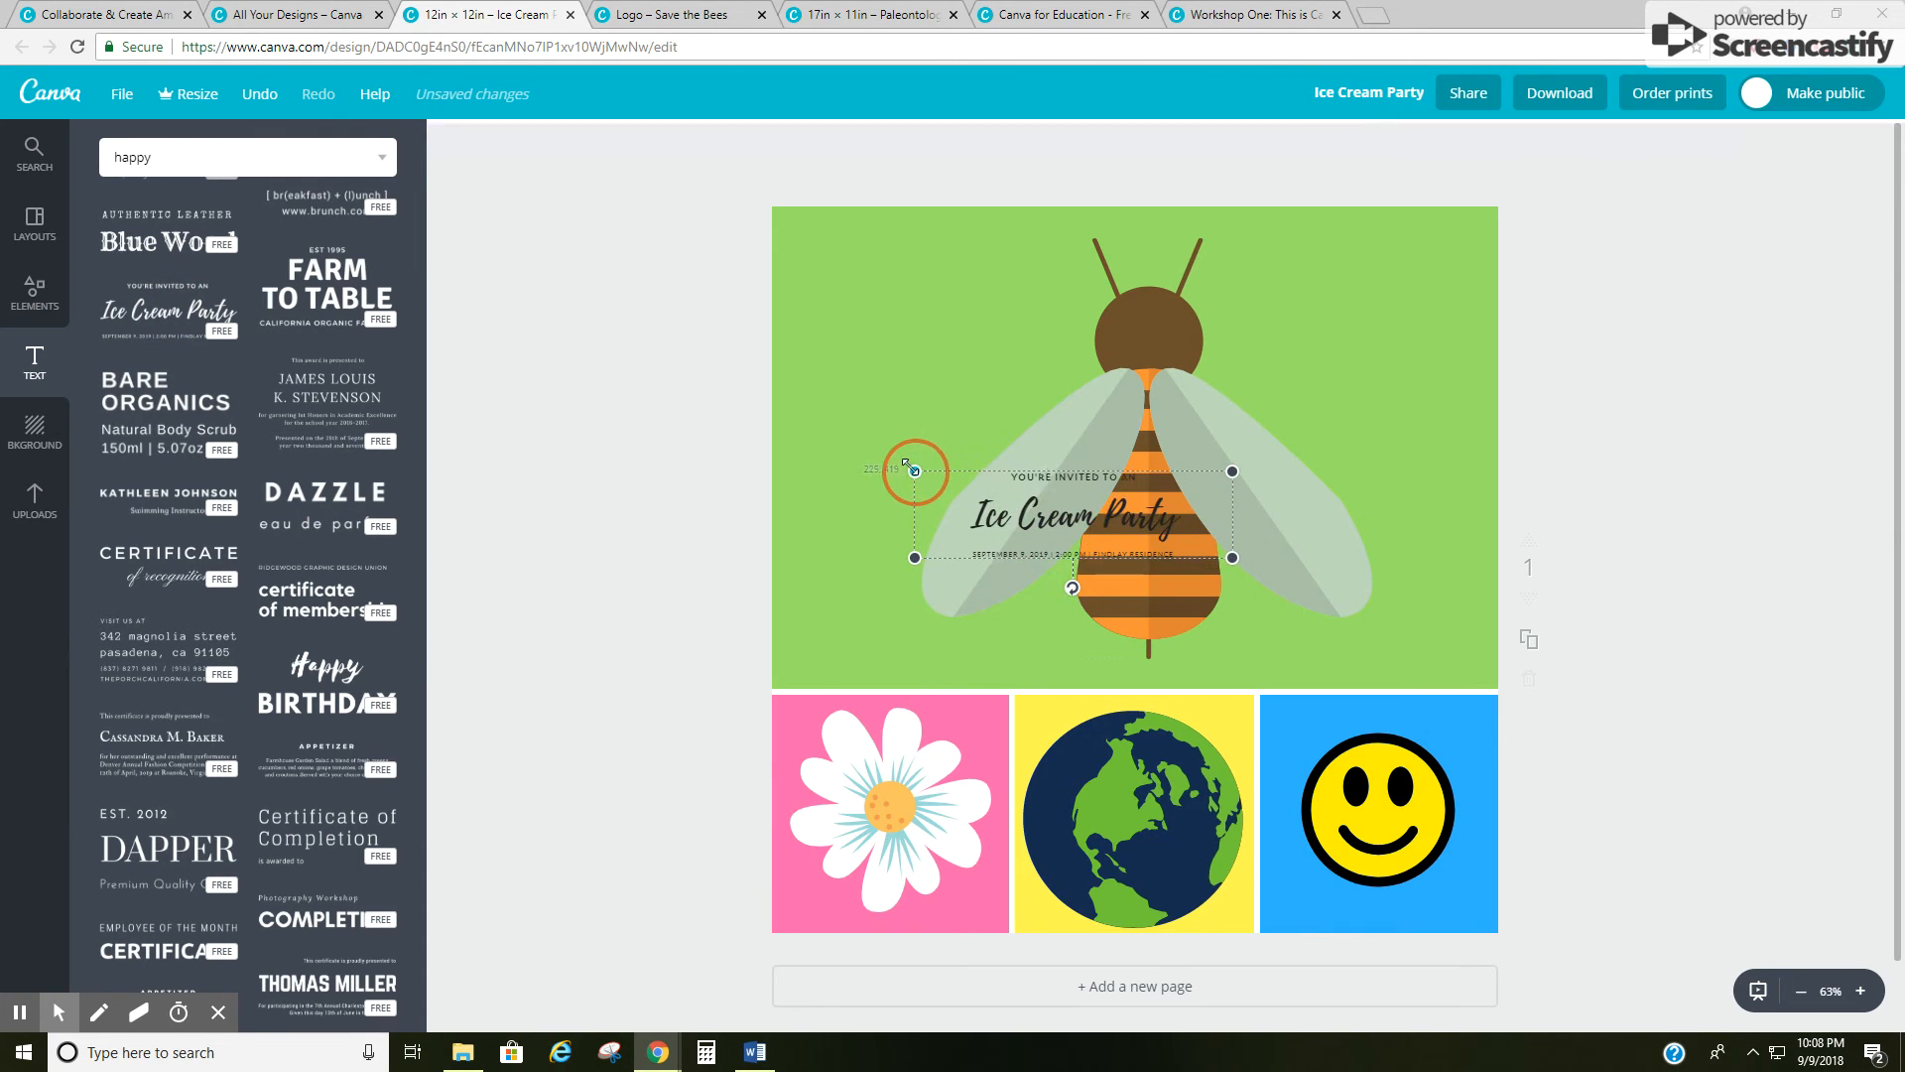
{"action": "left_click_drag", "start_coordinate": [1229, 553], "coordinate": [1368, 625]}
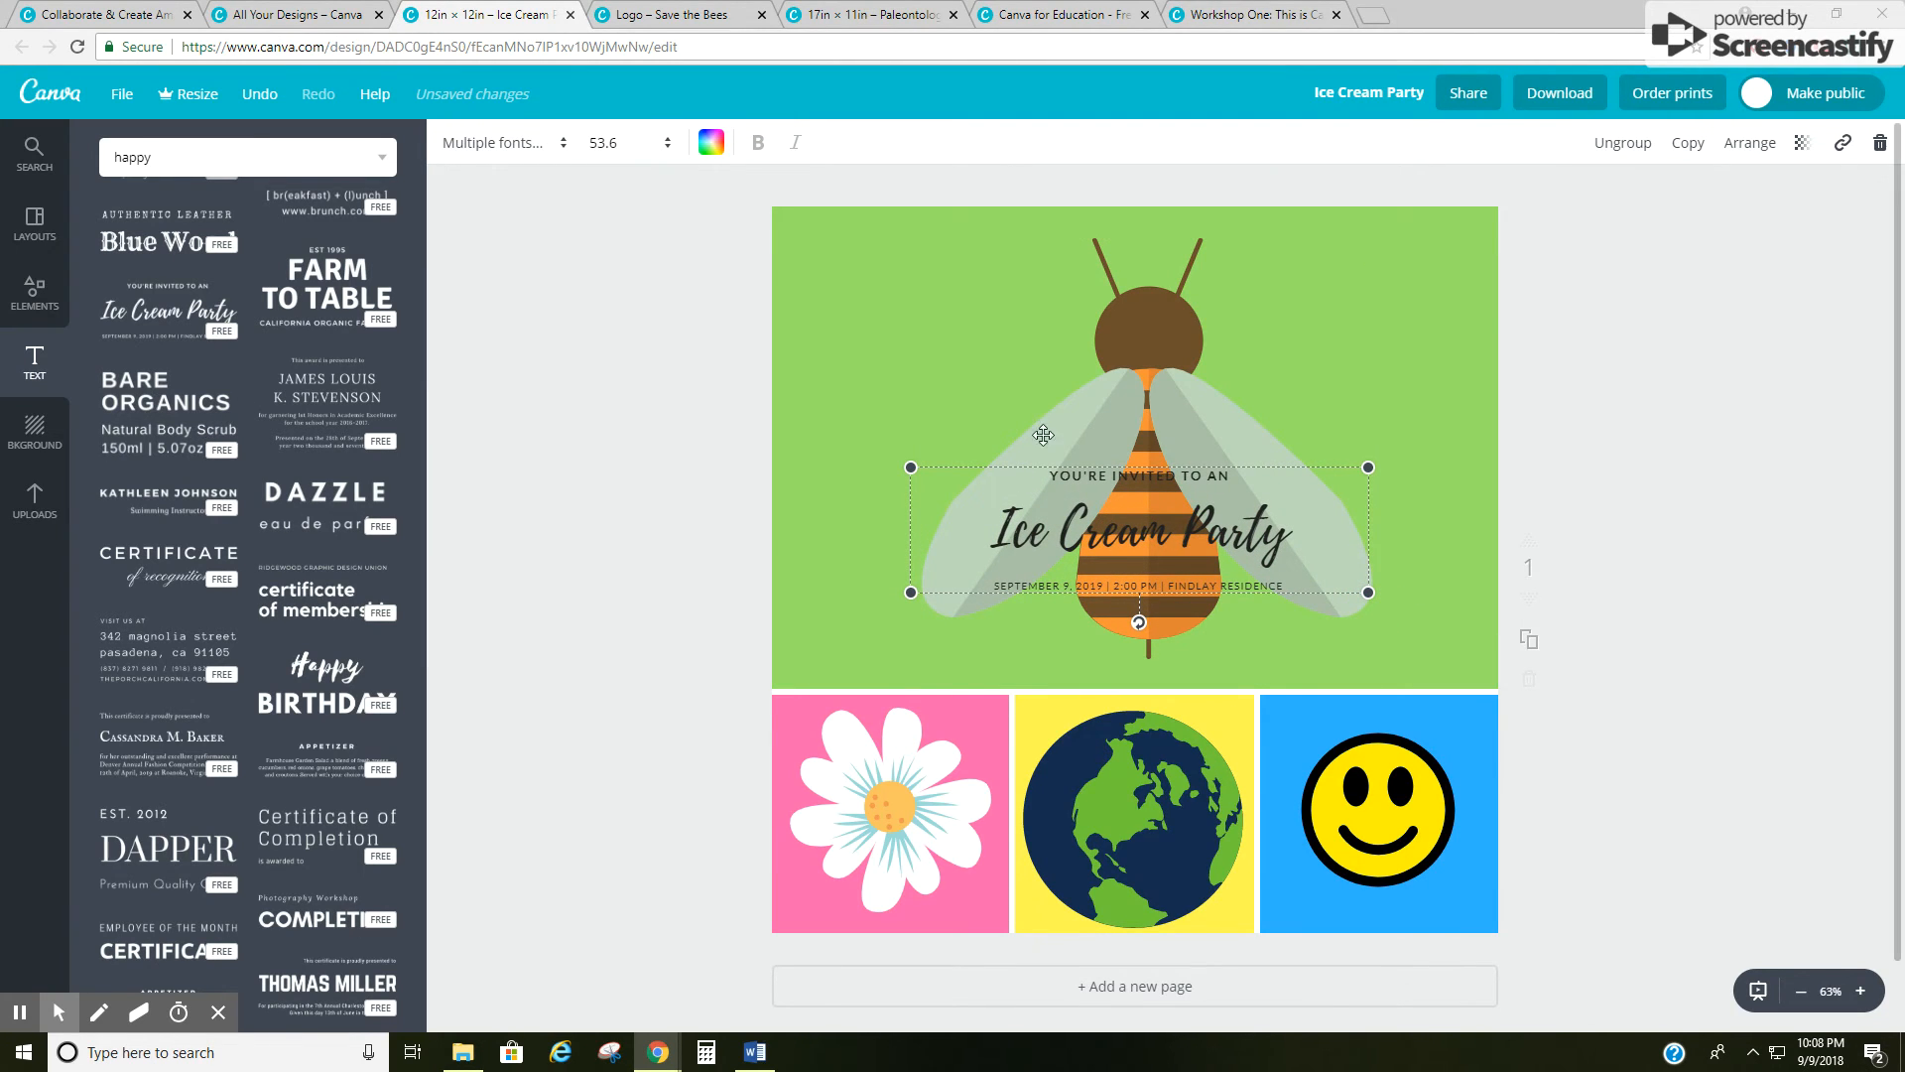
Step: Delete the "You're invited to an" line and the date and location line from the text template
{"action": "left_click", "coordinate": [1140, 477]}
{"action": "left_click", "coordinate": [1142, 476]}
{"action": "key", "text": "BackSpace"}
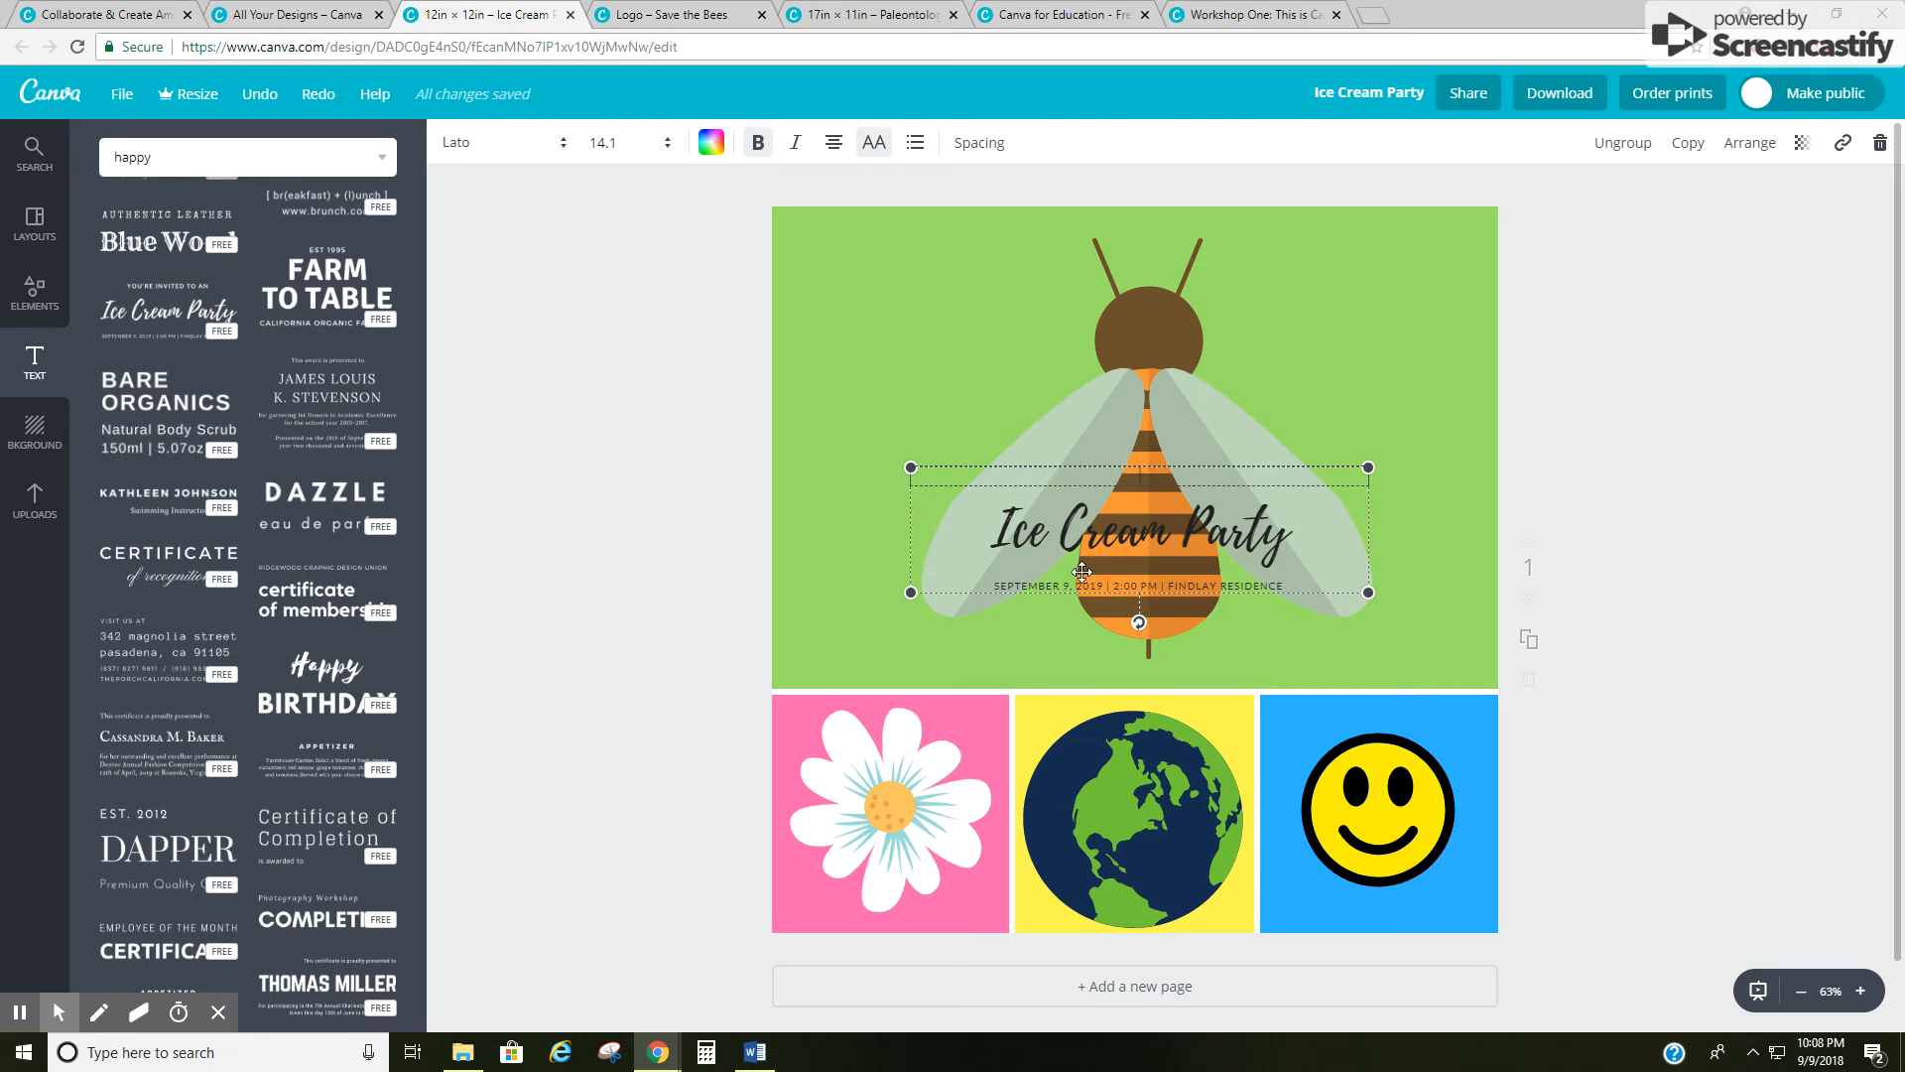
{"action": "left_click", "coordinate": [1091, 591]}
{"action": "left_click", "coordinate": [1094, 593]}
{"action": "key", "text": "BackSpace"}
Step: Replace the "Ice Cream Party" text with "Save the Bees," and "Save the World" on two lines
{"action": "left_click", "coordinate": [1111, 537]}
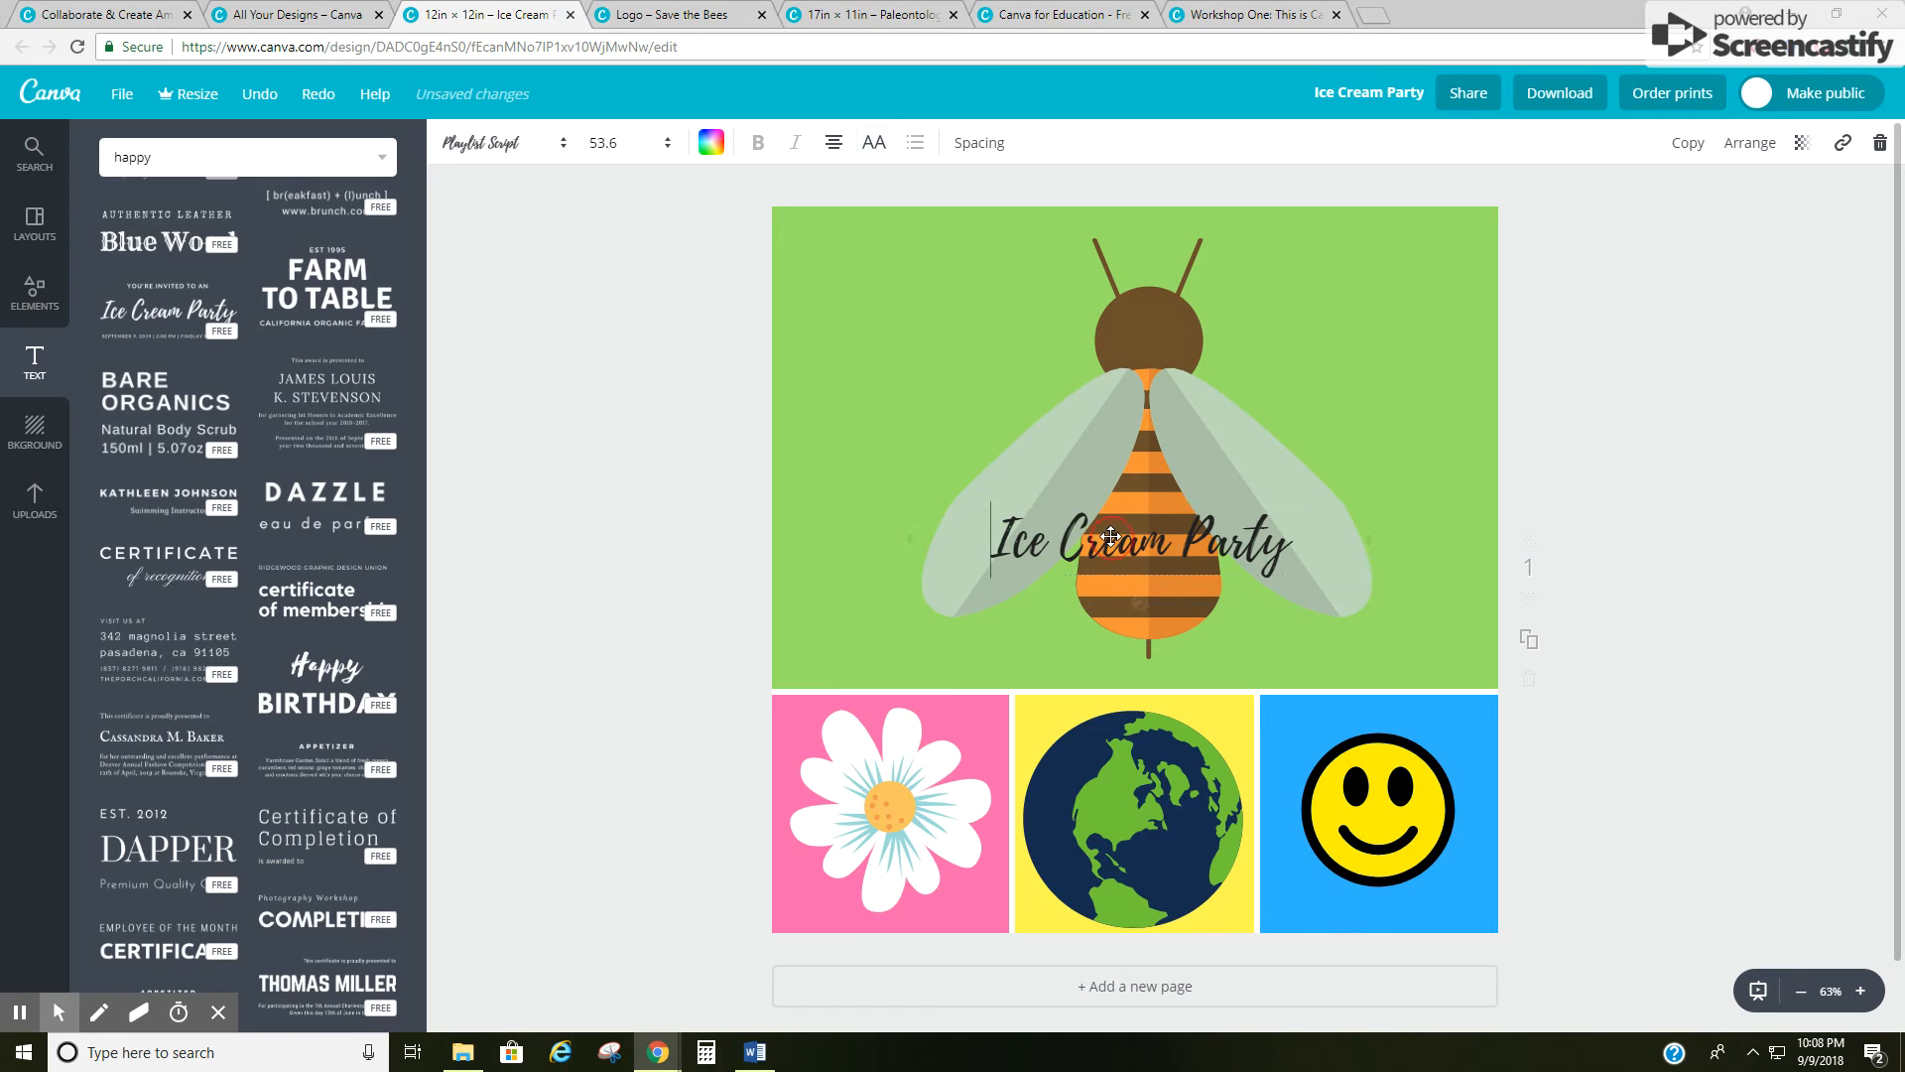
{"action": "triple_click", "coordinate": [1115, 538]}
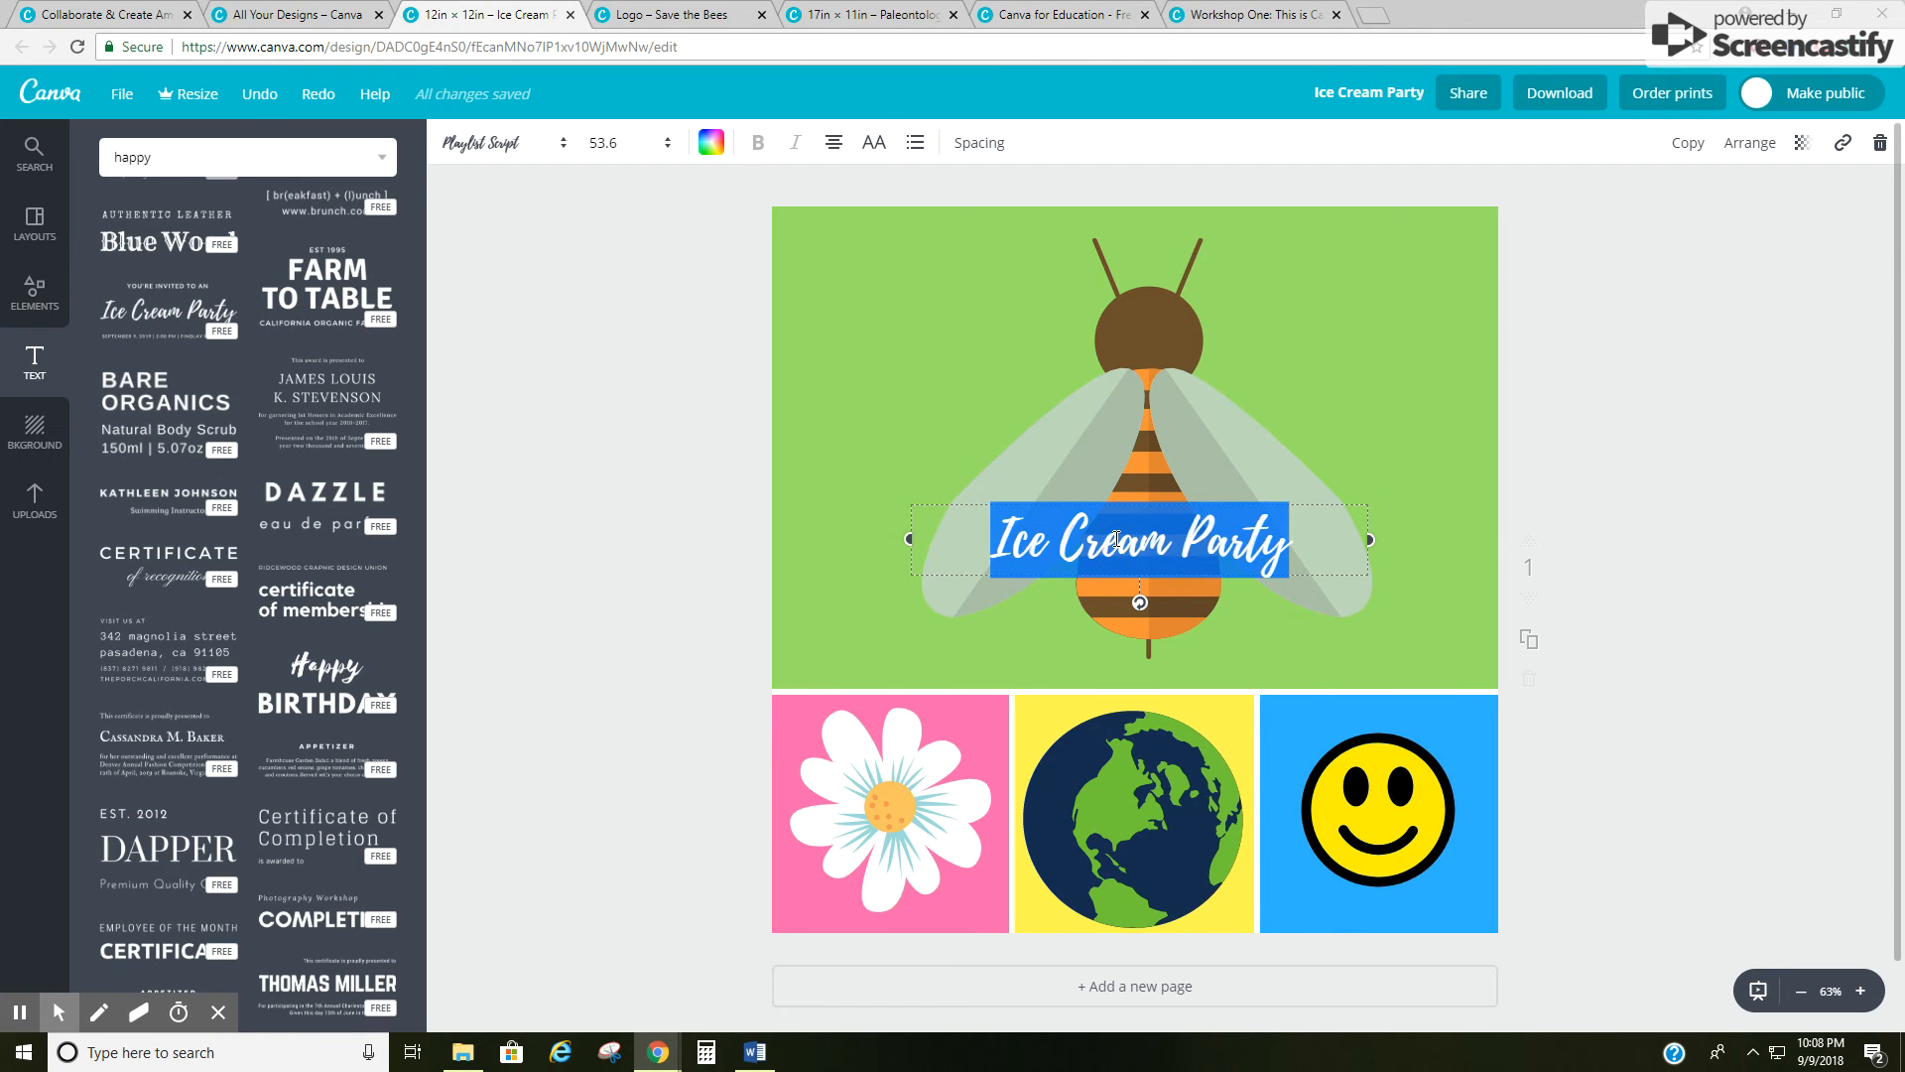
{"action": "key", "text": "BackSpace"}
{"action": "type", "text": "Save the Bees,"}
{"action": "key", "text": "Return"}
{"action": "type", "text": "Save the World"}
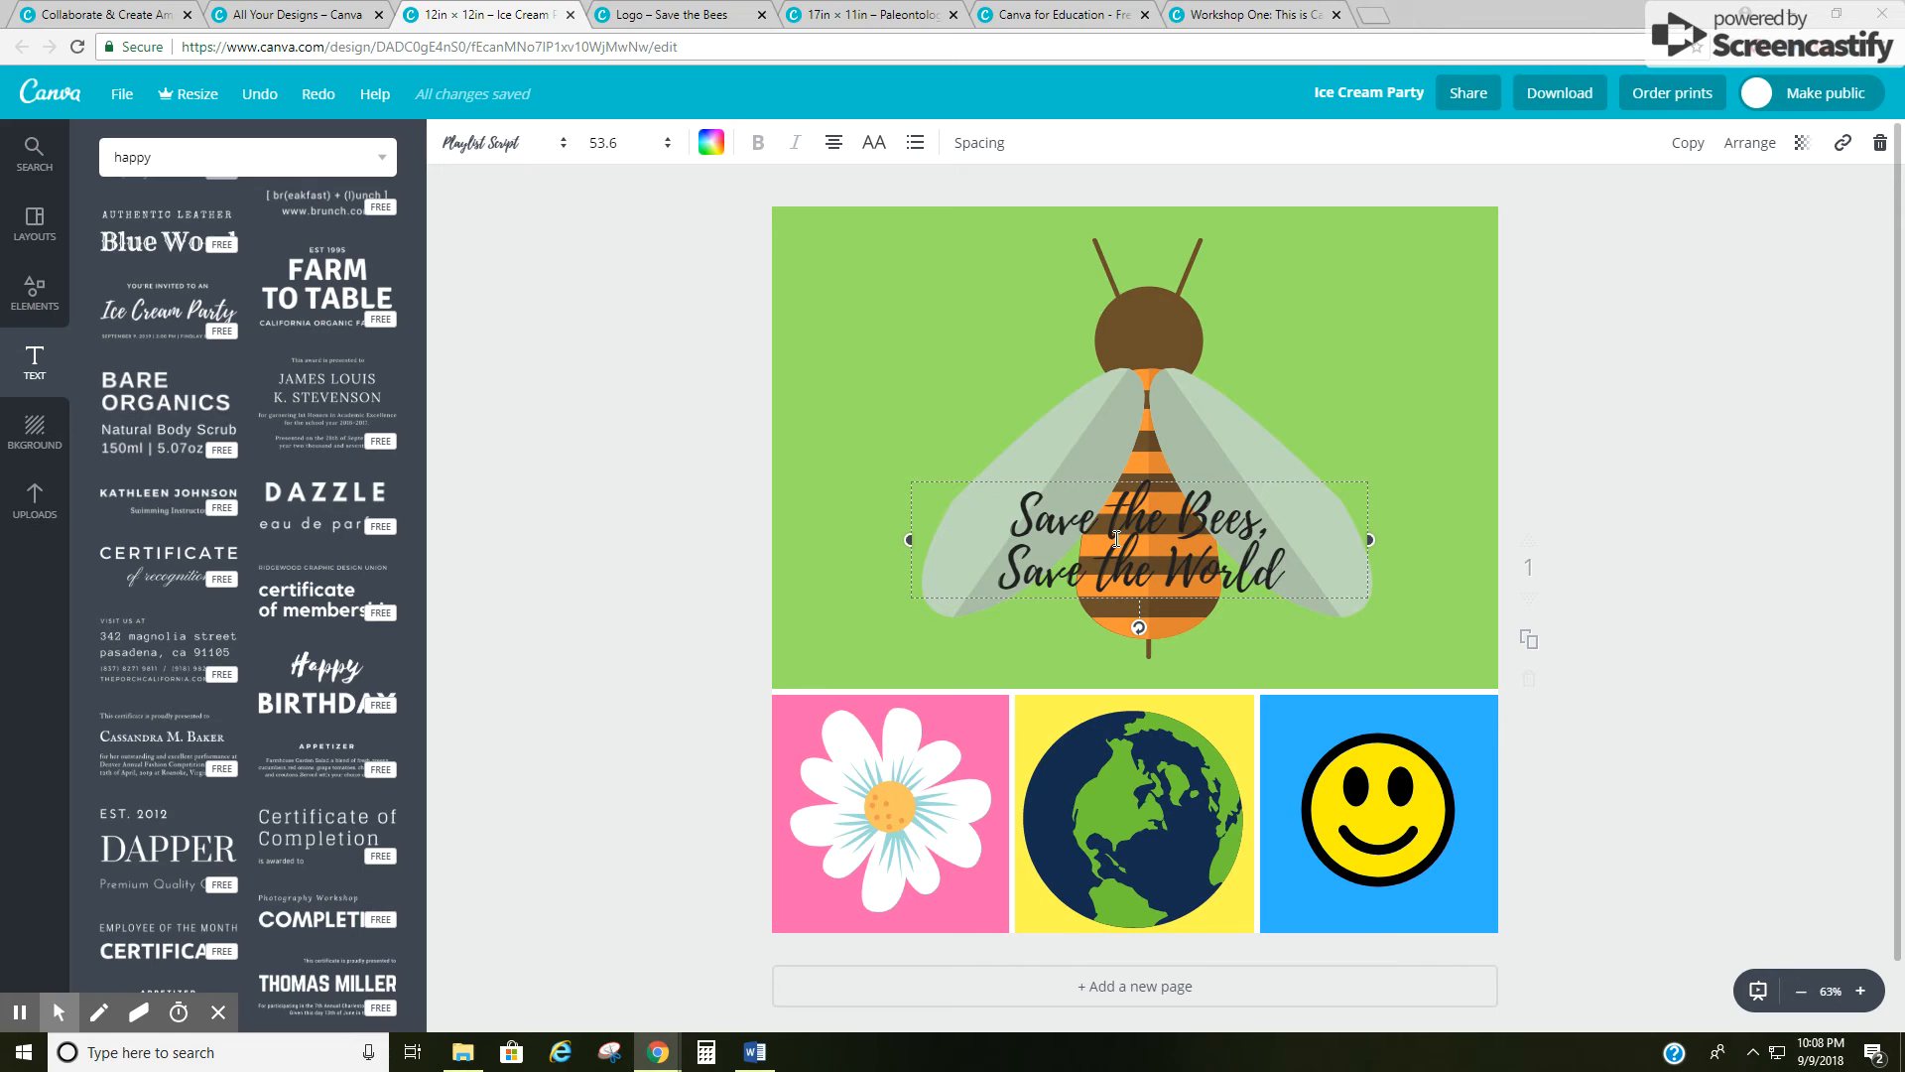
Step: Nudge the bee slightly up and to the right, and set the whole slogan's font size to 88
{"action": "left_click", "coordinate": [1269, 446]}
{"action": "mouse_move", "coordinate": [1221, 438]}
{"action": "left_mouse_down"}
{"action": "mouse_move", "coordinate": [1217, 416]}
{"action": "mouse_move", "coordinate": [1233, 423]}
{"action": "left_mouse_up"}
{"action": "left_click", "coordinate": [1229, 572]}
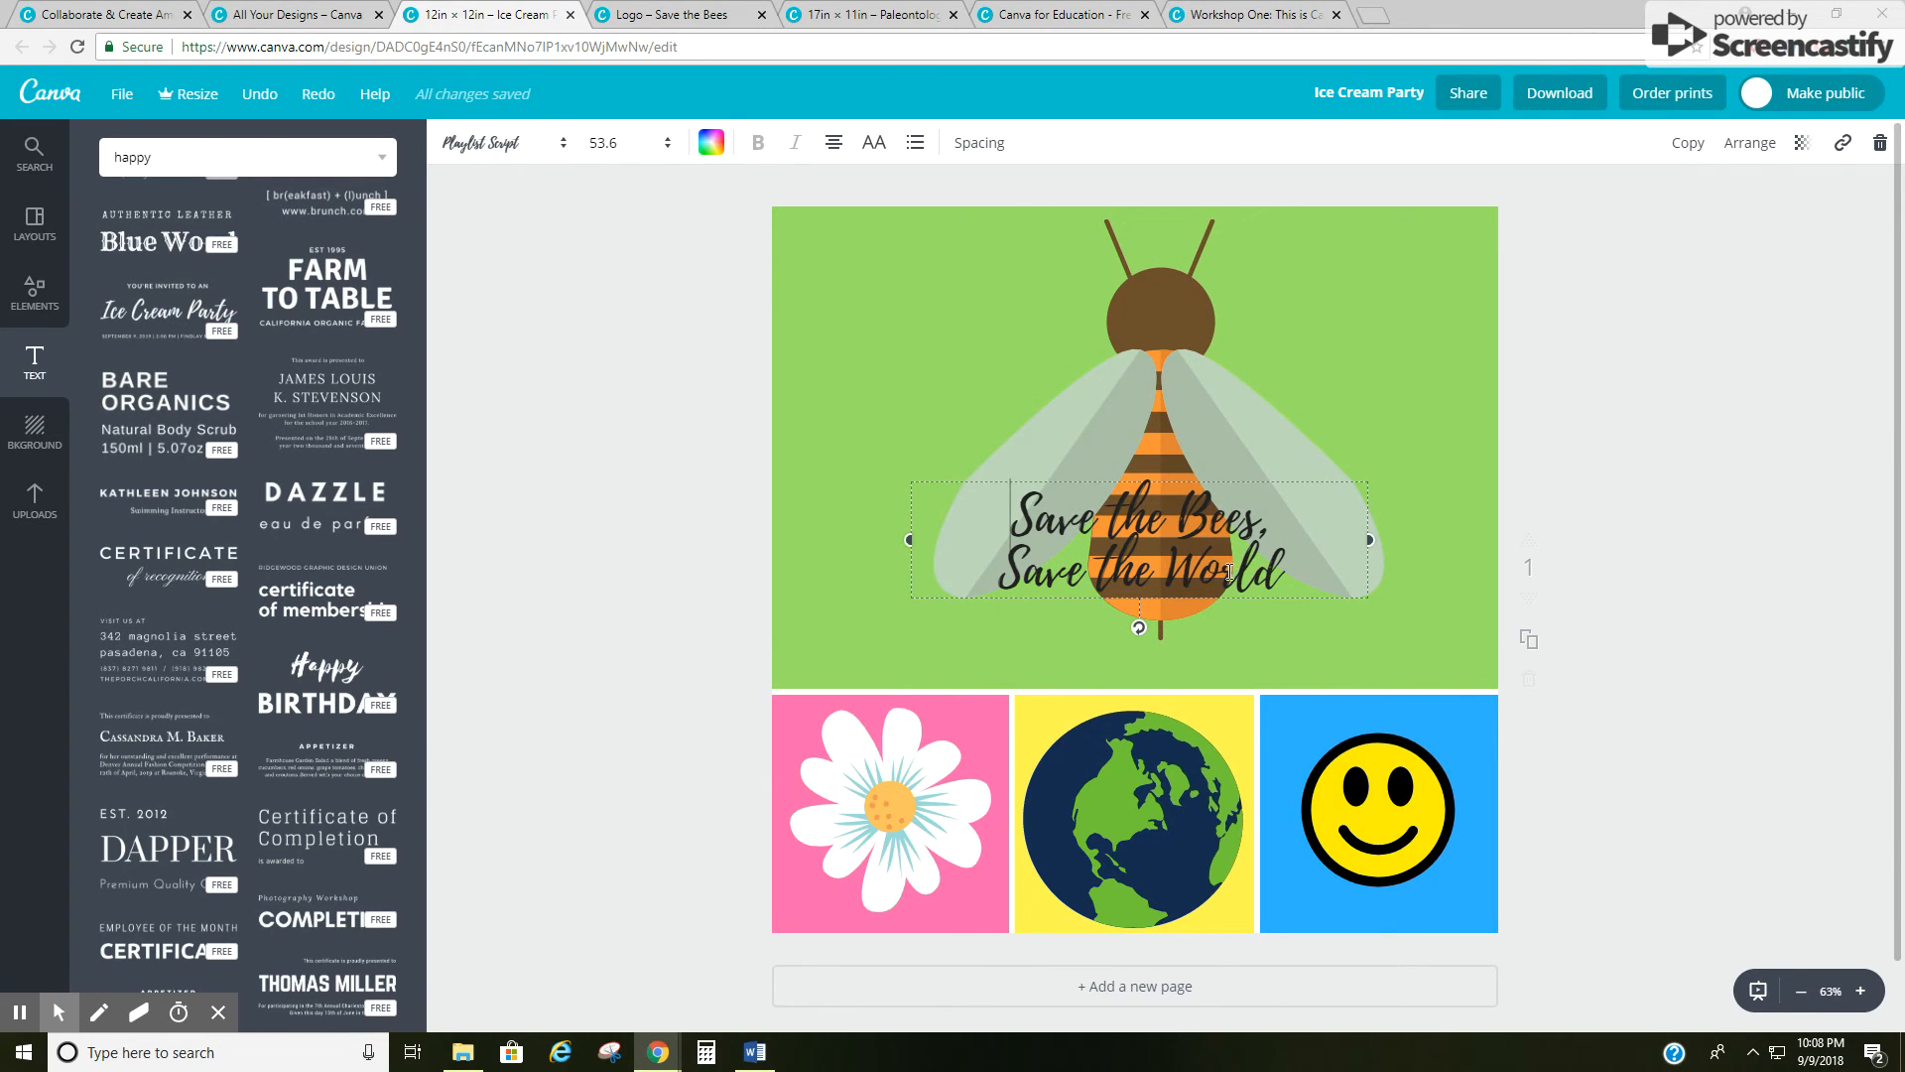
{"action": "left_click_drag", "start_coordinate": [1281, 580], "coordinate": [1013, 501]}
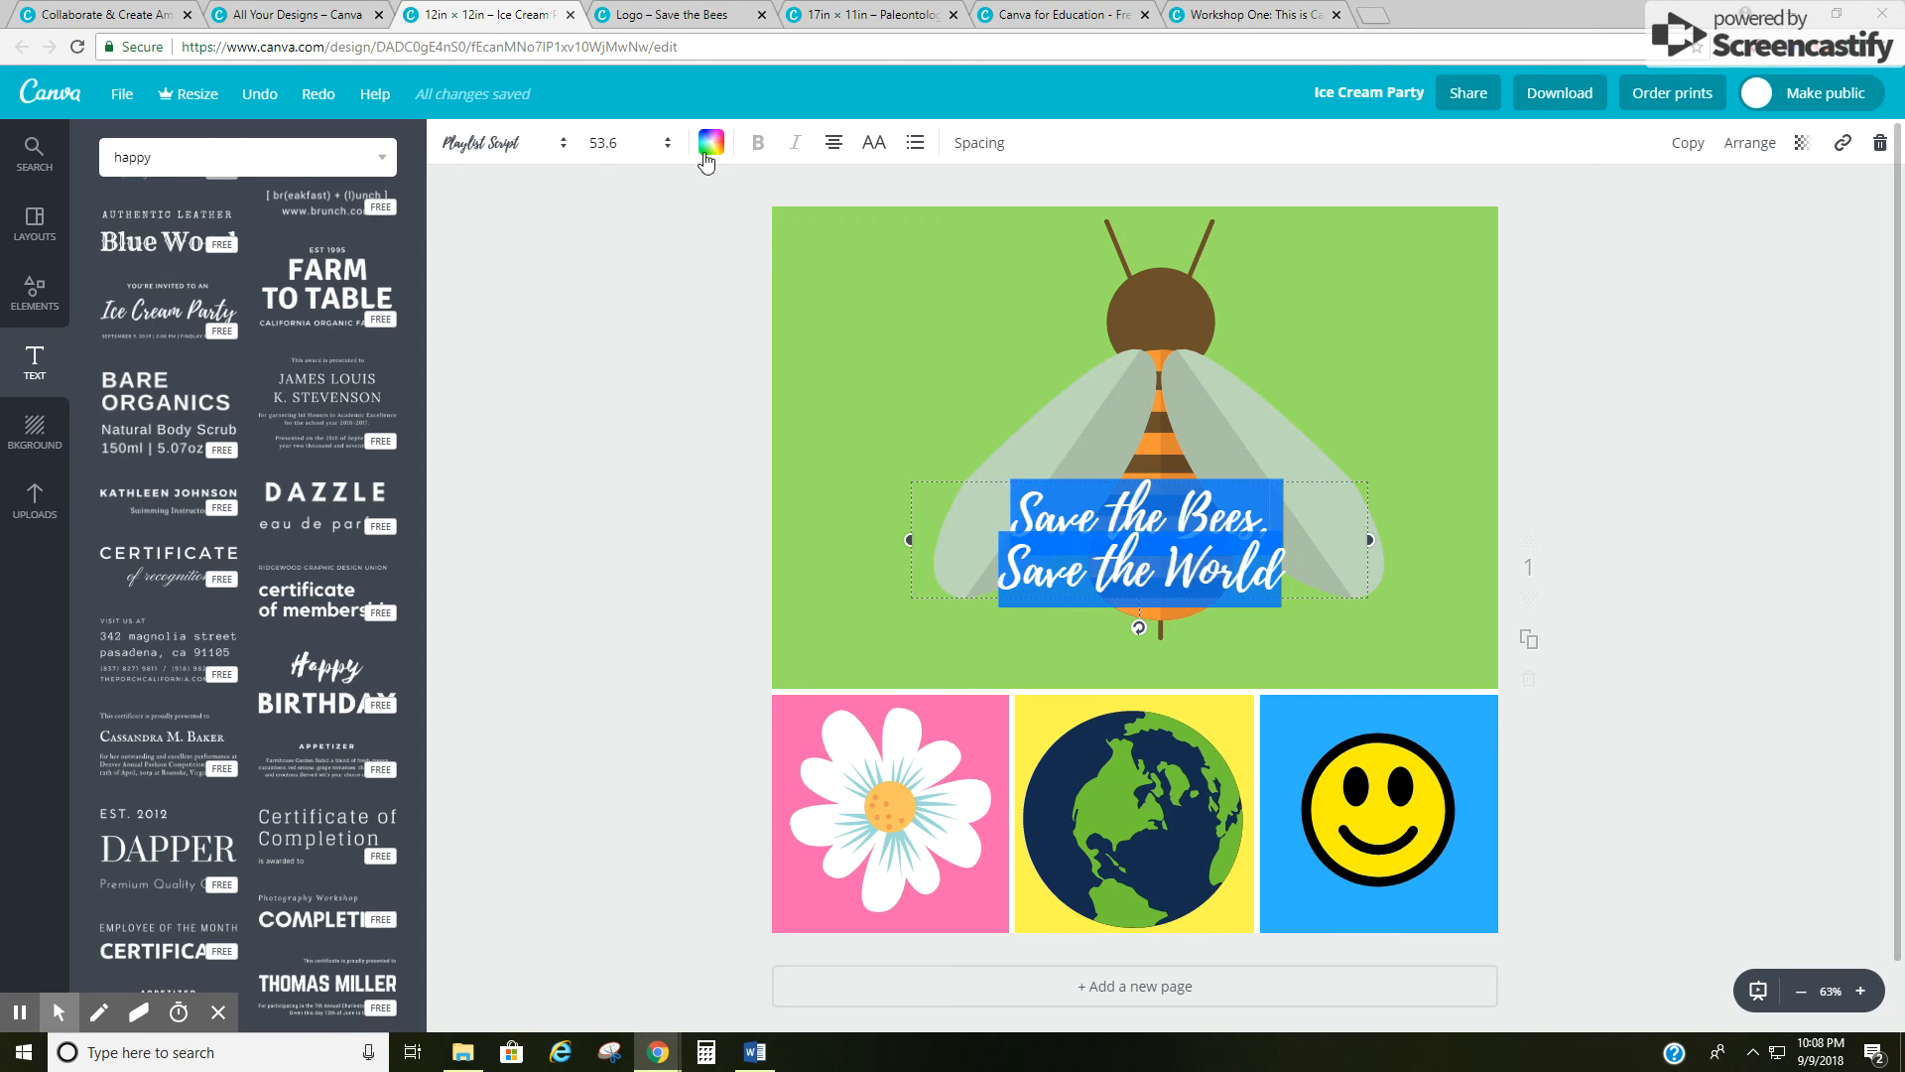
{"action": "left_click", "coordinate": [669, 144]}
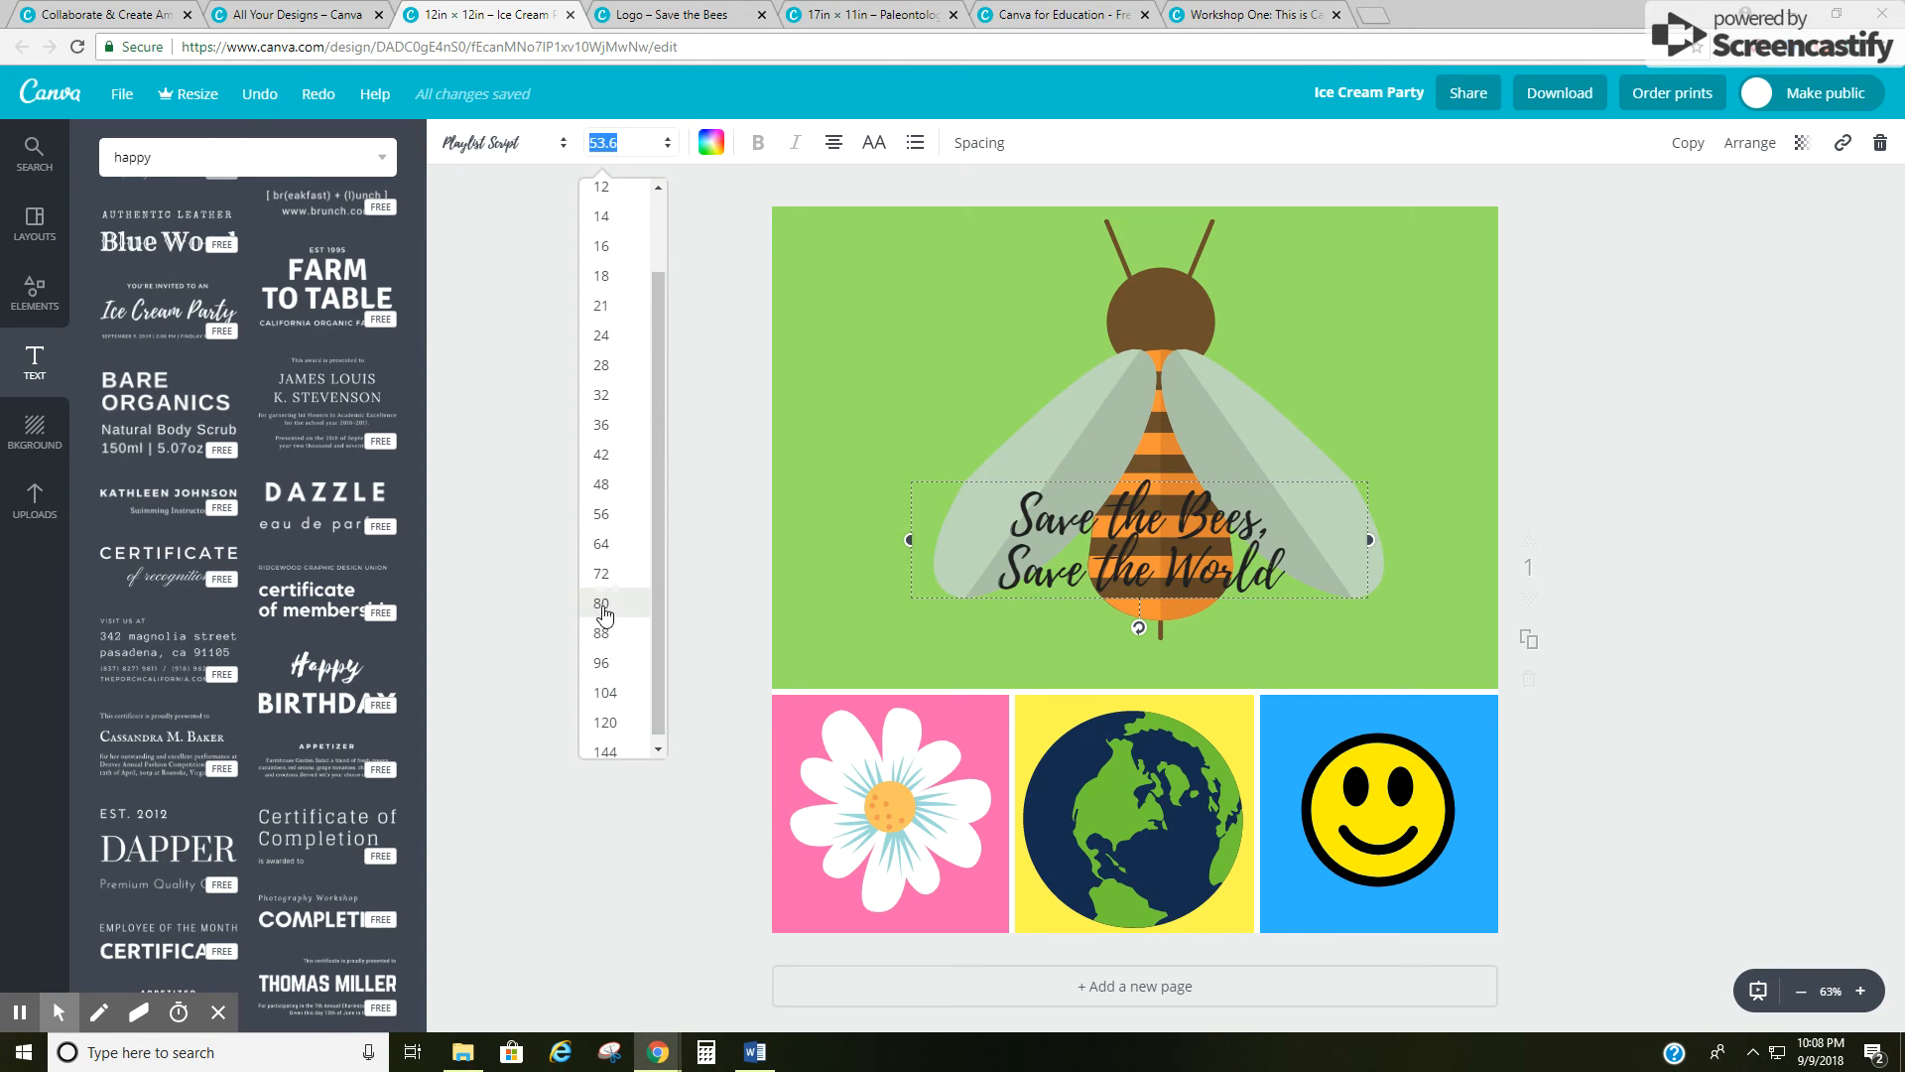
{"action": "left_click", "coordinate": [601, 633]}
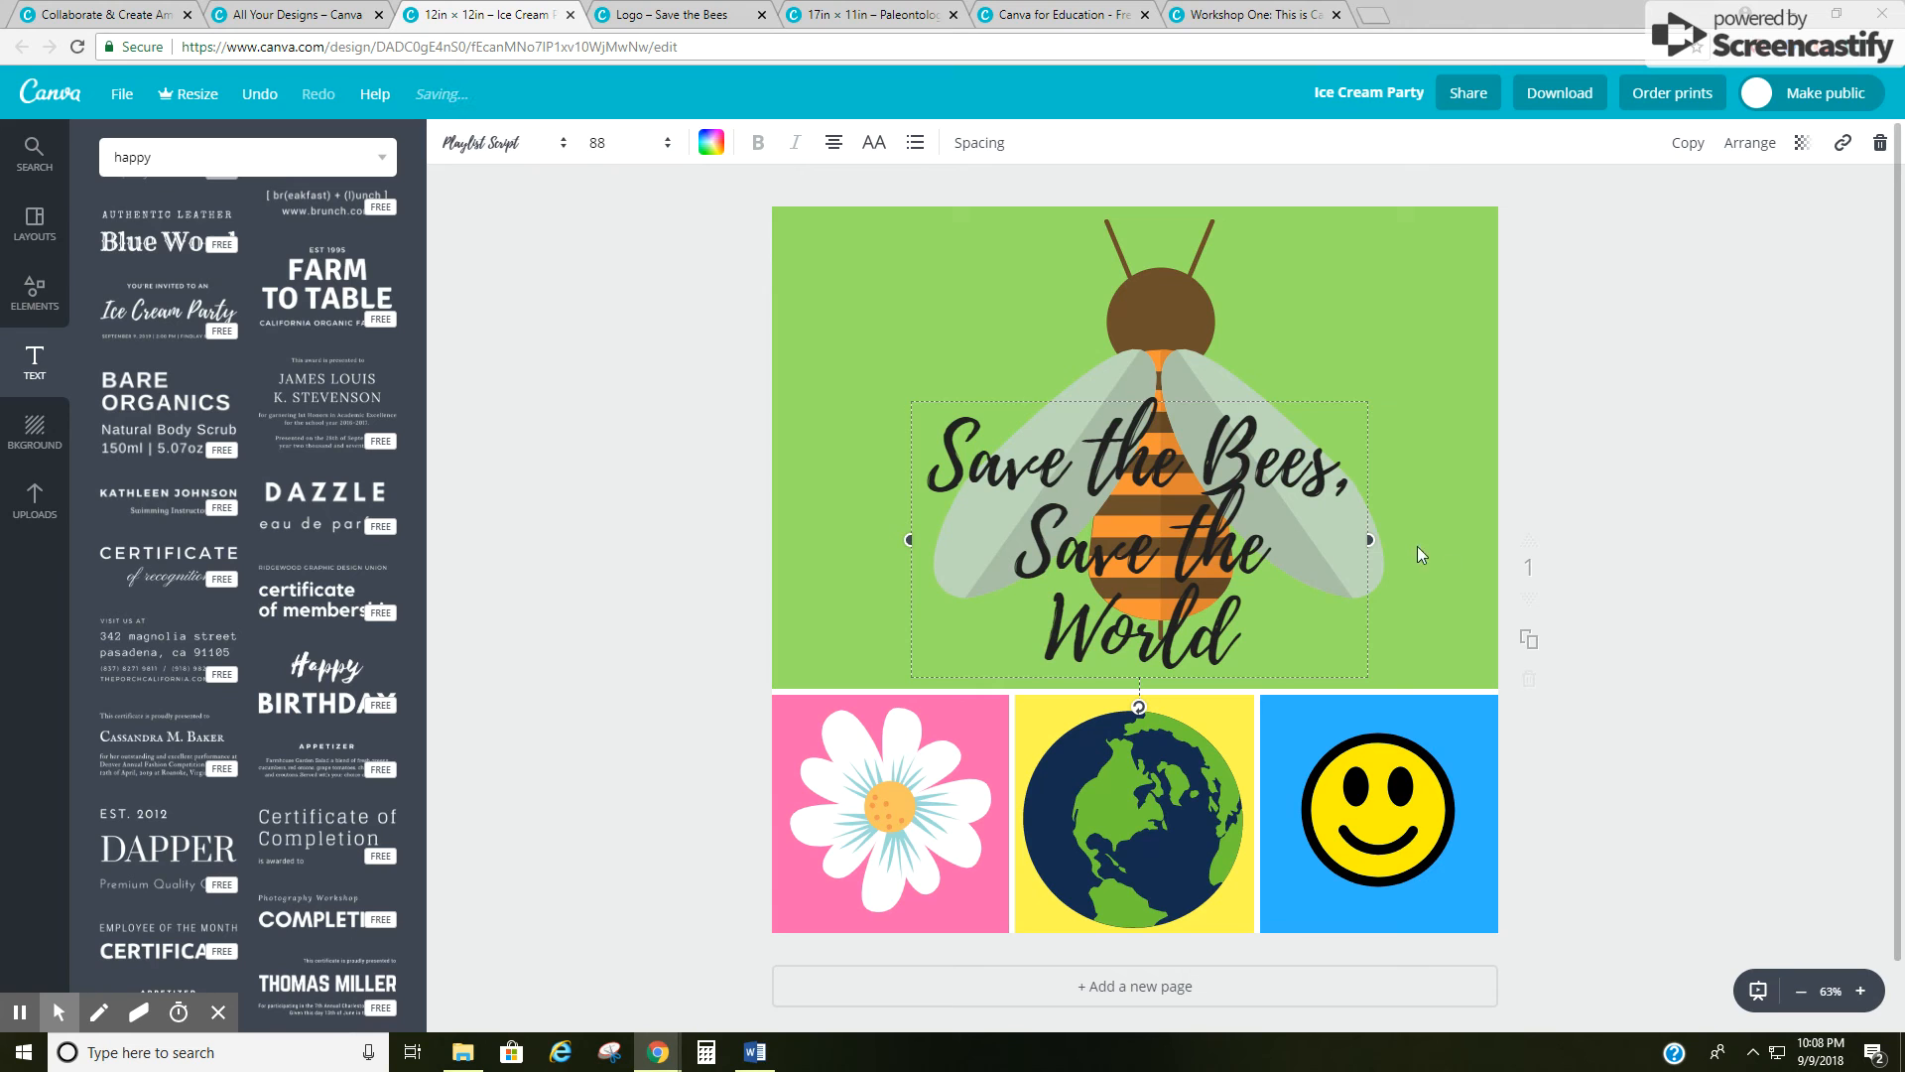
Step: Shrink the bee slightly and reposition it near the middle of the green frame's upper part
{"action": "left_click_drag", "start_coordinate": [1212, 342], "coordinate": [1228, 323]}
{"action": "left_click_drag", "start_coordinate": [1381, 207], "coordinate": [1306, 278]}
{"action": "left_click_drag", "start_coordinate": [1146, 359], "coordinate": [1194, 313]}
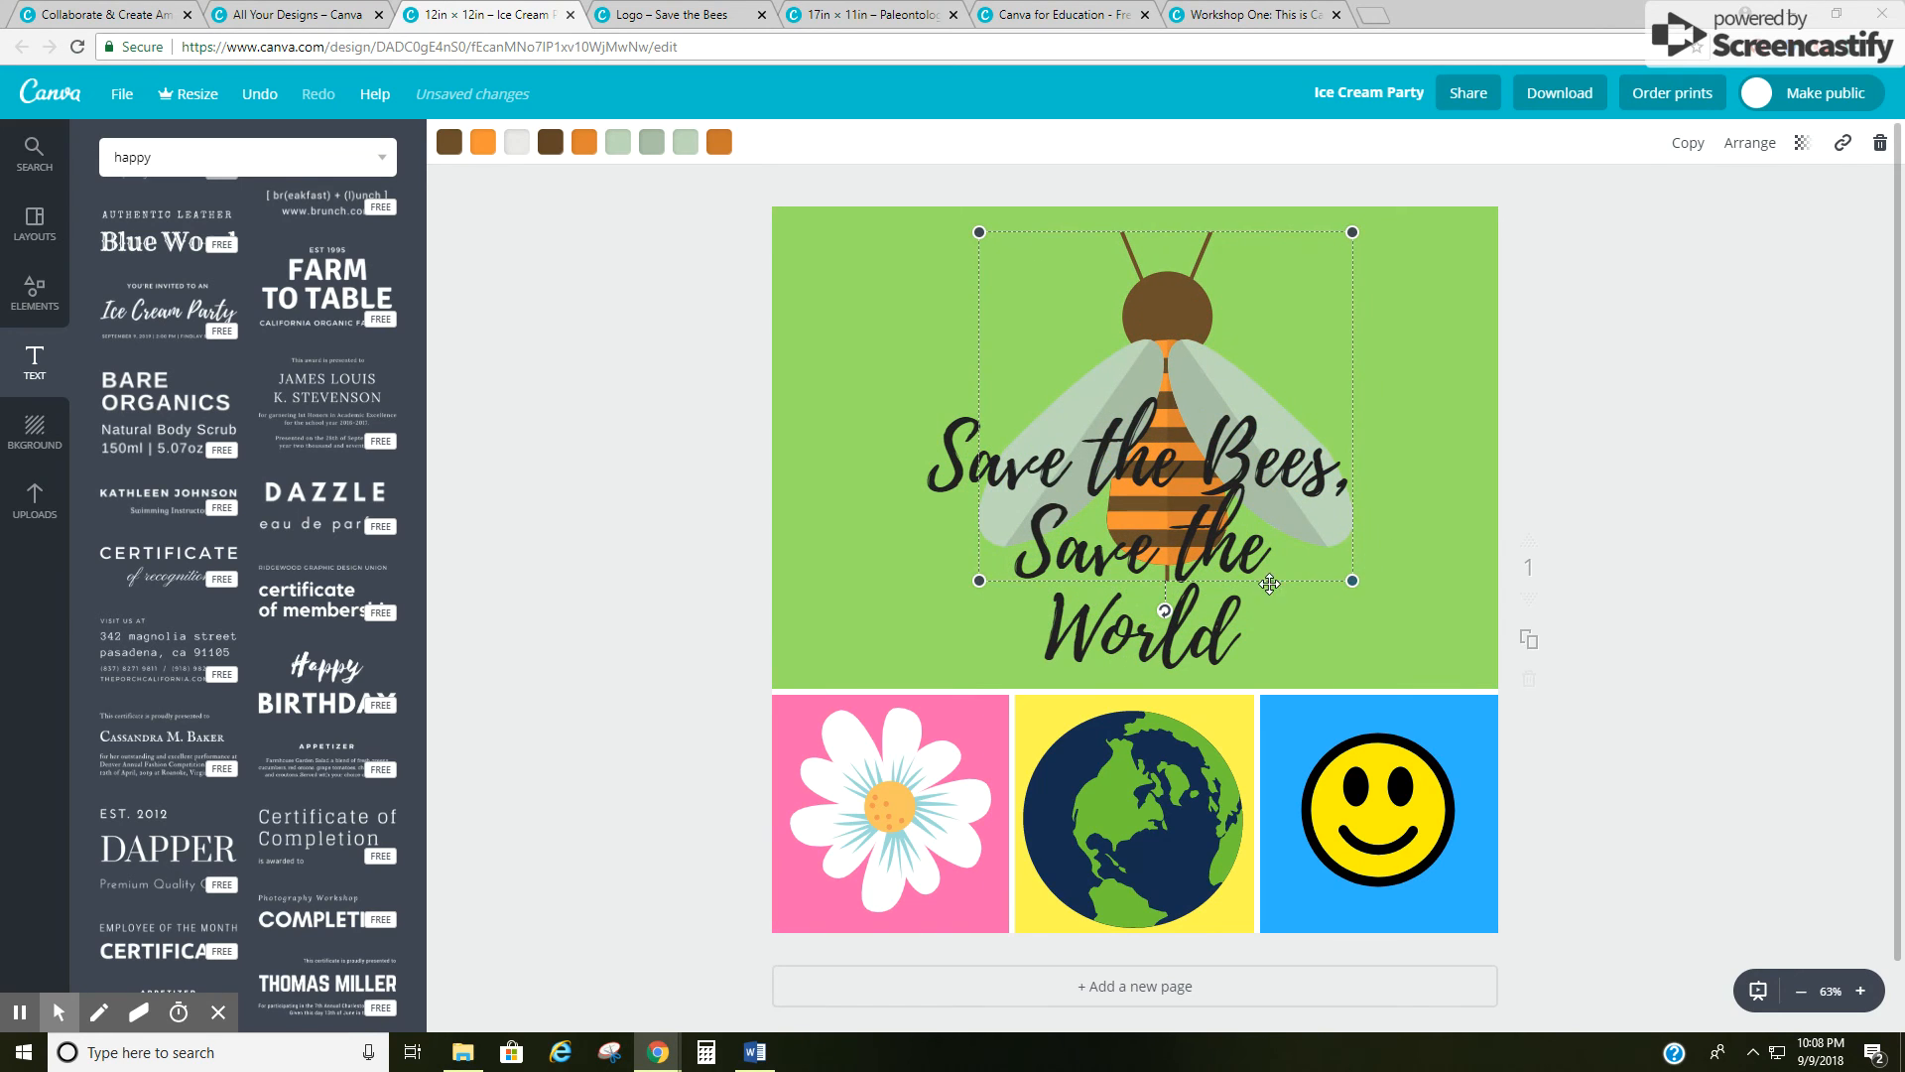
Step: Widen the slogan's text box until "Save the World" fits on a single line, and deselect it
{"action": "left_click", "coordinate": [1174, 615]}
{"action": "left_click_drag", "start_coordinate": [1375, 543], "coordinate": [1460, 540]}
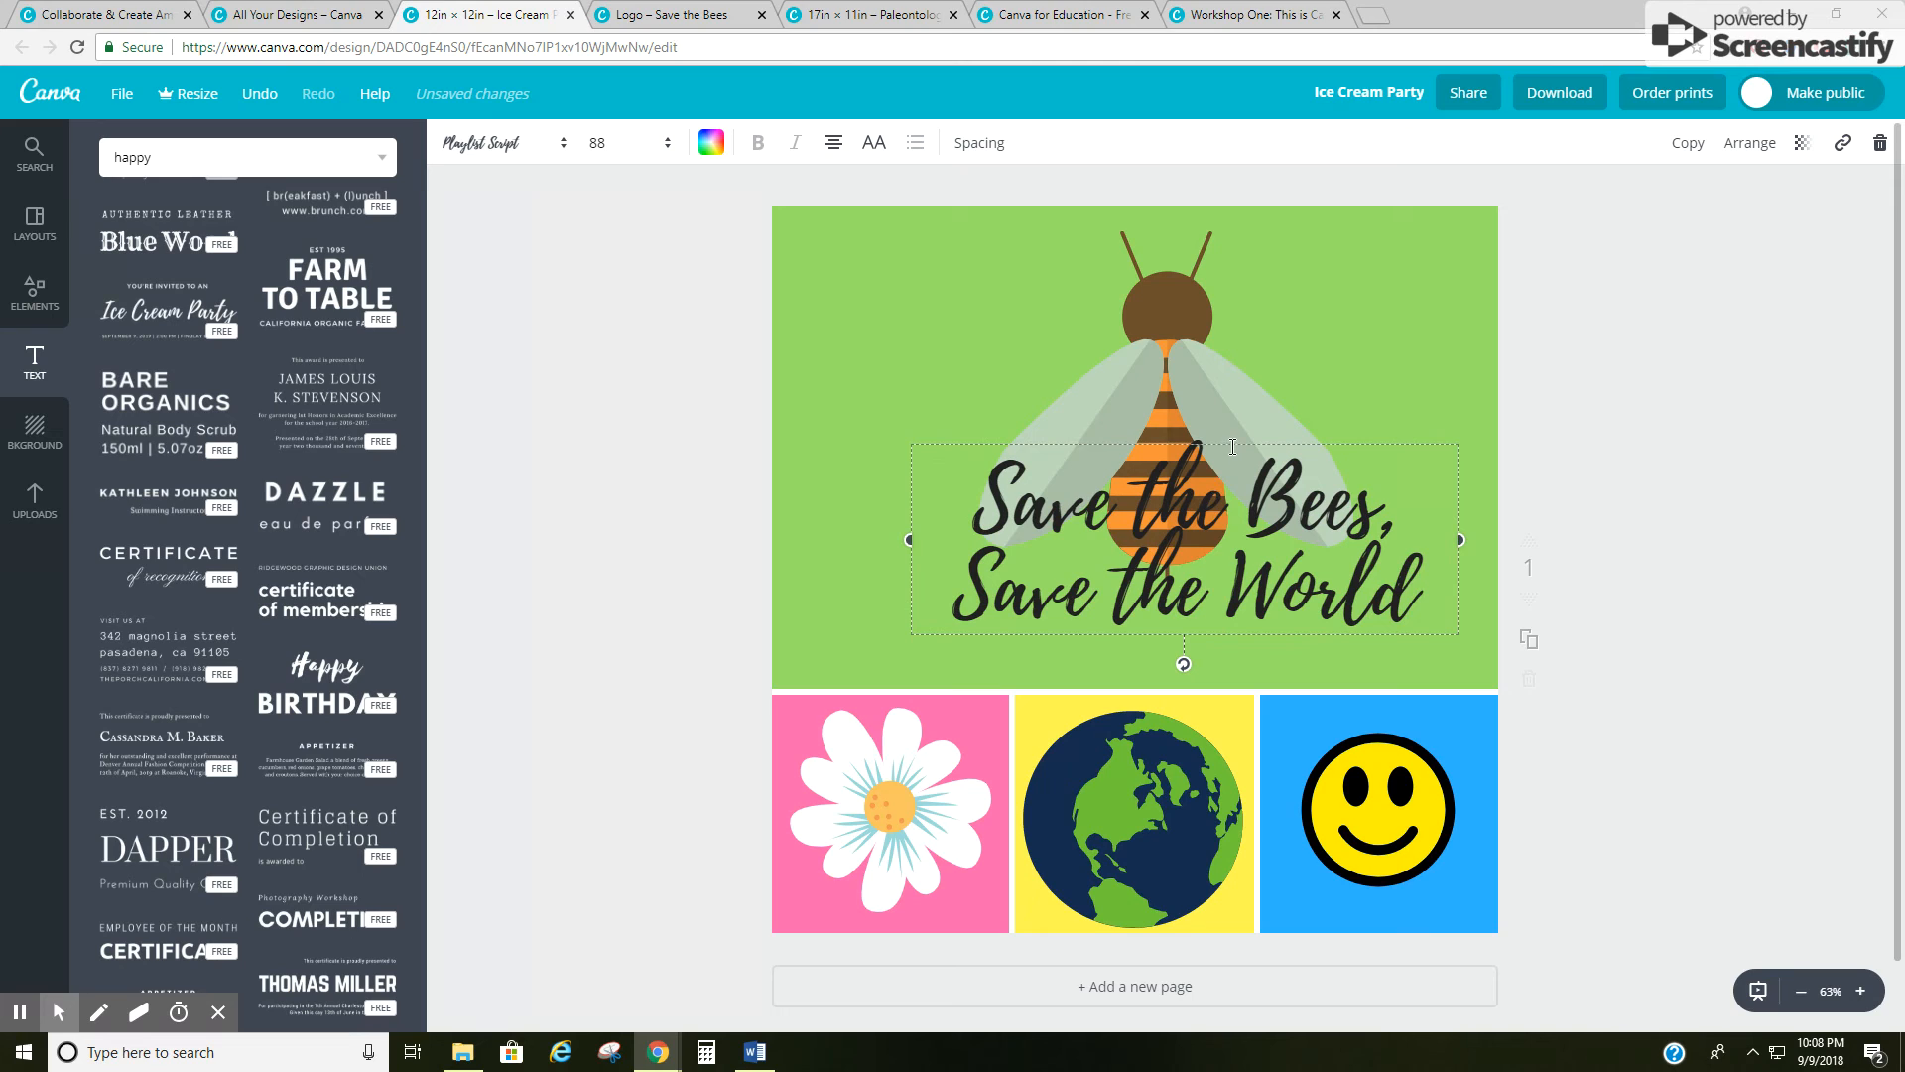
{"action": "left_click", "coordinate": [1232, 445]}
{"action": "left_click", "coordinate": [1269, 642]}
{"action": "left_click_drag", "start_coordinate": [1200, 516], "coordinate": [1165, 539]}
{"action": "left_click", "coordinate": [963, 329]}
Step: Rename the design as "Save the Bees"
{"action": "left_click", "coordinate": [1370, 93]}
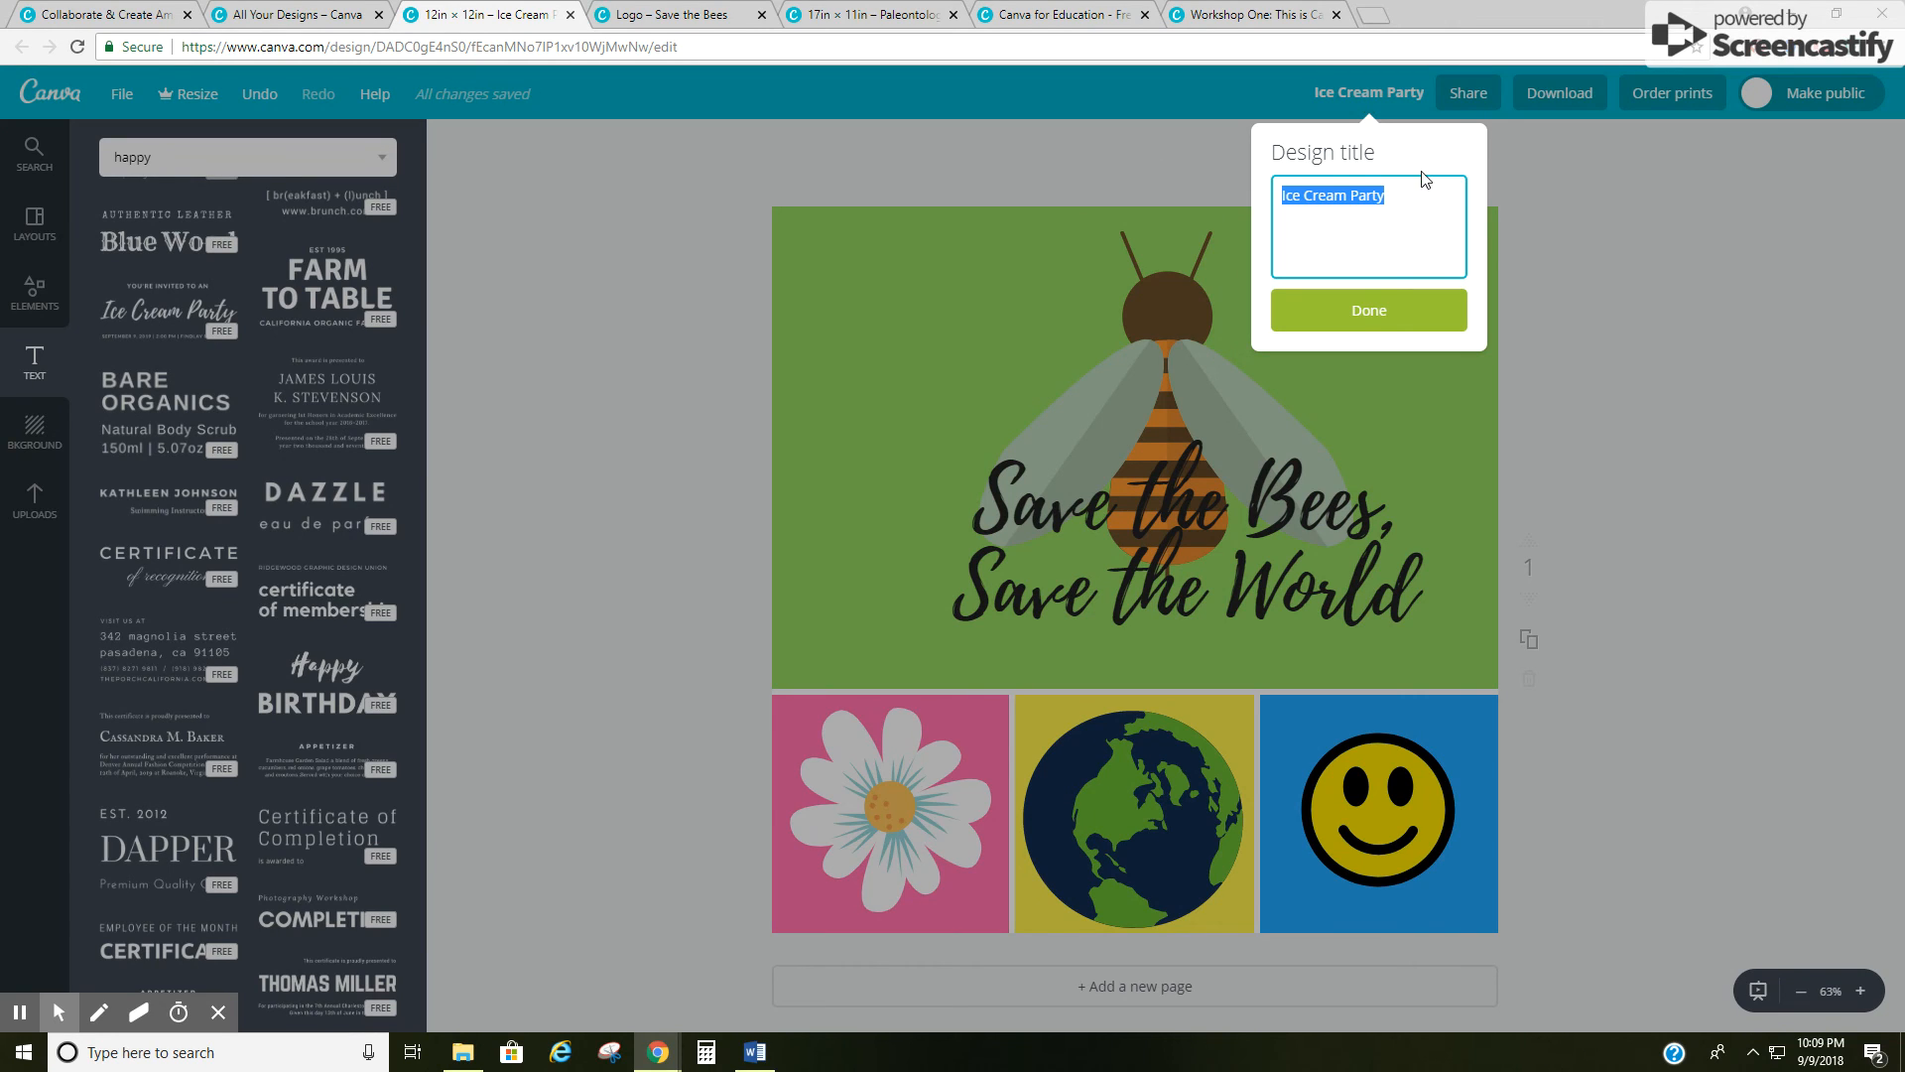
{"action": "type", "text": "Save the Bees"}
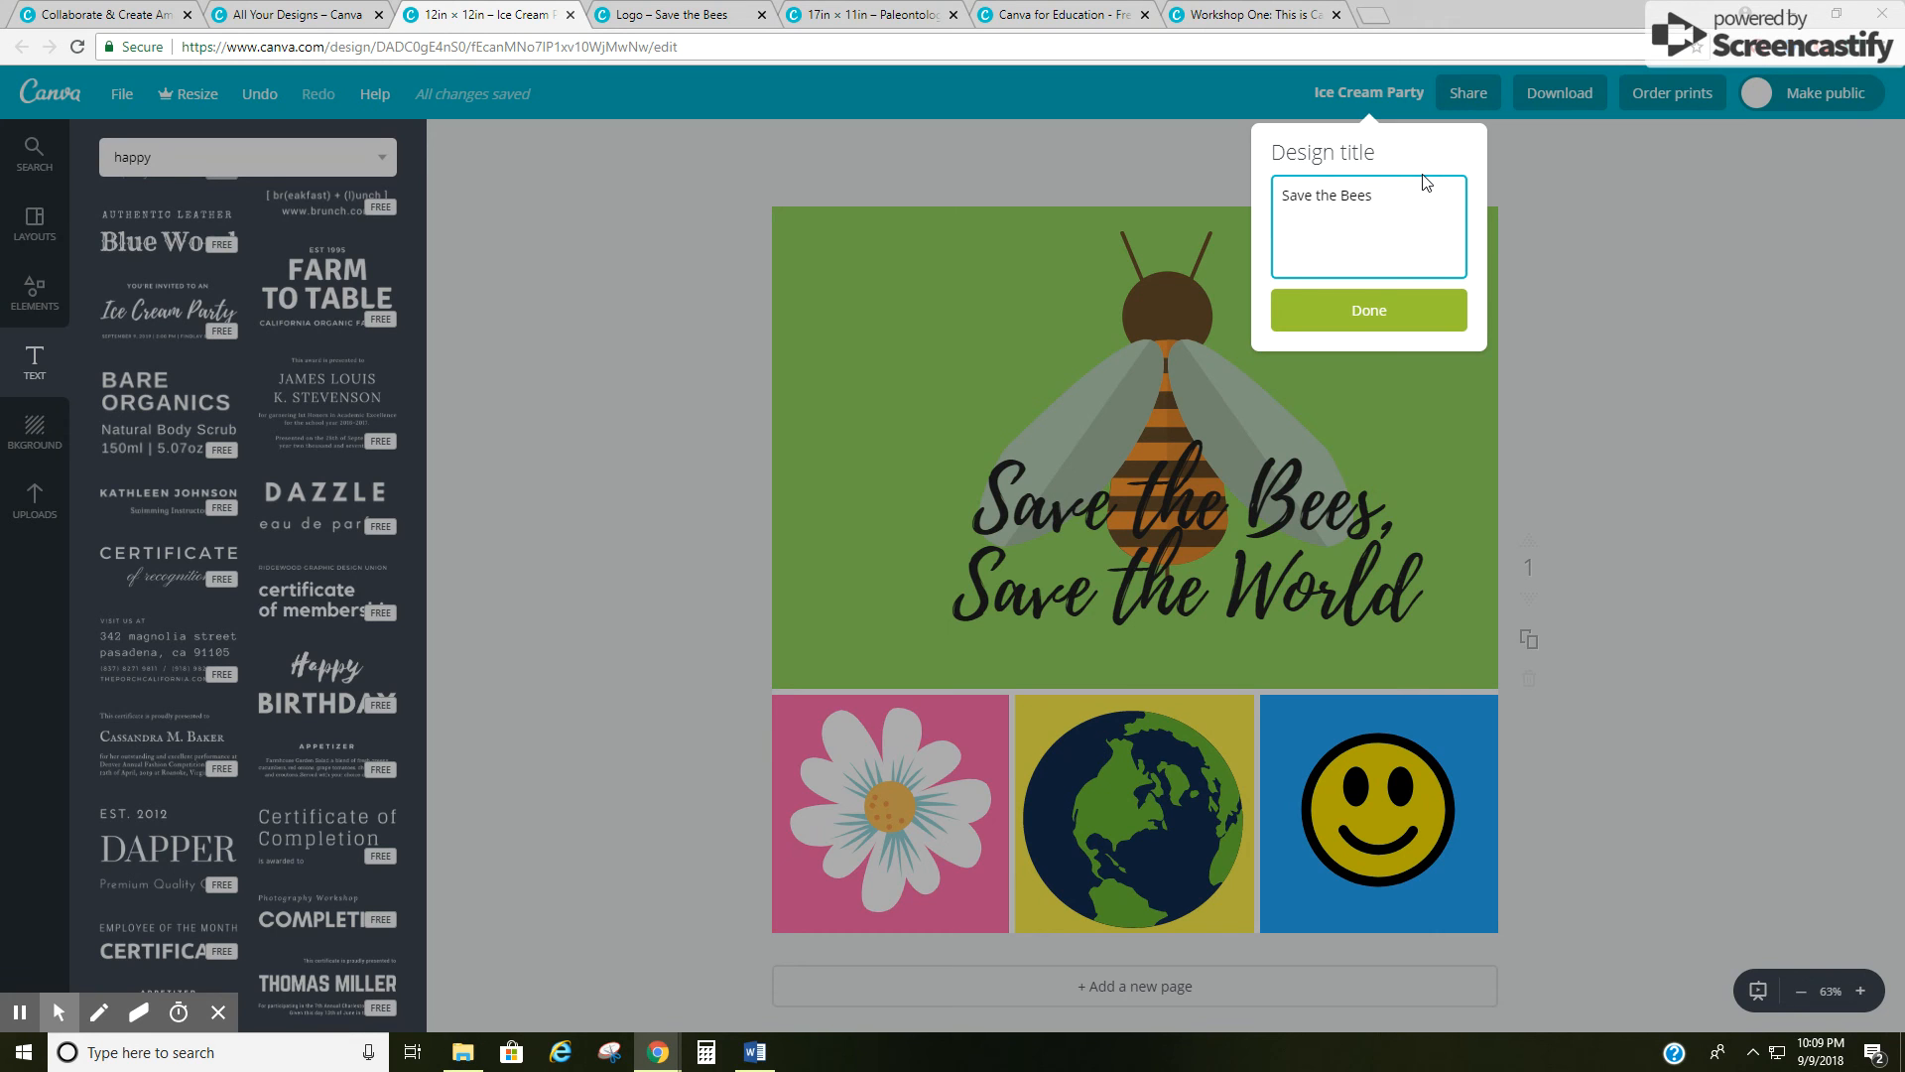
{"action": "left_click", "coordinate": [1359, 307]}
Step: Download the design as a JPG file and dismiss the download message
{"action": "left_click", "coordinate": [1552, 97]}
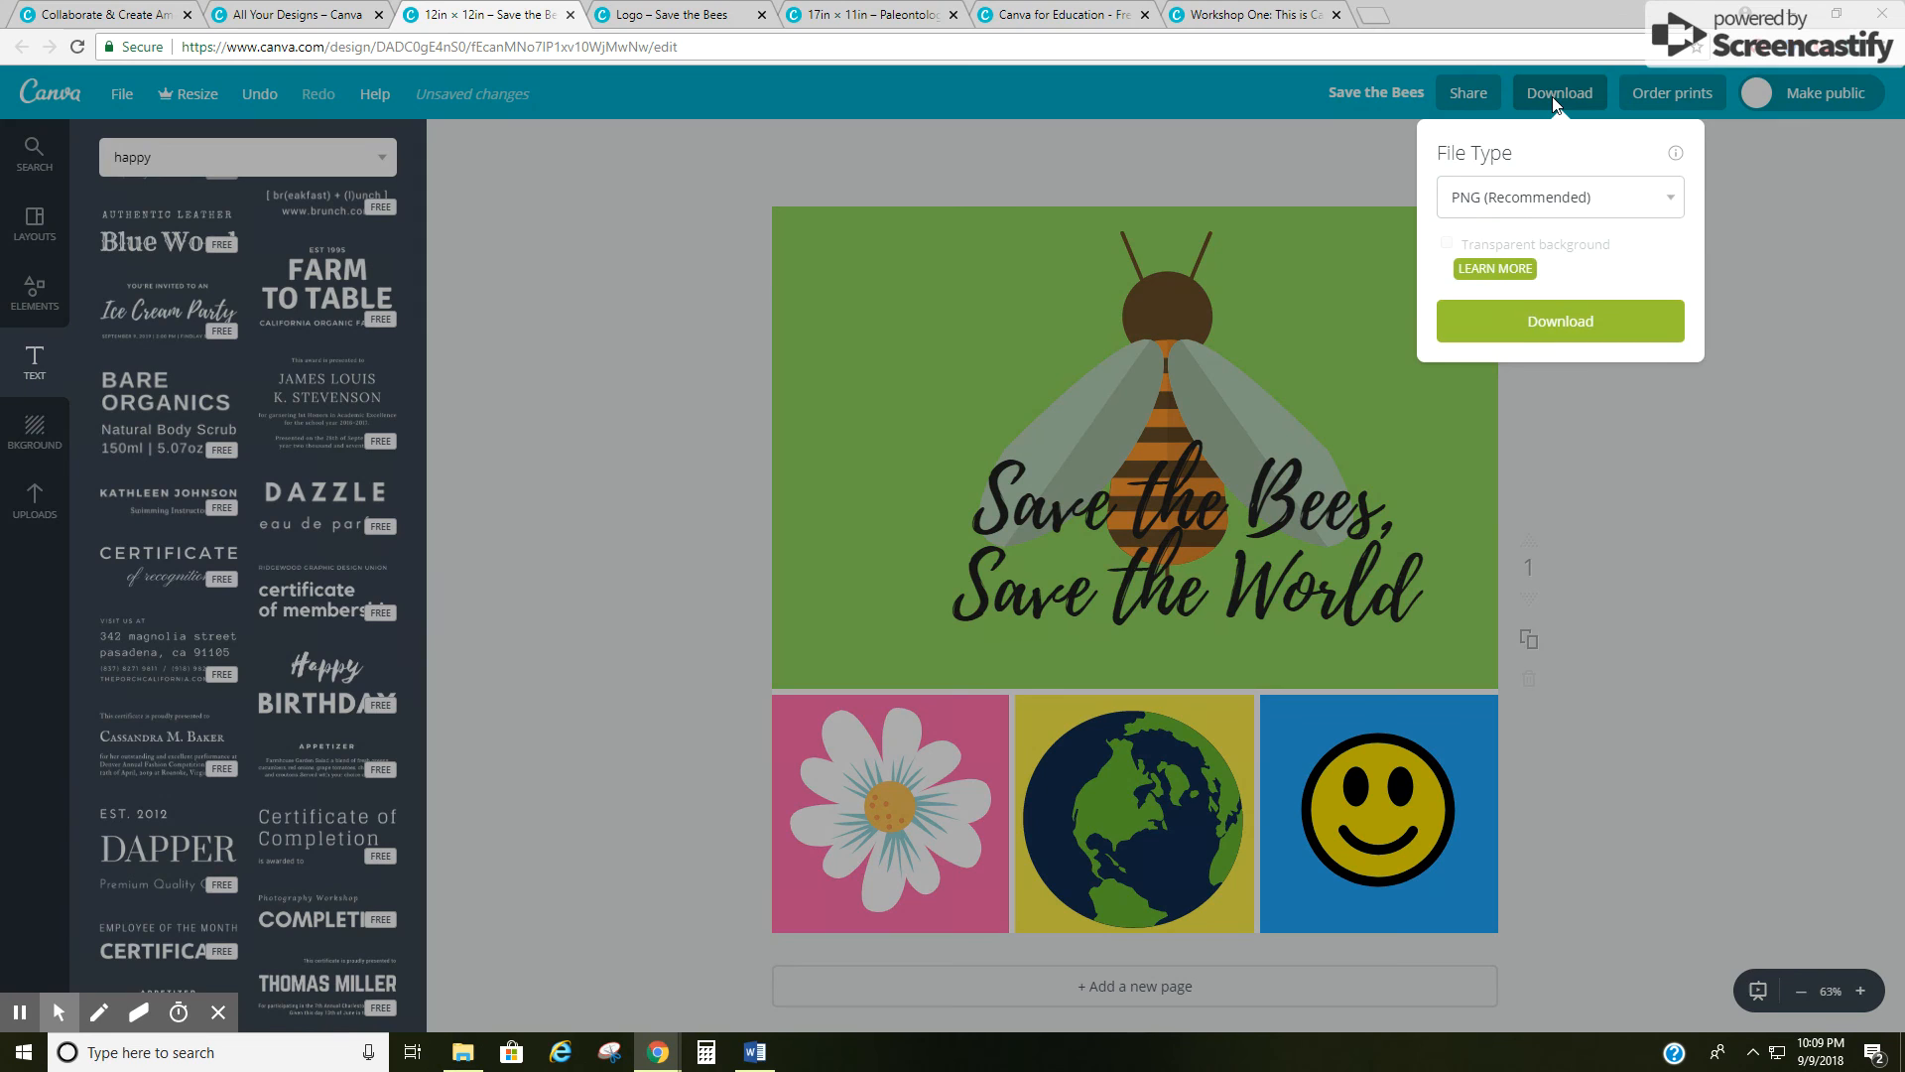
{"action": "left_click", "coordinate": [1652, 206]}
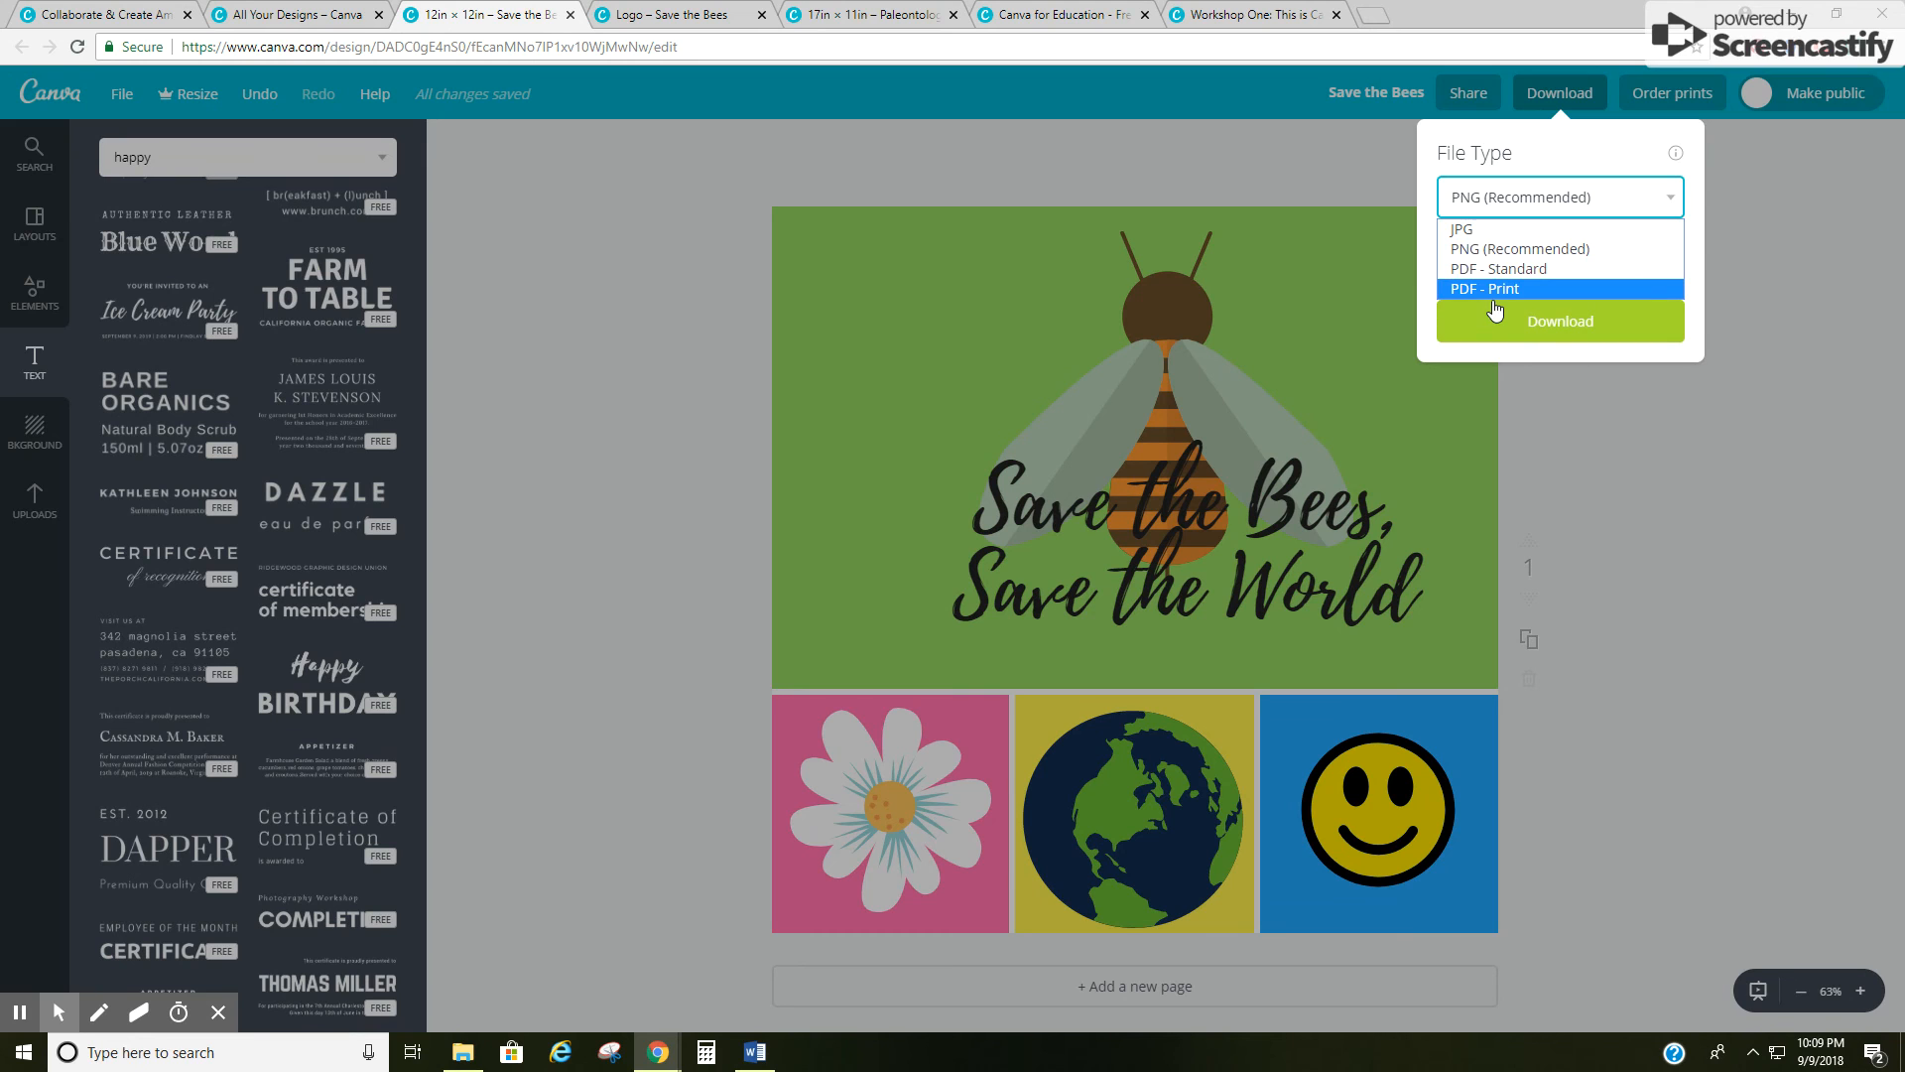
{"action": "left_click", "coordinate": [1469, 229]}
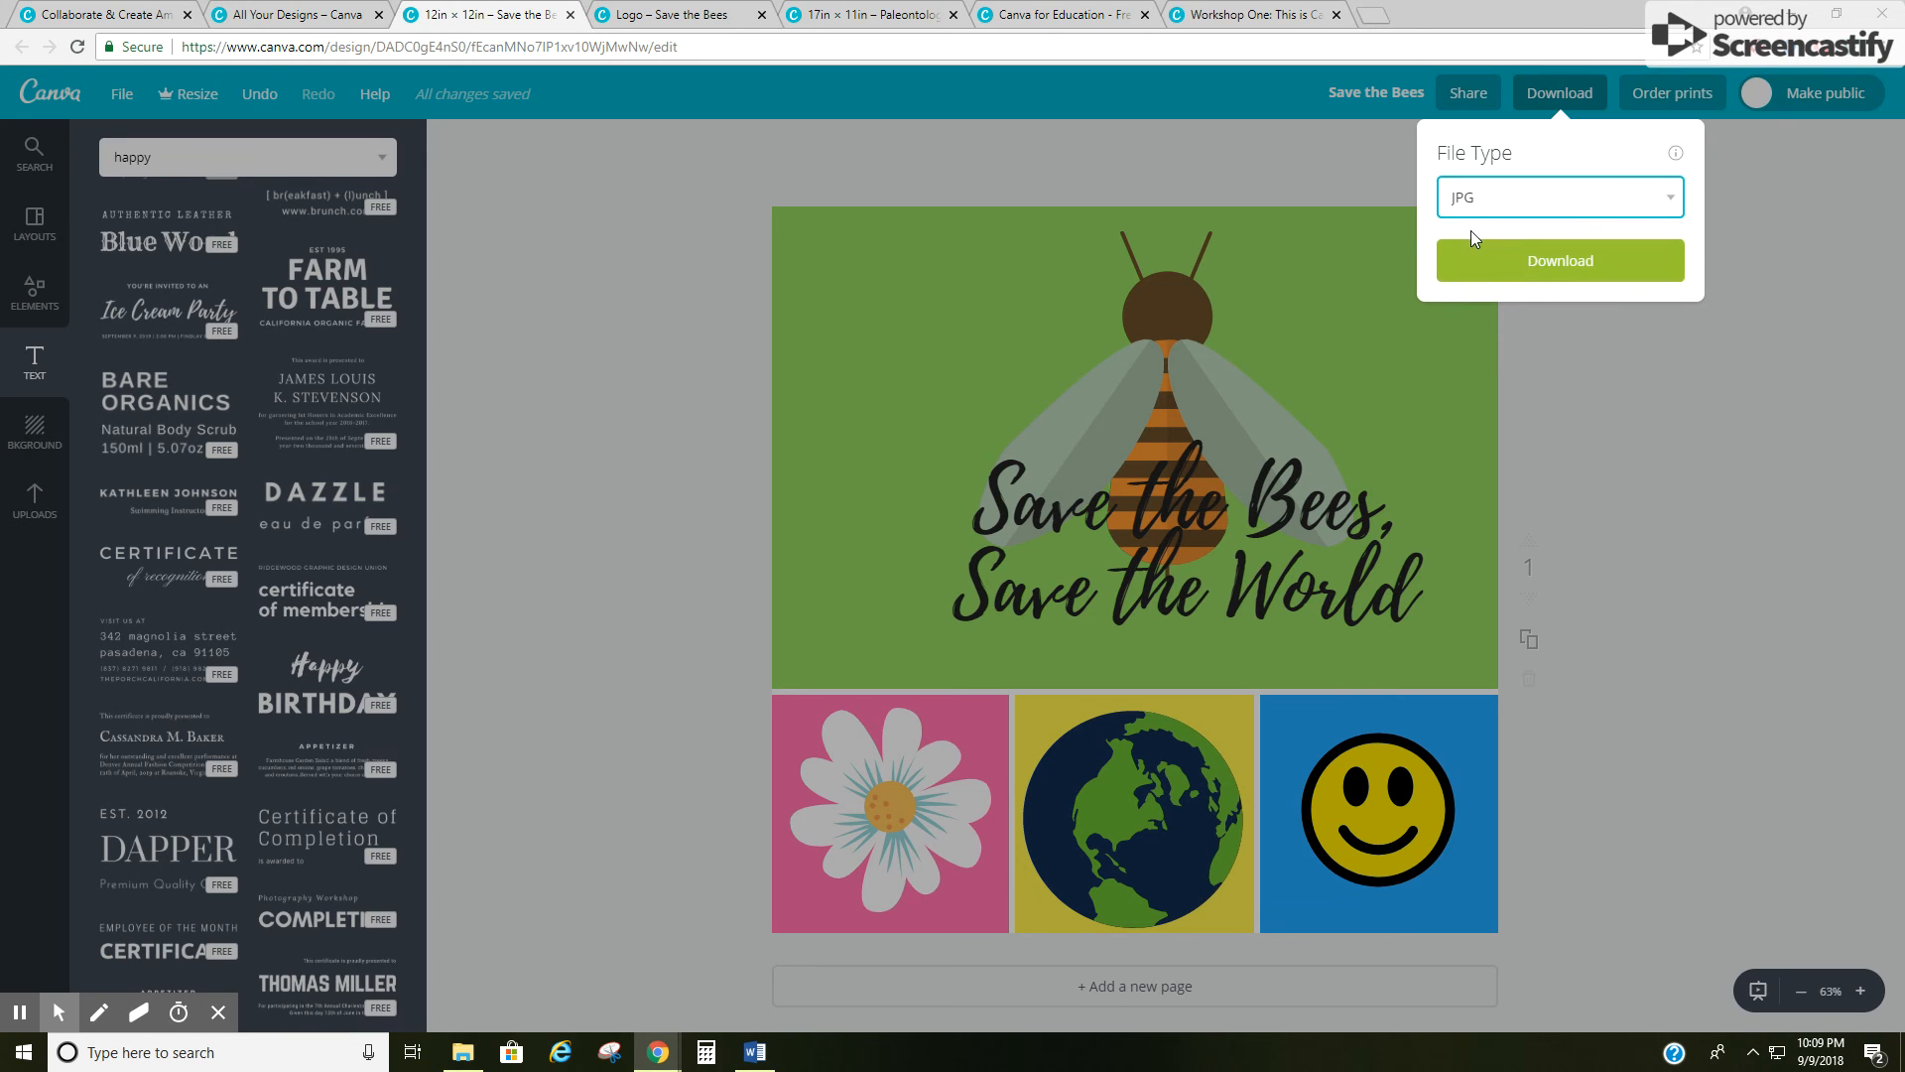
{"action": "left_click", "coordinate": [1565, 272]}
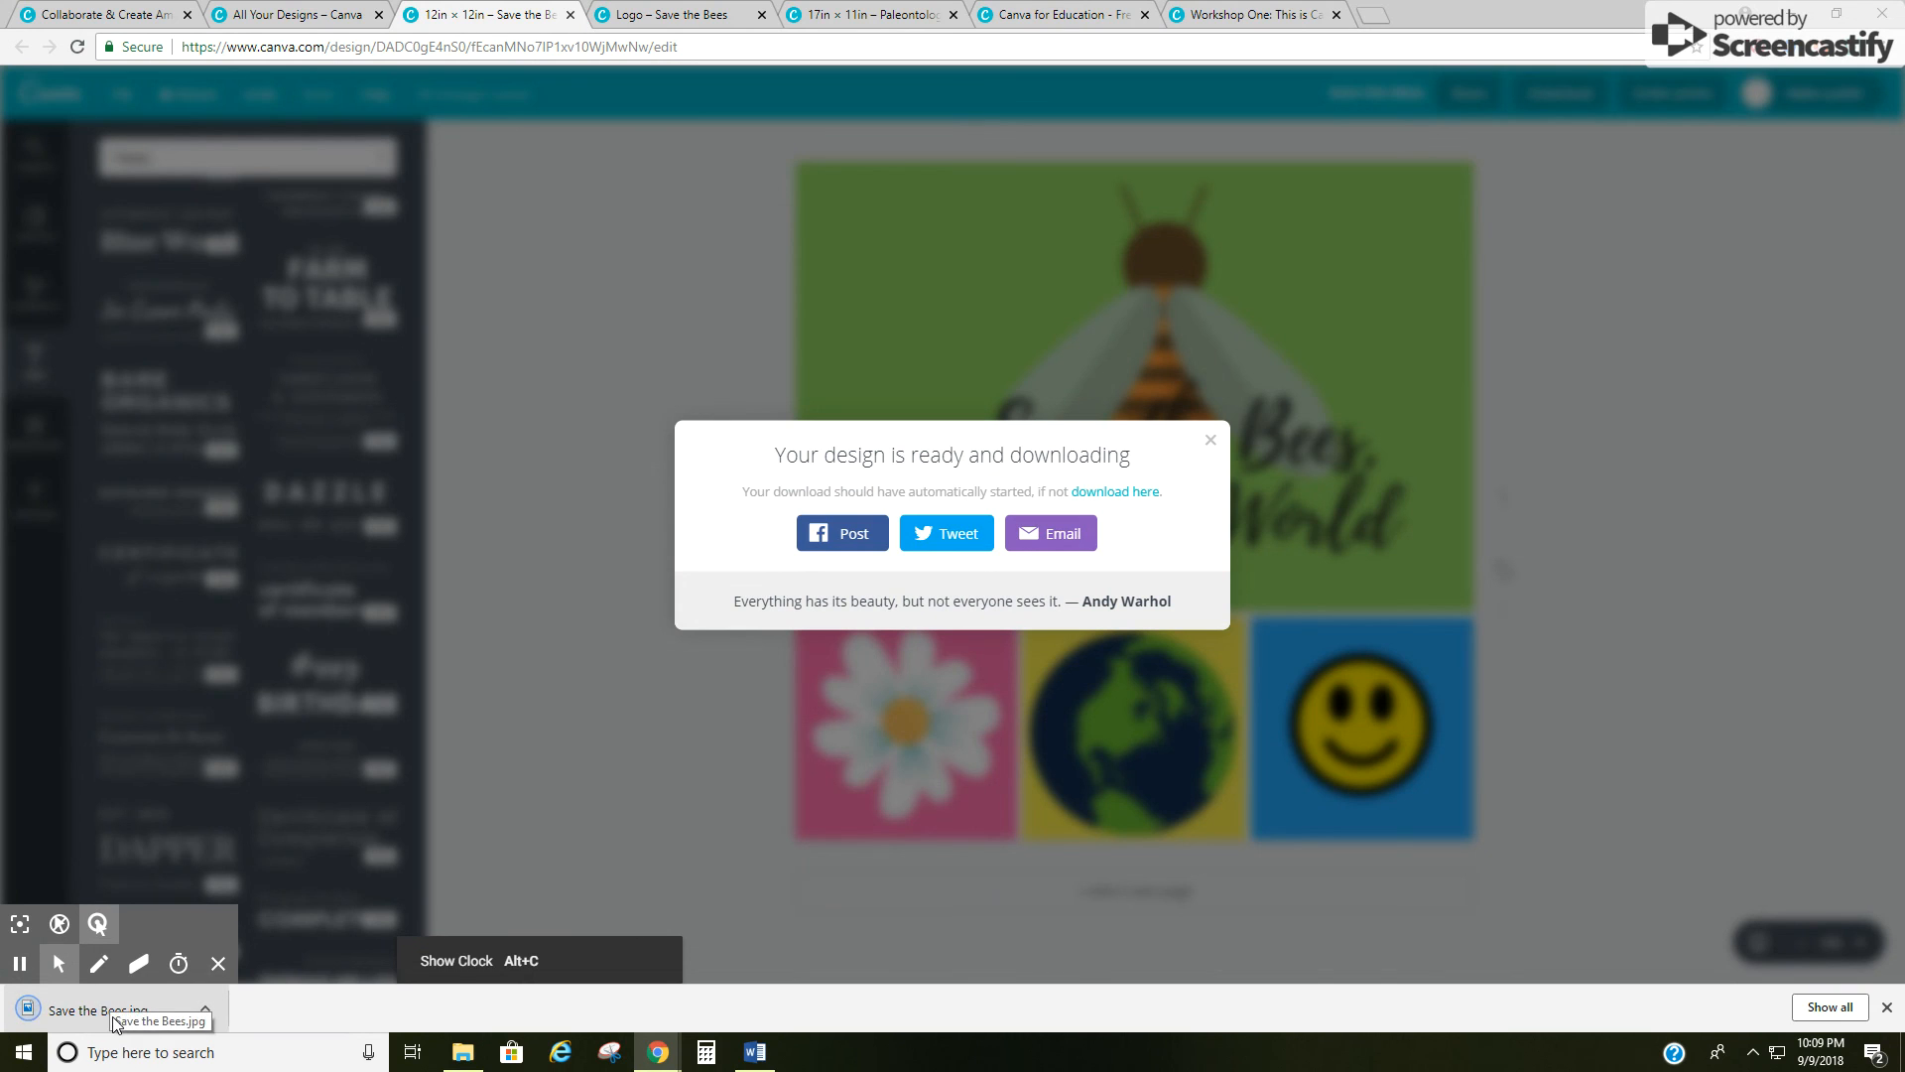
{"action": "left_click", "coordinate": [1210, 440]}
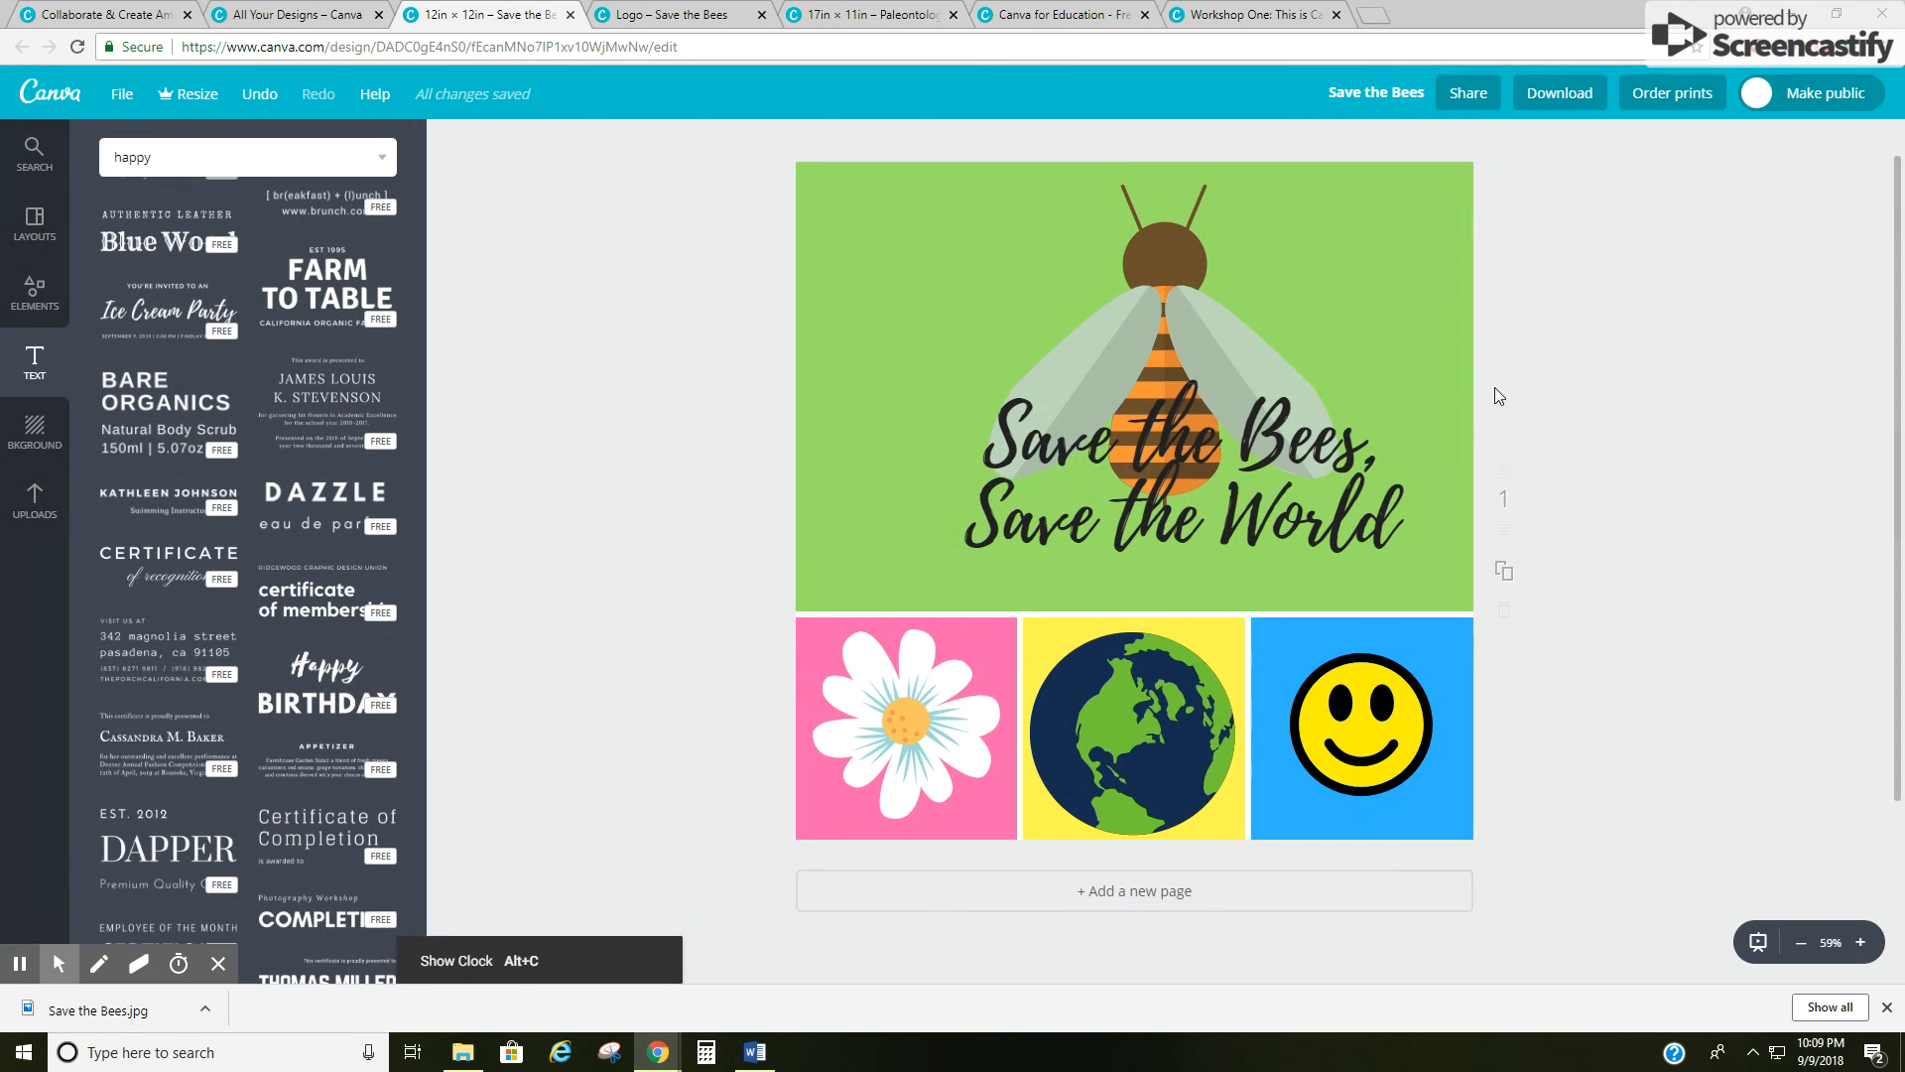
{"action": "left_click", "coordinate": [1184, 486]}
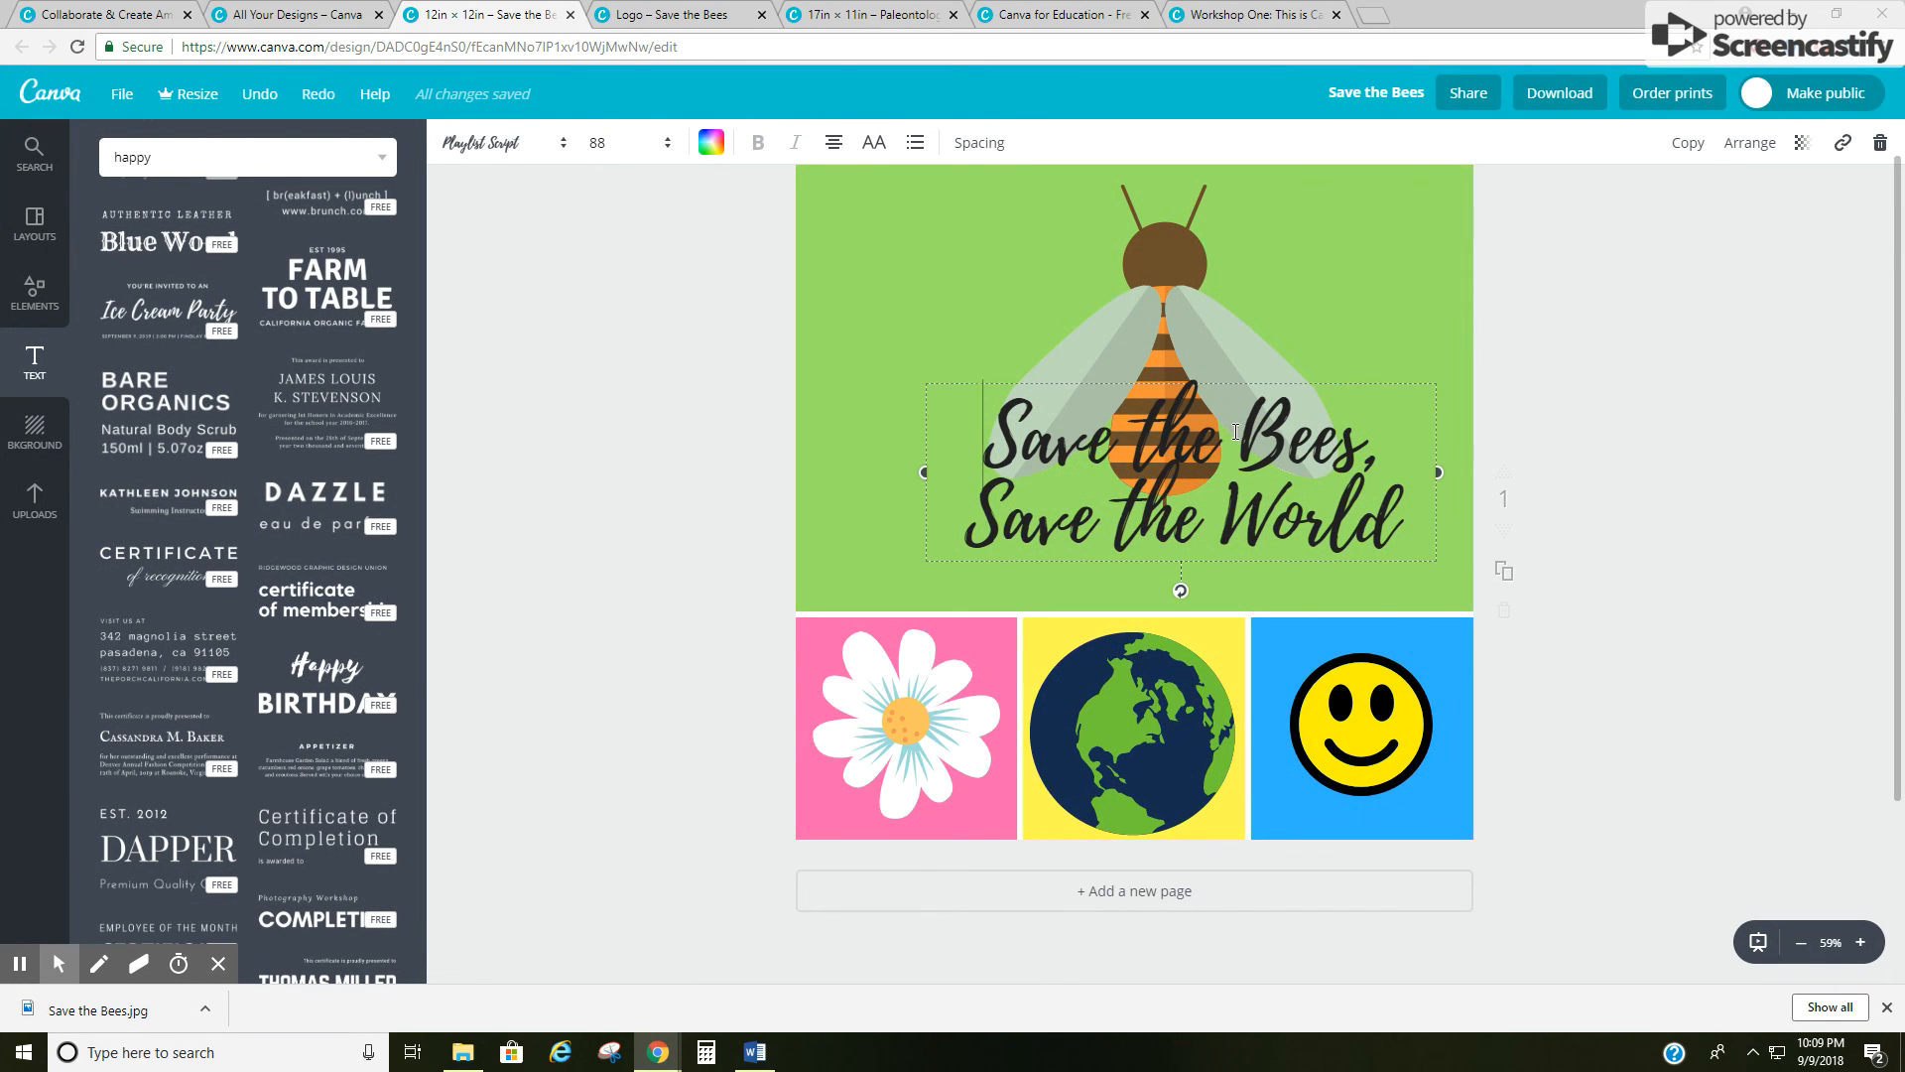
{"action": "left_click", "coordinate": [1271, 382]}
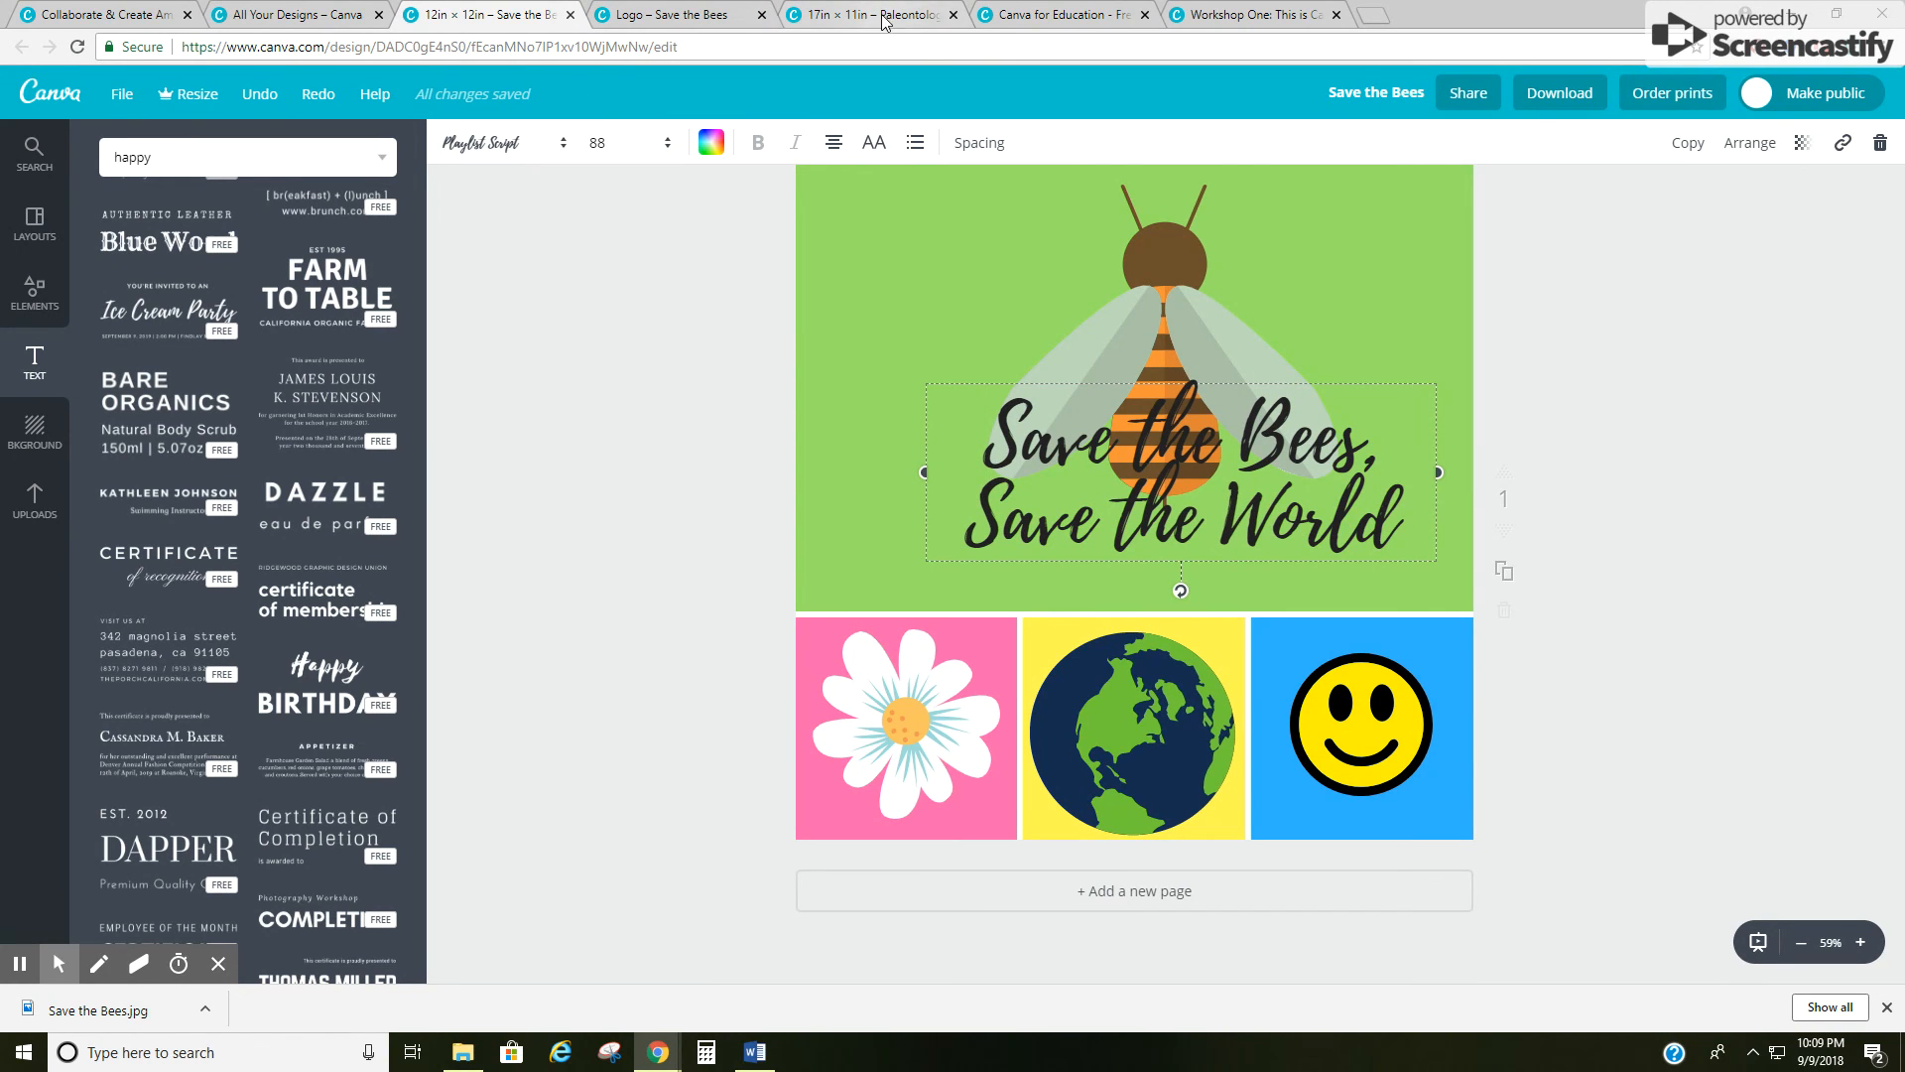
Step: Switch to the Canva for Education page and look through its features down to the Teaching Materials section
{"action": "left_click", "coordinate": [1057, 15]}
{"action": "scroll", "coordinate": [935, 353], "scroll_direction": "up", "scroll_amount": 2}
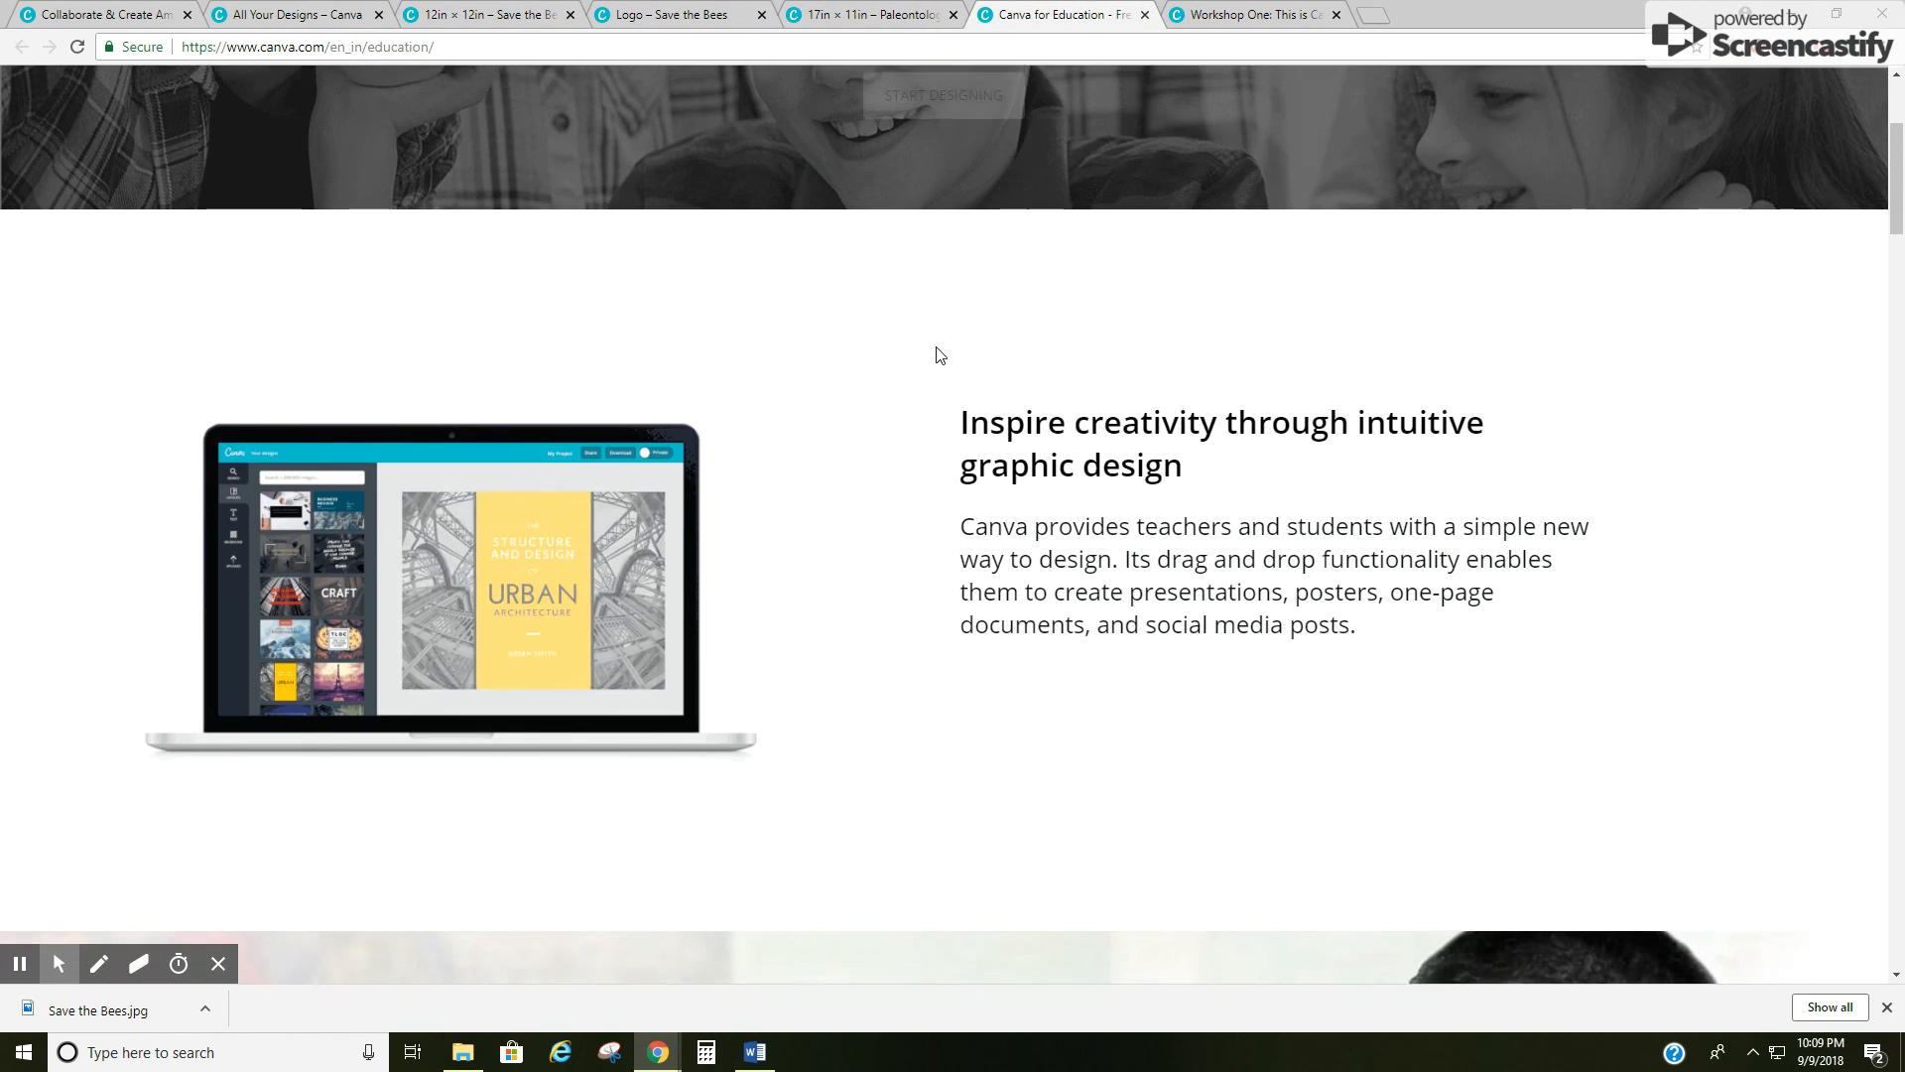
{"action": "scroll", "coordinate": [941, 356], "scroll_direction": "down", "scroll_amount": 6}
{"action": "scroll", "coordinate": [940, 356], "scroll_direction": "down", "scroll_amount": 20}
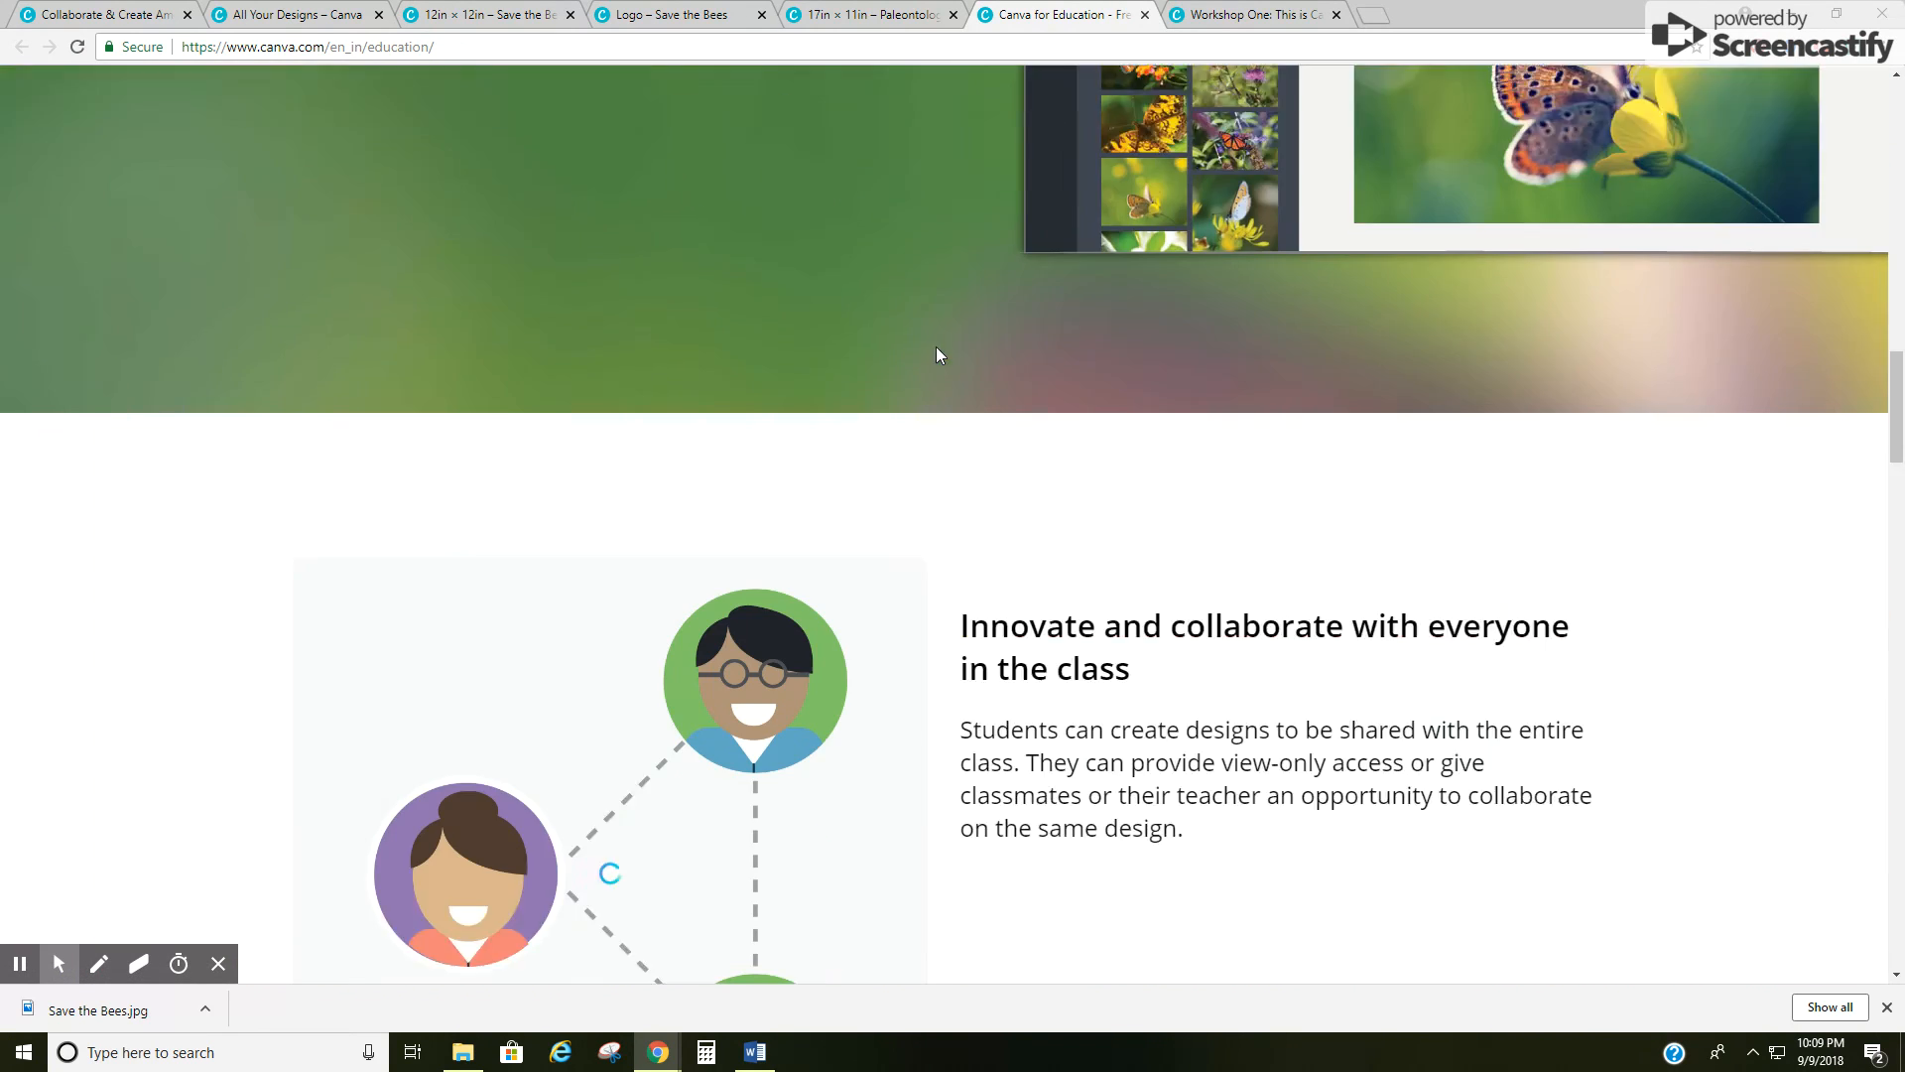
{"action": "scroll", "coordinate": [940, 355], "scroll_direction": "down", "scroll_amount": 12}
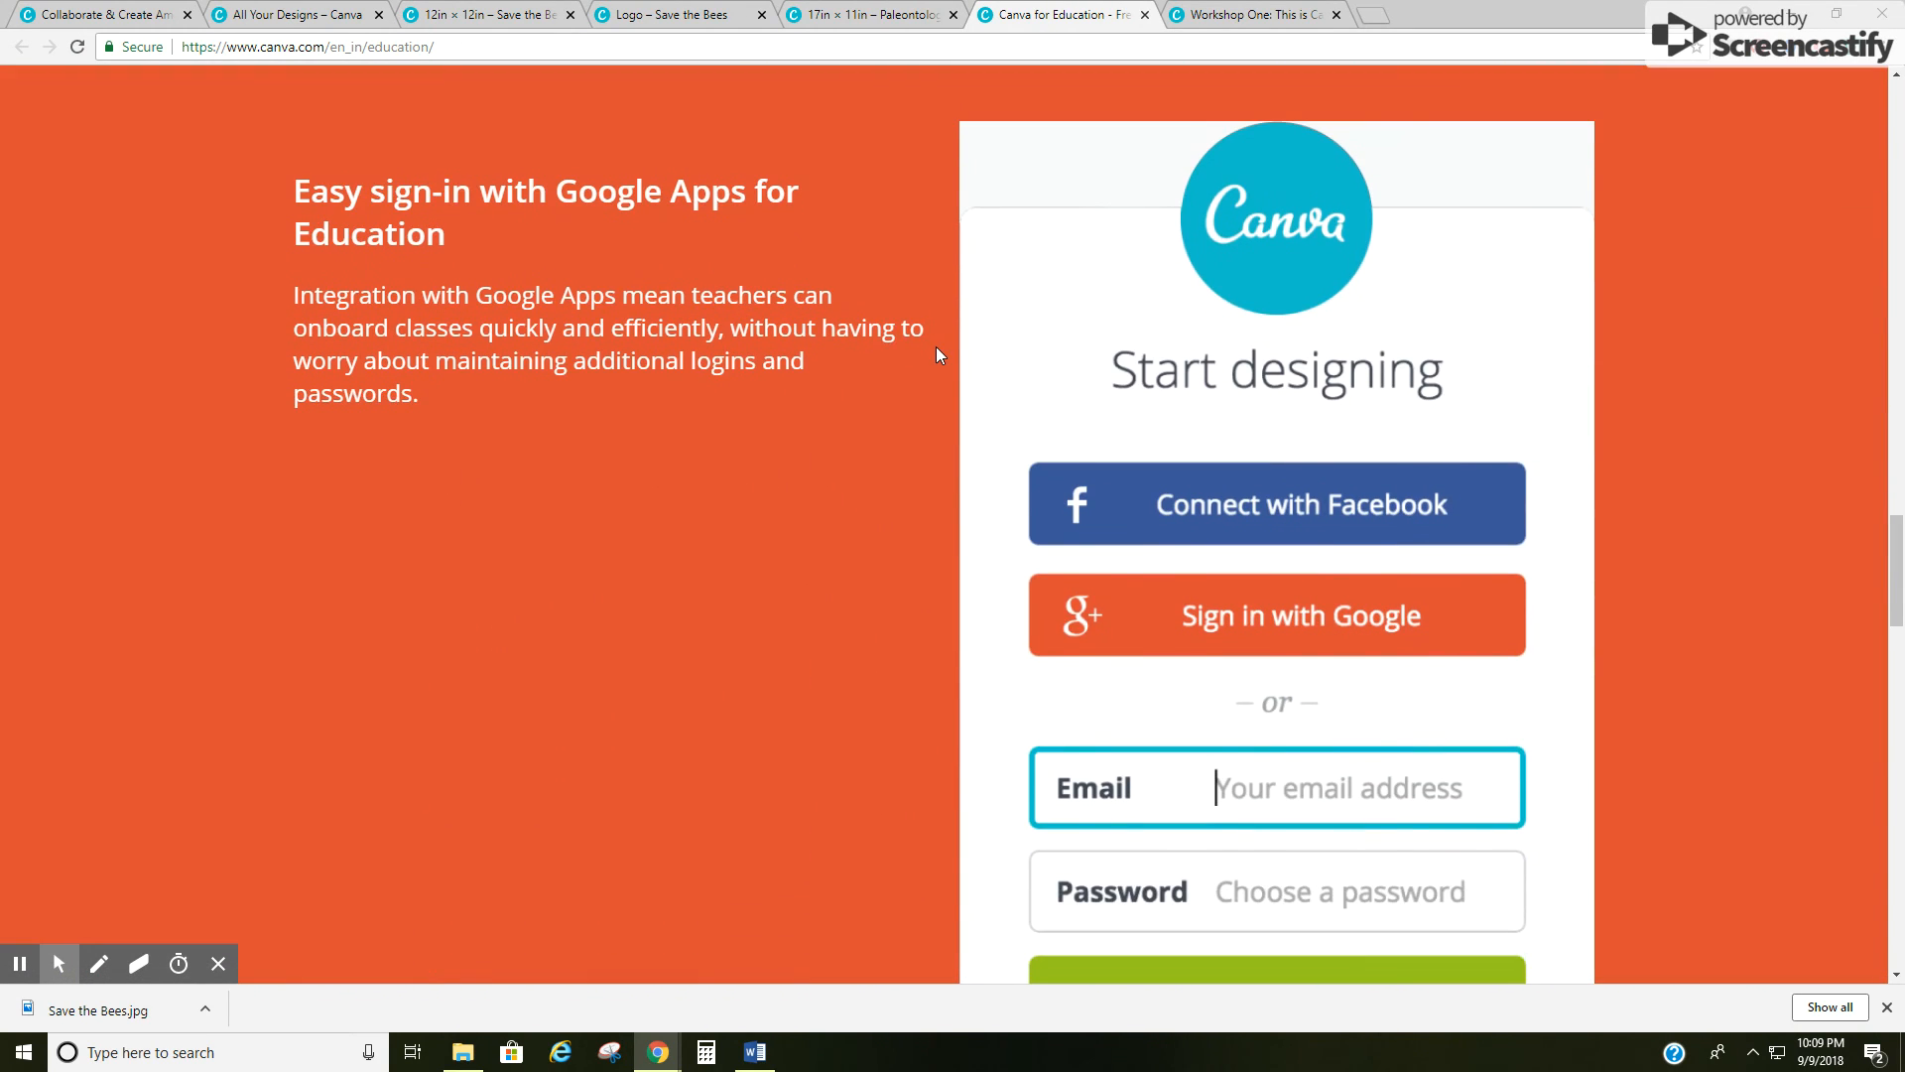
{"action": "scroll", "coordinate": [1003, 348], "scroll_direction": "down", "scroll_amount": 3}
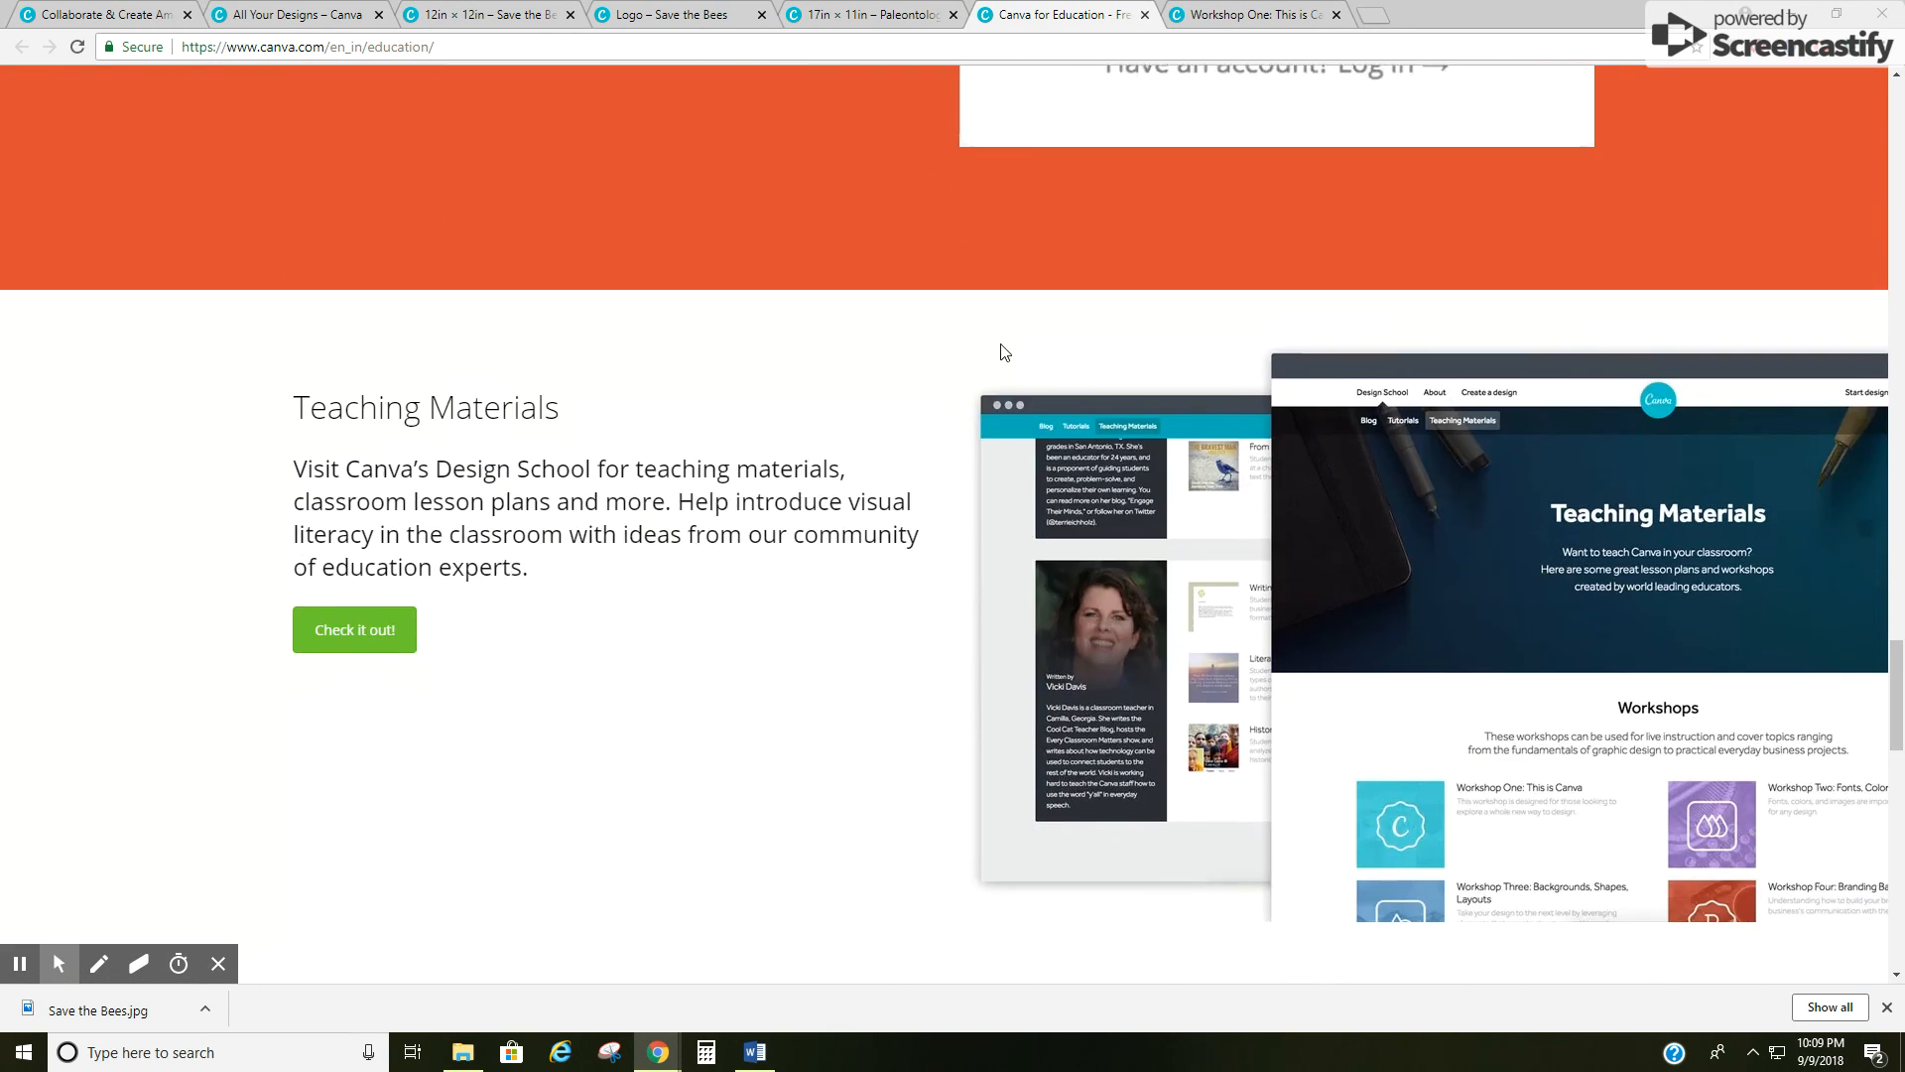
Step: Open the presentation from the Workshop 1 "This is Canva" page and look through its slides up to the Search slide
{"action": "left_click", "coordinate": [1220, 15]}
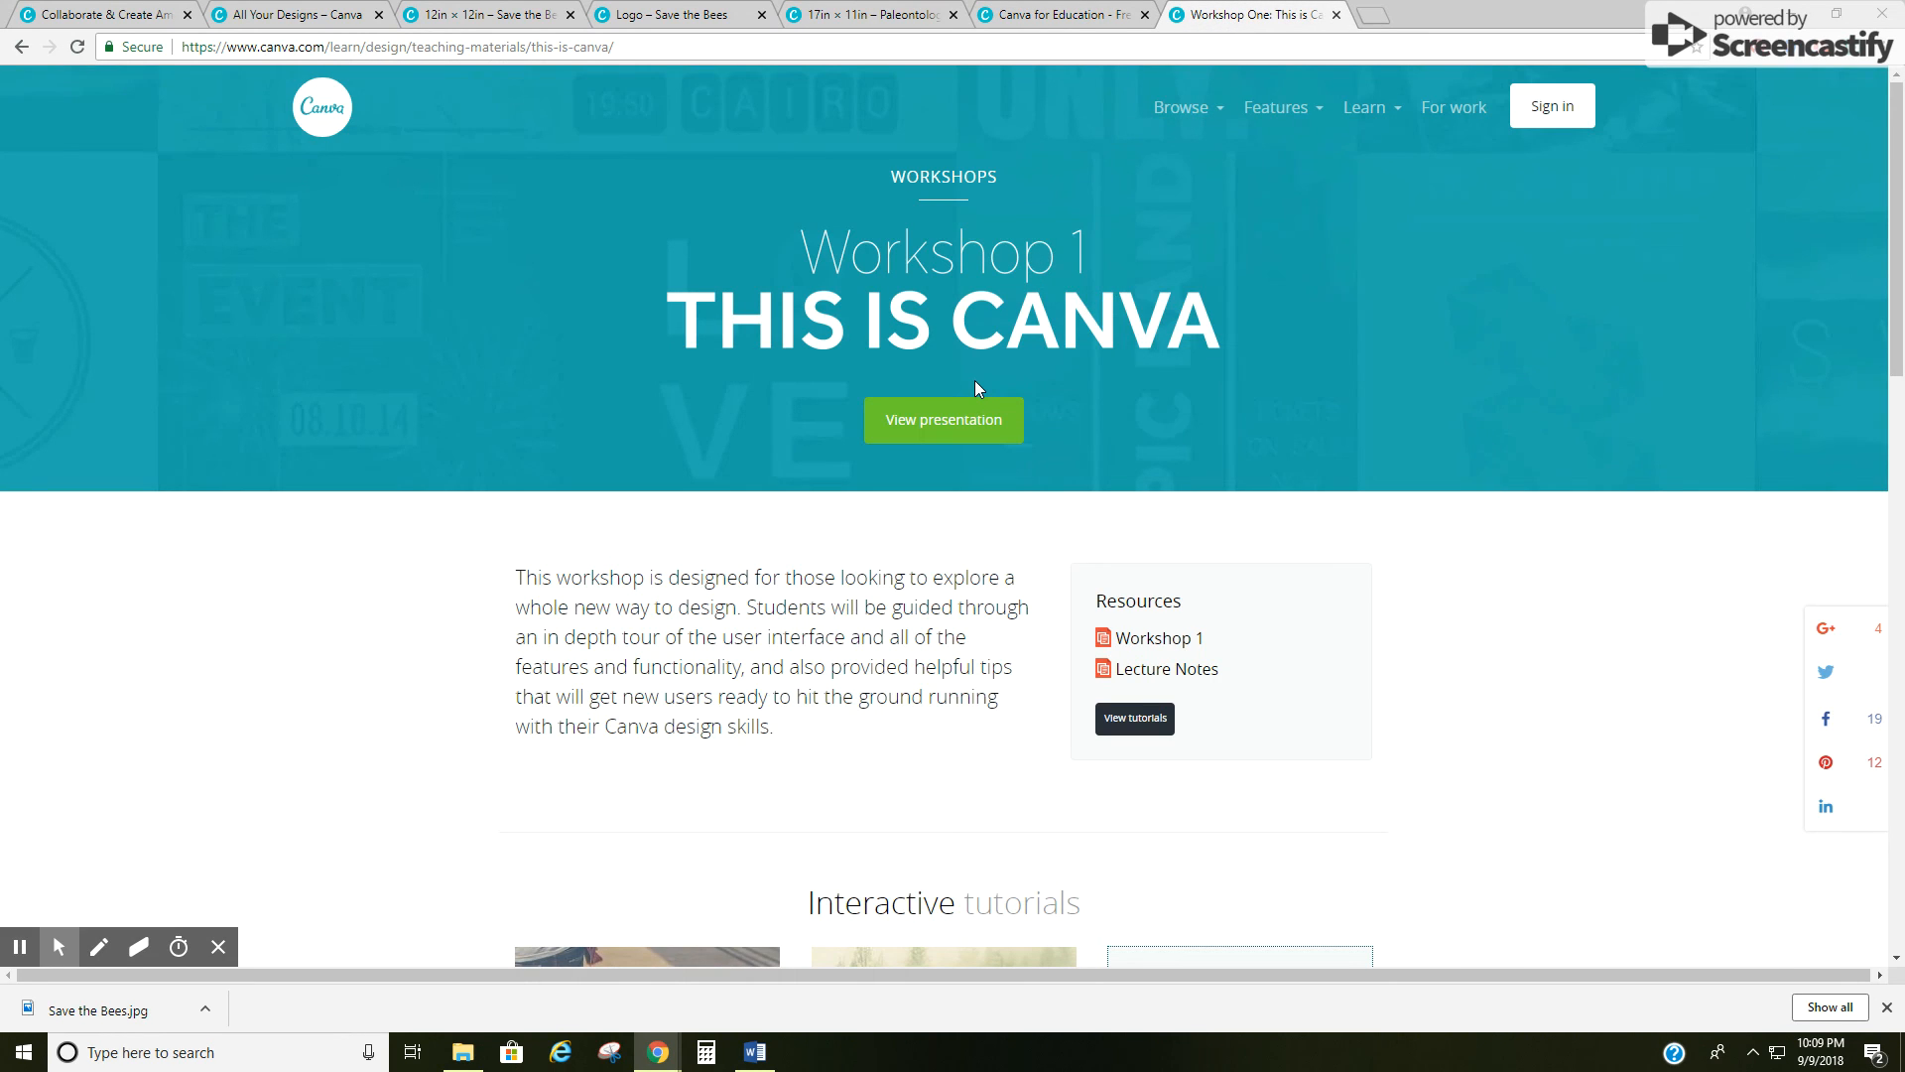
{"action": "scroll", "coordinate": [974, 379], "scroll_direction": "down", "scroll_amount": 2}
{"action": "scroll", "coordinate": [975, 388], "scroll_direction": "up", "scroll_amount": 2}
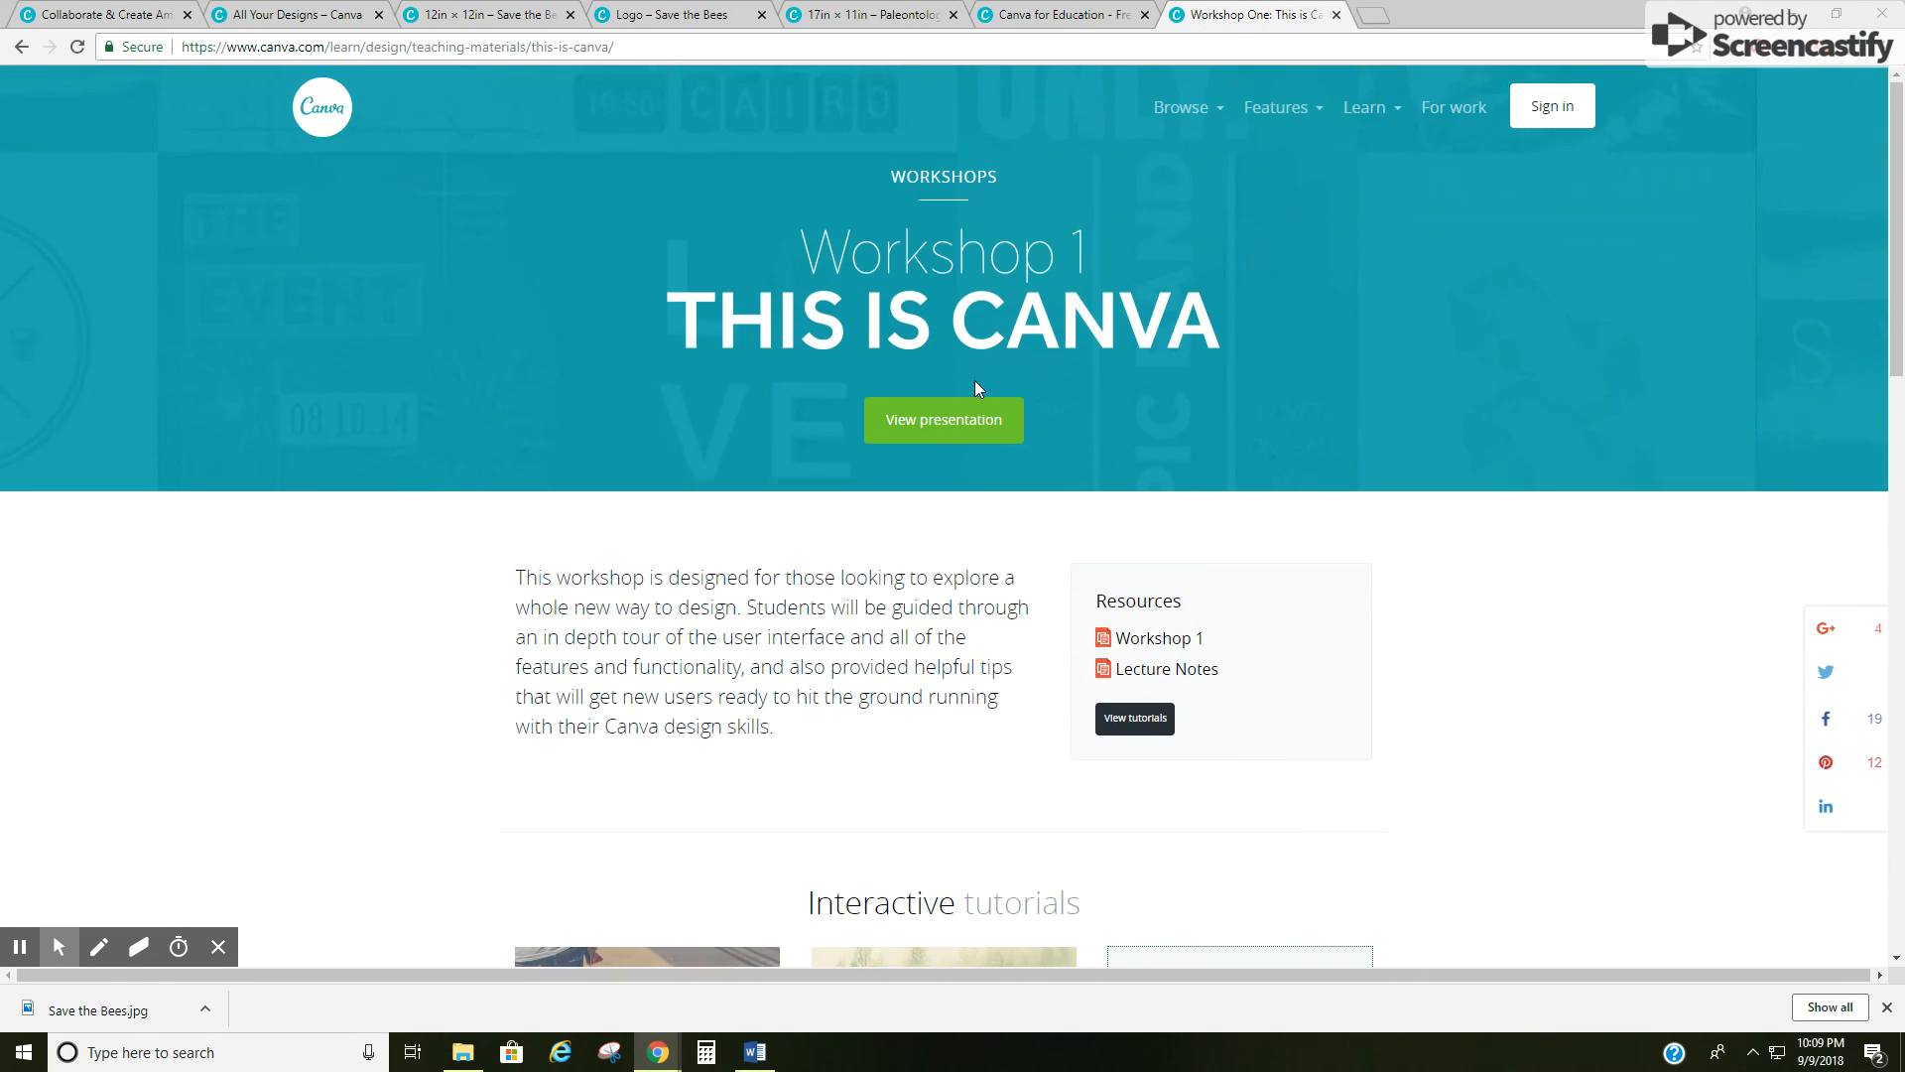
{"action": "left_click", "coordinate": [915, 420]}
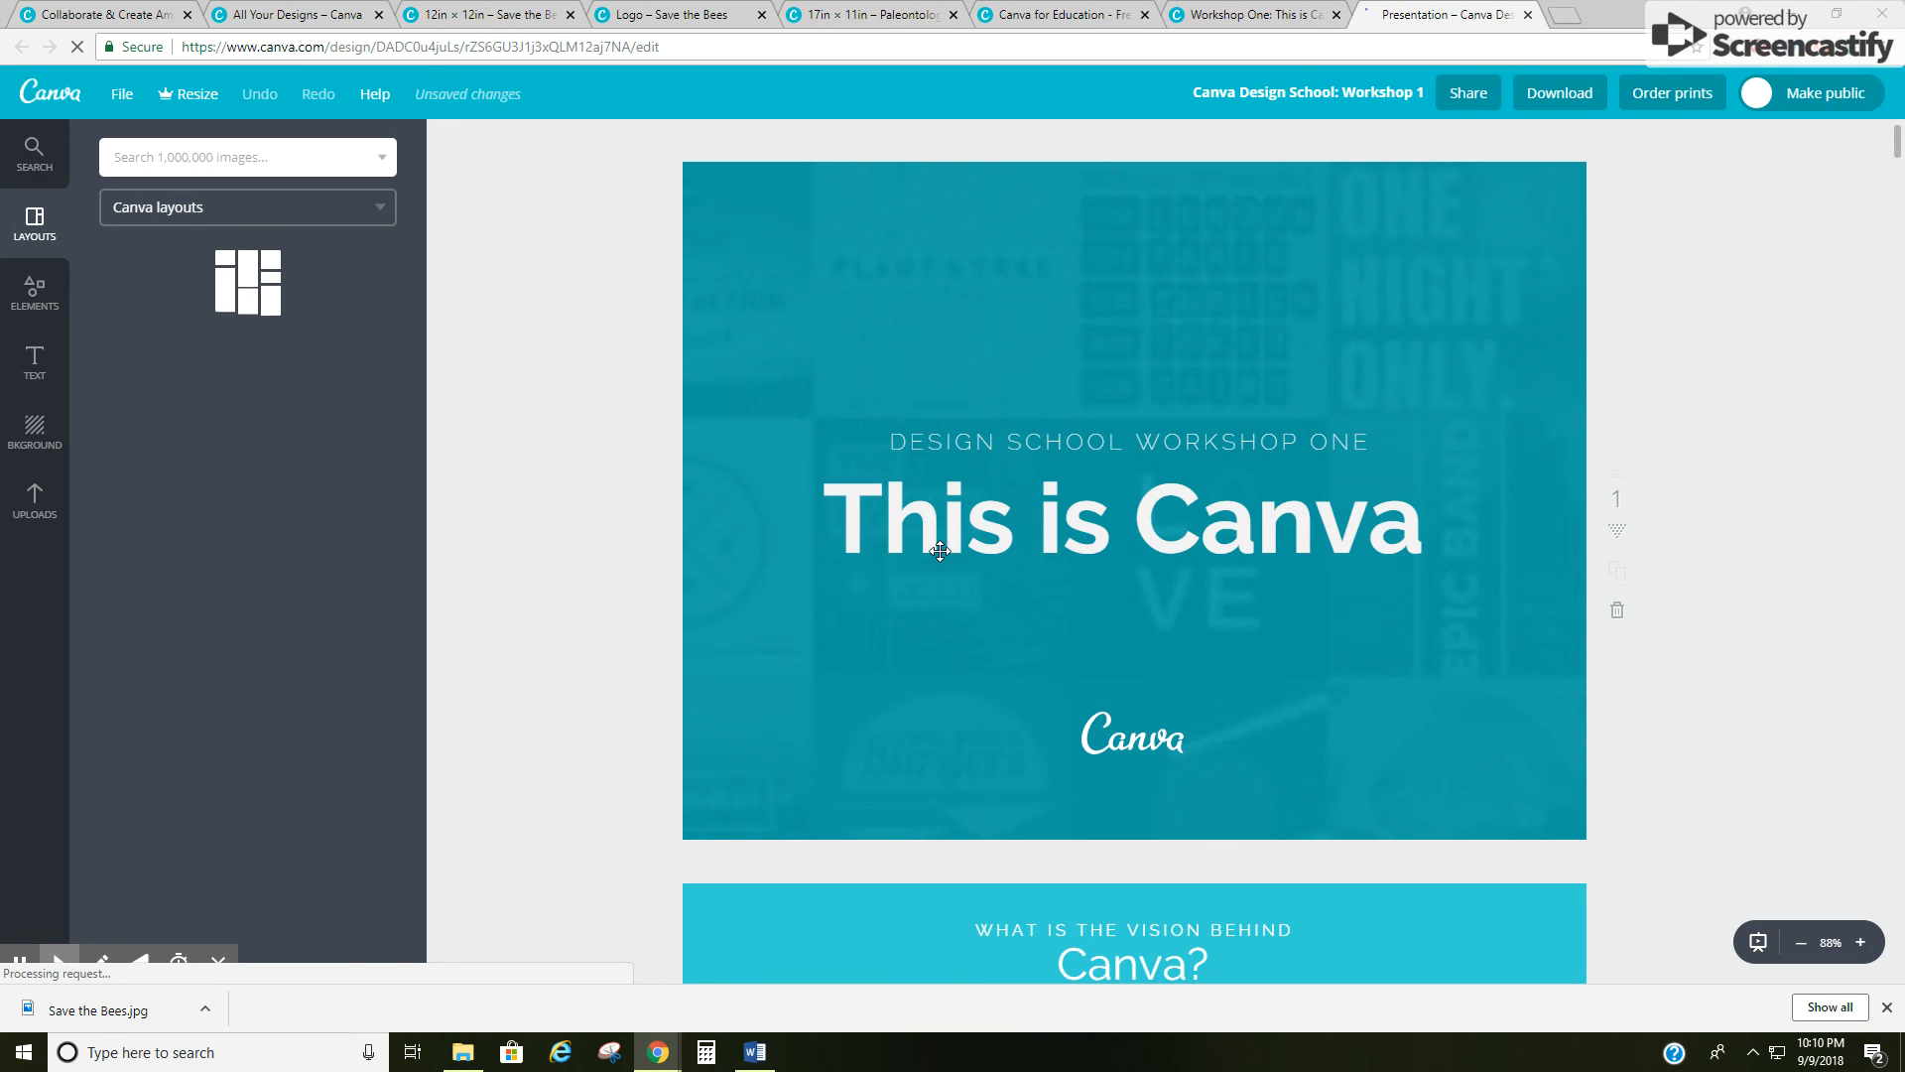
{"action": "scroll", "coordinate": [1031, 536], "scroll_direction": "down", "scroll_amount": 10}
{"action": "scroll", "coordinate": [1069, 459], "scroll_direction": "down", "scroll_amount": 10}
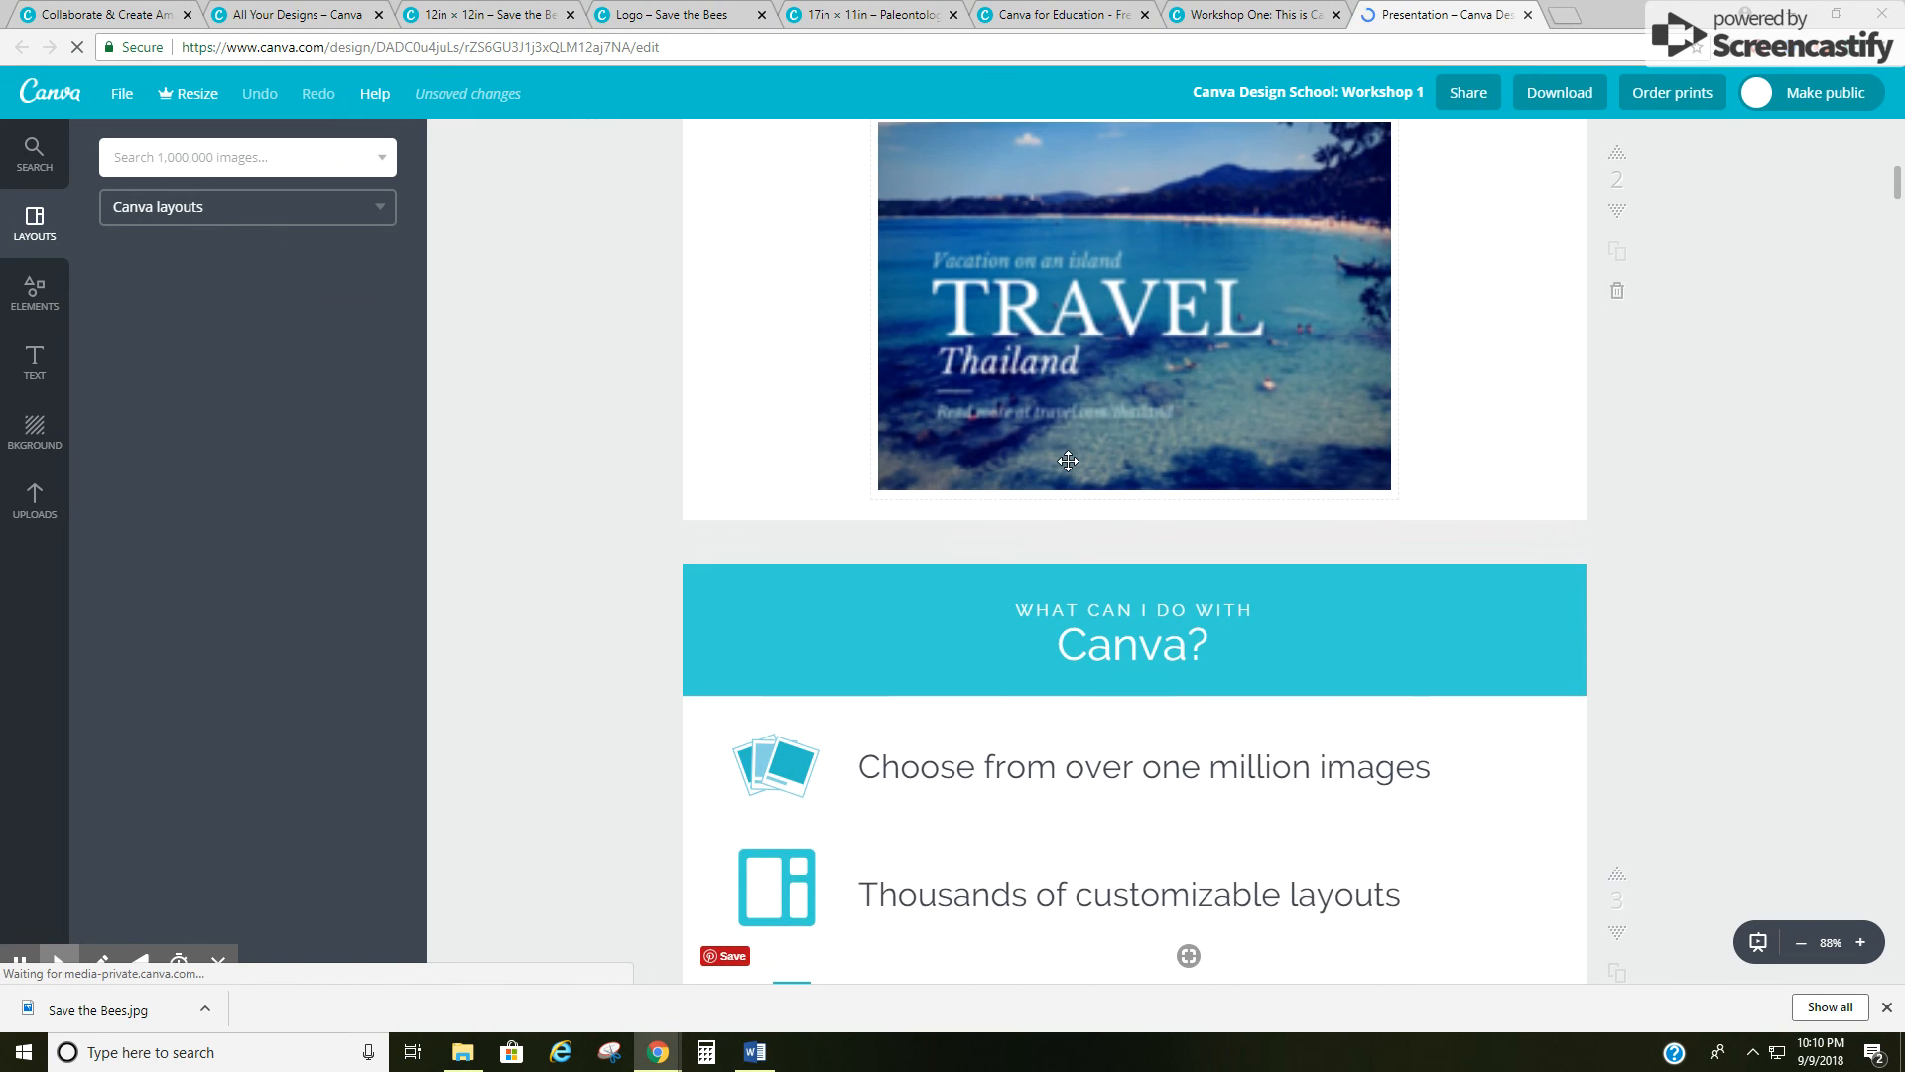
{"action": "scroll", "coordinate": [1068, 459], "scroll_direction": "down", "scroll_amount": 15}
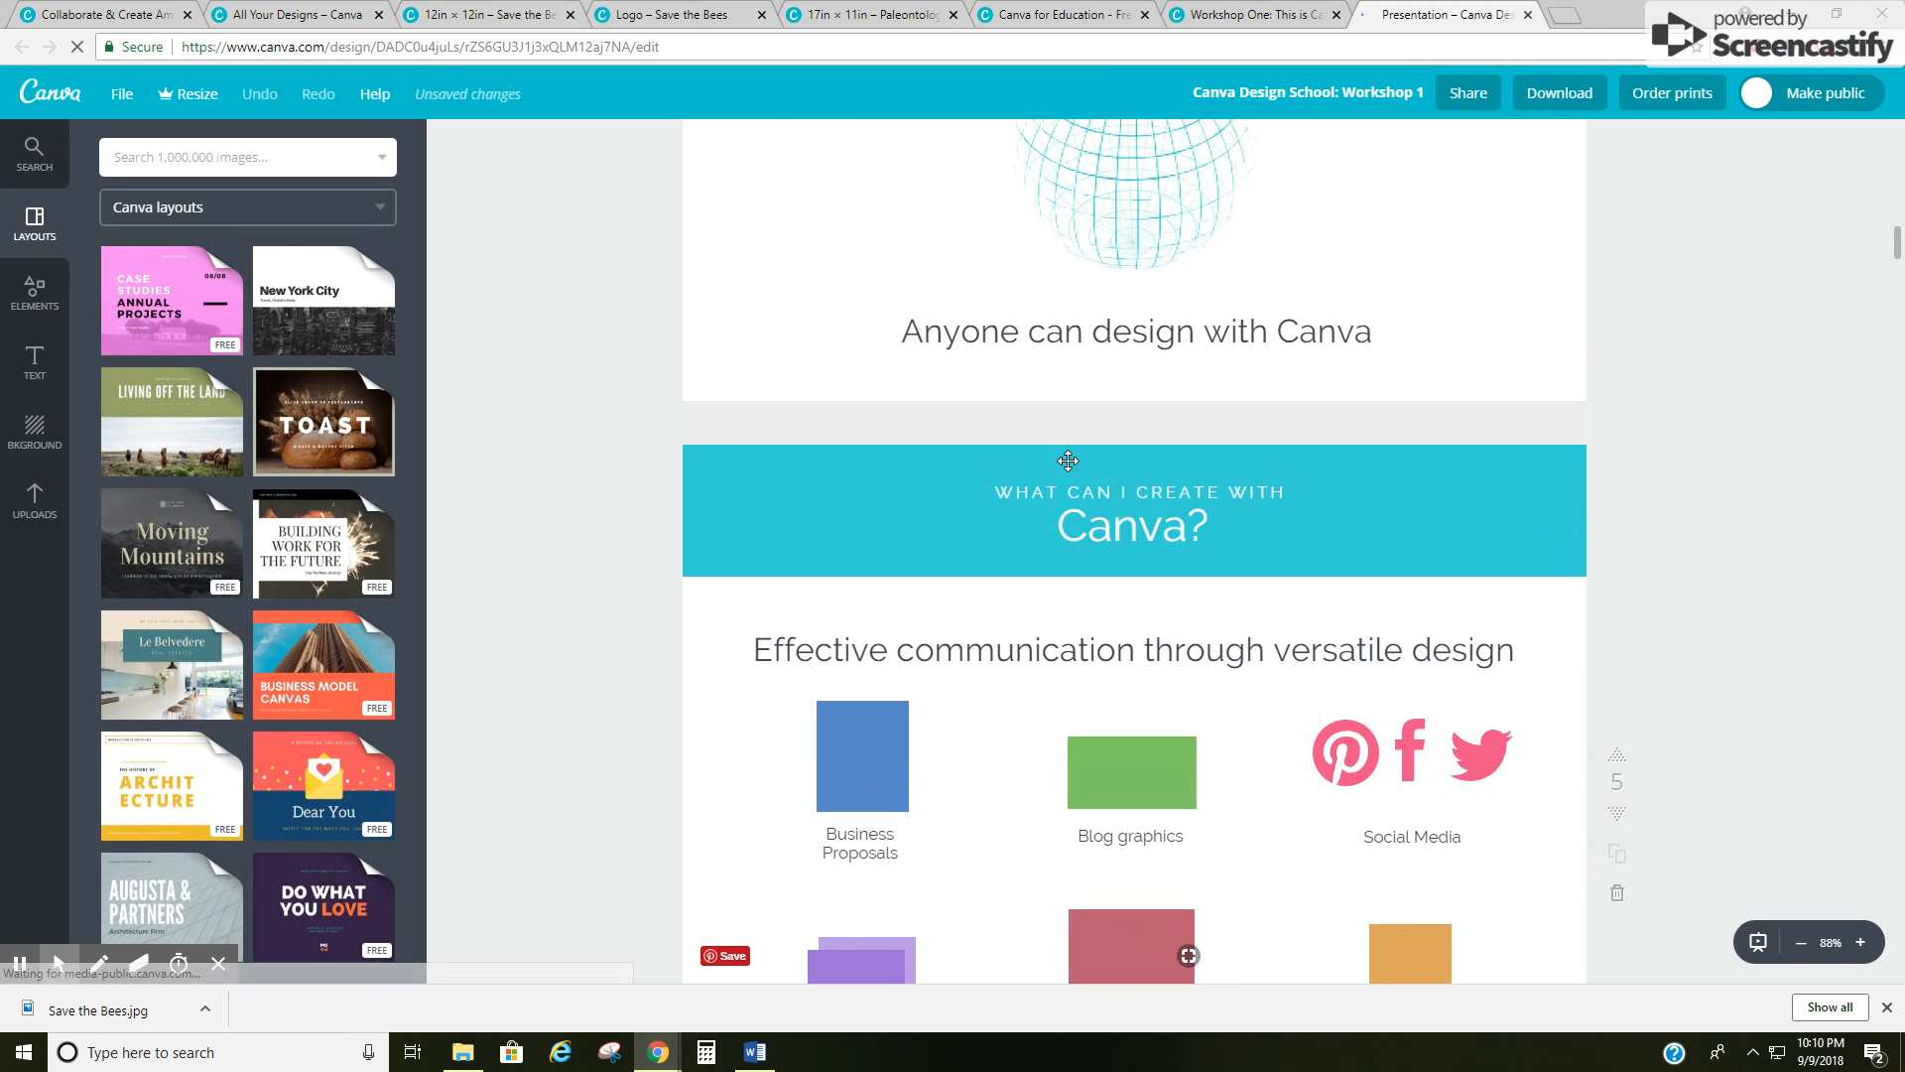
{"action": "scroll", "coordinate": [1072, 468], "scroll_direction": "down", "scroll_amount": 12}
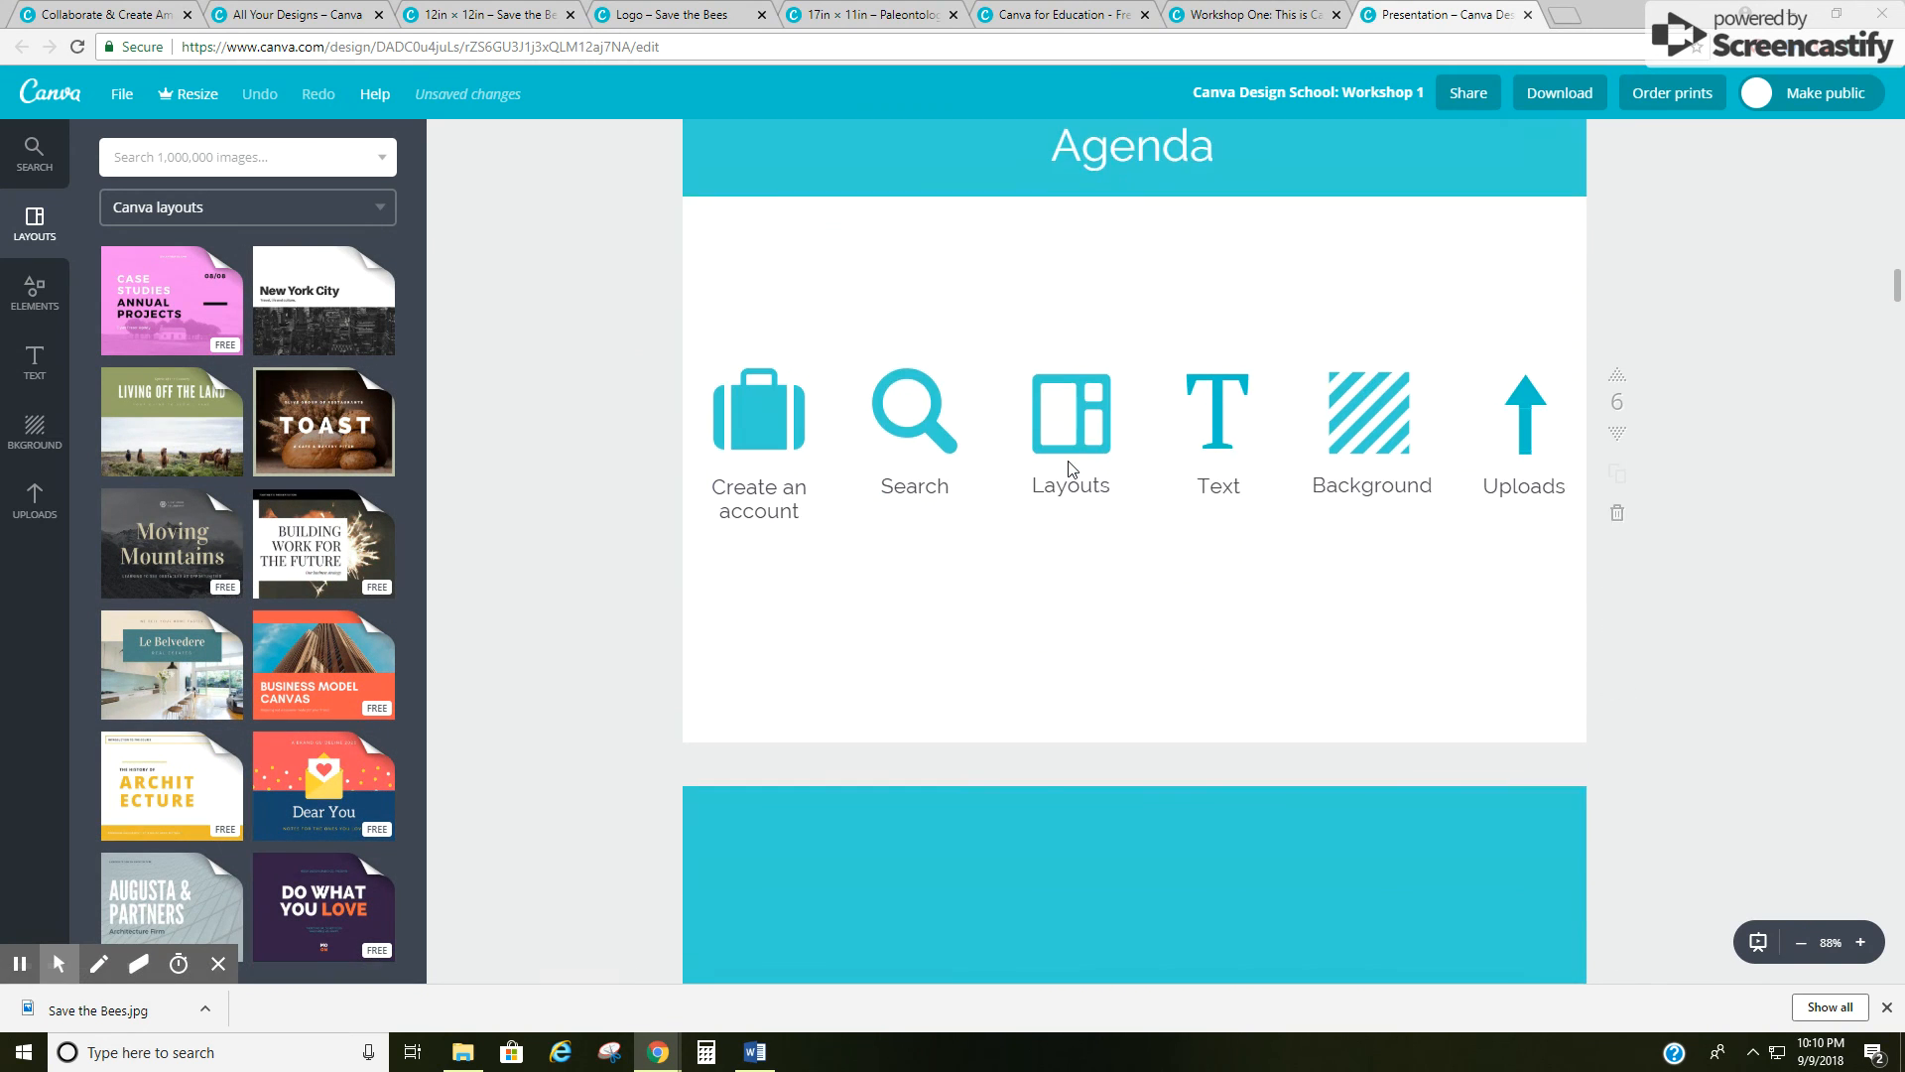
{"action": "scroll", "coordinate": [1067, 460], "scroll_direction": "down", "scroll_amount": 5}
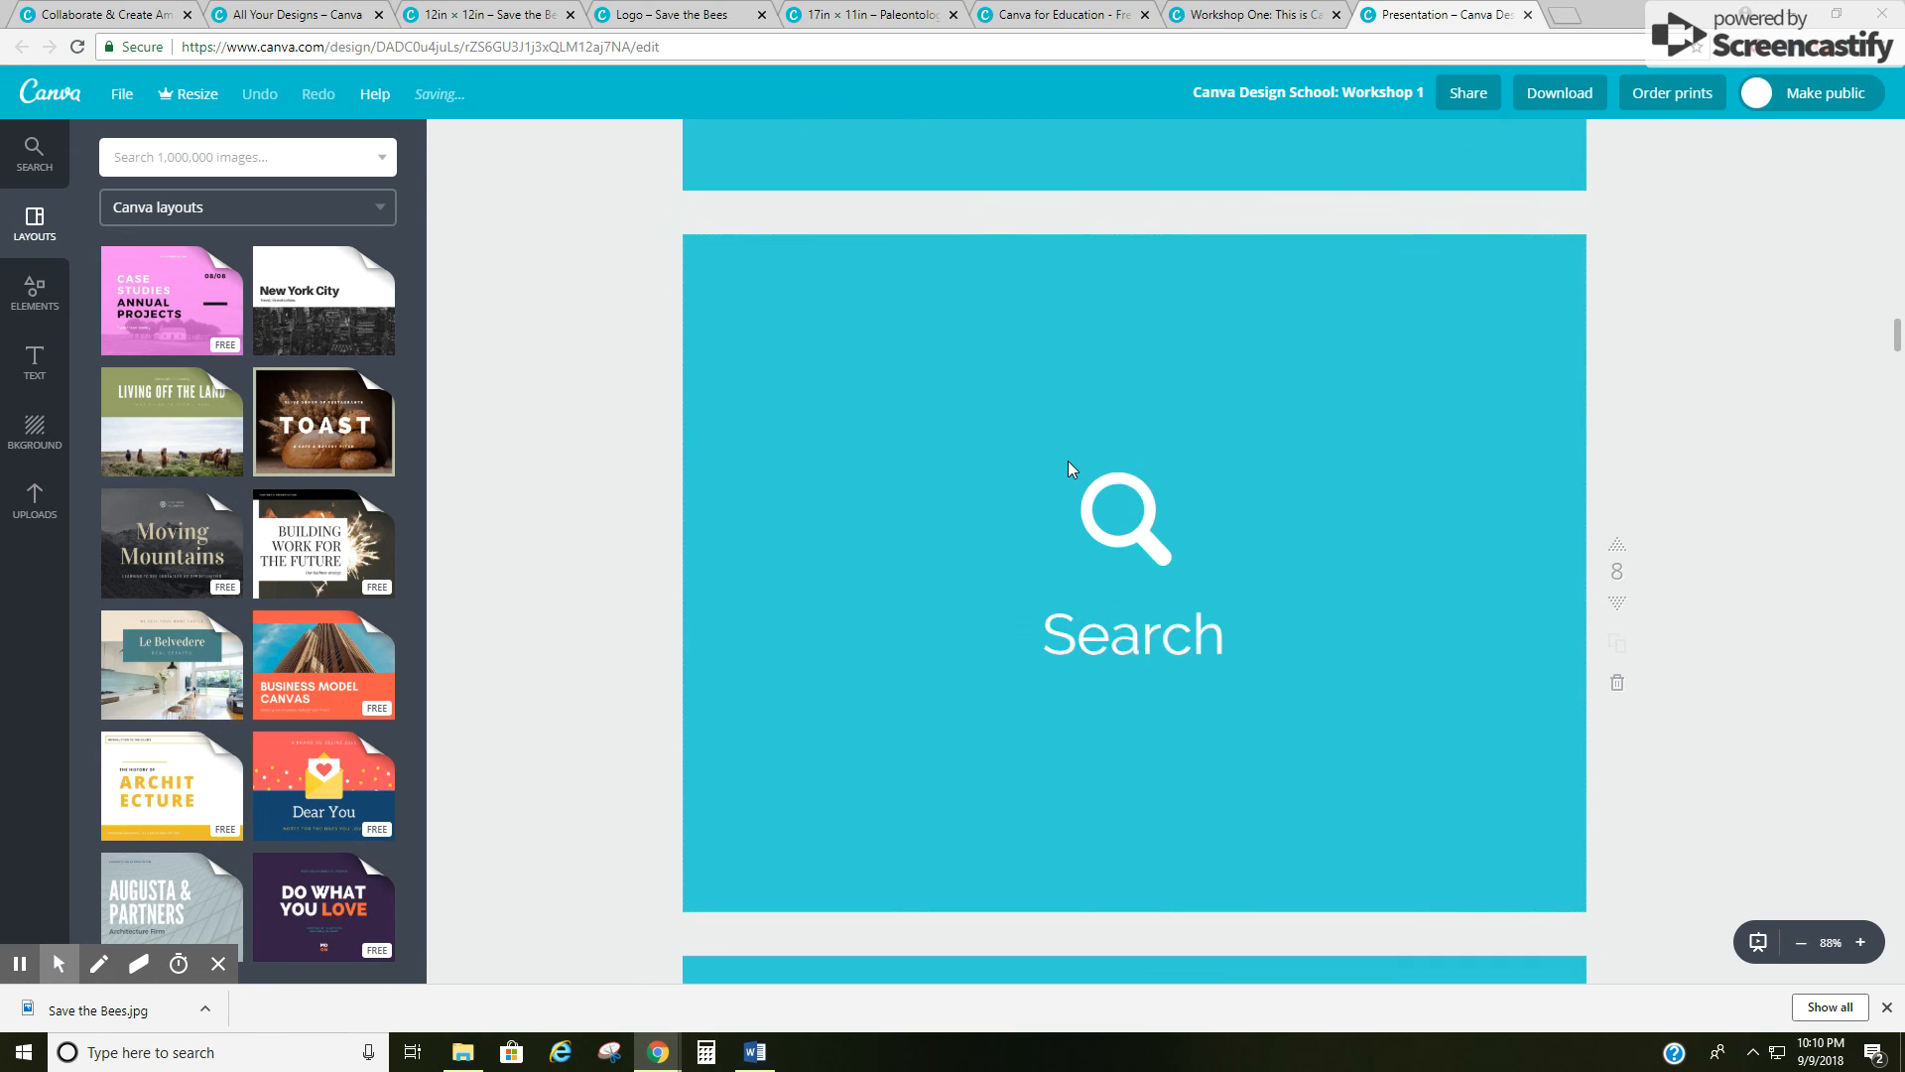
Step: Close the workshop presentation and the Workshop 1 page, and return to the Save the Bees design
{"action": "left_click", "coordinate": [1528, 15]}
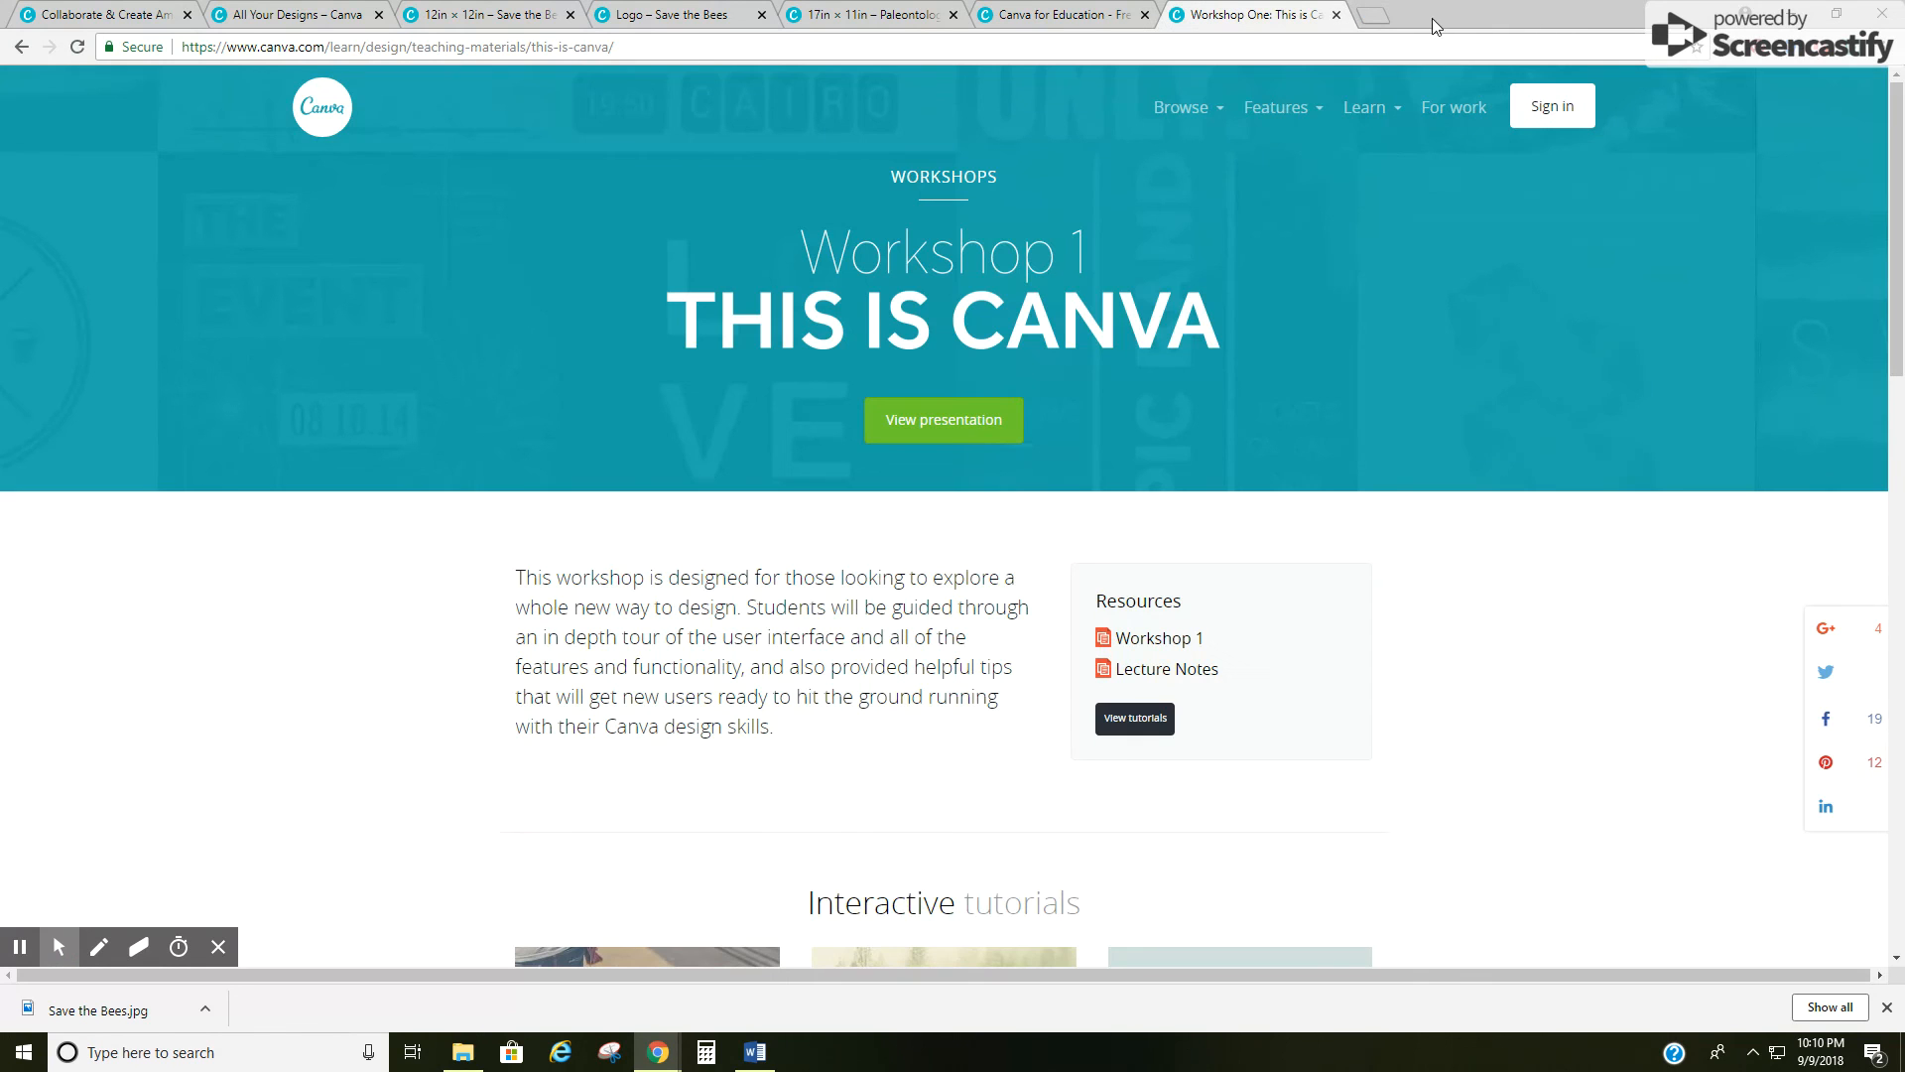
{"action": "left_click", "coordinate": [1334, 14]}
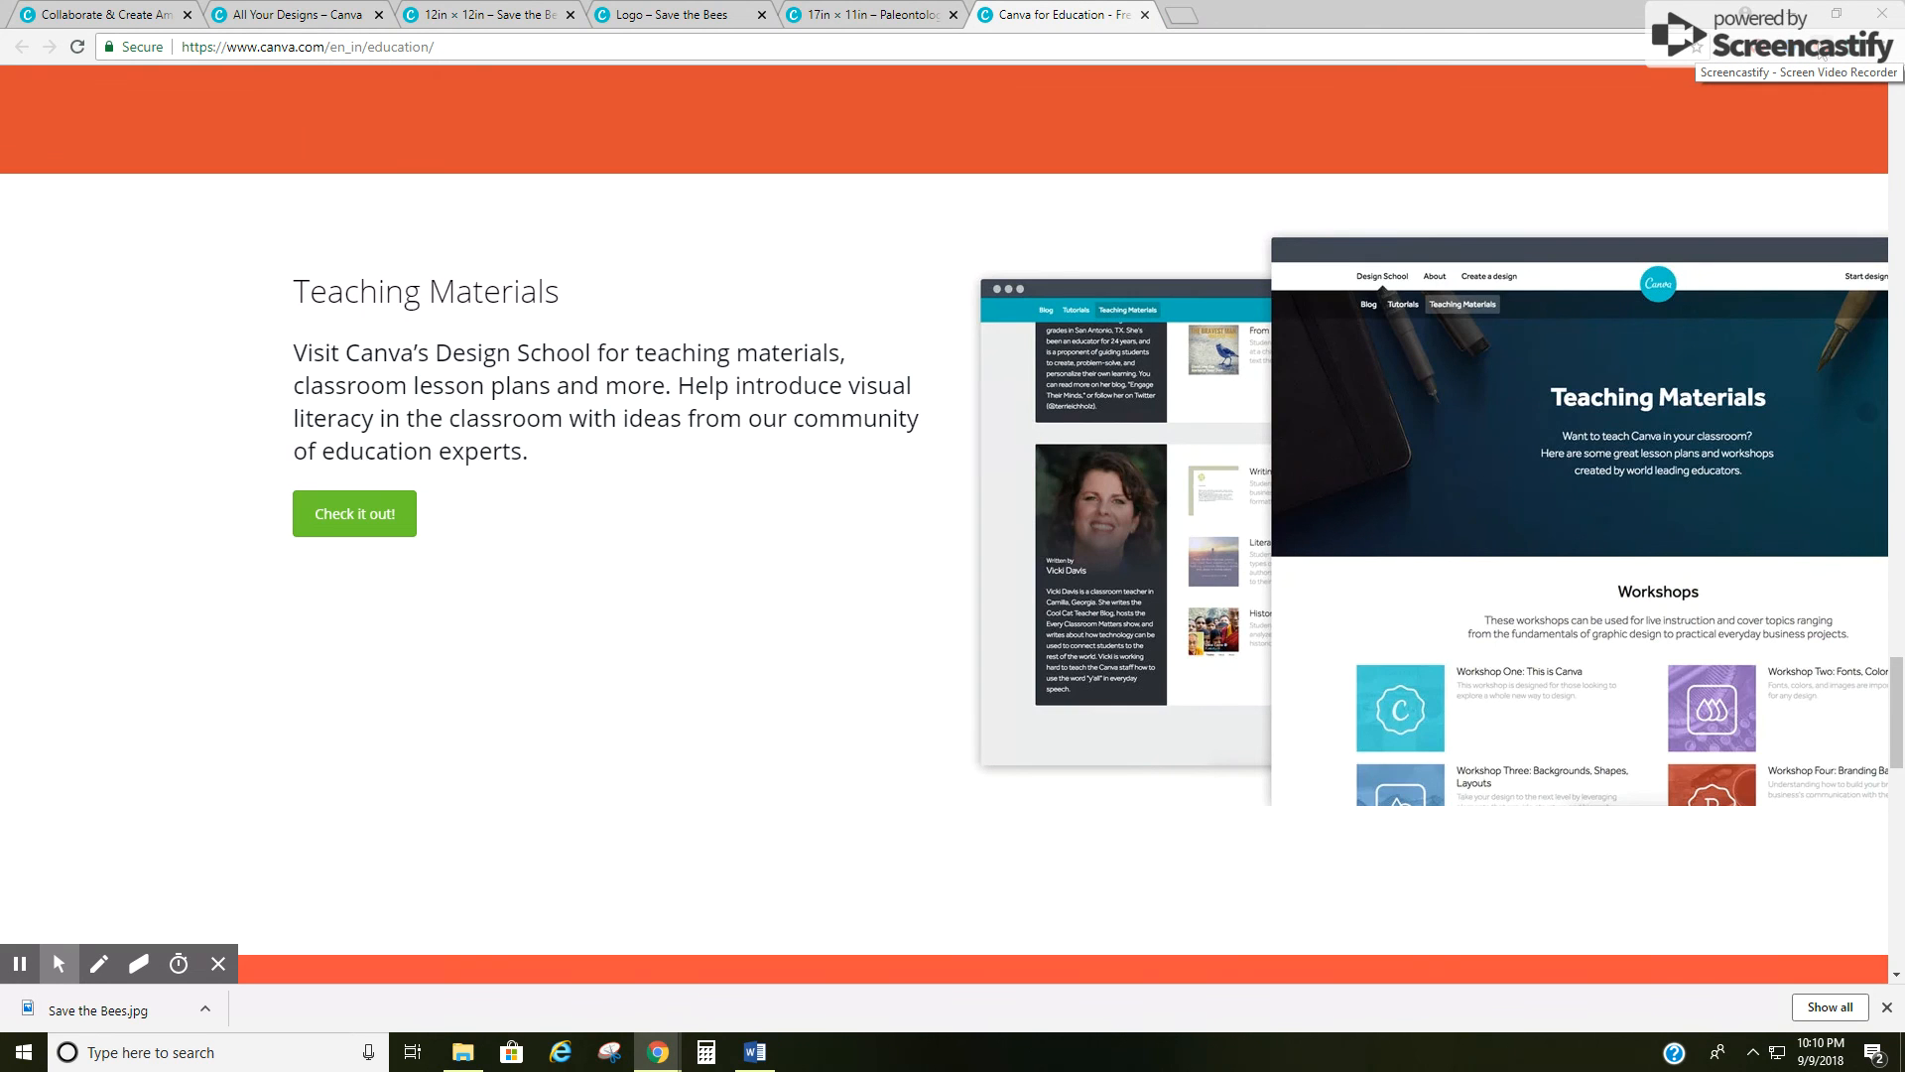
{"action": "left_click", "coordinate": [475, 15]}
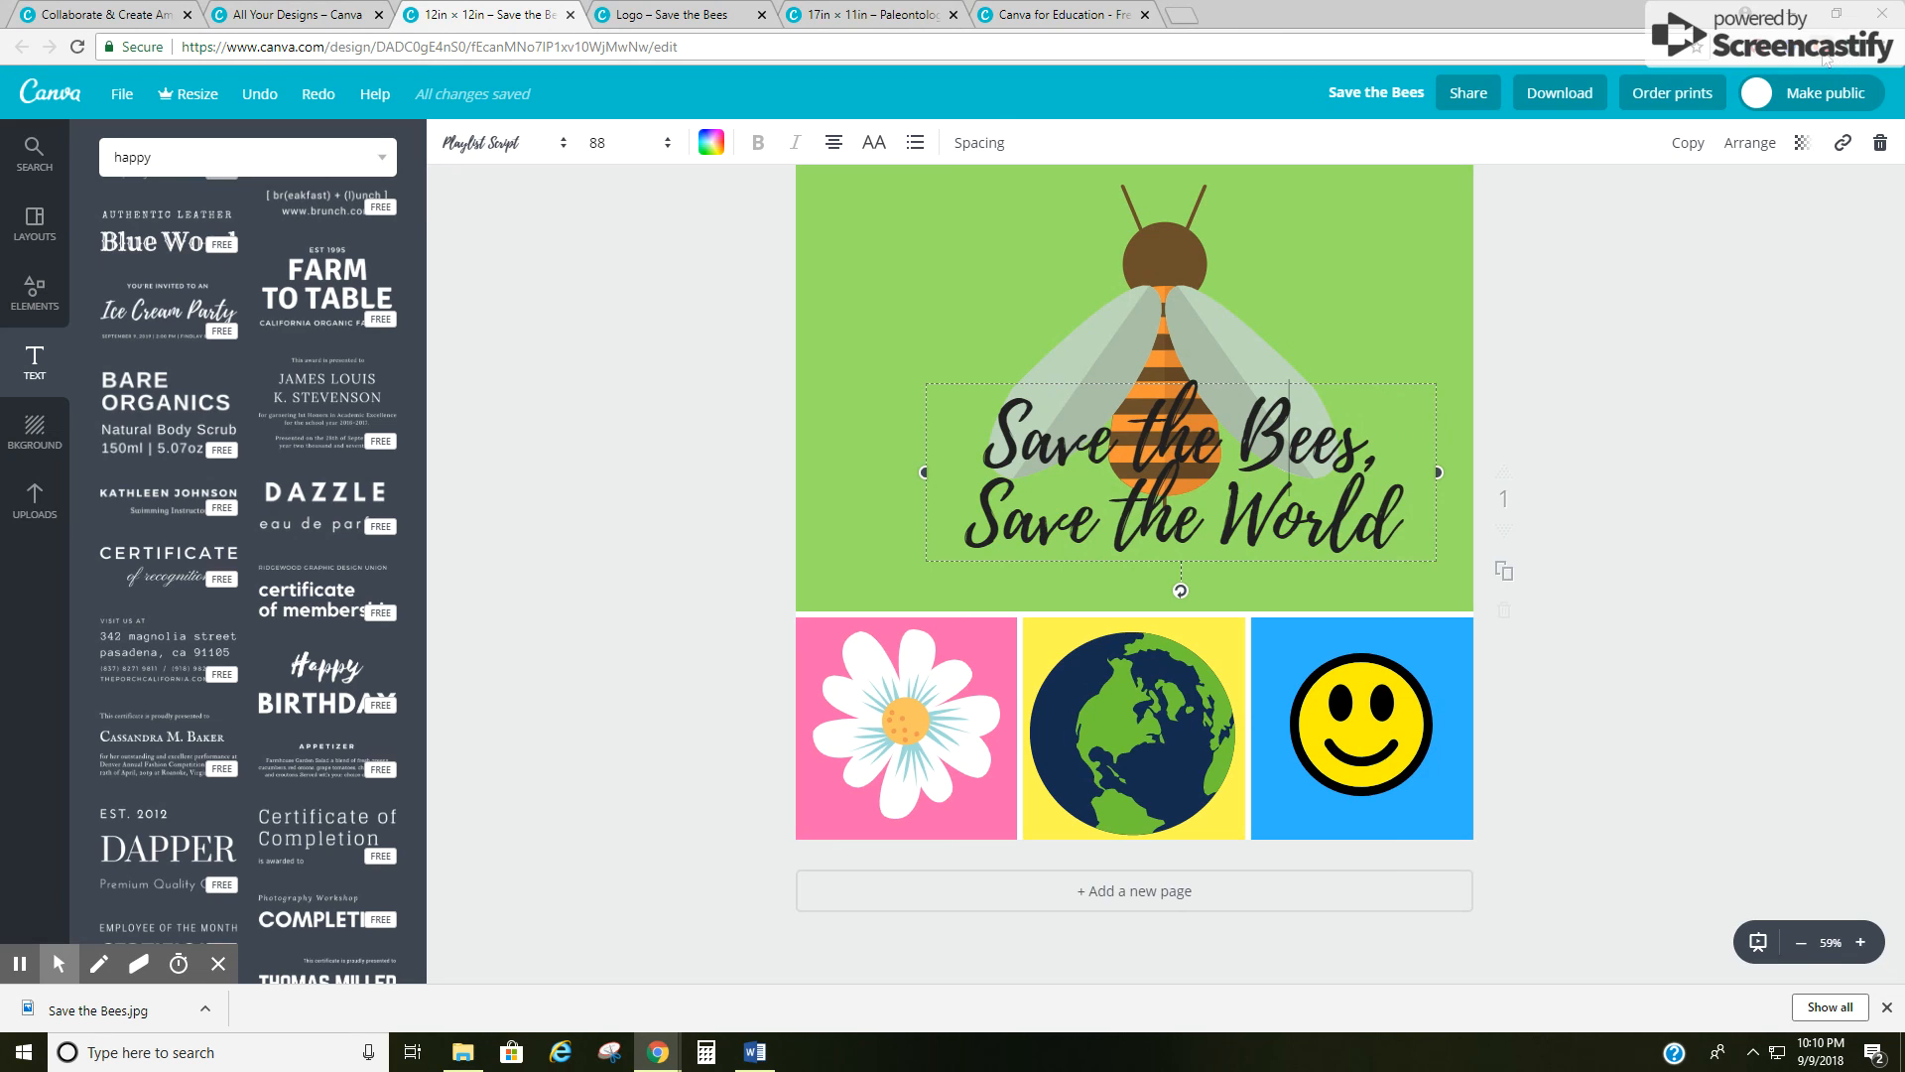